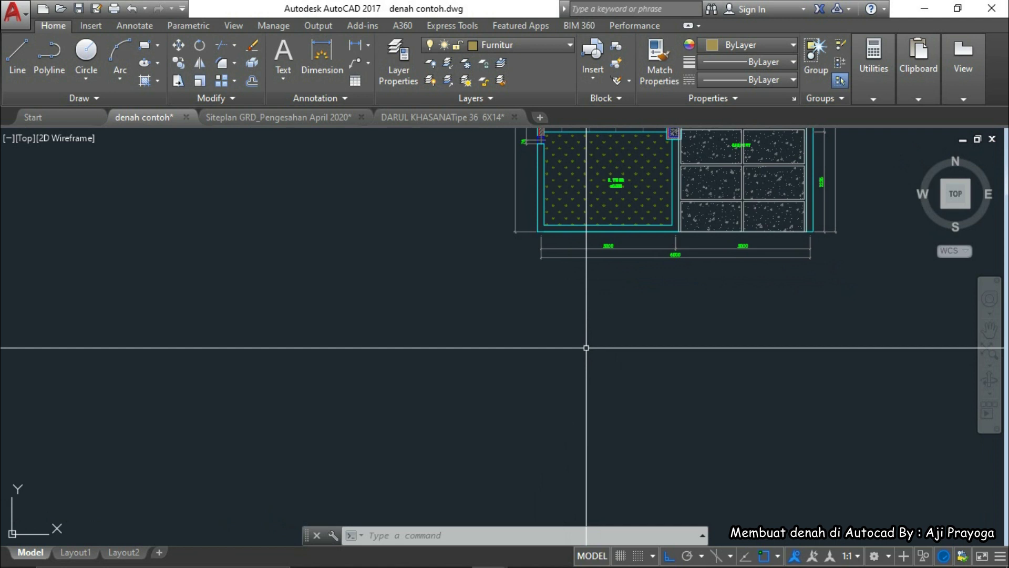
Step: Make layer 0 the current layer in place of the Furnitur layer
middle_click_drag(608, 333, 555, 324)
scroll(589, 234, "up", 2)
left_click(524, 44)
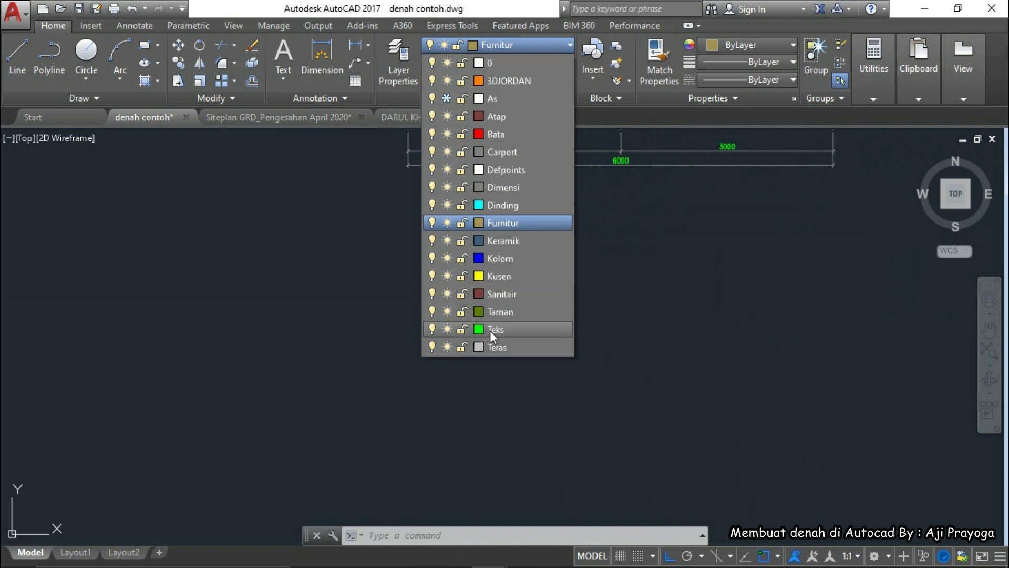
left_click(496, 66)
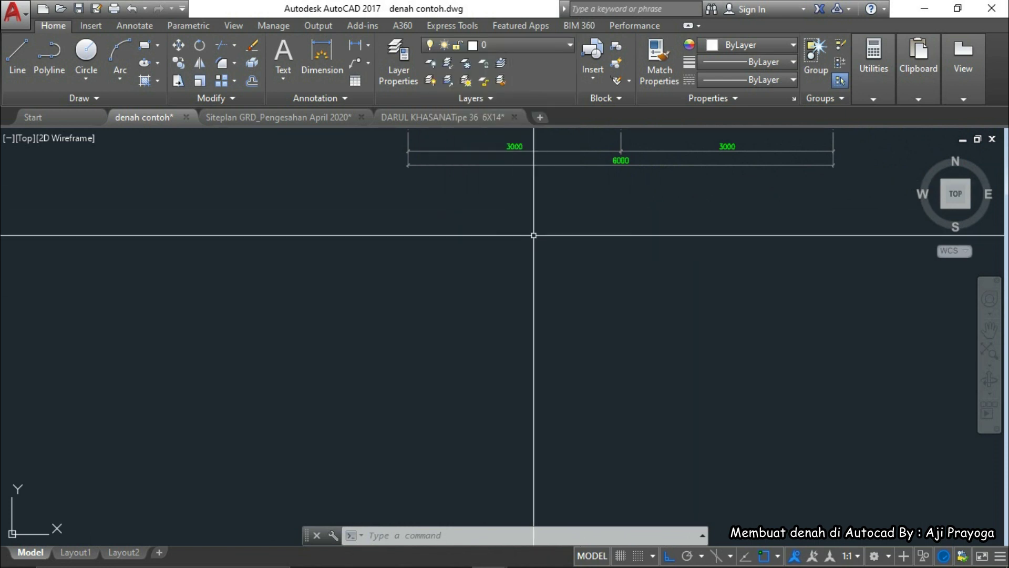
Step: Draw a circle with a radius of 250 in the empty area below the floor plan's dimensions
scroll(532, 235, "down", 2)
middle_click_drag(532, 234, 553, 224)
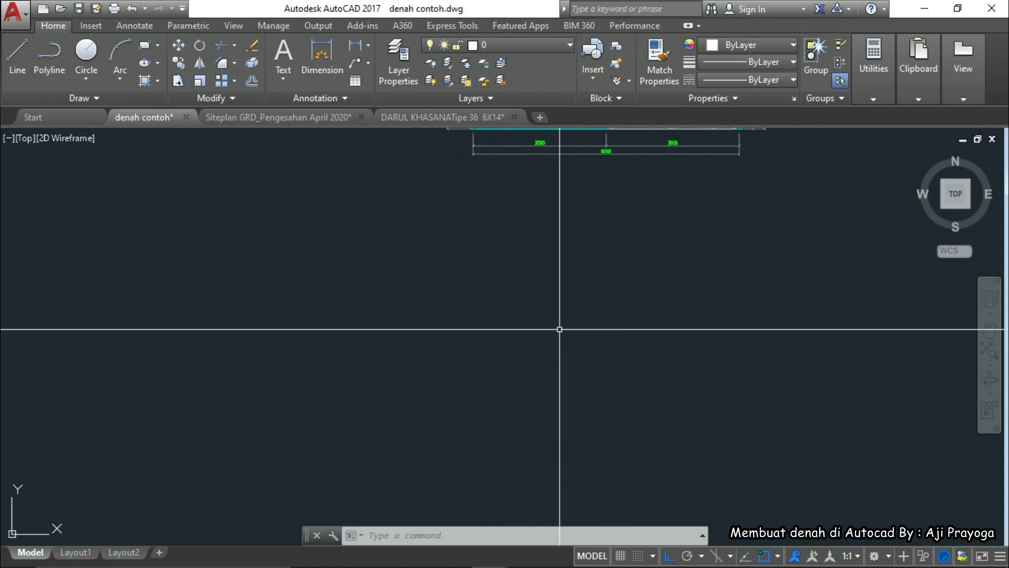
type("c")
key("space")
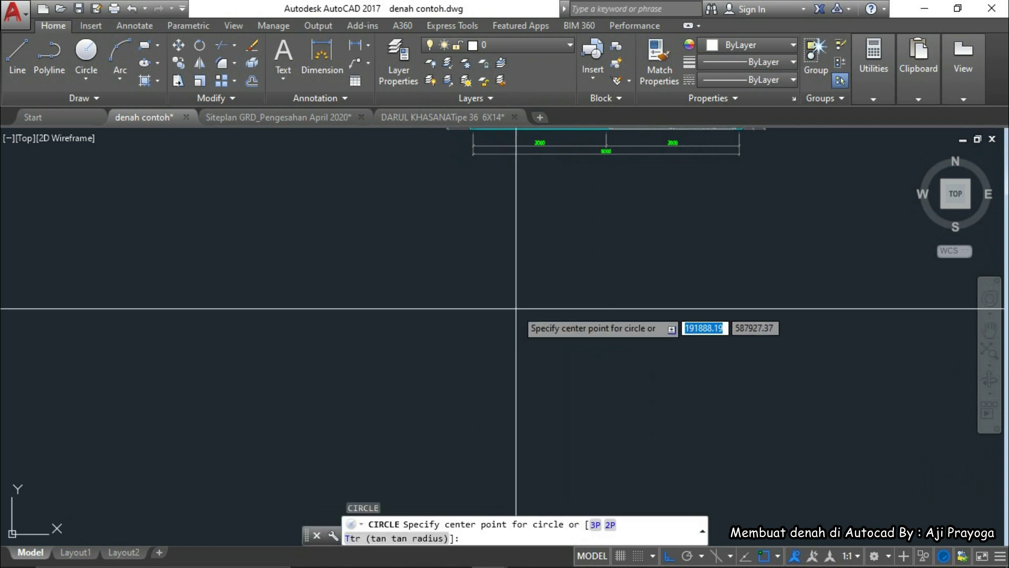
left_click(516, 309)
type("250")
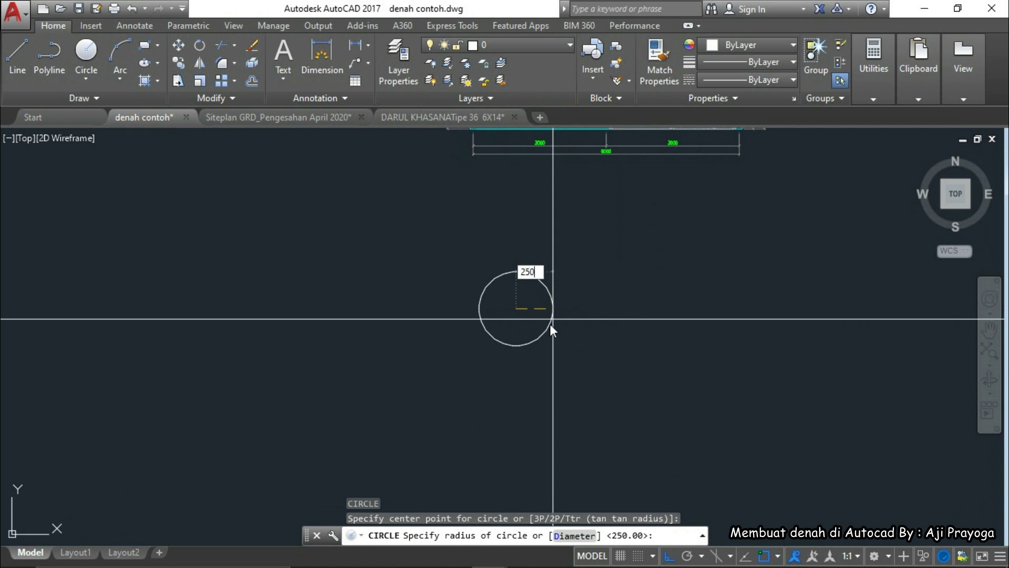
key("Return")
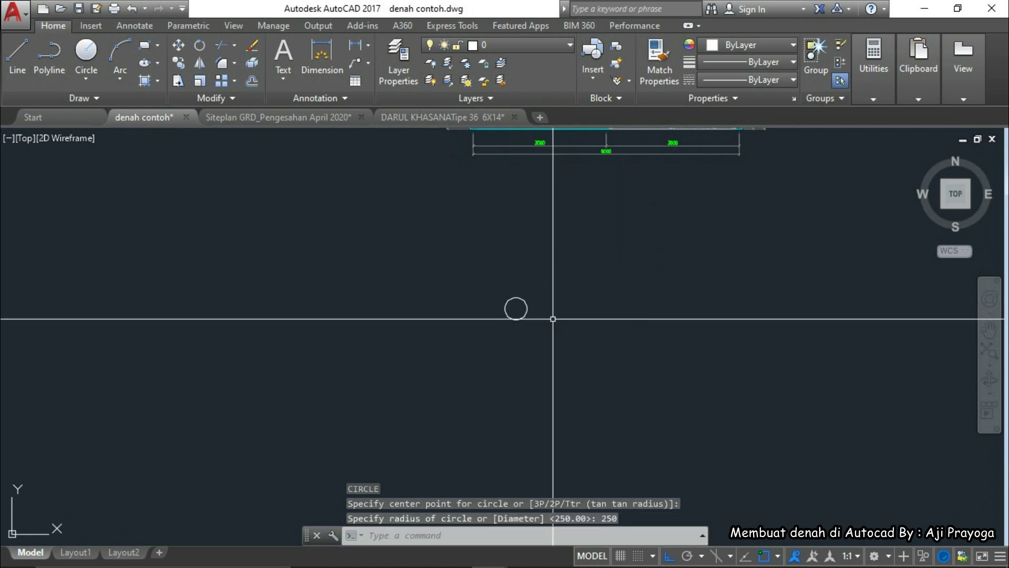
Step: Draw a horizontal line across the circle's full diameter, from its left quadrant to its right quadrant
scroll(553, 318, "up", 3)
middle_click_drag(529, 277, 576, 298)
scroll(545, 317, "up", 2)
type("l")
key("Return")
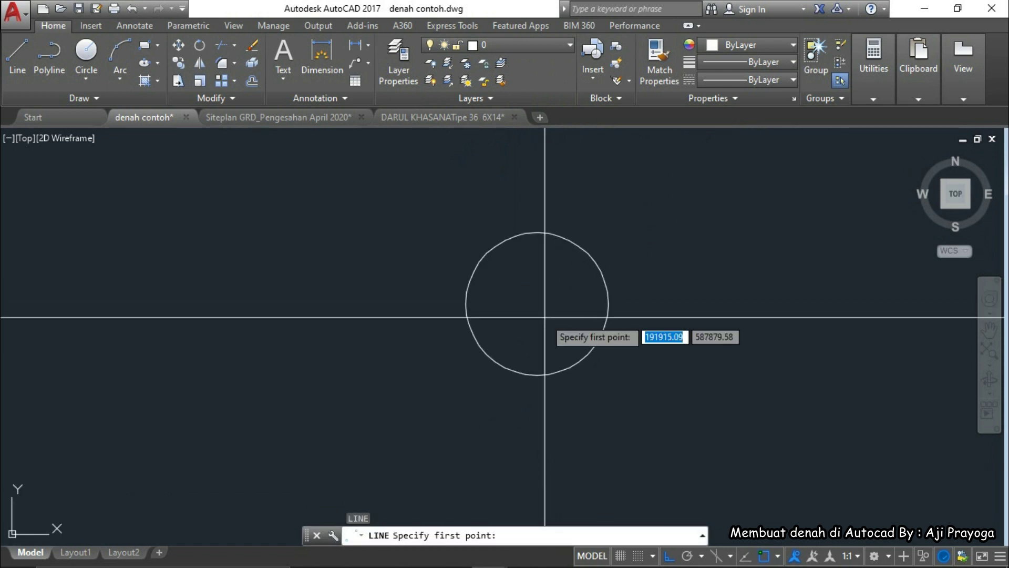
left_click(466, 303)
scroll(470, 305, "up", 5)
scroll(462, 309, "down", 5)
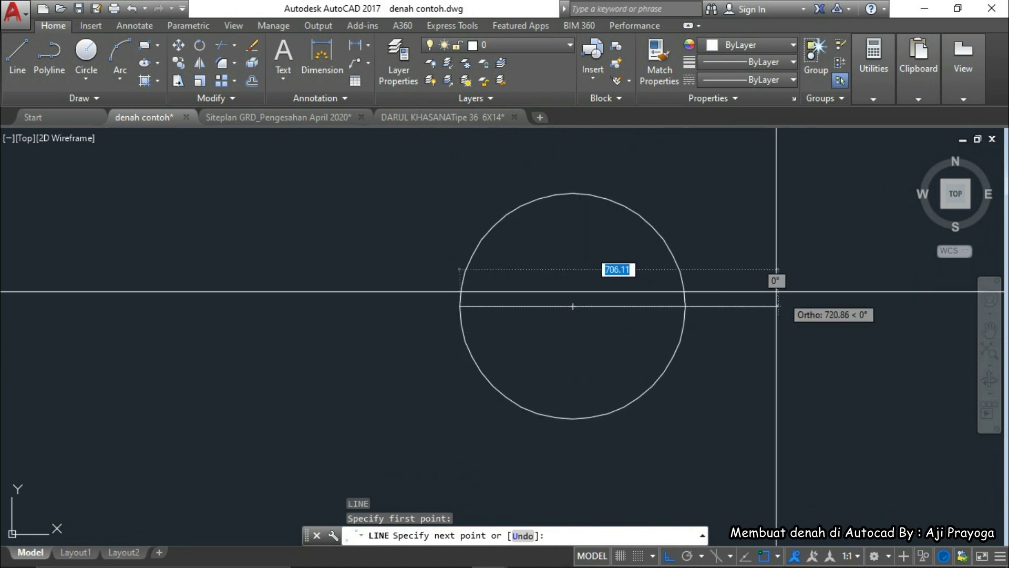
left_click(685, 306)
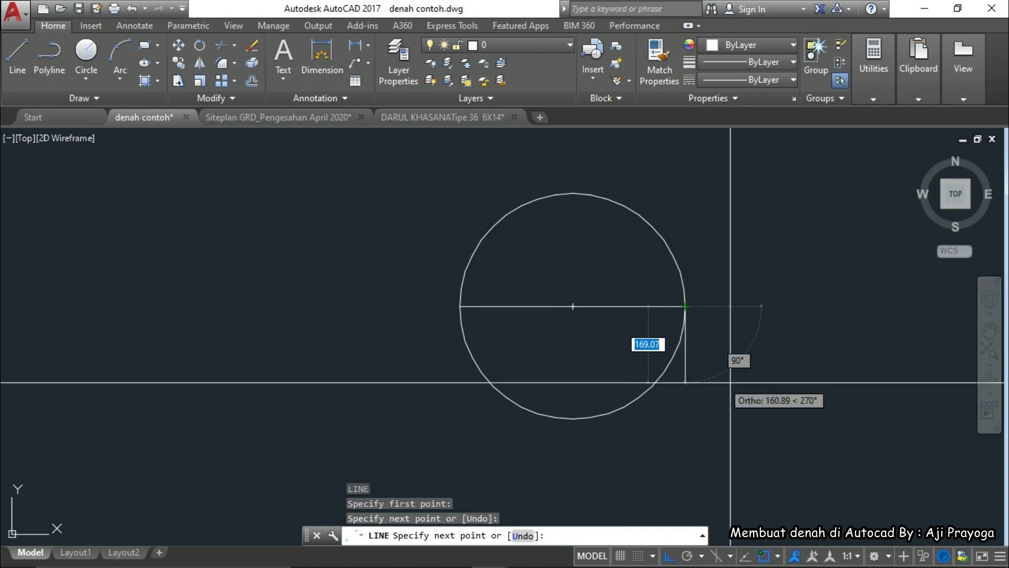
Step: Continue the line horizontally 120 units beyond the circle's right quadrant and finish the Line command
middle_click_drag(881, 309, 644, 330)
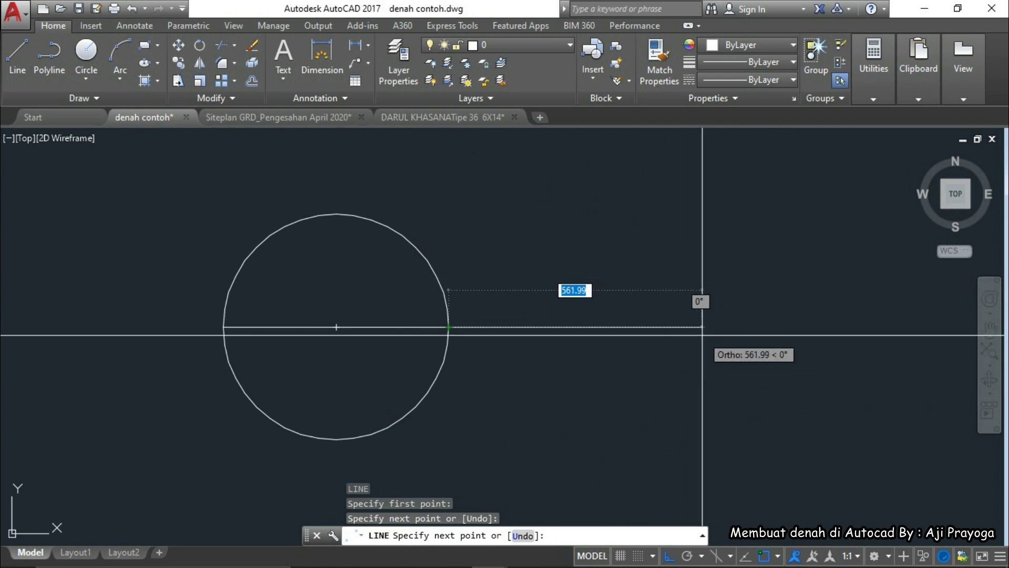
type("120")
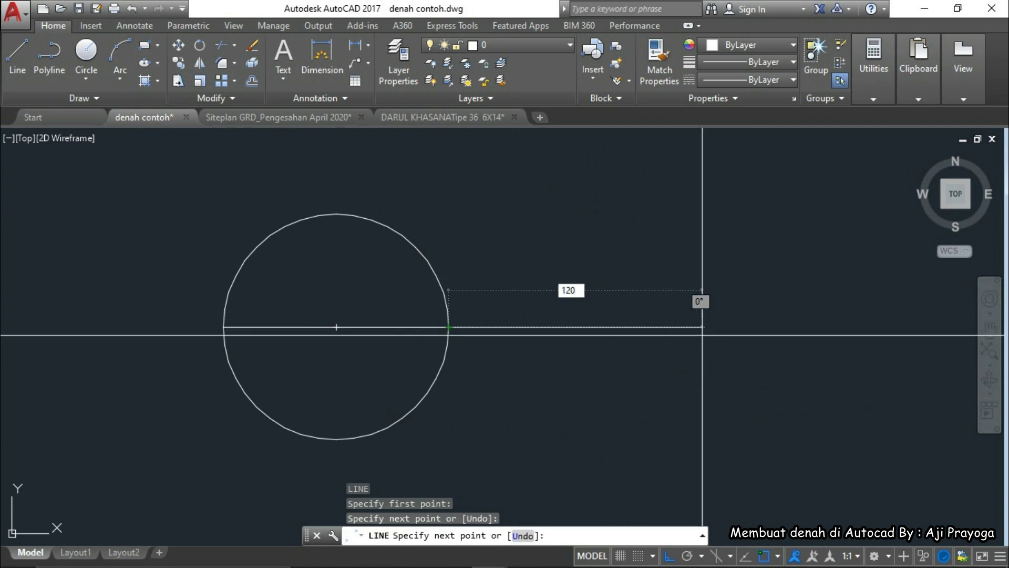
key("Return")
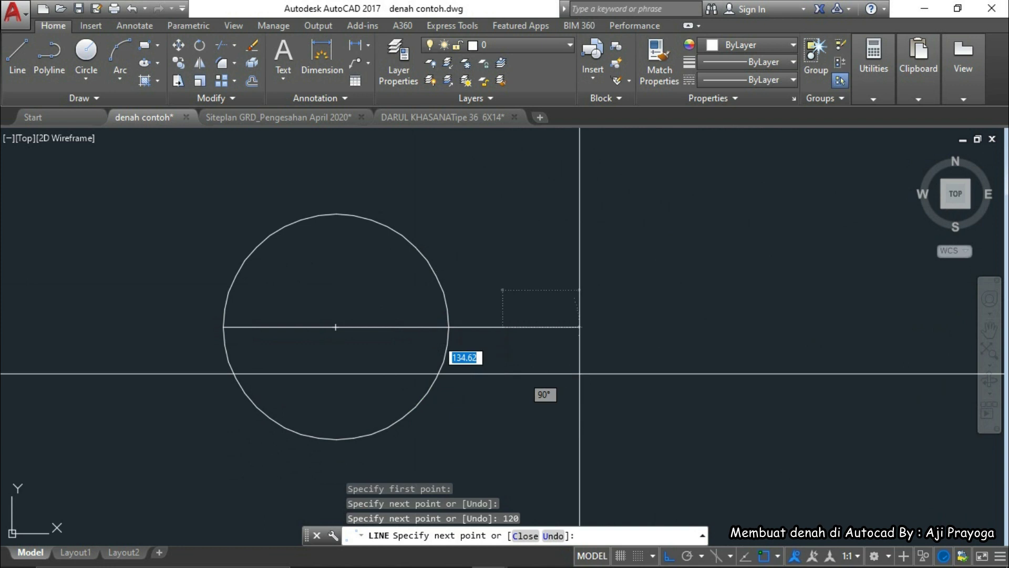
scroll(558, 273, "down", 5)
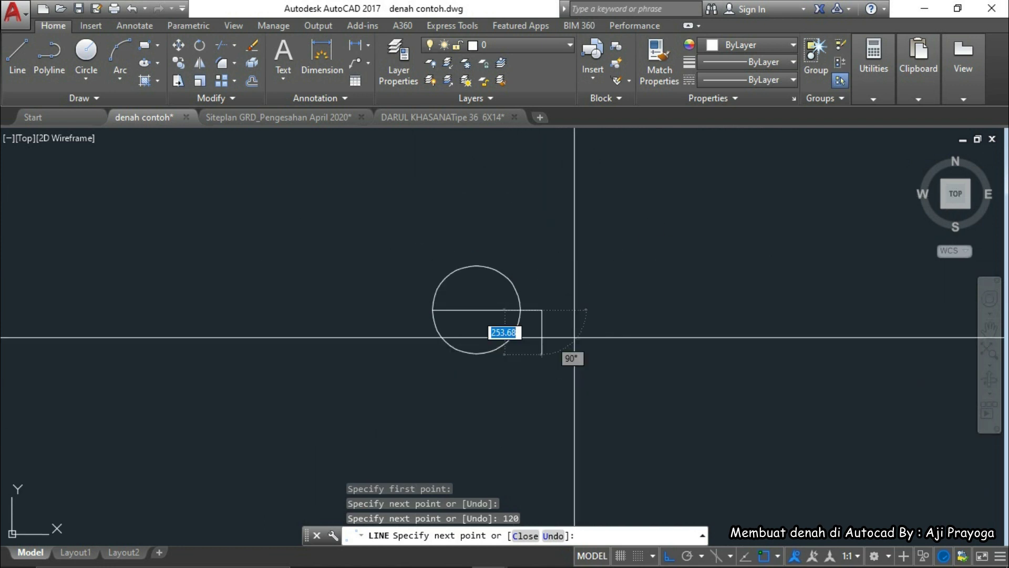
key("Escape")
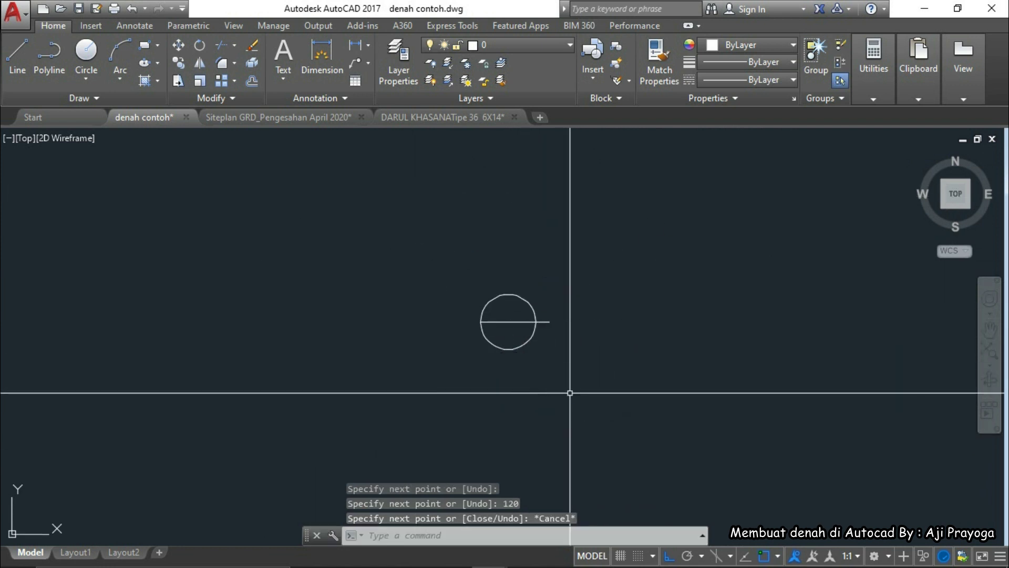
Step: Begin a new attribute definition with the tag %%UJUDUL2
scroll(550, 338, "up", 5)
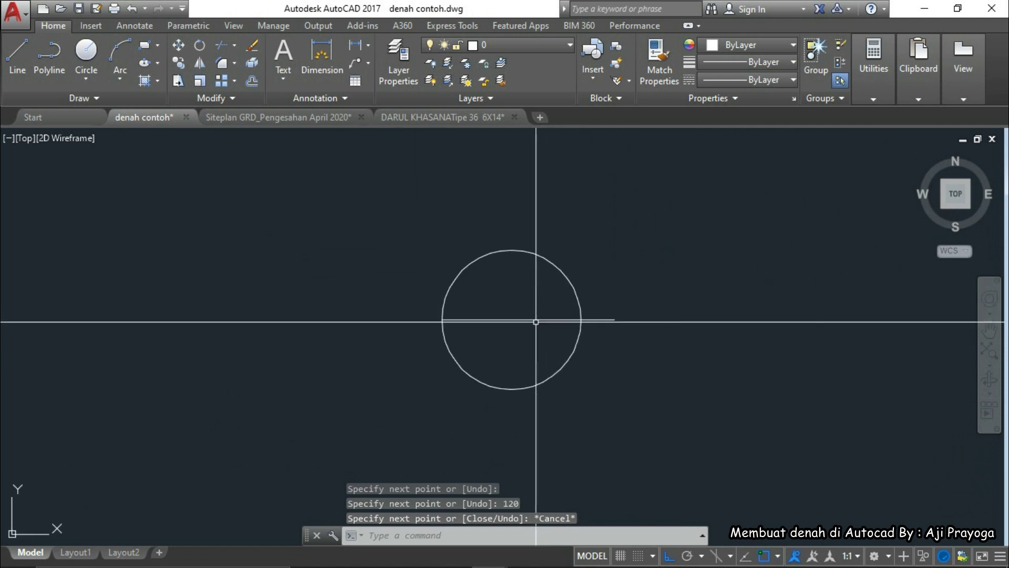
scroll(483, 335, "down", 2)
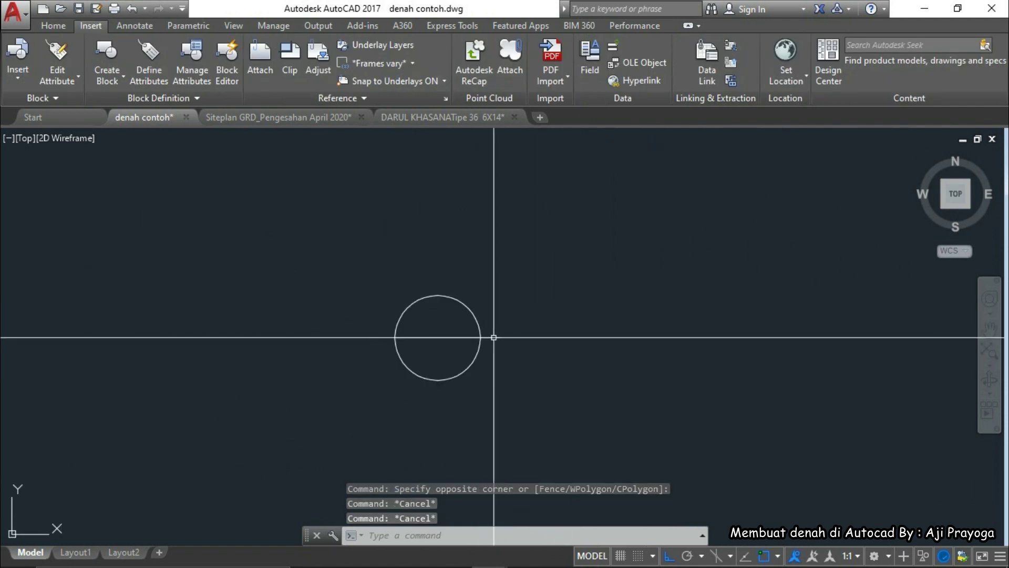
scroll(473, 350, "down", 1)
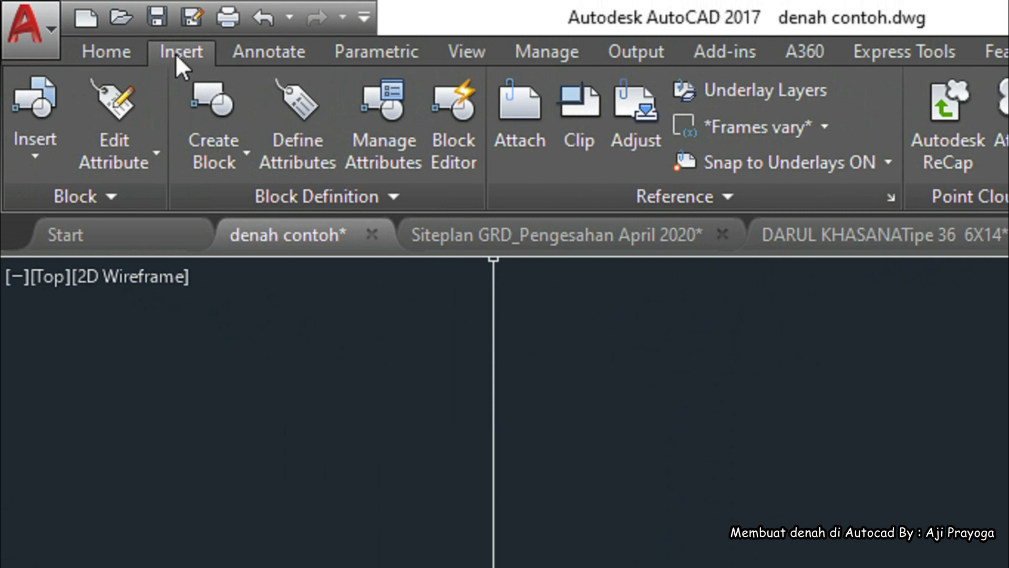
left_click(256, 51)
left_click(108, 48)
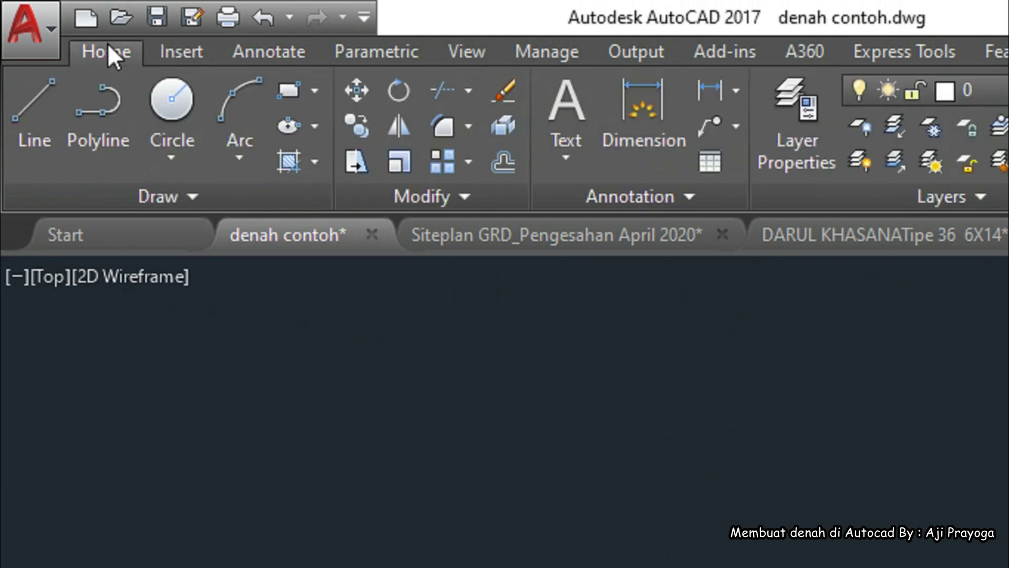
left_click(163, 50)
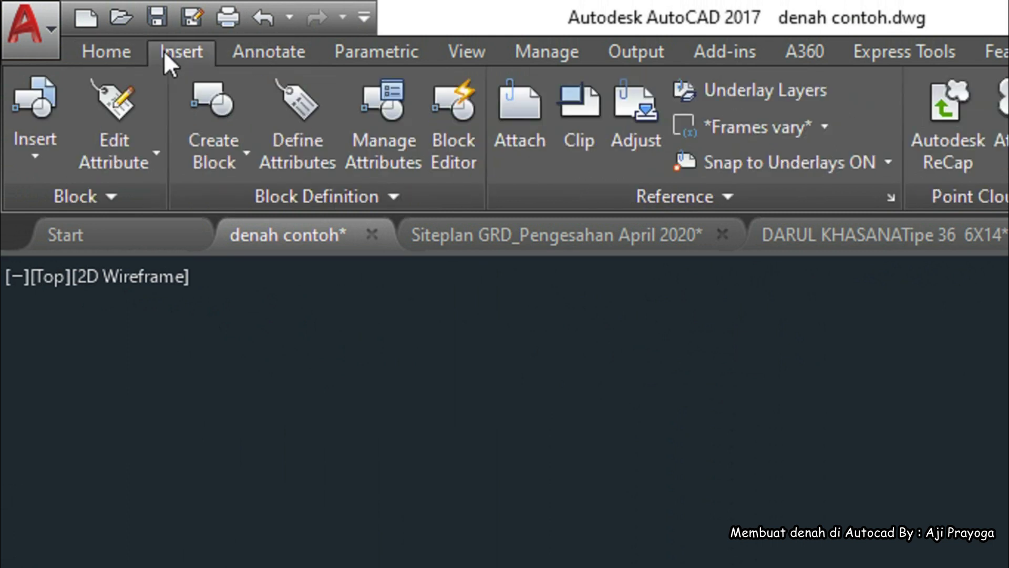
left_click(310, 124)
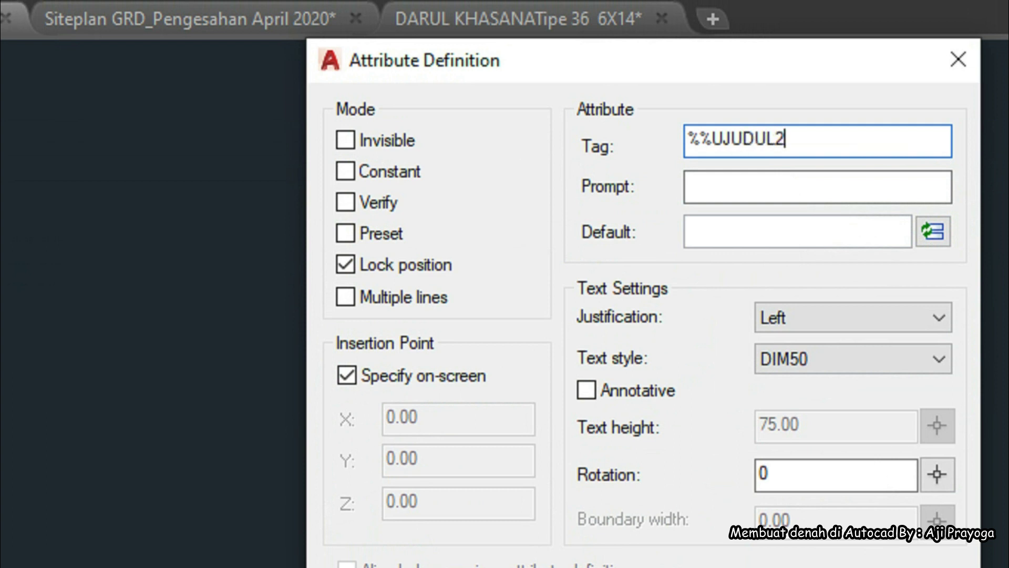
Step: Set the attribute's prompt to "ISI JUDUL 2" and its default value to "%%UJUDUL 2"
left_click(741, 190)
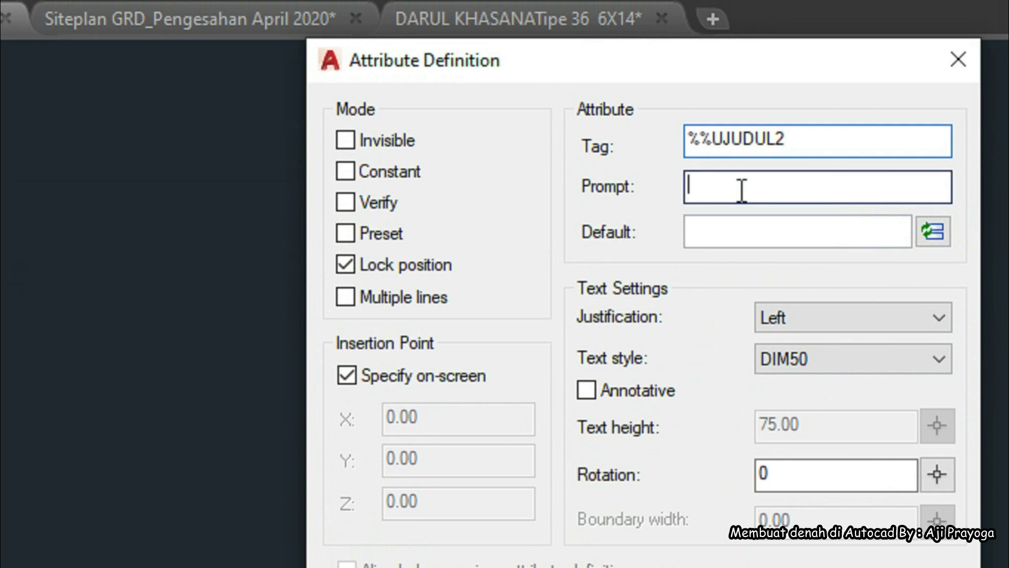
type("IDI")
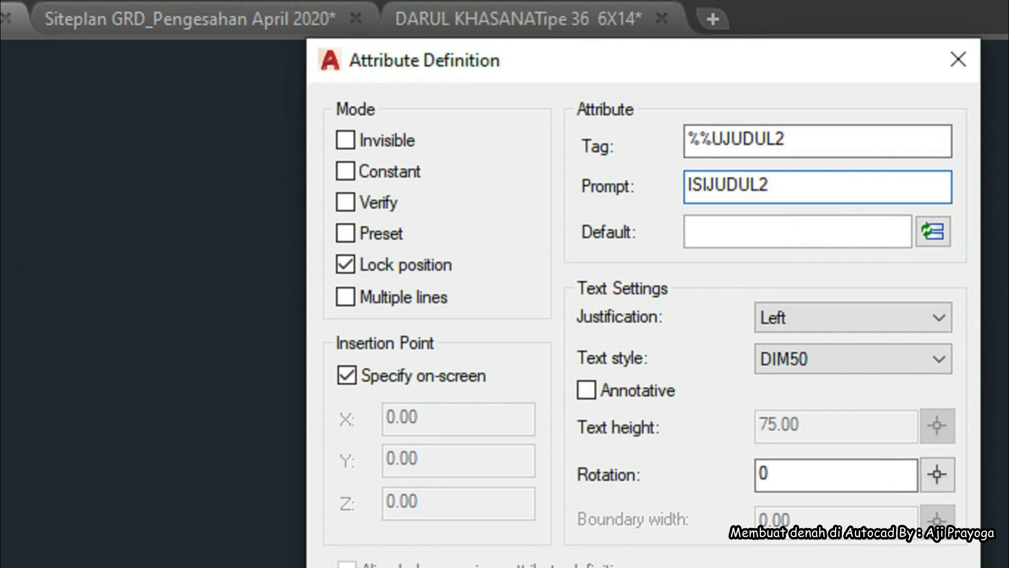
left_click(711, 185)
left_click(765, 184)
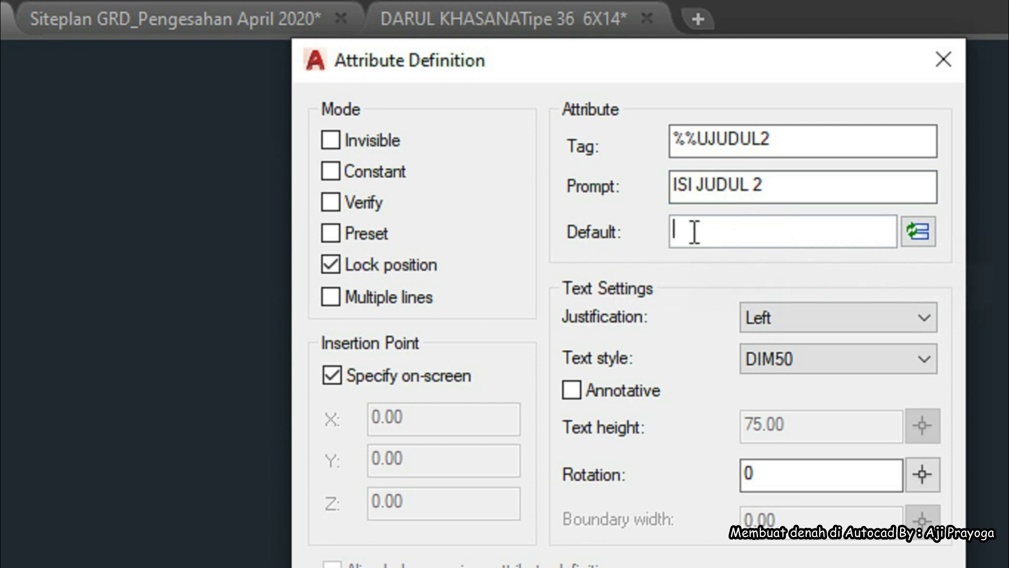
type("JUDUL 2")
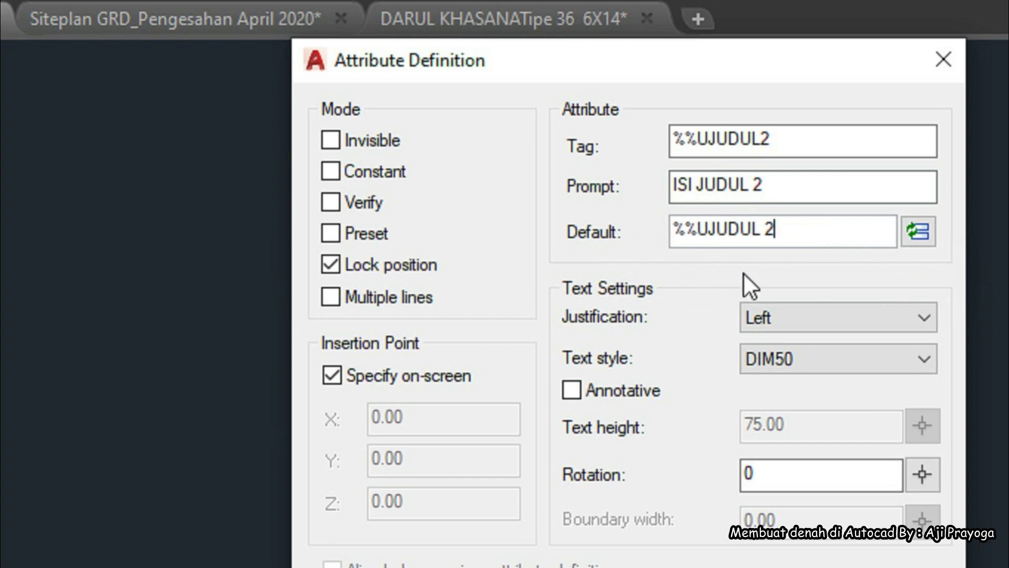
left_click(781, 140)
left_click_drag(754, 143, 627, 150)
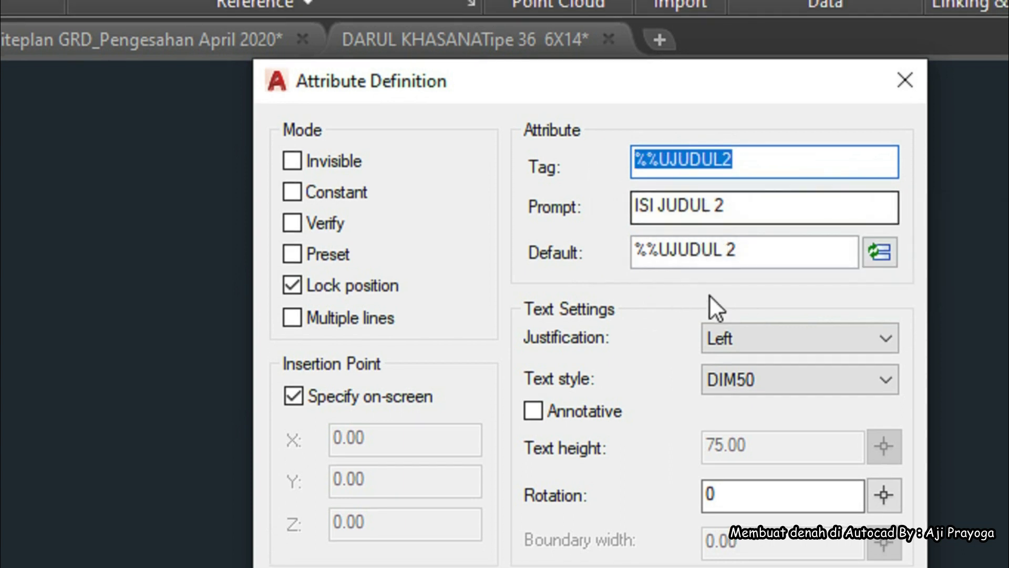
left_click(771, 258)
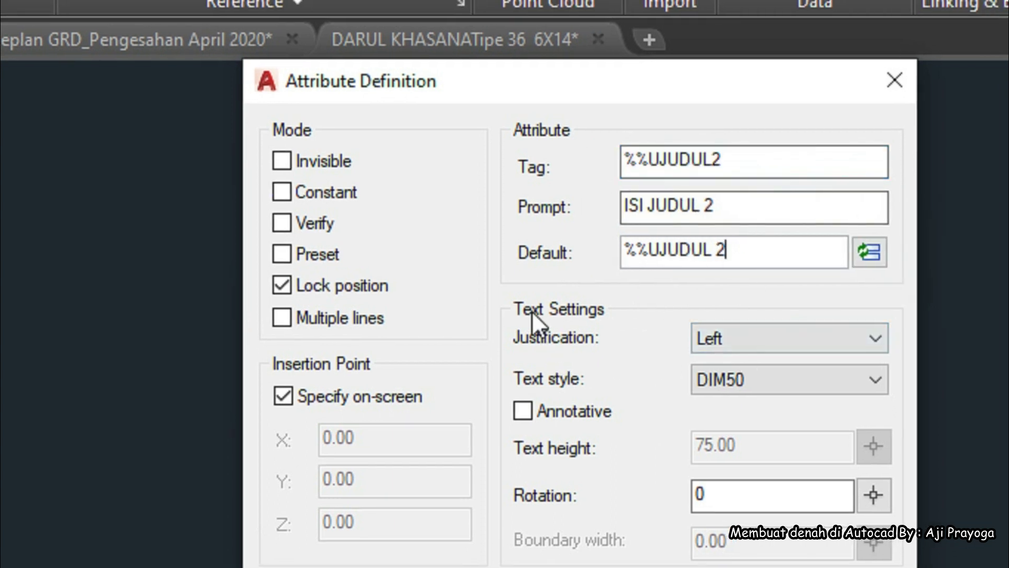
Step: Keep the attribute left-justified, choose the Standard text style and set the text height to 112
left_click(755, 342)
left_click(755, 342)
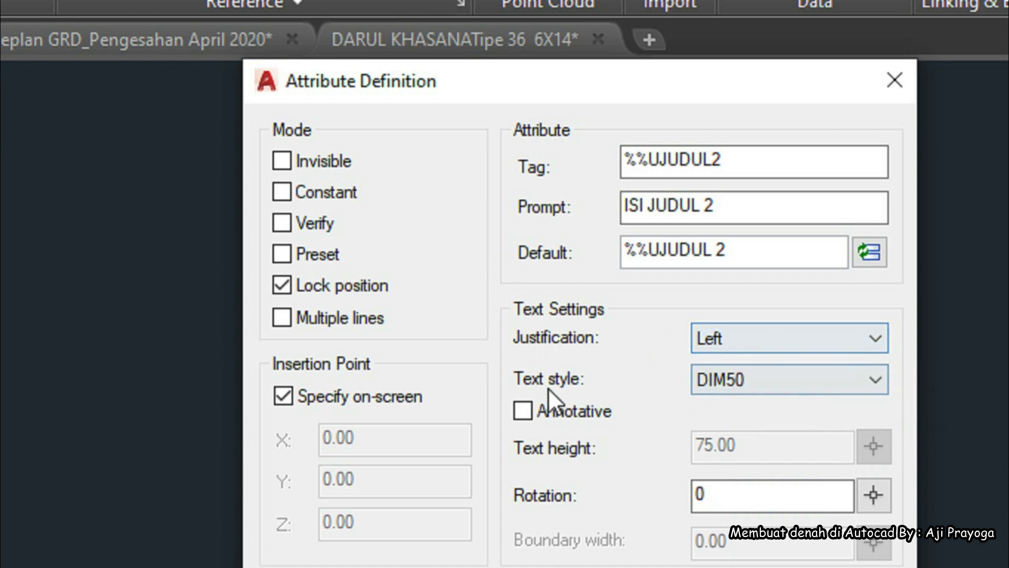
left_click(726, 387)
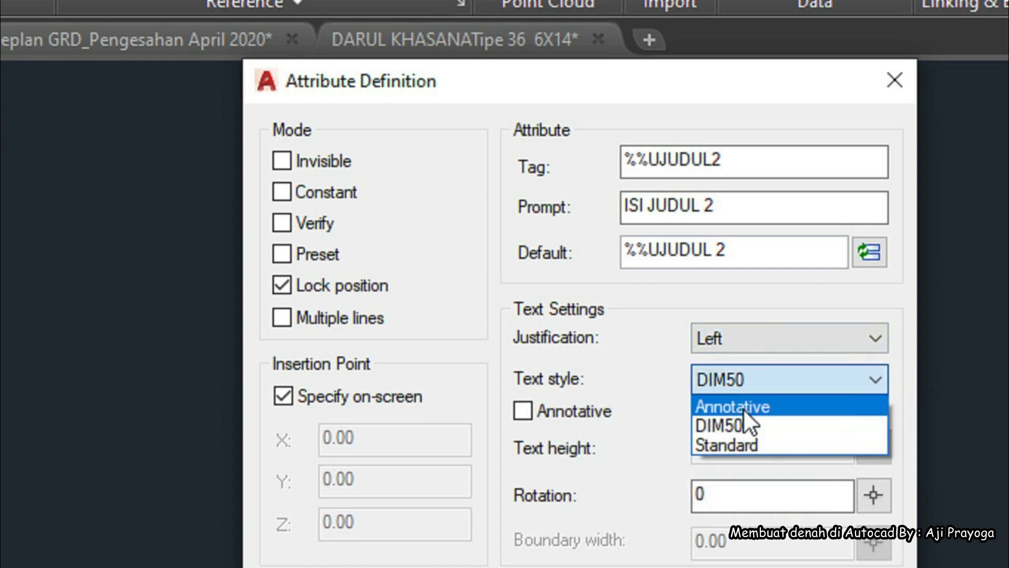
left_click(728, 445)
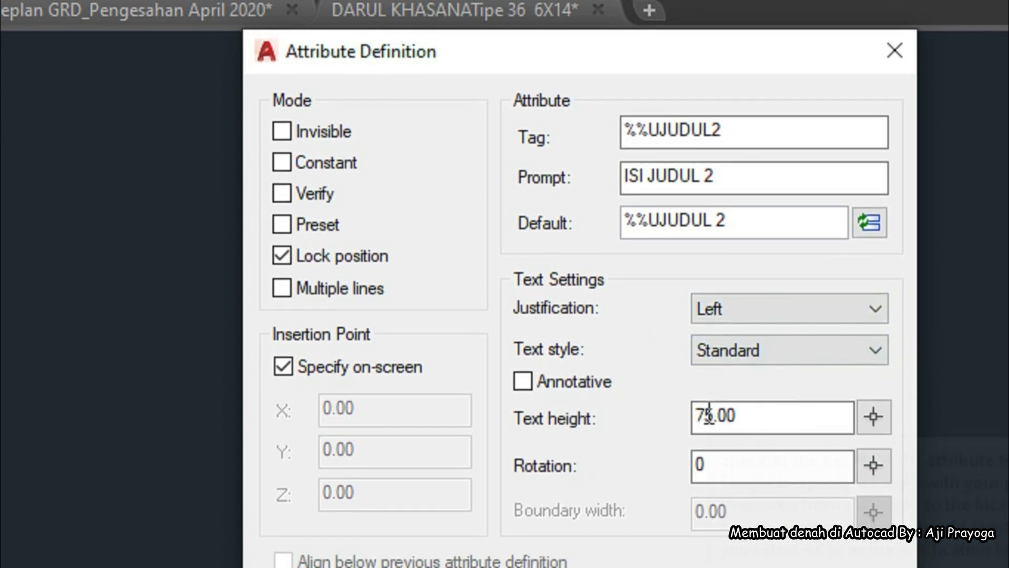
left_click_drag(768, 415, 604, 421)
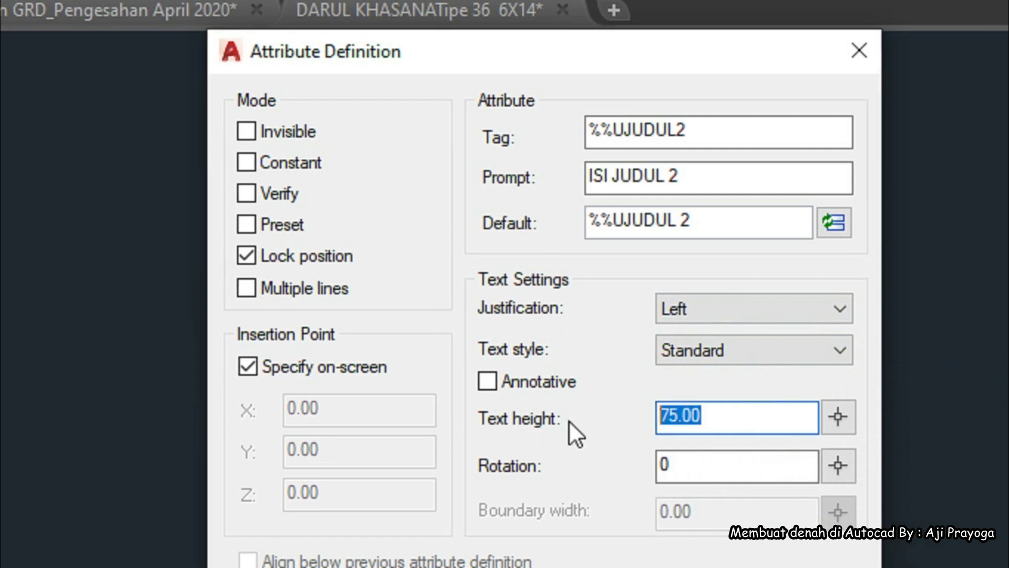
type("112")
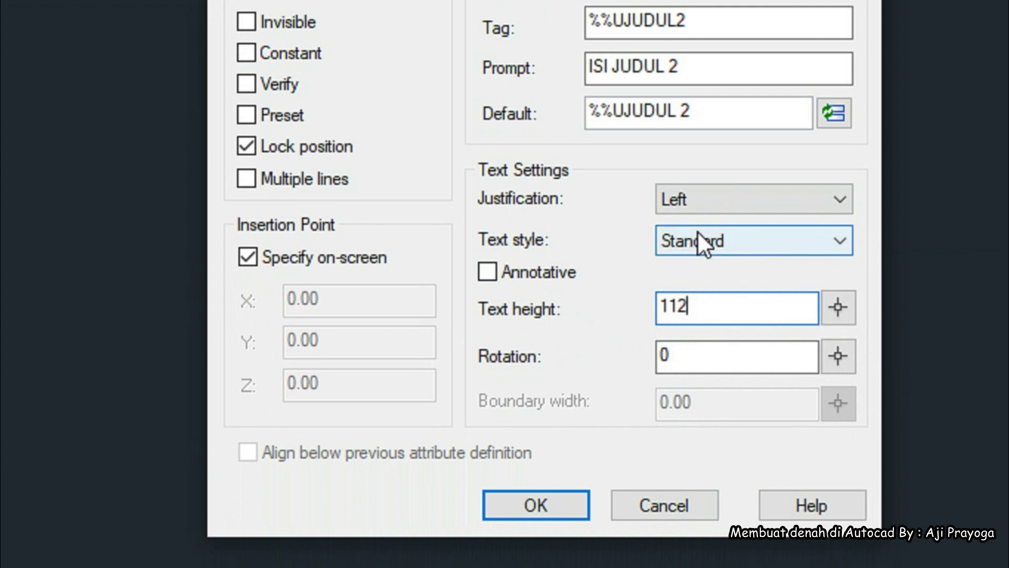
left_click(723, 240)
left_click(723, 239)
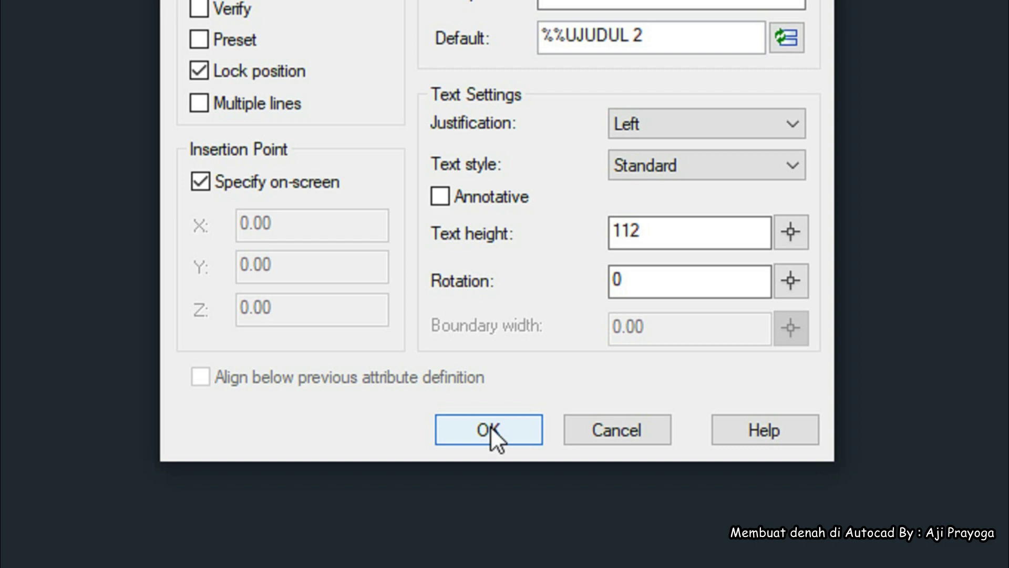
Step: Place the JUDUL2 attribute just above the horizontal line, starting a short distance beyond the circle's right side
left_click(490, 562)
scroll(432, 286, "up", 4)
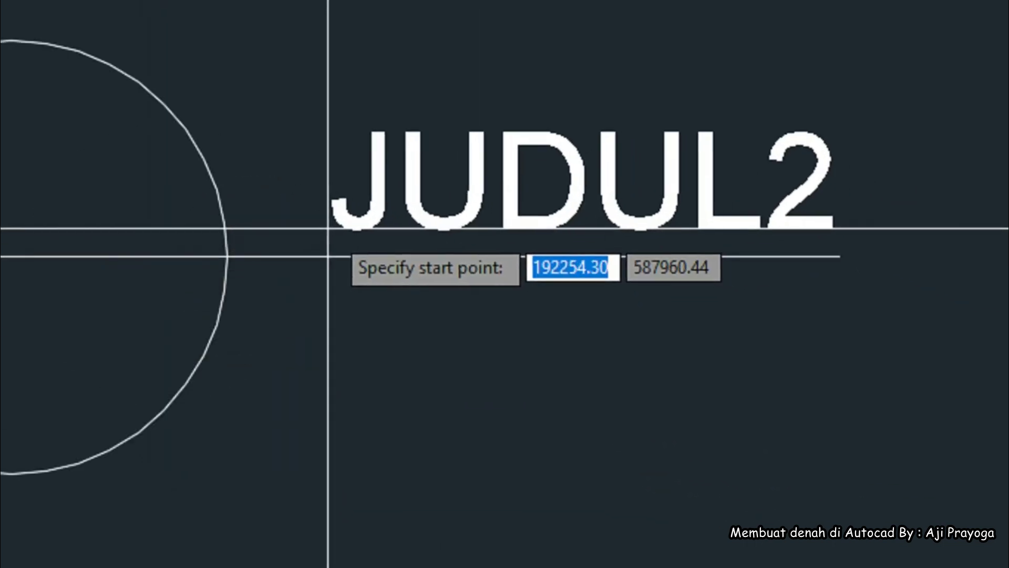
scroll(328, 233, "up", 5)
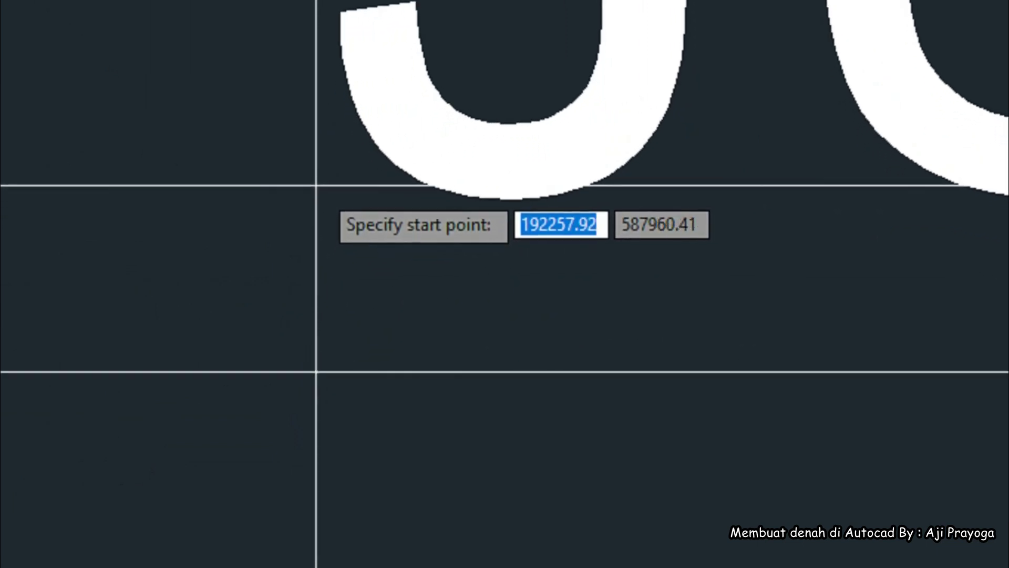
scroll(316, 185, "down", 2)
scroll(316, 185, "down", 3)
scroll(315, 186, "up", 5)
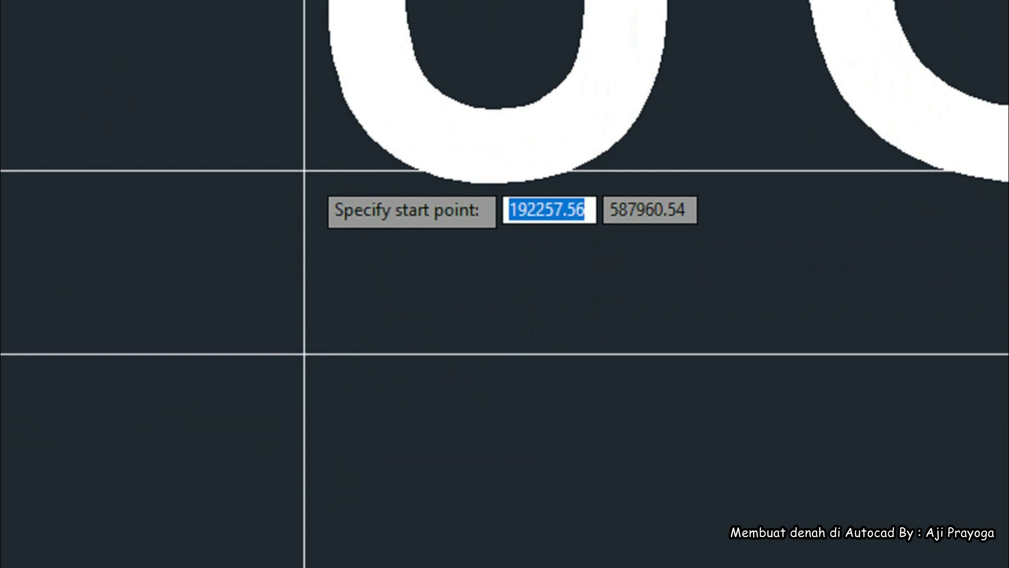
key("Escape")
scroll(419, 389, "down", 2)
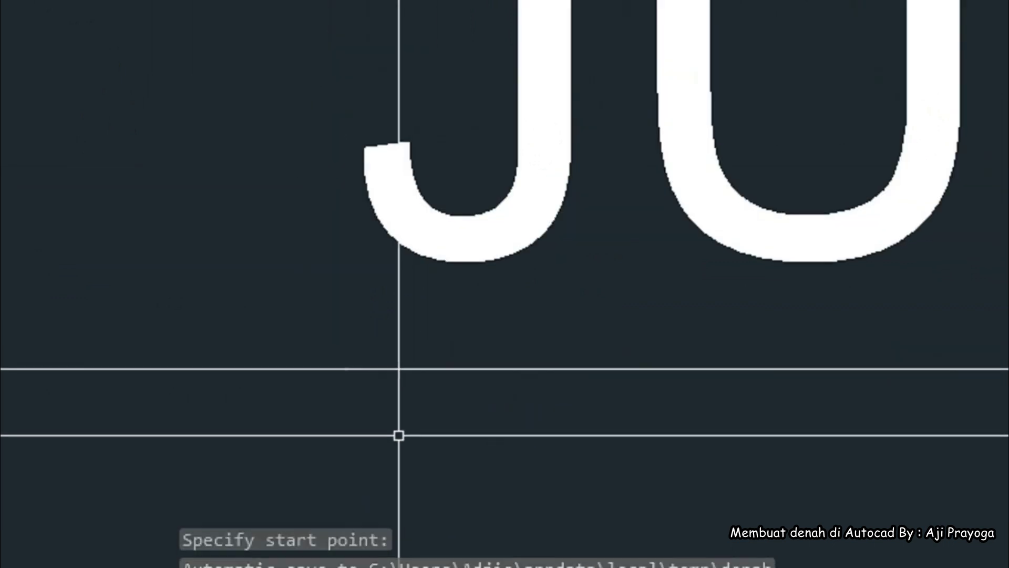
Step: Examine the placement of the JUDUL2 attribute relative to the horizontal line and the circle
scroll(113, 367, "up", 2)
scroll(249, 356, "down", 10)
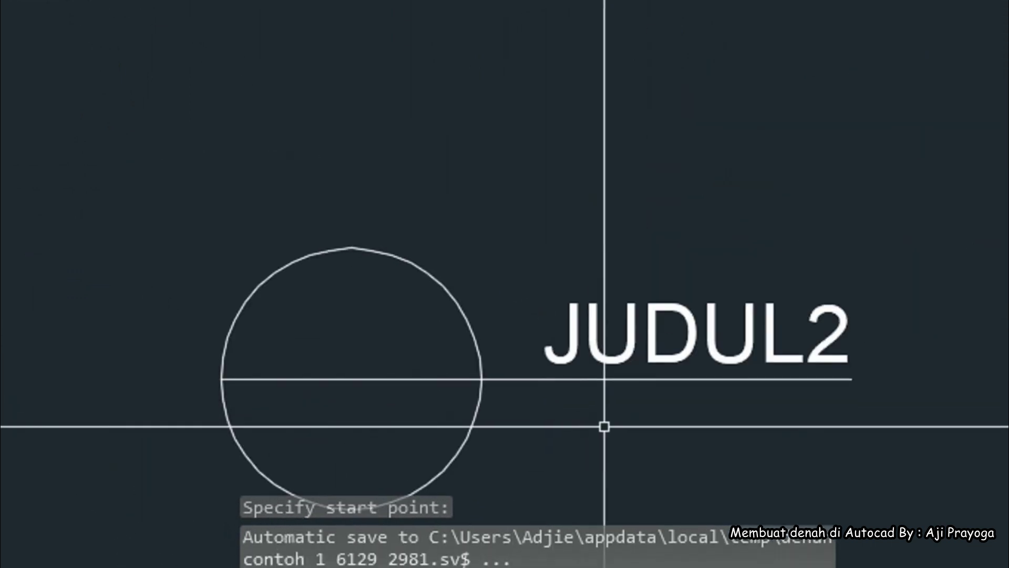
scroll(524, 397, "up", 3)
scroll(473, 315, "down", 3)
scroll(475, 282, "up", 5)
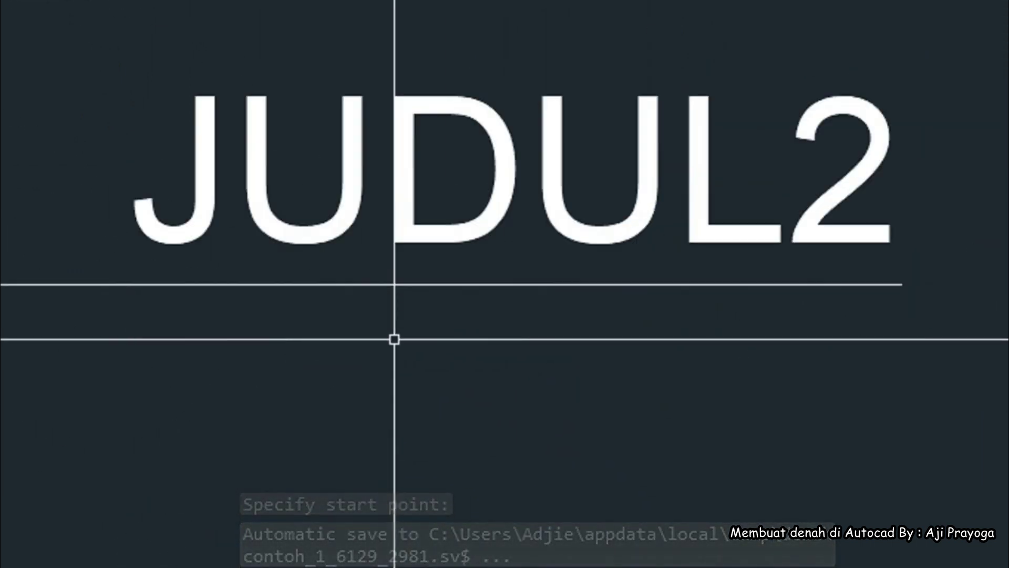
scroll(395, 338, "down", 4)
scroll(518, 357, "down", 4)
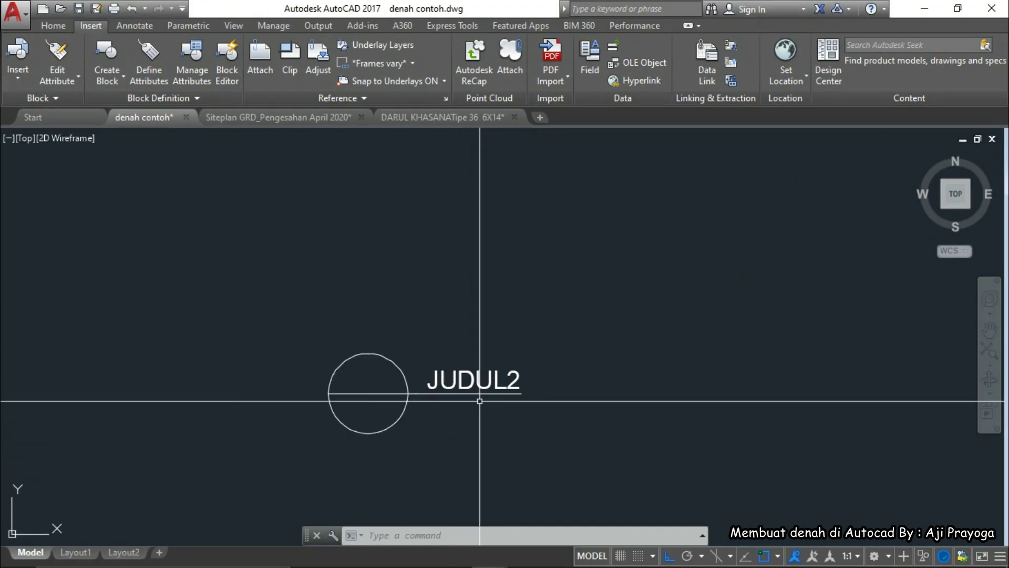
scroll(482, 400, "up", 4)
scroll(519, 394, "down", 5)
key("Escape")
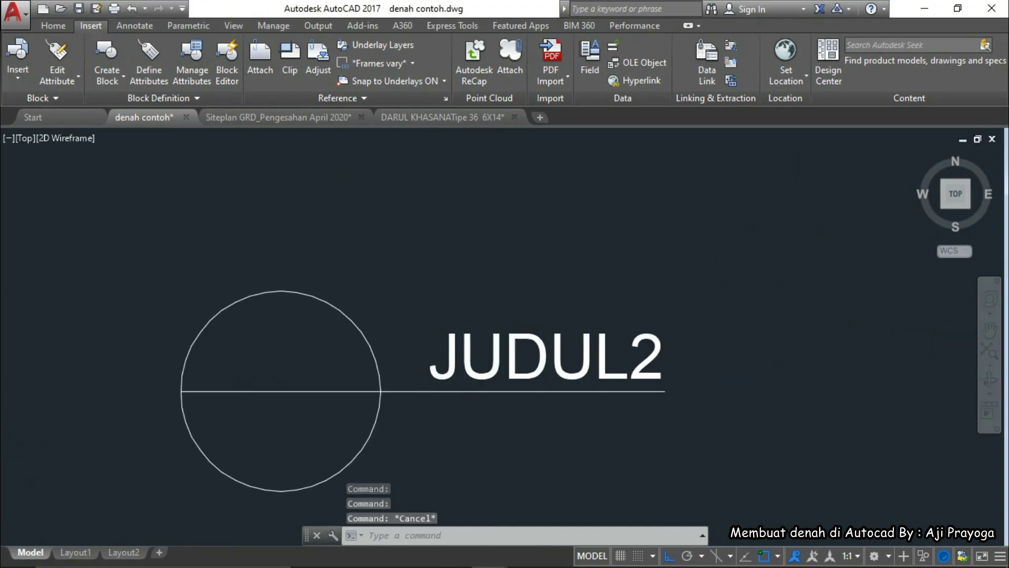
scroll(552, 399, "up", 2)
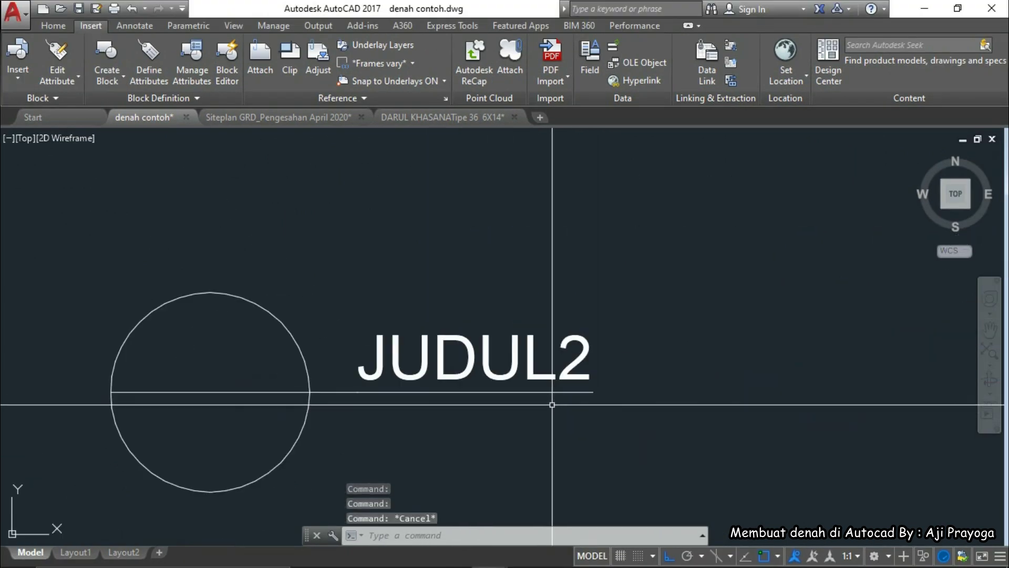
Step: Select the JUDUL2 attribute to check whether its underline belongs to the text, and clear the selection
left_click(544, 398)
middle_click_drag(427, 423, 530, 400)
key("Escape")
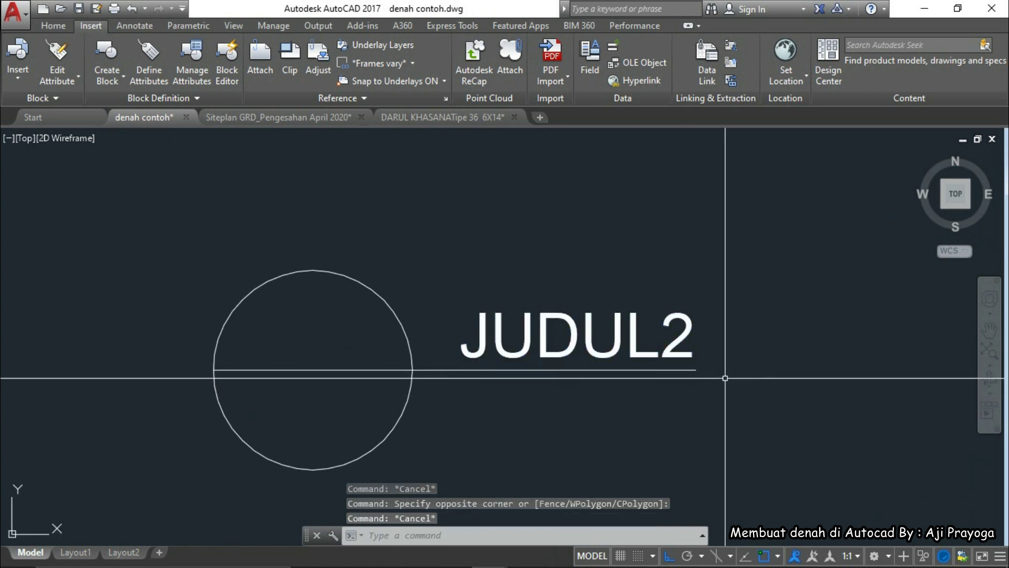
left_click(457, 359)
scroll(456, 359, "up", 3)
scroll(456, 360, "down", 2)
scroll(538, 418, "down", 2)
middle_click_drag(618, 422, 506, 404)
key("Escape")
left_click(506, 385)
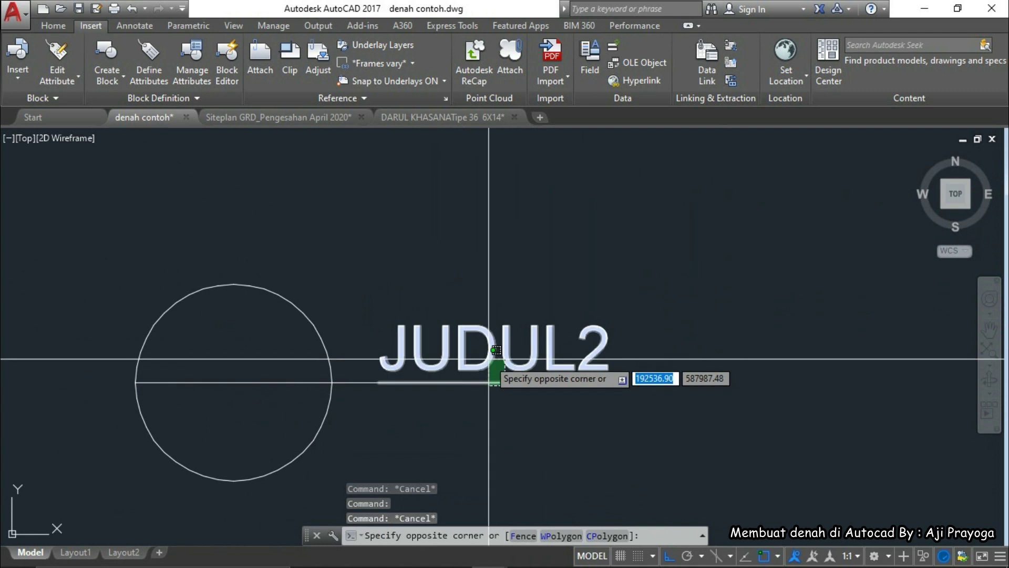
left_click(489, 359)
key("Escape")
scroll(374, 368, "up", 3)
scroll(468, 368, "down", 2)
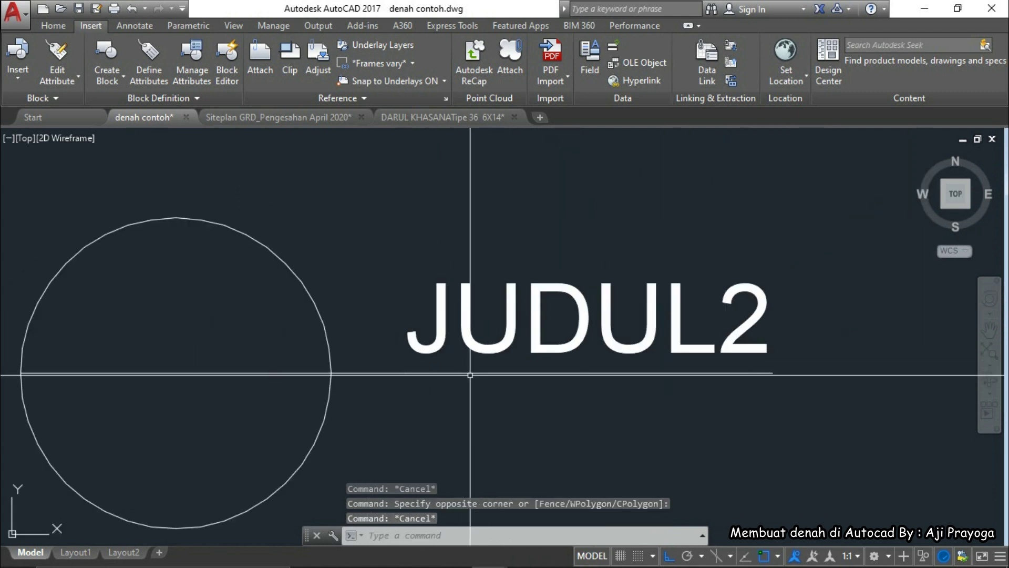
left_click(469, 373)
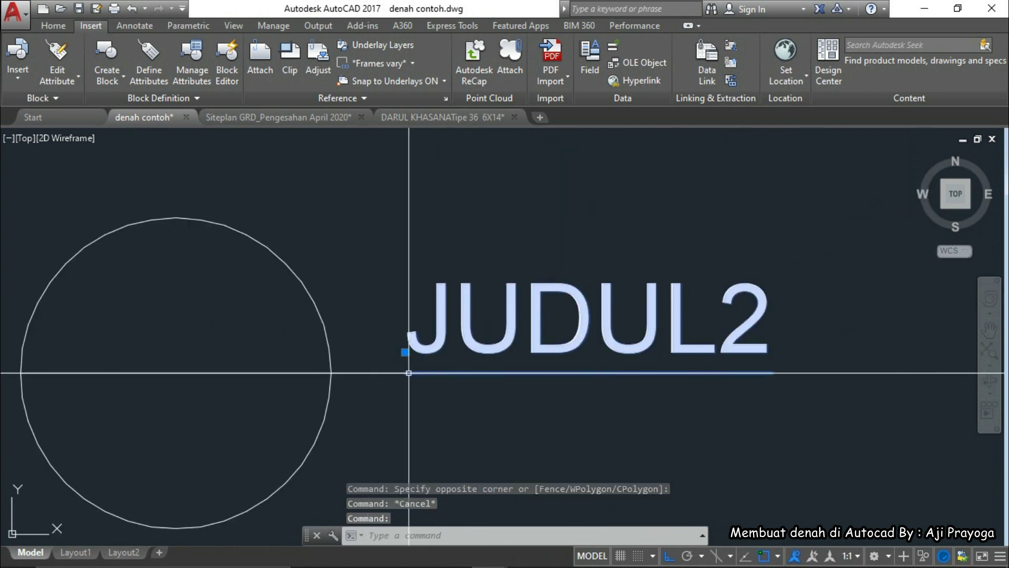
key("Escape")
Step: Check the short line segment between the circle and the JUDUL2 underline by selecting it, and clear the selection
left_click(376, 389)
left_click(361, 335)
scroll(370, 399, "down", 2)
middle_click_drag(370, 409, 473, 365)
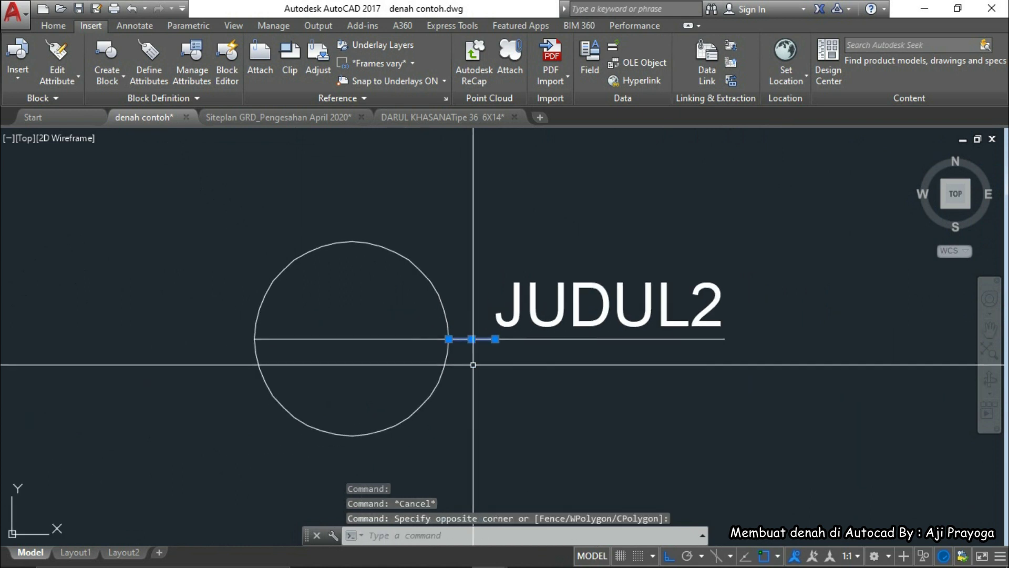
scroll(473, 357, "up", 3)
scroll(462, 367, "down", 3)
scroll(450, 387, "up", 3)
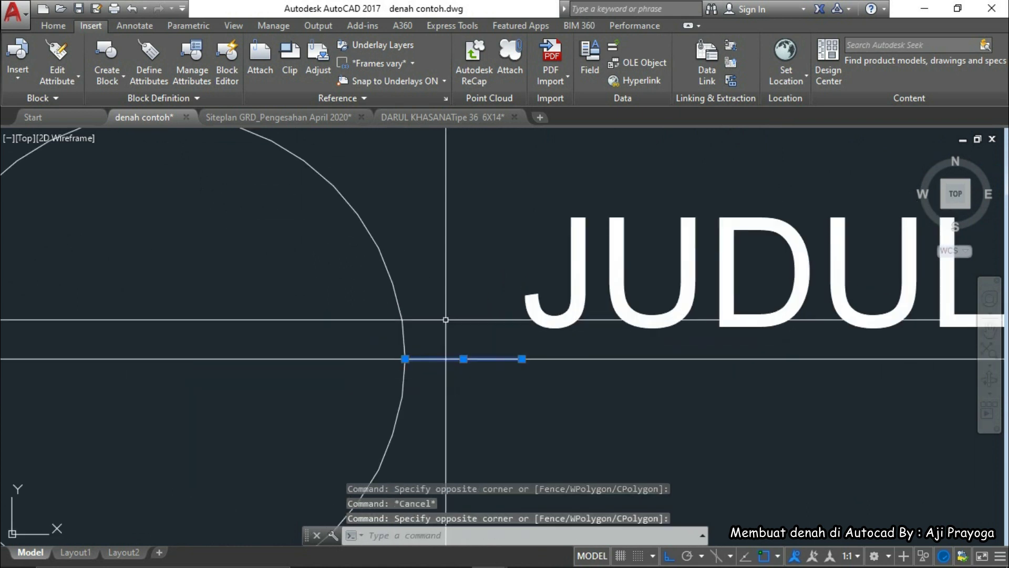
scroll(447, 320, "down", 4)
key("Escape")
mouse_move(469, 363)
middle_mouse_down()
mouse_move(434, 378)
mouse_move(488, 369)
middle_mouse_up()
left_click(421, 366)
left_click(416, 335)
scroll(438, 341, "down", 2)
key("Escape")
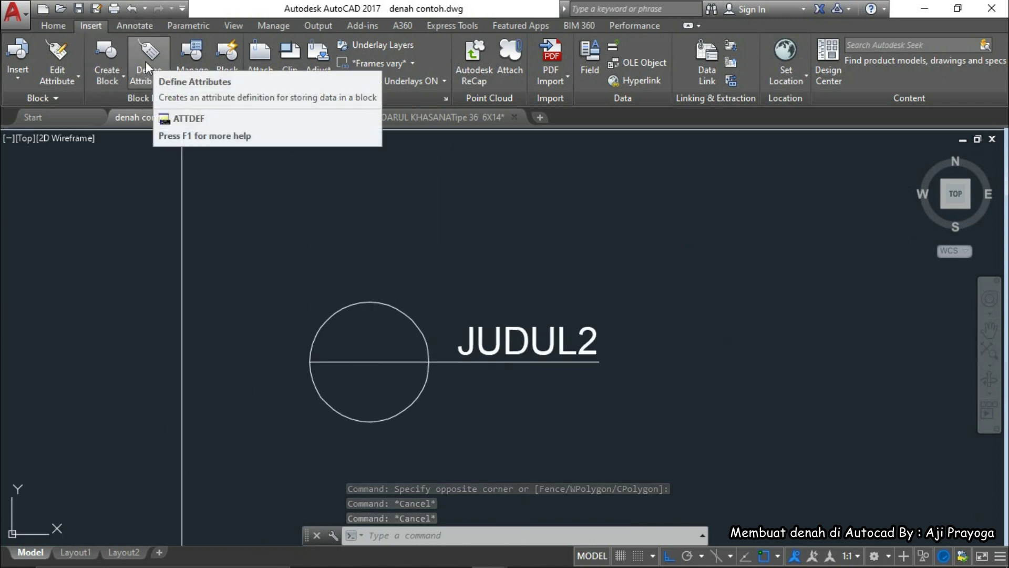
Step: Define a new attribute with the tag JUDUL1, the prompt "ISI JUDUL 1" and the default value "JUDUL 1"
left_click(515, 331)
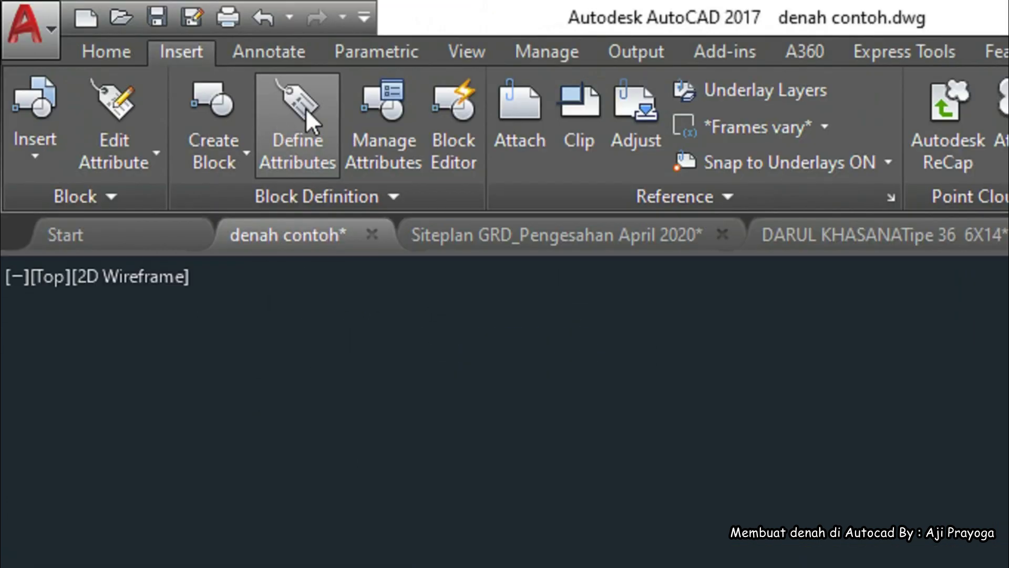
left_click(152, 55)
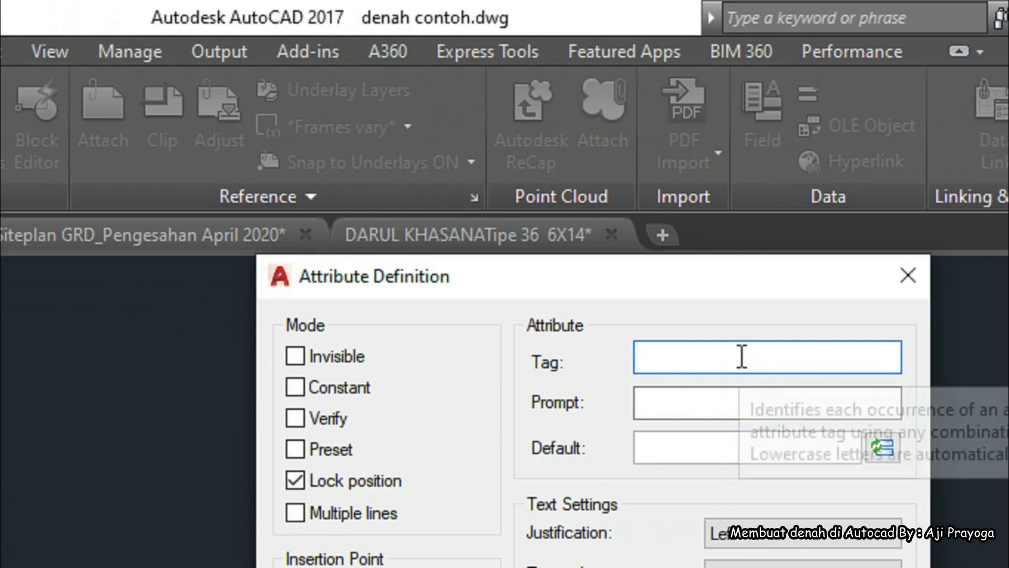
type("JUDUL1")
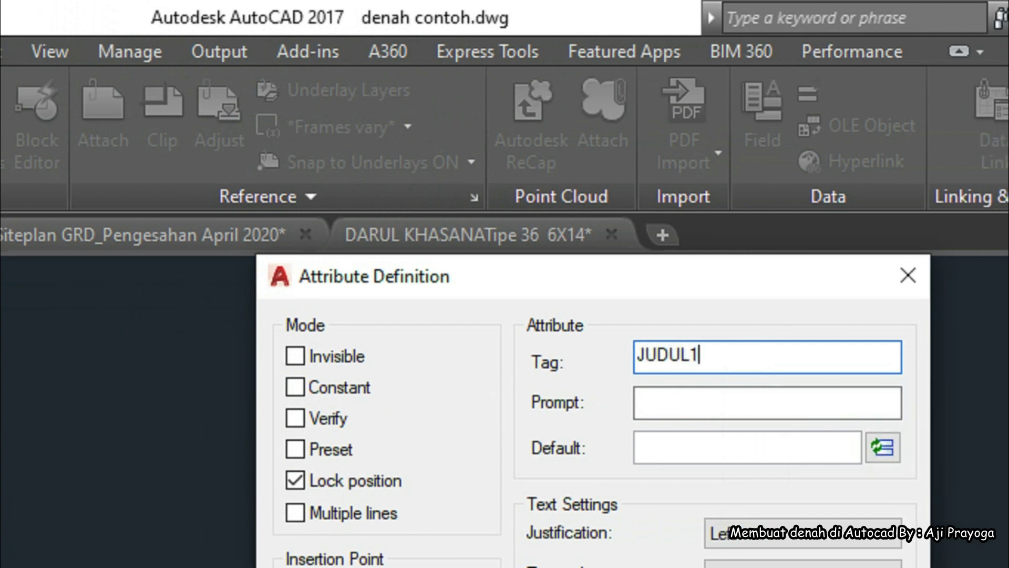
left_click(675, 405)
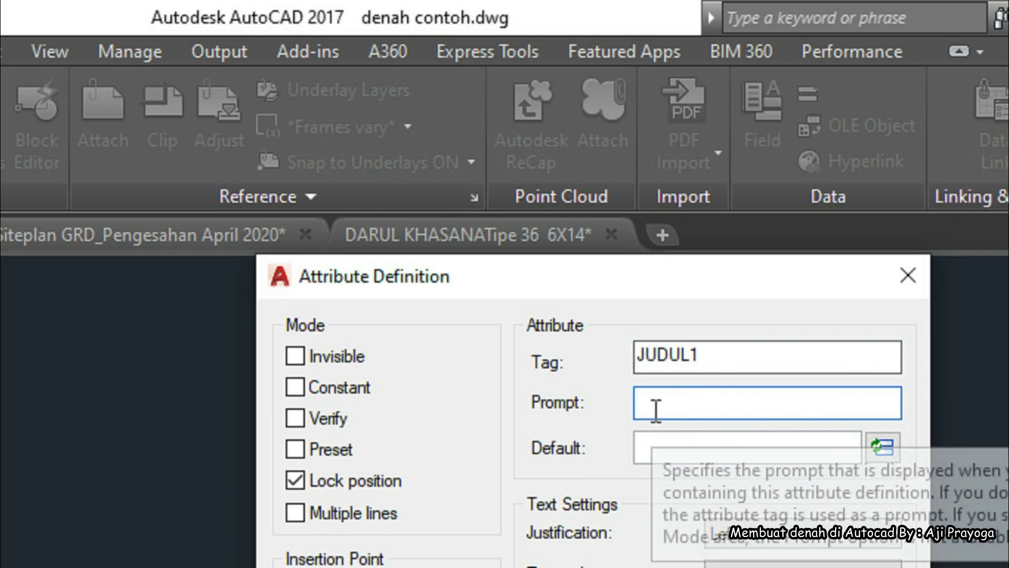
type("ISI")
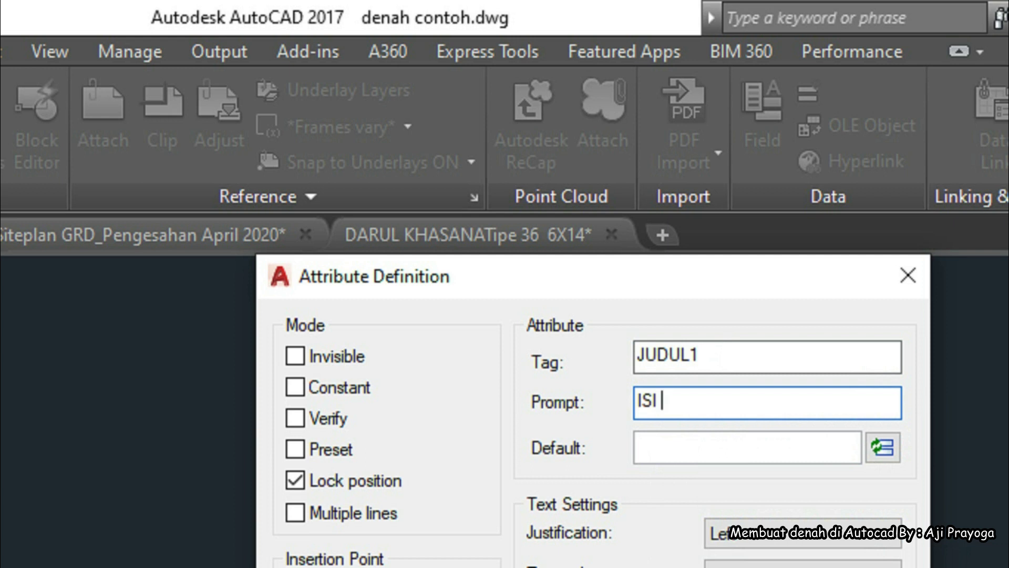
type(" JUDUL 1")
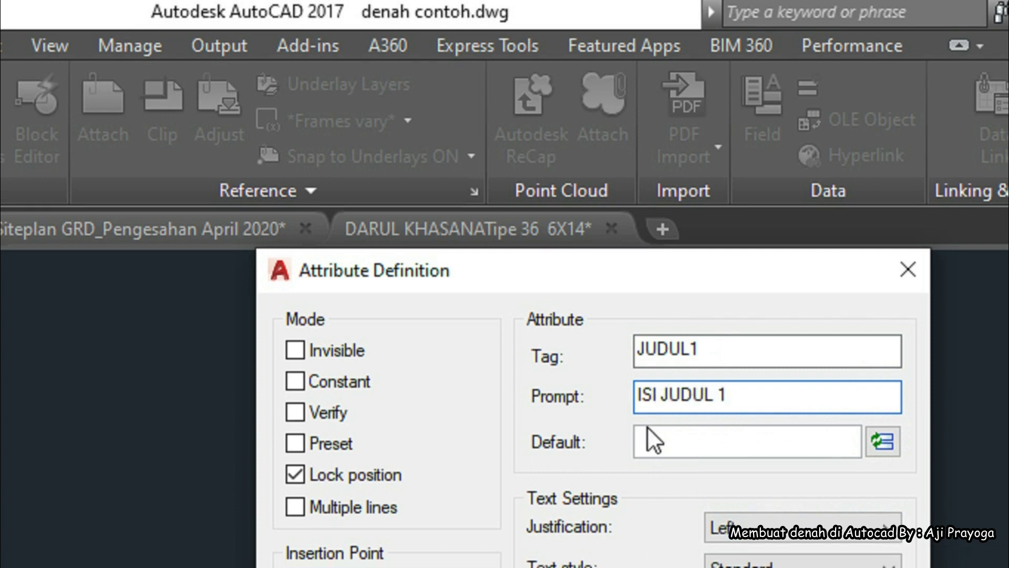
left_click(652, 445)
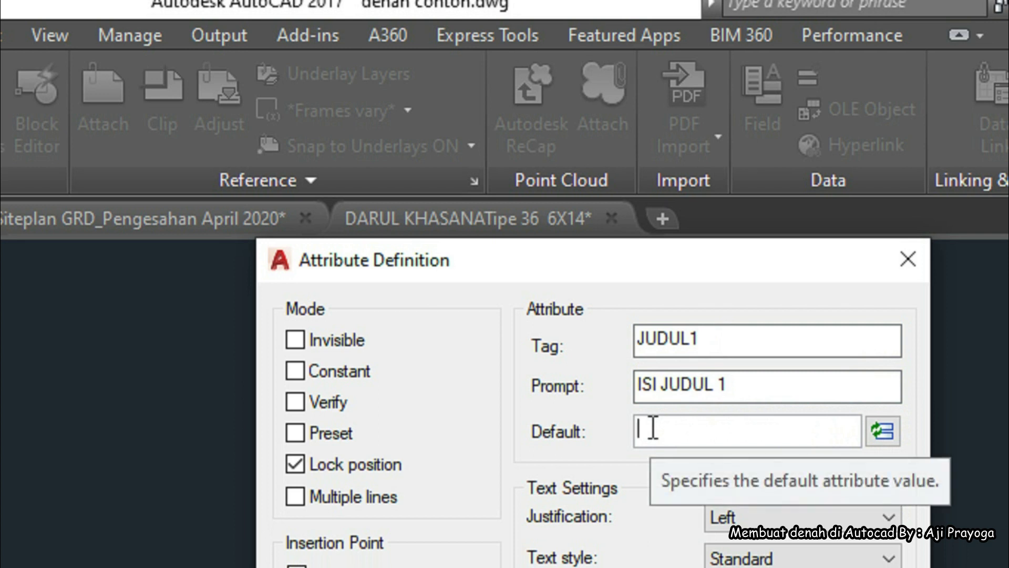
type("JUDU")
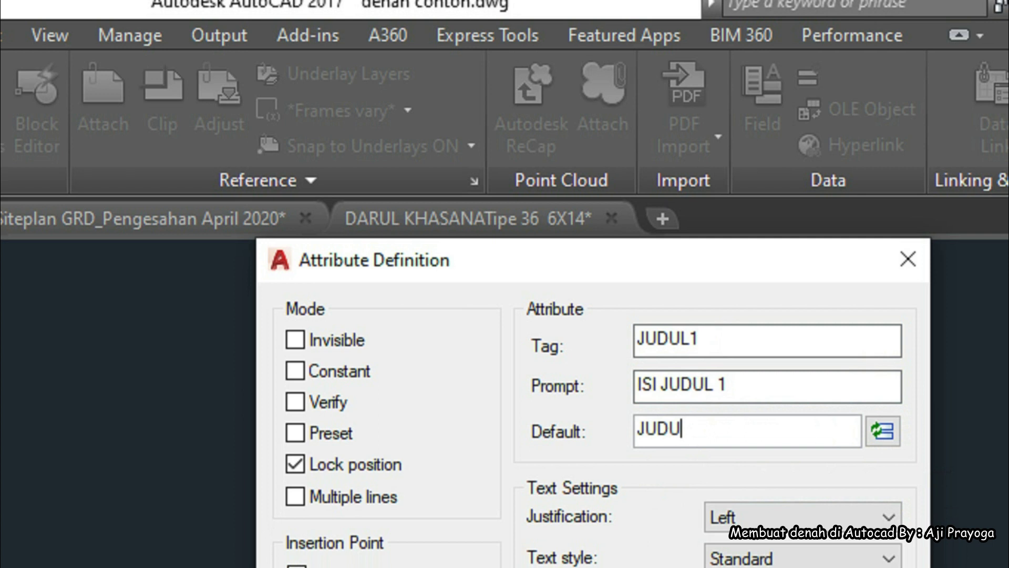
type("L 1")
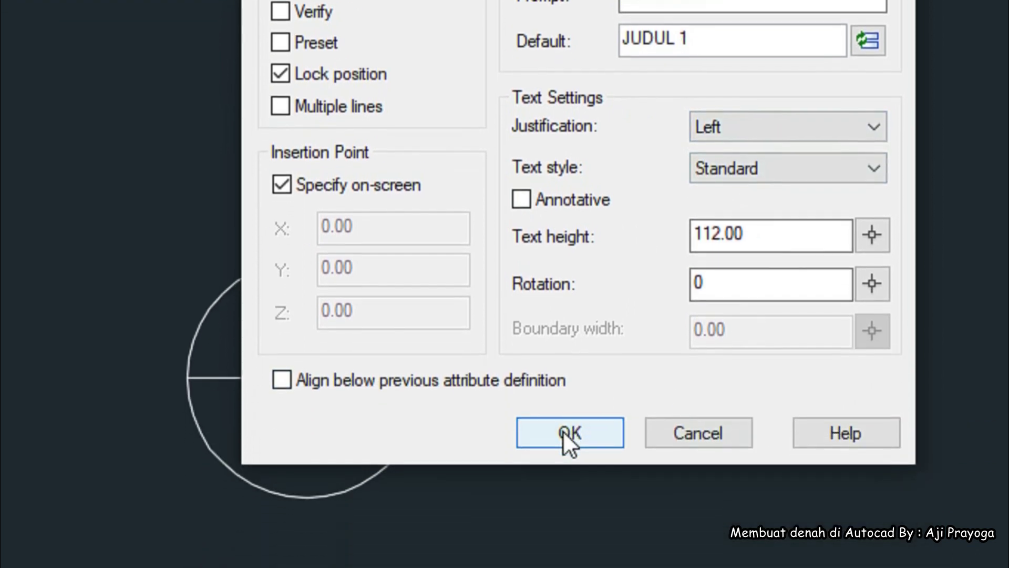
Step: Accept the attribute definition with its current text settings and place JUDUL1 directly above JUDUL2, aligned with its left edge
left_click(563, 426)
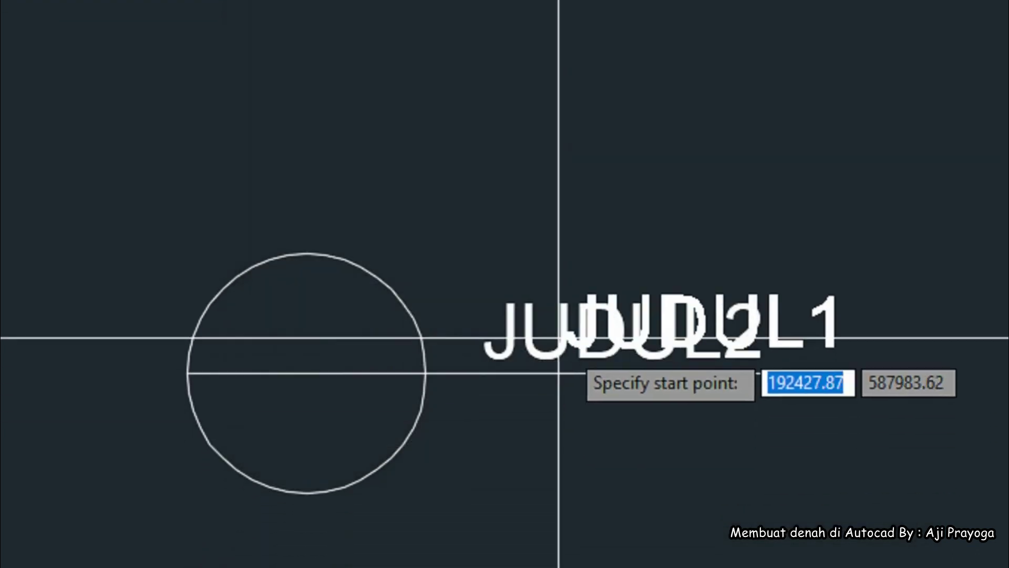
scroll(492, 288, "up", 5)
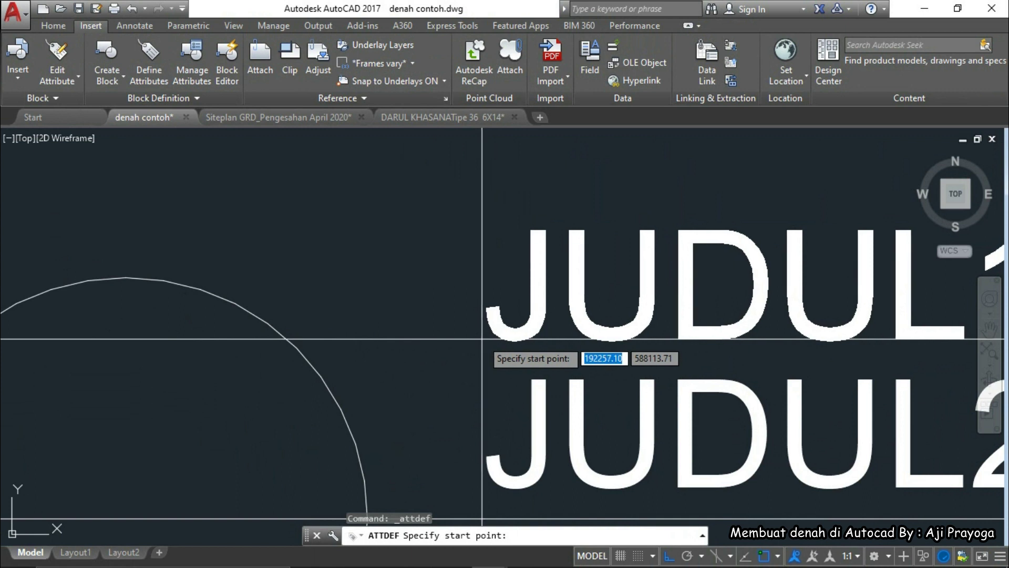
left_click(482, 339)
scroll(440, 342, "down", 7)
scroll(514, 349, "up", 5)
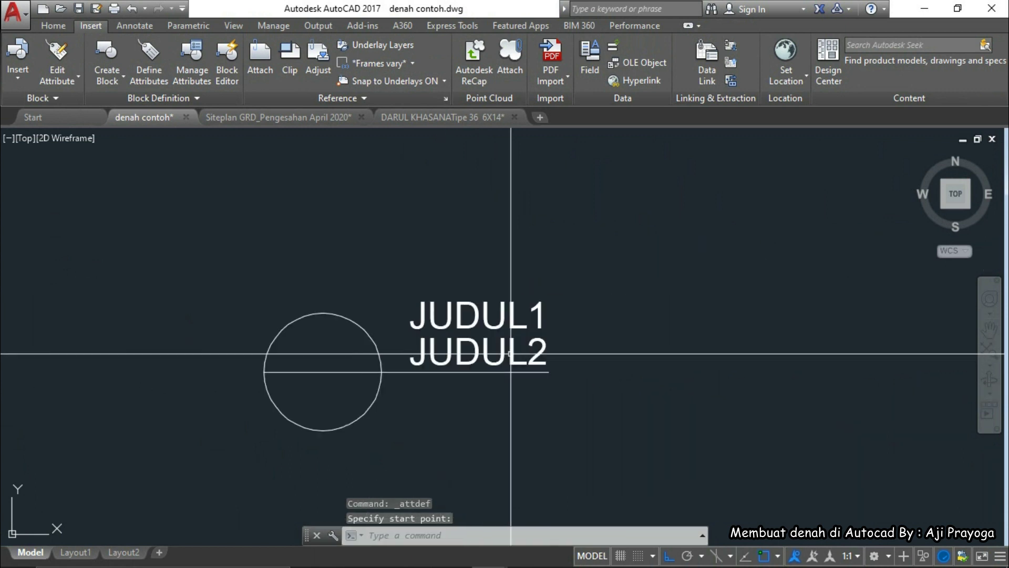
scroll(514, 308, "down", 2)
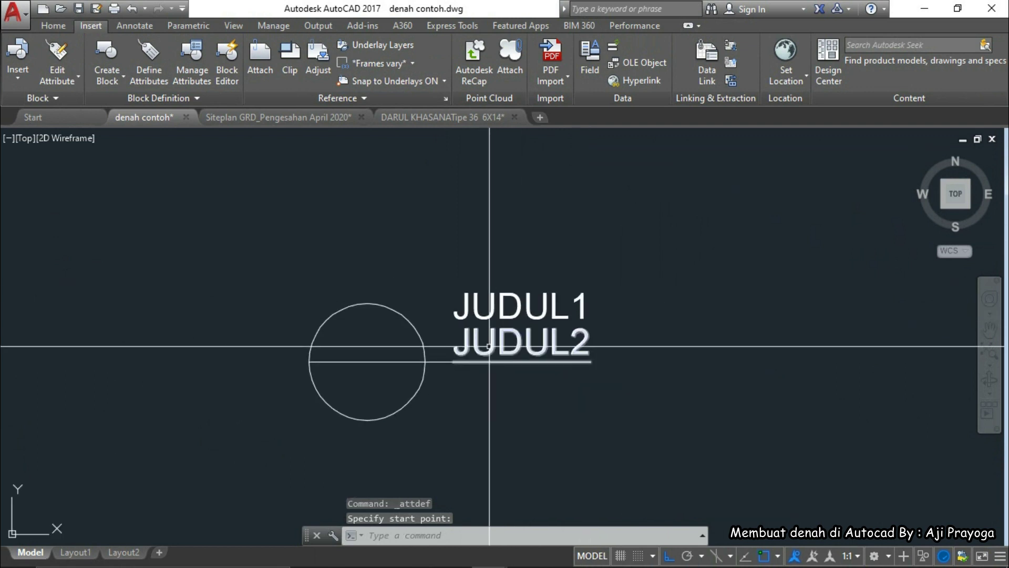
scroll(450, 349, "up", 4)
scroll(441, 368, "down", 4)
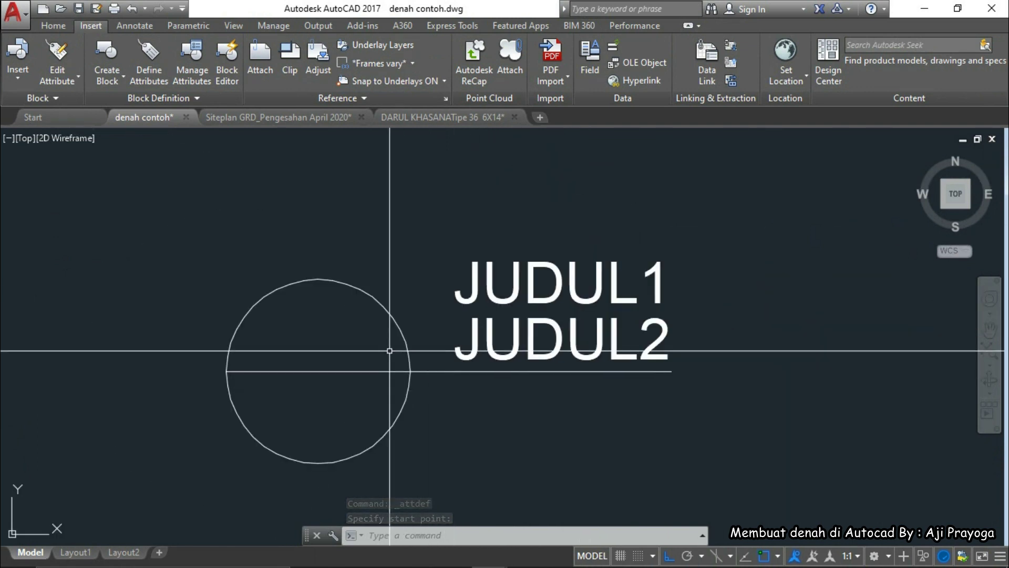
middle_click_drag(390, 350, 462, 343)
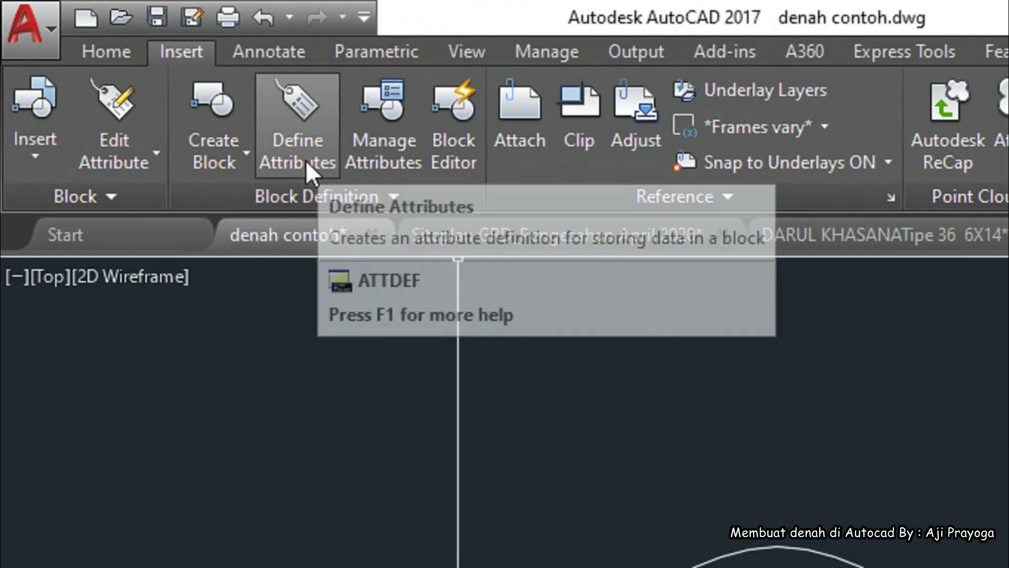
Step: Define a new attribute with the tag SKALA, the prompt "ISI SKALA" and the default value "SKALA 1 : 50"
left_click(310, 158)
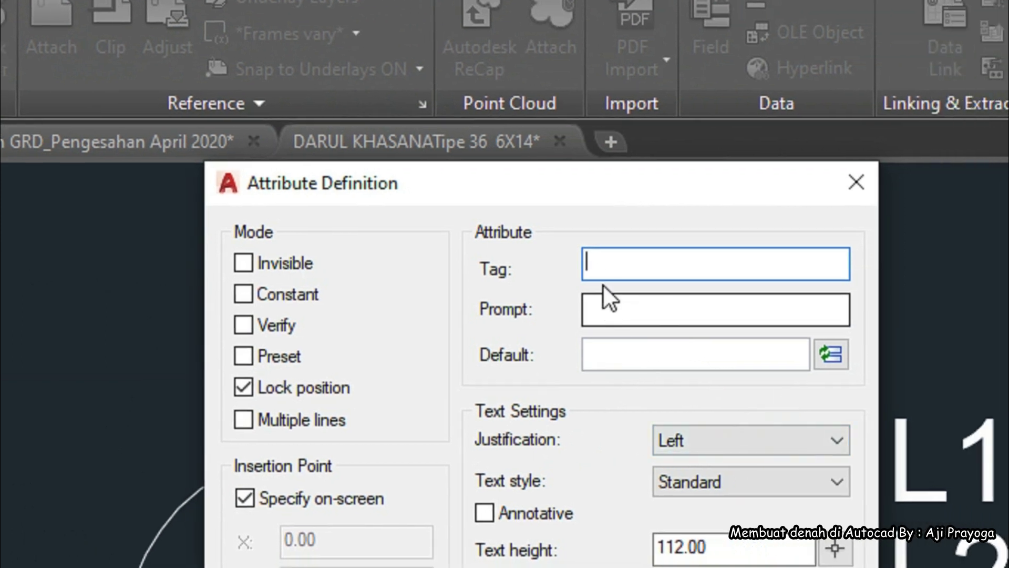
type("SKALA")
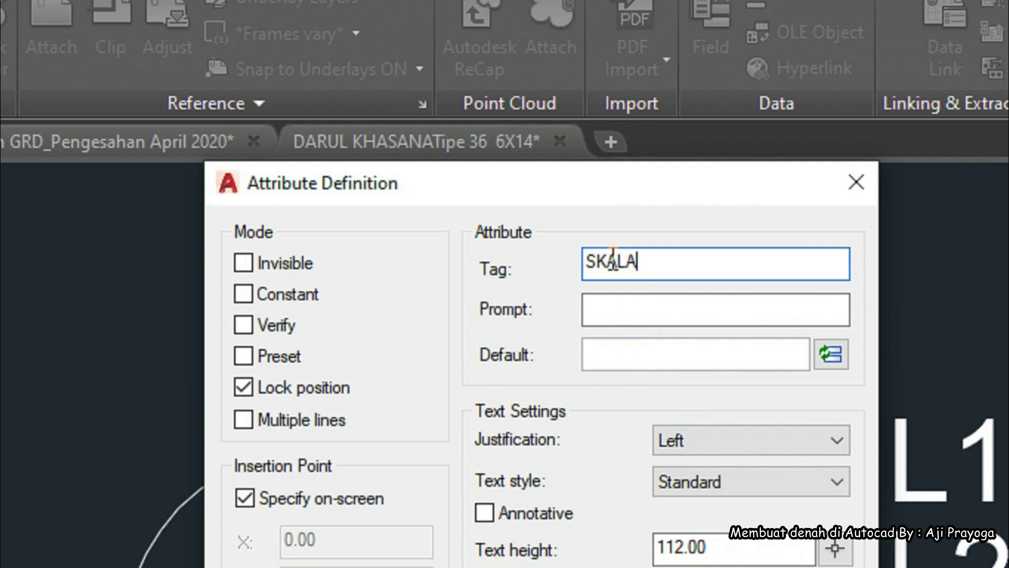
left_click(608, 316)
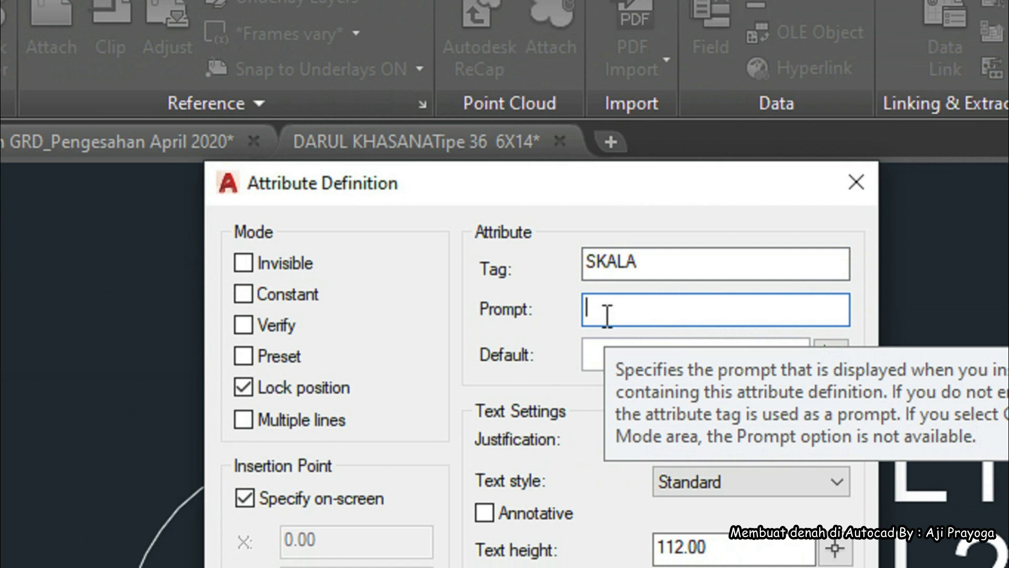
type("SK")
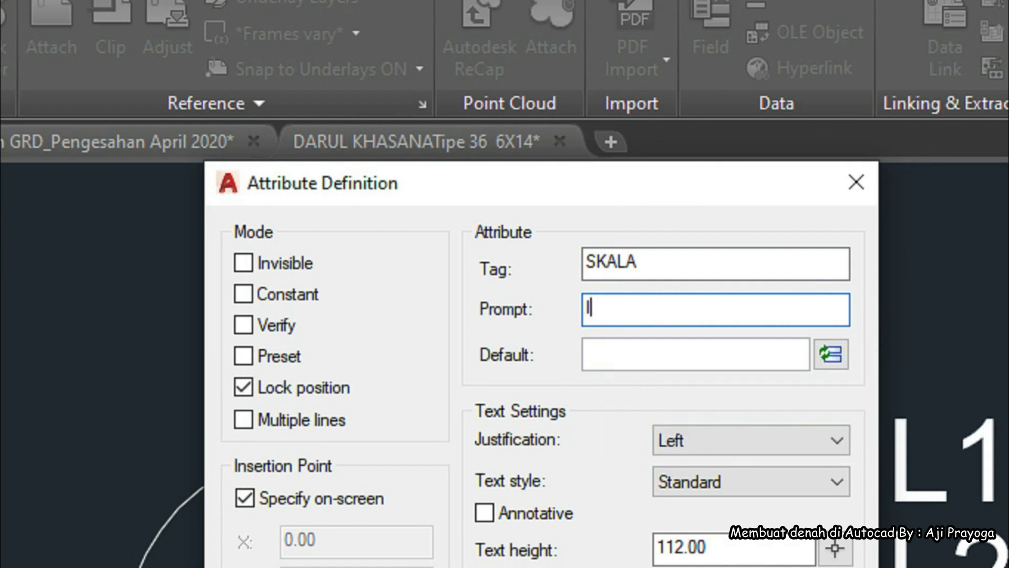
type("ALA")
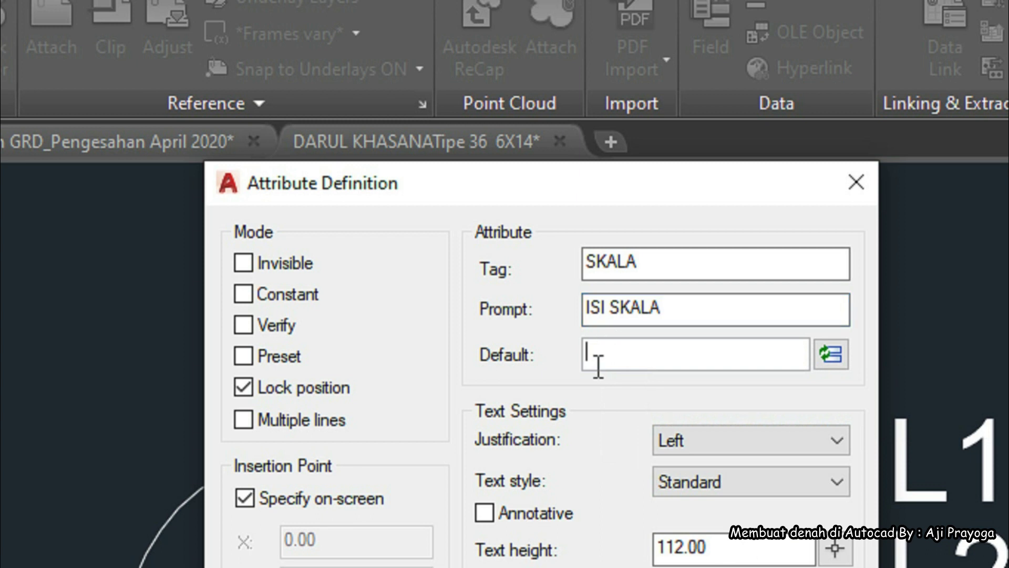
left_click(598, 363)
type("SKA")
type("50")
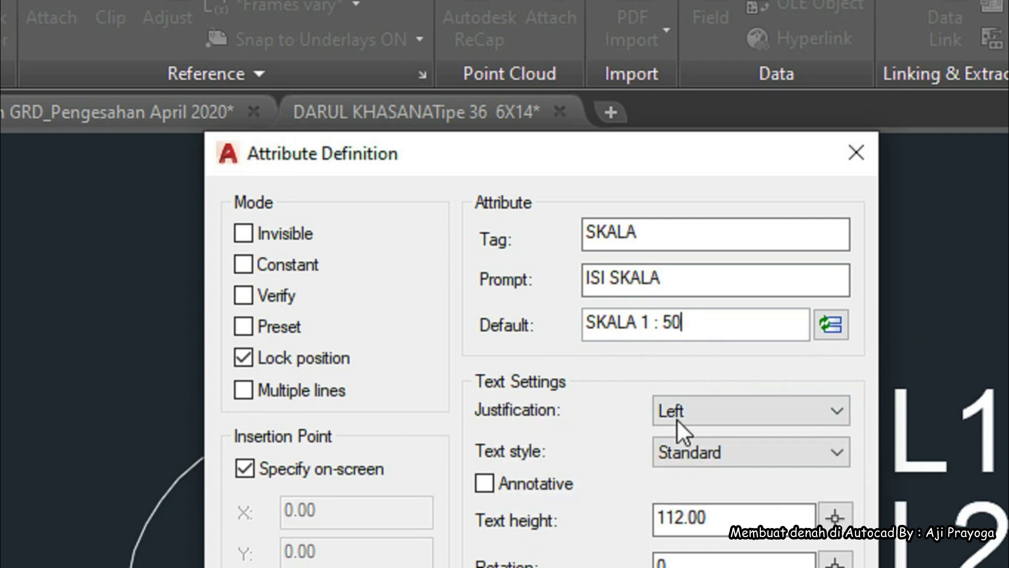
Step: Set the attribute's justification to Left and text style to DIM50, and place SKALA below the horizontal line, aligned with JUDUL2's left edge
left_click(697, 416)
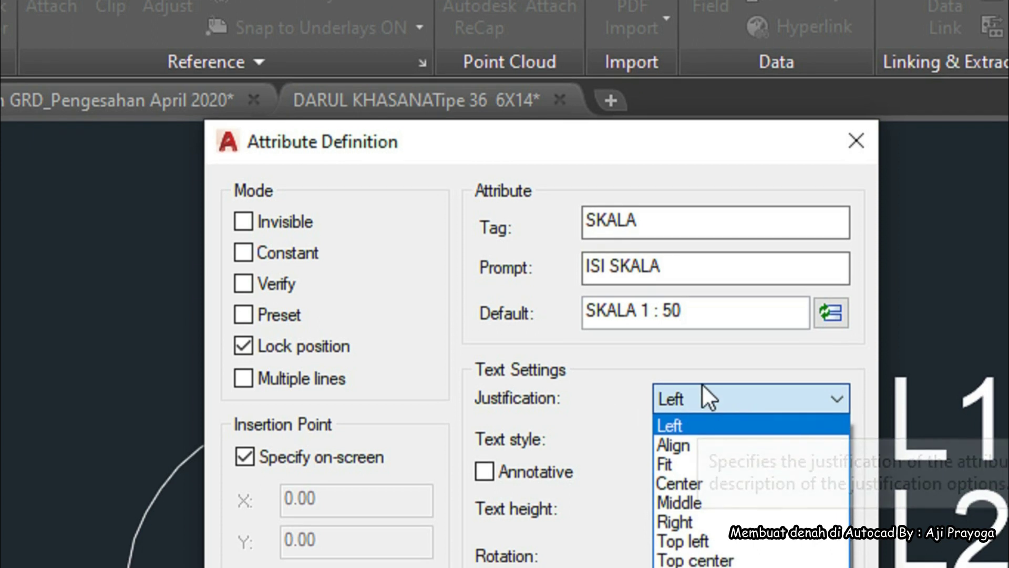
left_click(693, 424)
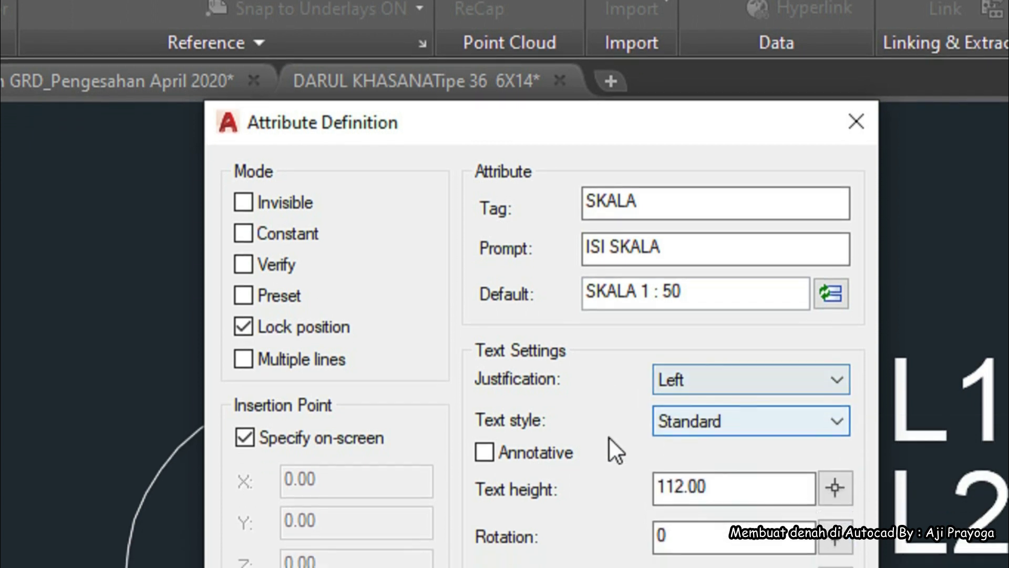
left_click(704, 418)
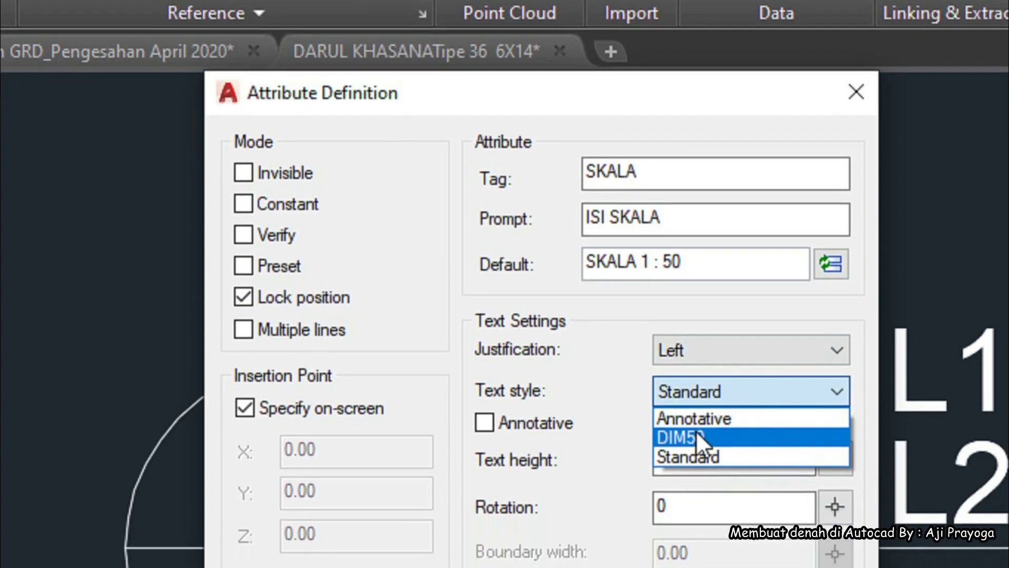
left_click(692, 426)
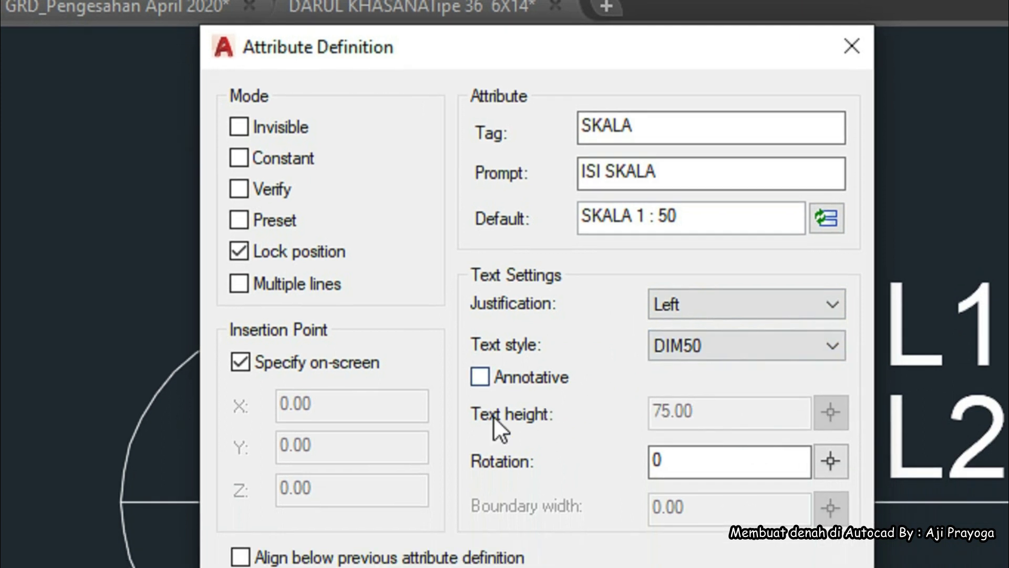
left_click(518, 426)
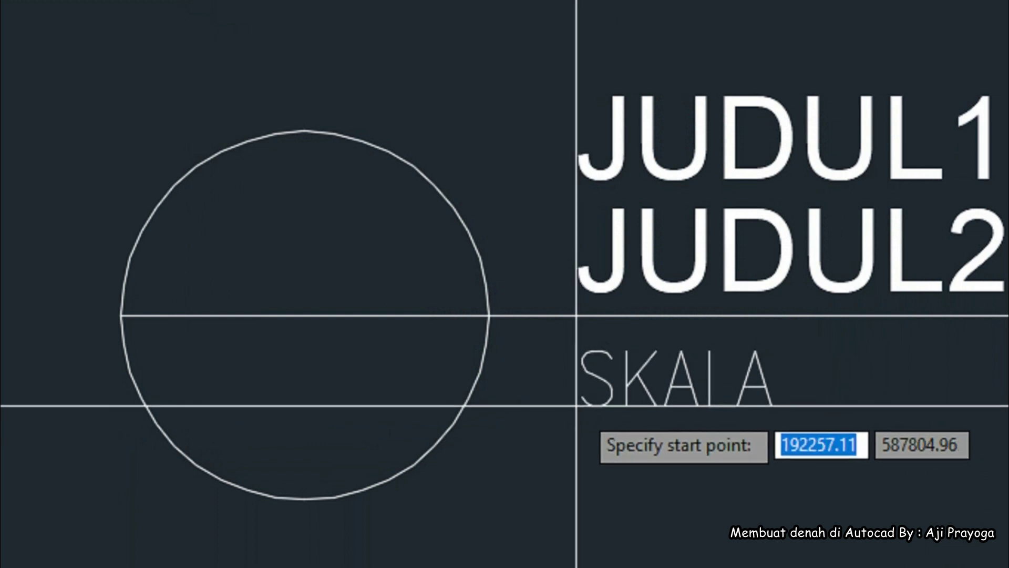
left_click(580, 408)
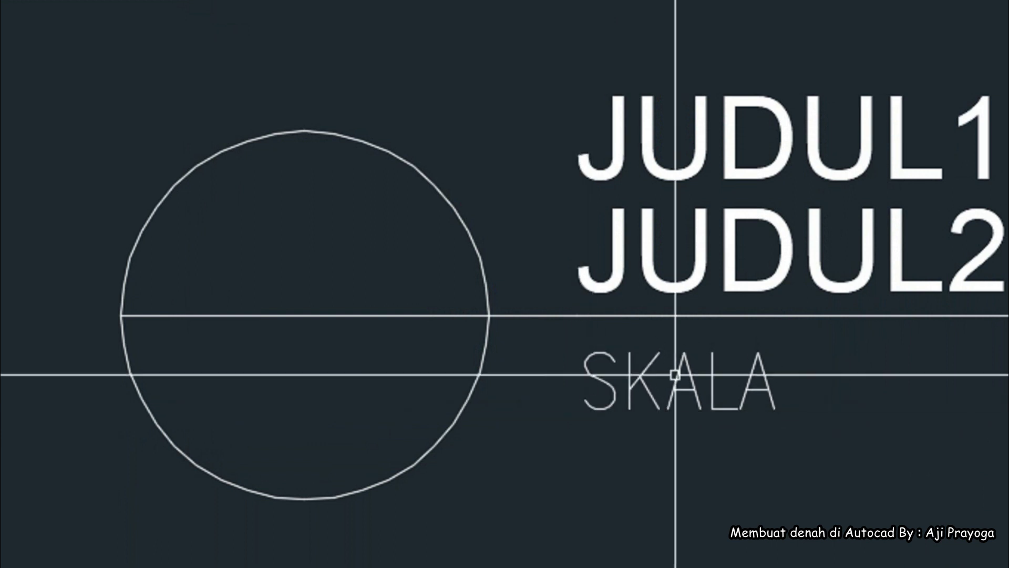
scroll(704, 384, "down", 4)
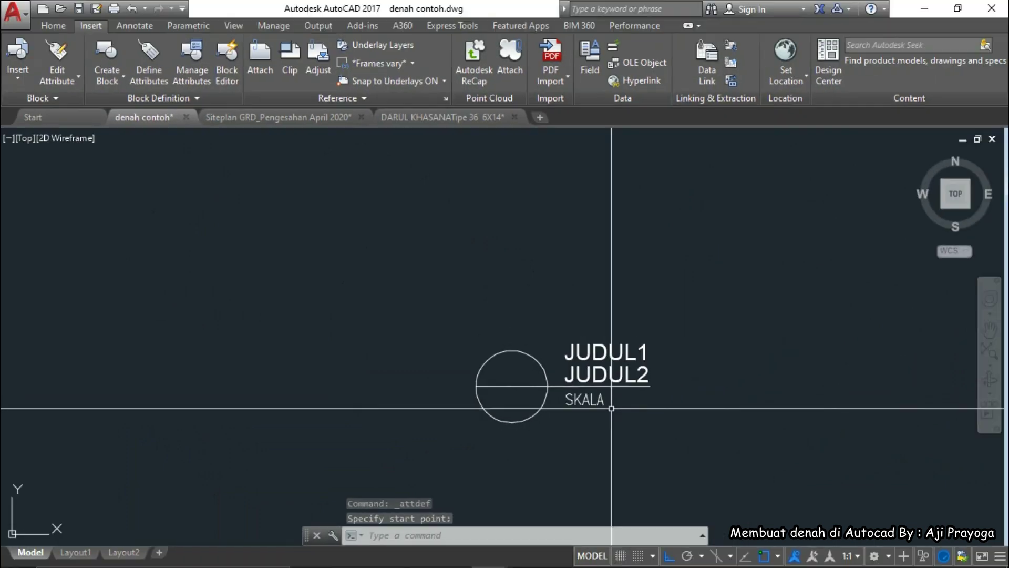
Step: Inspect the placed SKALA attribute against the circle, line and titles by selecting it, and clear the selection
scroll(721, 388, "up", 6)
scroll(730, 395, "down", 2)
middle_click_drag(753, 414, 610, 368)
middle_click_drag(541, 392, 536, 389)
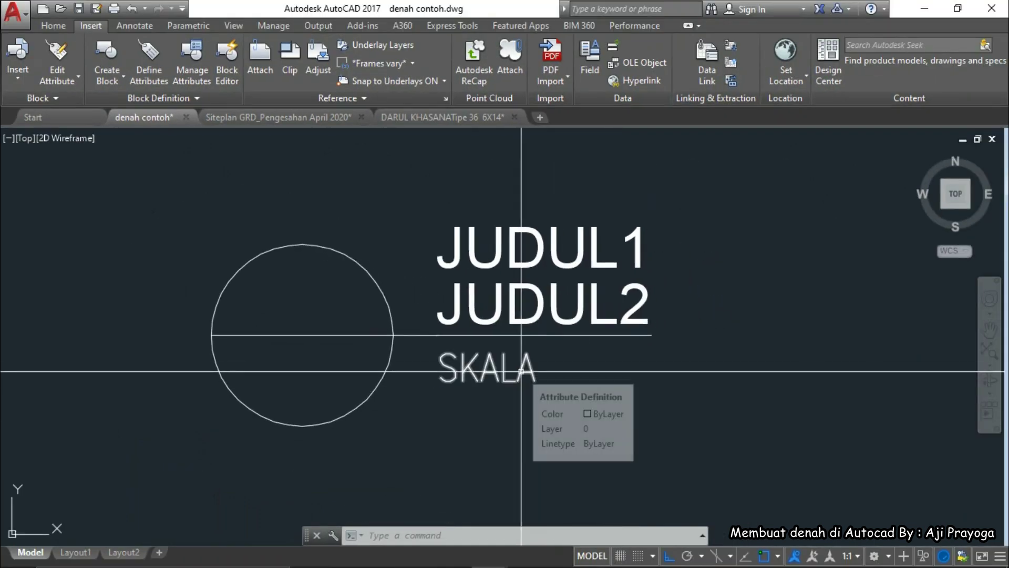
left_click(492, 380)
scroll(503, 378, "down", 2)
scroll(503, 378, "up", 2)
scroll(499, 381, "up", 2)
scroll(498, 381, "down", 2)
mouse_move(497, 382)
middle_mouse_down()
mouse_move(555, 388)
mouse_move(579, 363)
middle_mouse_up()
key("Escape")
middle_click_drag(595, 398, 550, 360)
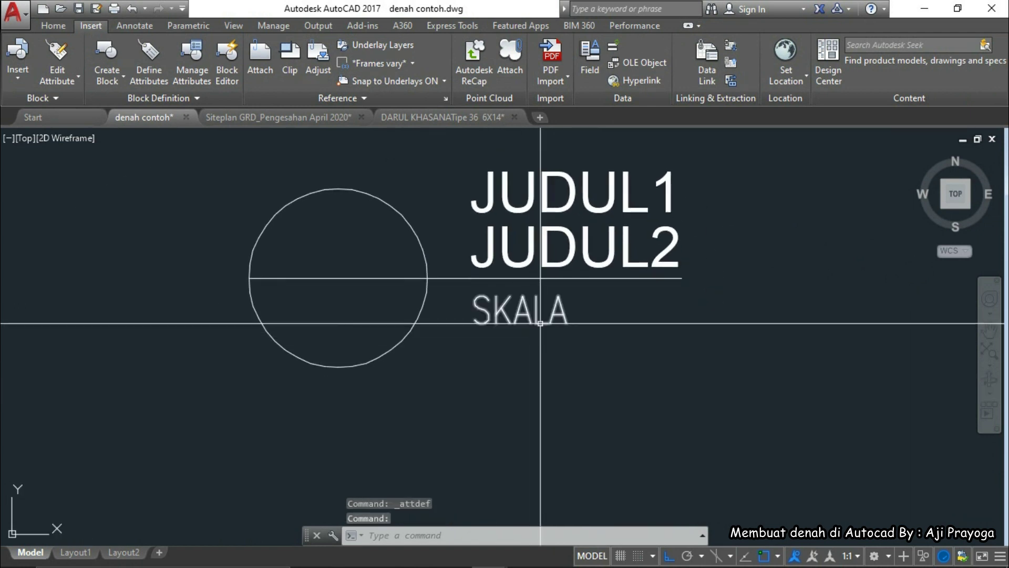
middle_click_drag(520, 328, 571, 338)
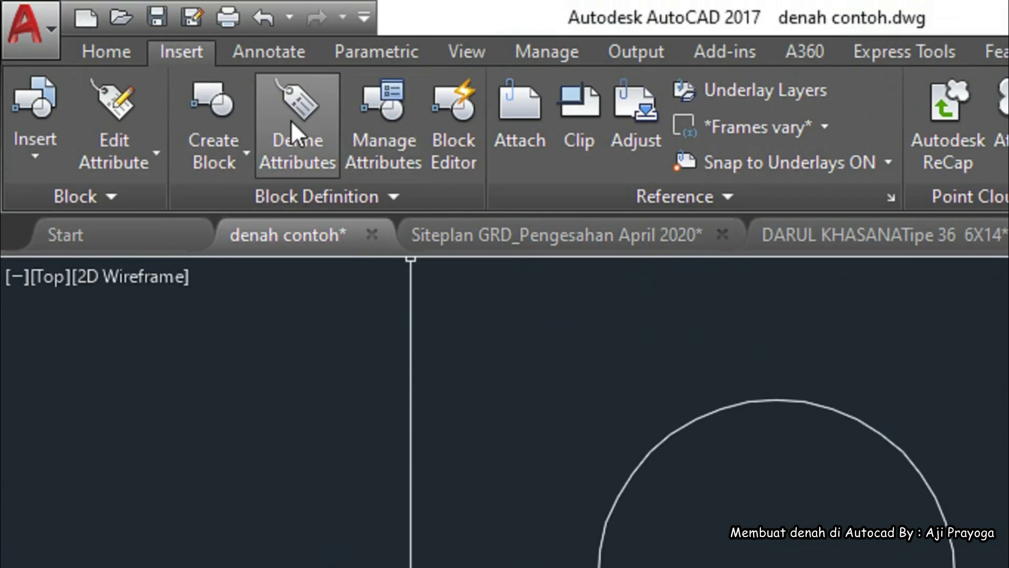
Step: Define a new attribute with the tag NOGBR, the prompt "ISI NO GBR" and the default value 01
left_click(297, 129)
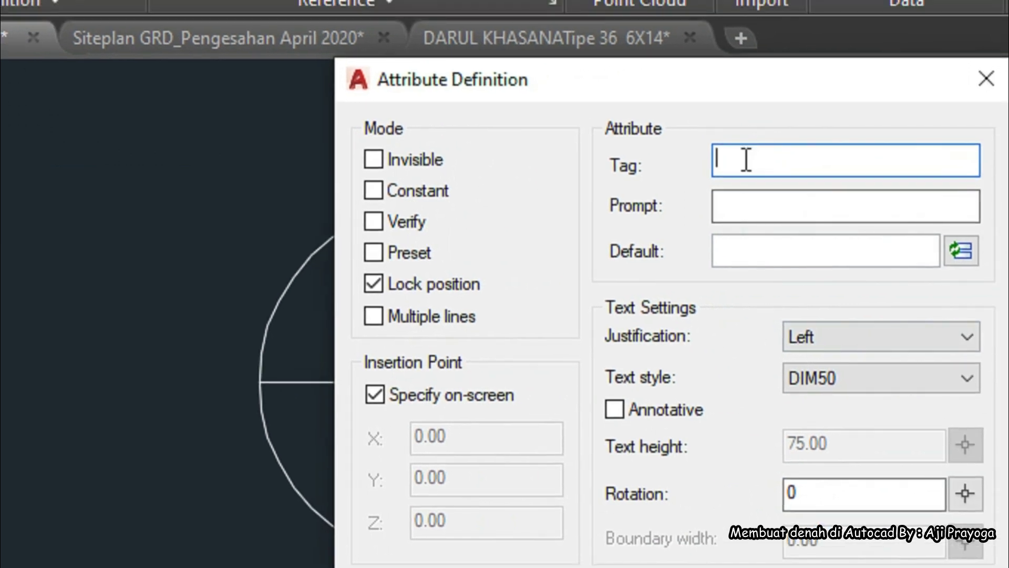
type("NOGBR")
left_click(718, 207)
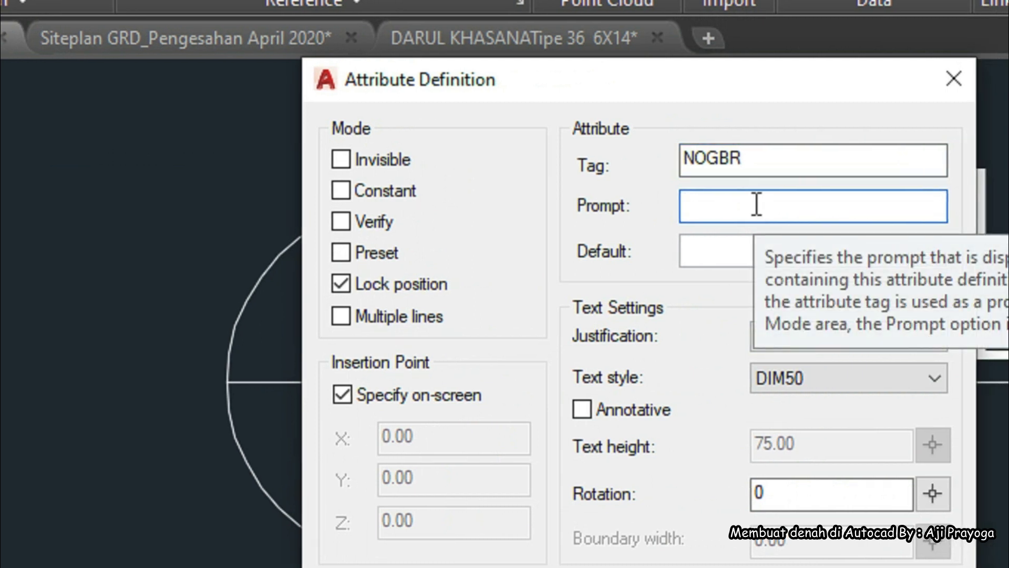
type("ISI NO GBR")
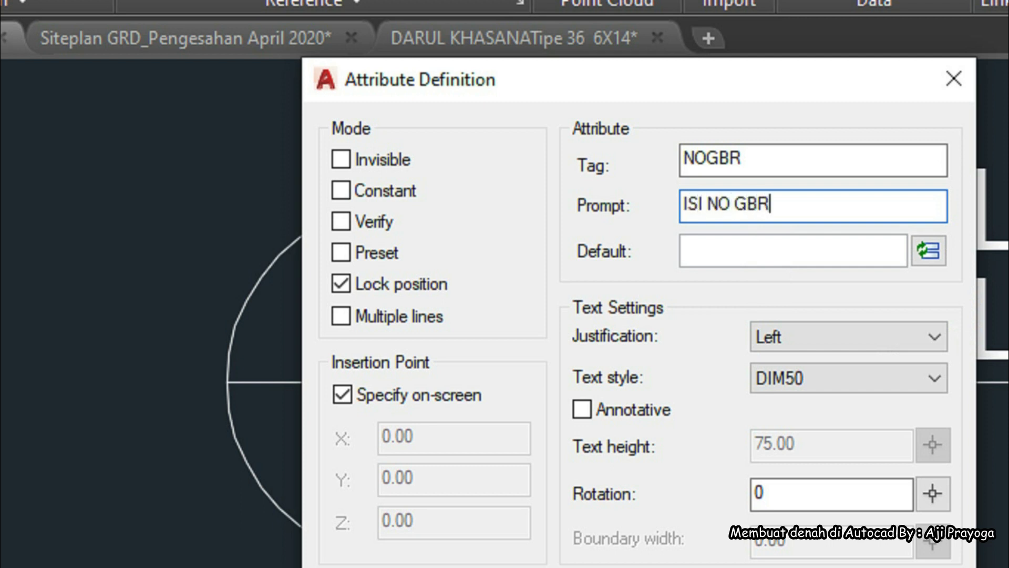
left_click(722, 250)
type("01")
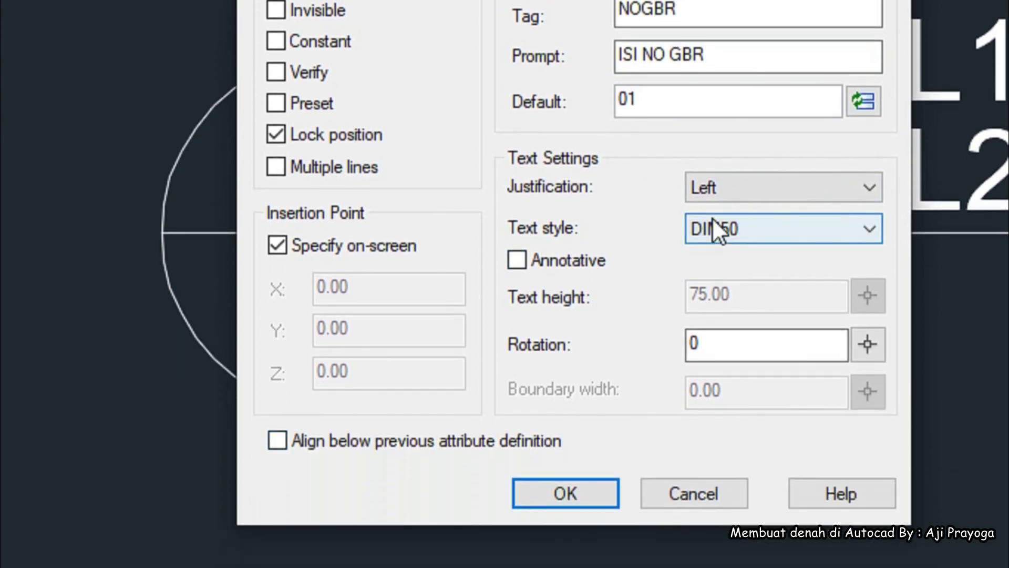
Step: Set the attribute's justification to Center with text style DIM50, and place NOGBR above the horizontal line at the circle's left part
left_click(739, 193)
left_click(735, 277)
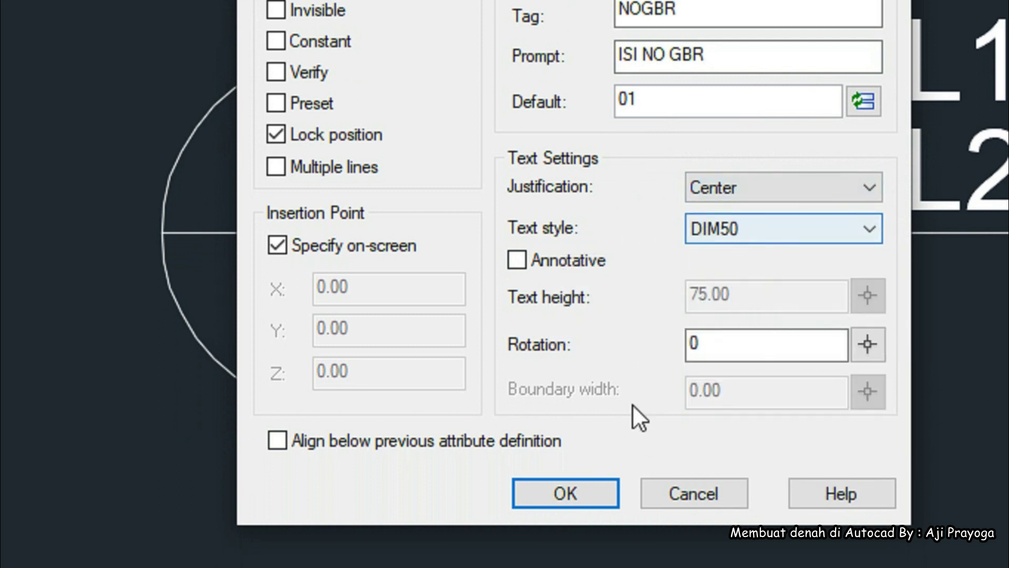
left_click(556, 488)
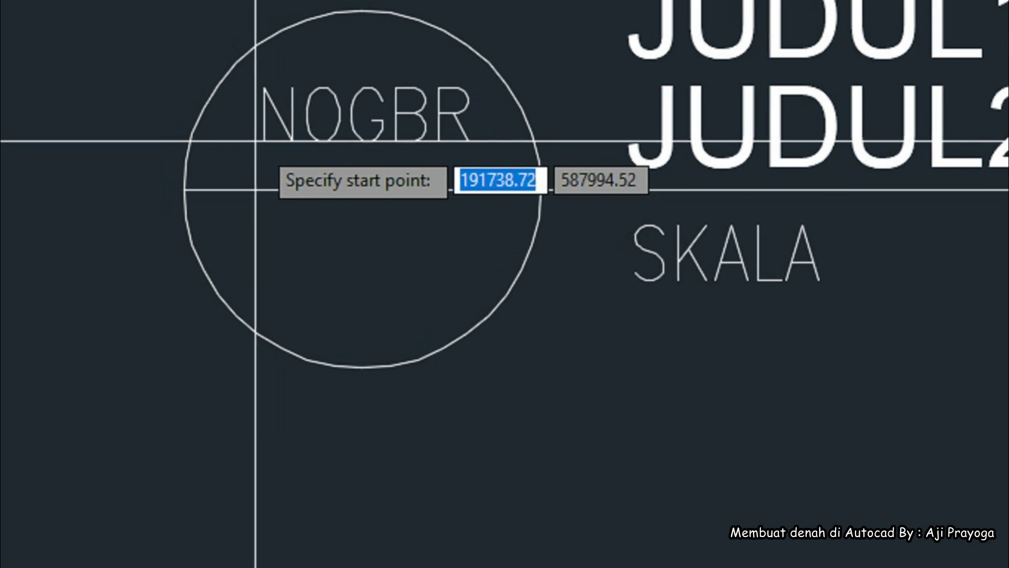
left_click(254, 141)
Step: Move the NOGBR attribute horizontally to the right so it sits centred in the circle's upper half
left_click(308, 137)
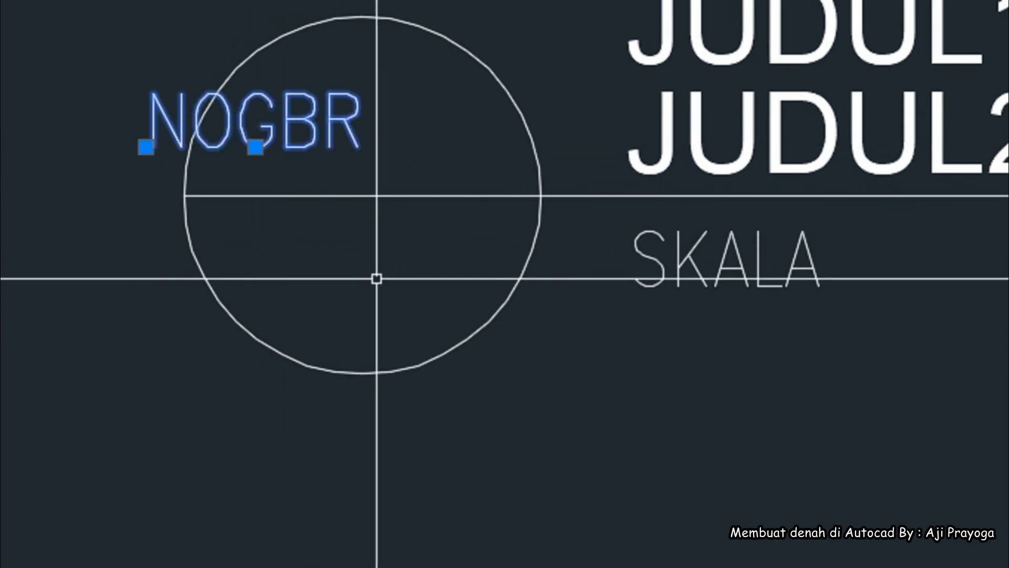
type("m")
key("Return")
left_click(368, 473)
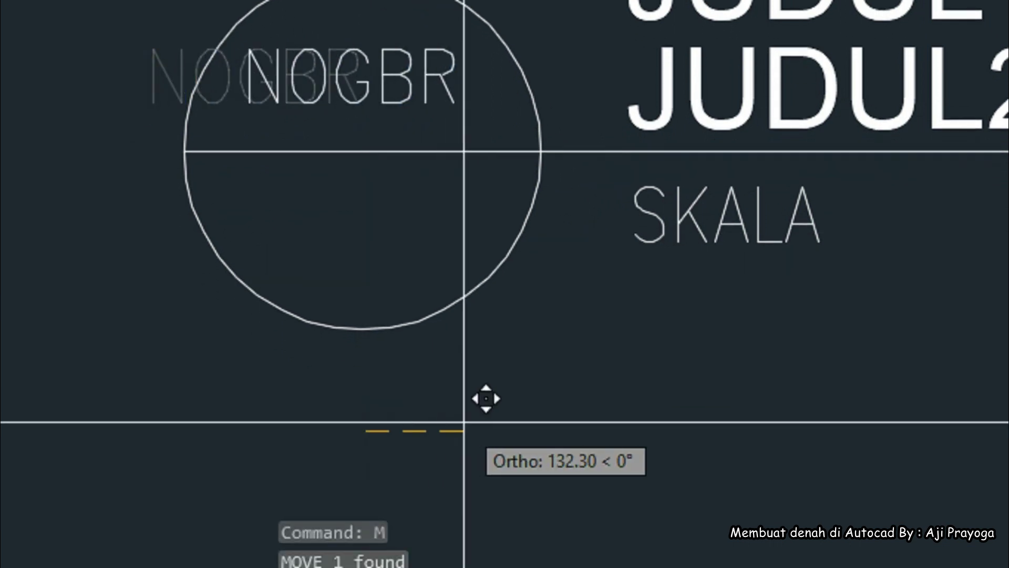
left_click(481, 422)
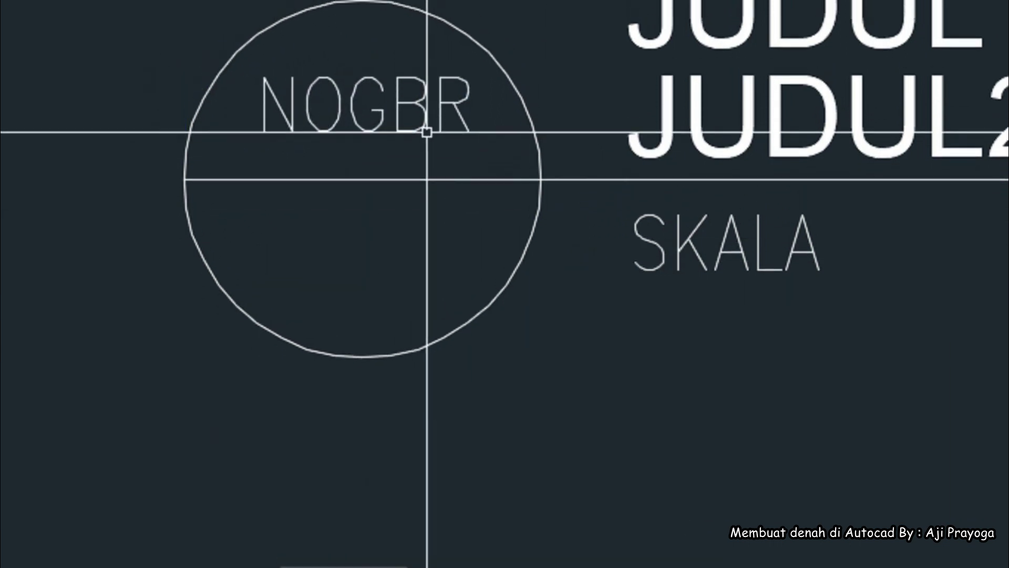
Step: Scale the NOGBR attribute by a factor of 1.25 from the left end of its baseline
left_click(342, 87)
type("sc")
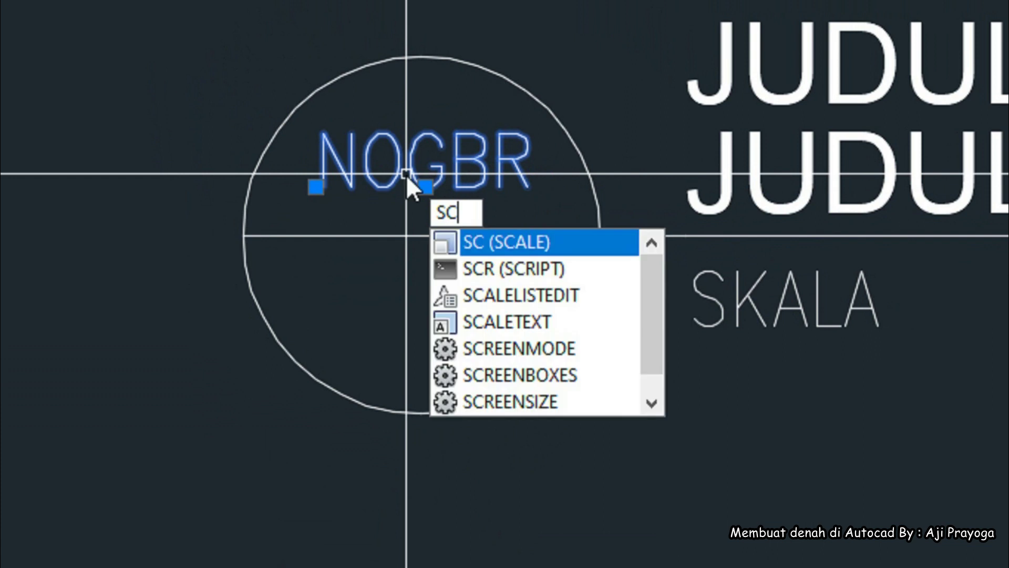
key("Return")
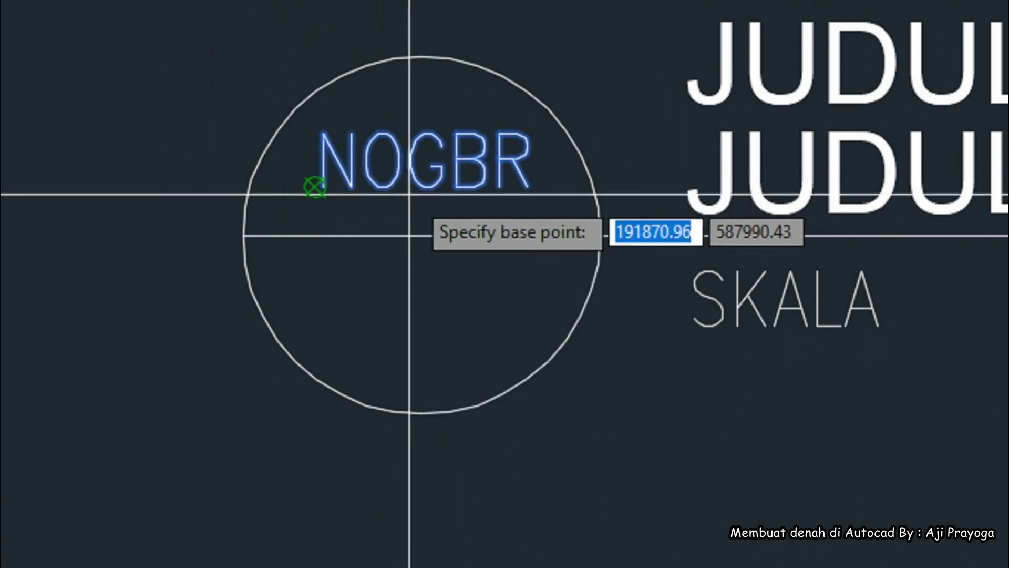
left_click(315, 187)
type("1.25")
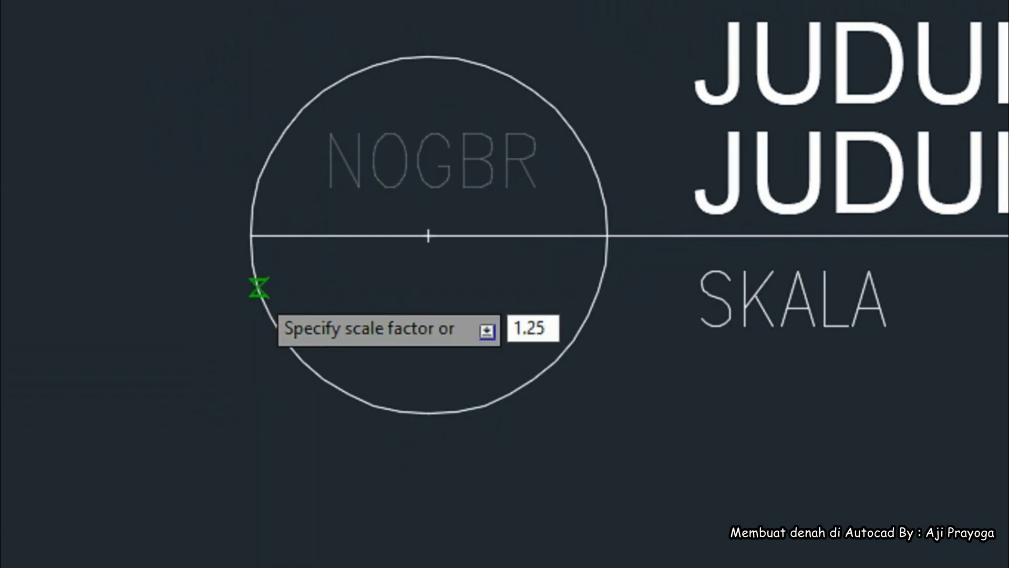
key("Return")
Step: Move the enlarged NOGBR attribute horizontally to the left to centre it in the circle again
left_click(428, 173)
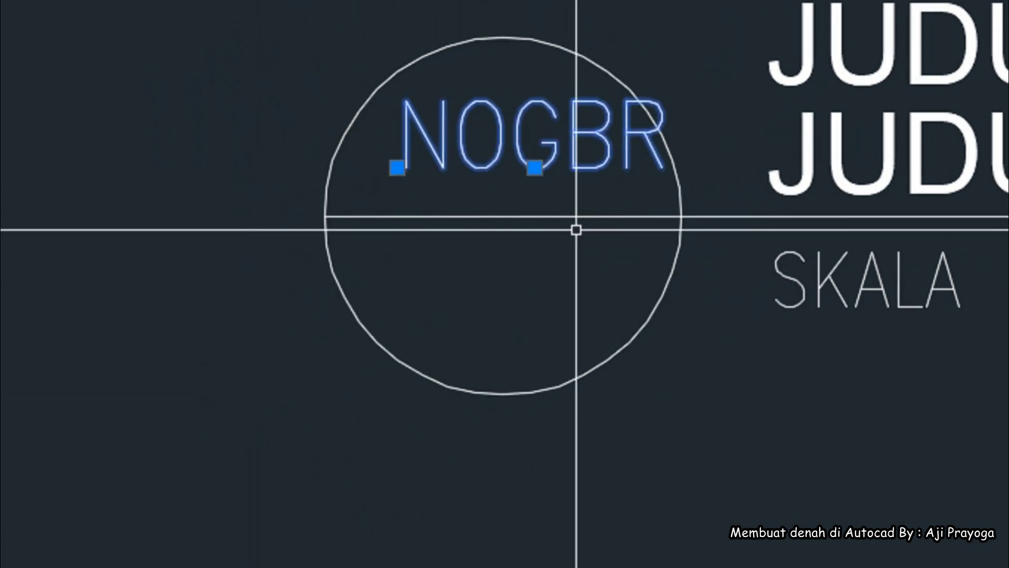
left_click(772, 425)
left_click(742, 425)
Step: Move the NOGBR attribute slightly down, closer to the horizontal line inside the circle
left_click(444, 142)
left_click(443, 182)
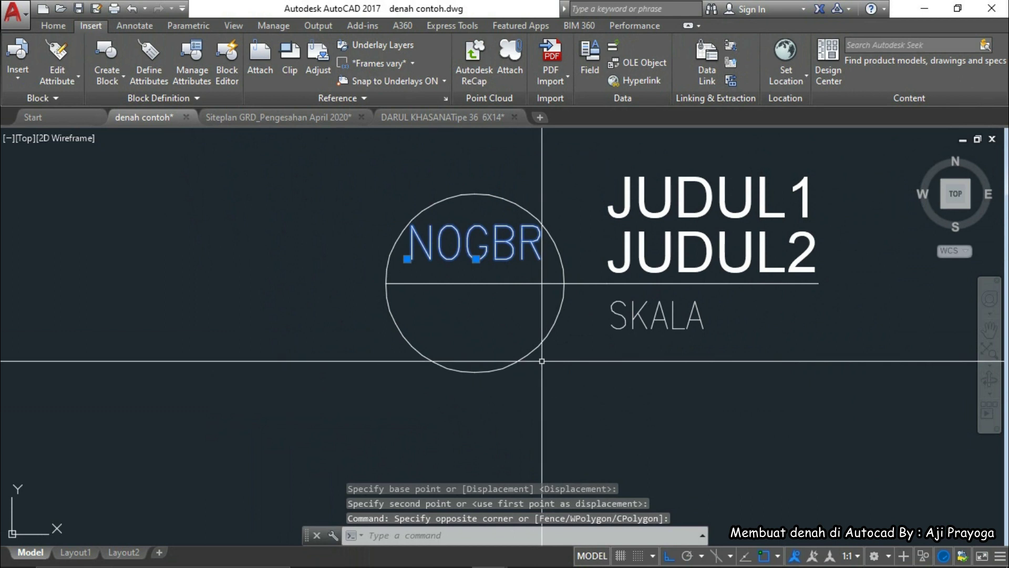
type("m")
key("Return")
left_click(761, 420)
left_click(617, 390)
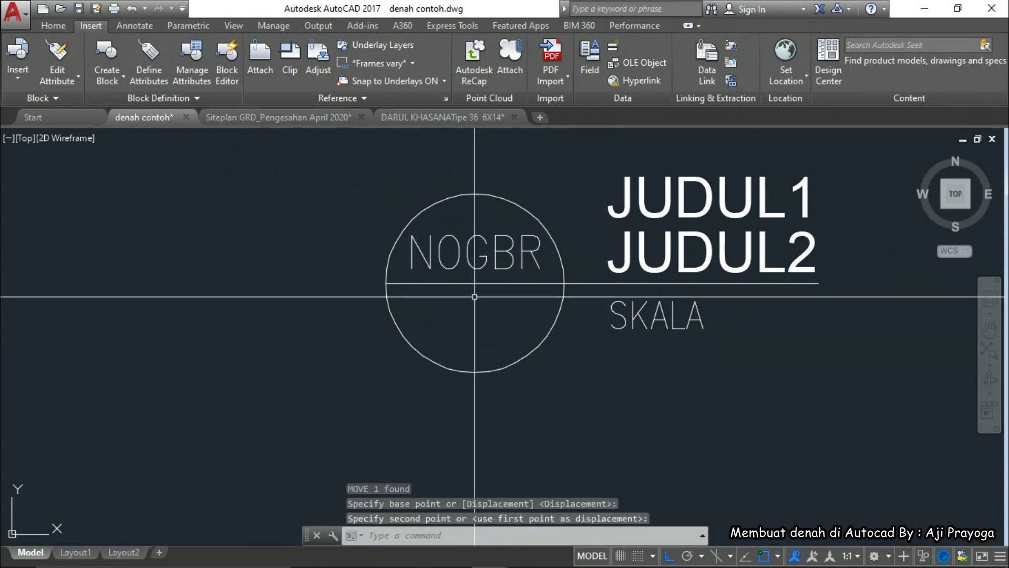
Step: List the properties of the NOGBR attribute to check its text style and height, and close the listing
left_click(447, 269)
type("li")
key("Return")
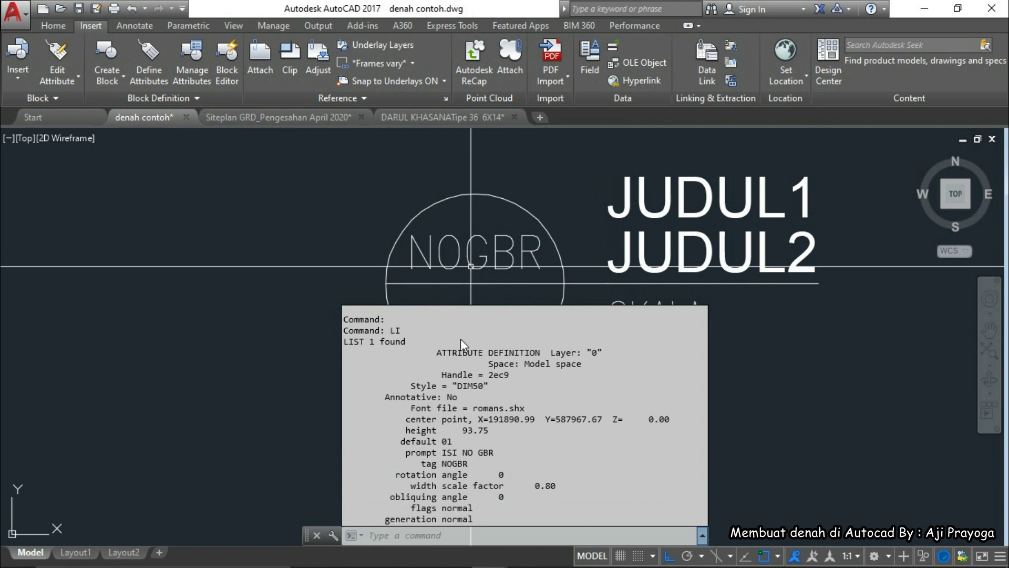
key("Escape")
key("Escape")
Step: Define a new attribute with tag NOLBR, prompt ISI NO LBR and default value A01.1
scroll(501, 282, "down", 3)
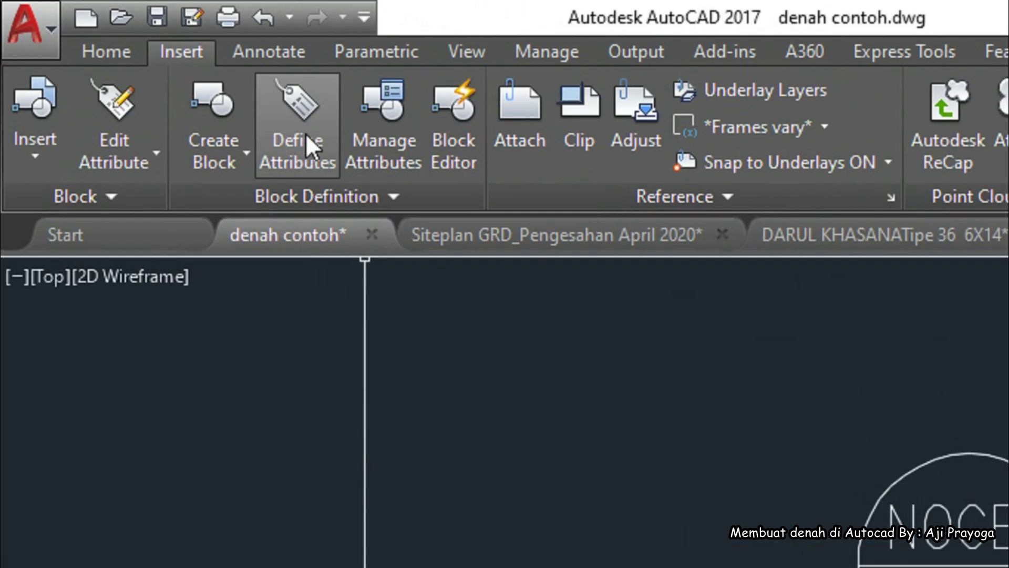
left_click(307, 135)
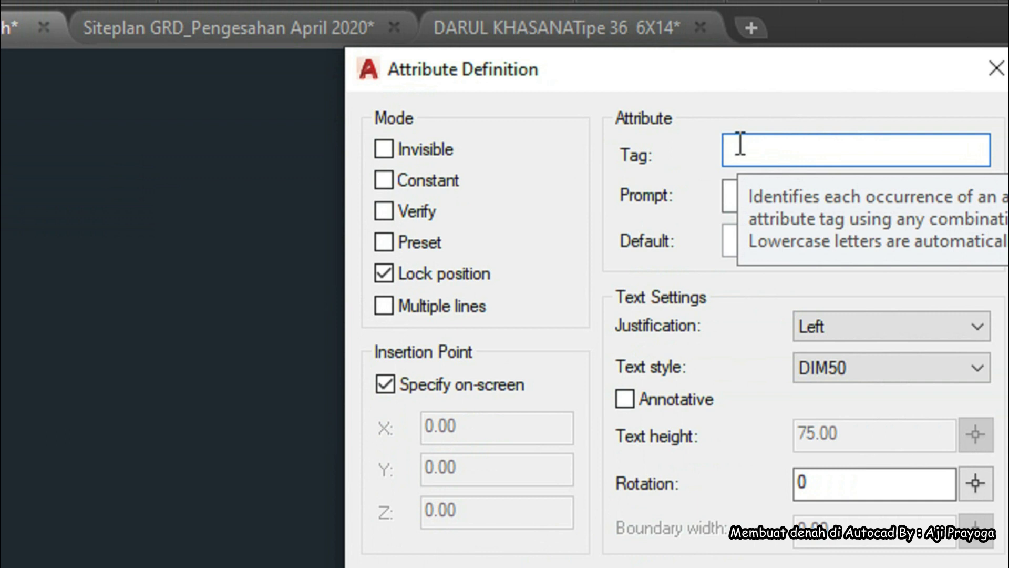
type("NO")
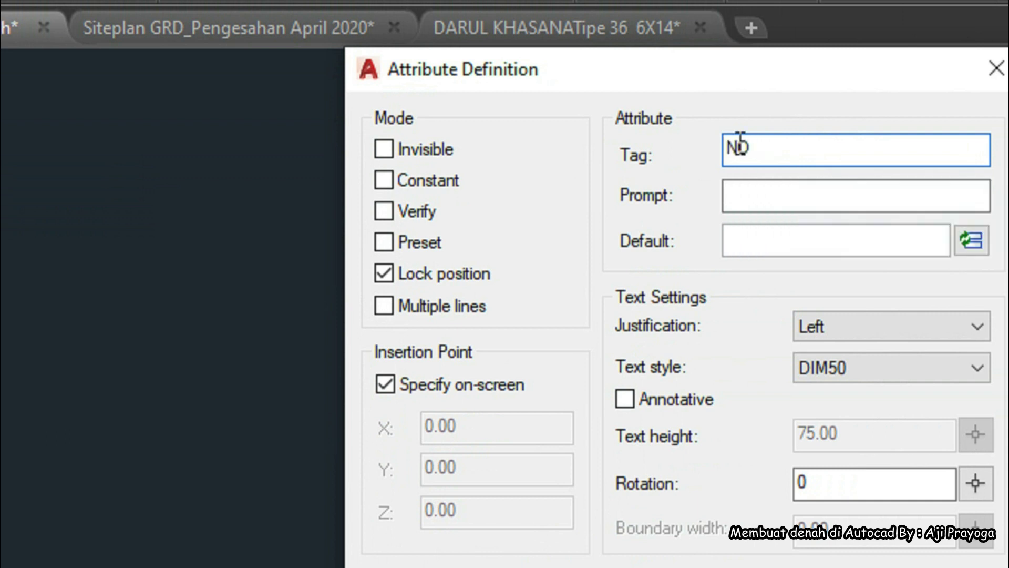
type("LBR")
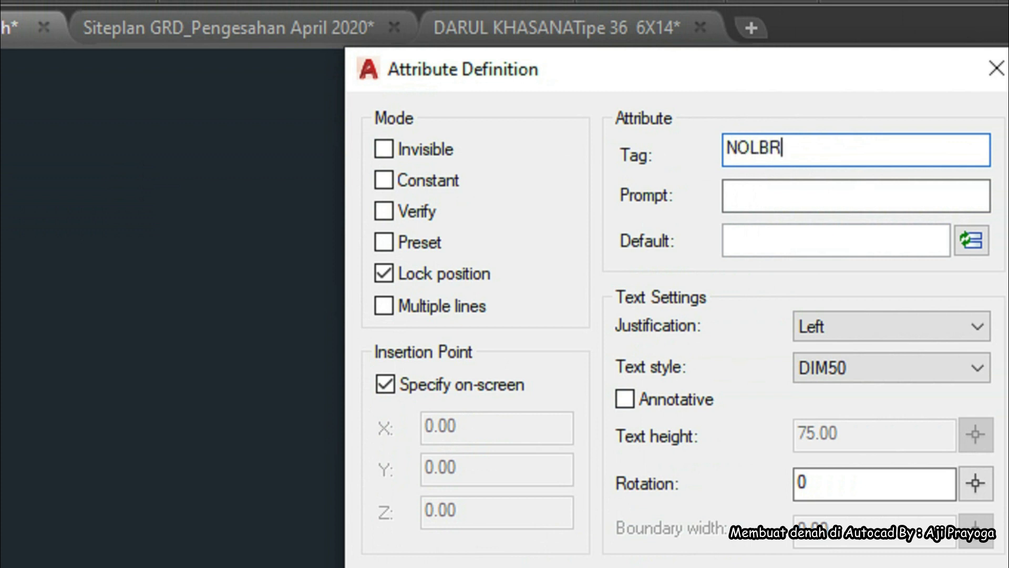
left_click(743, 190)
type("ISI")
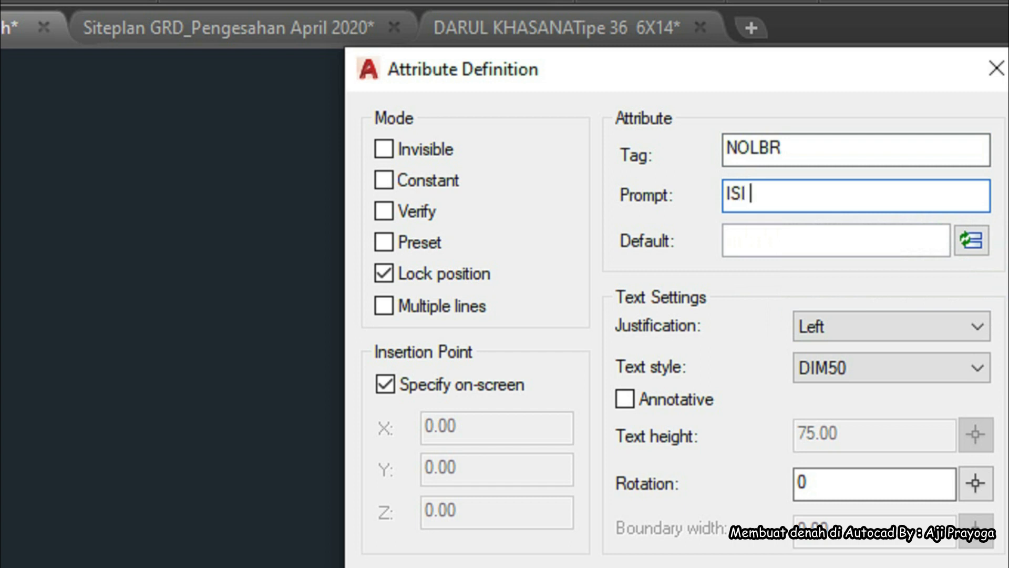
type(" NO LBR")
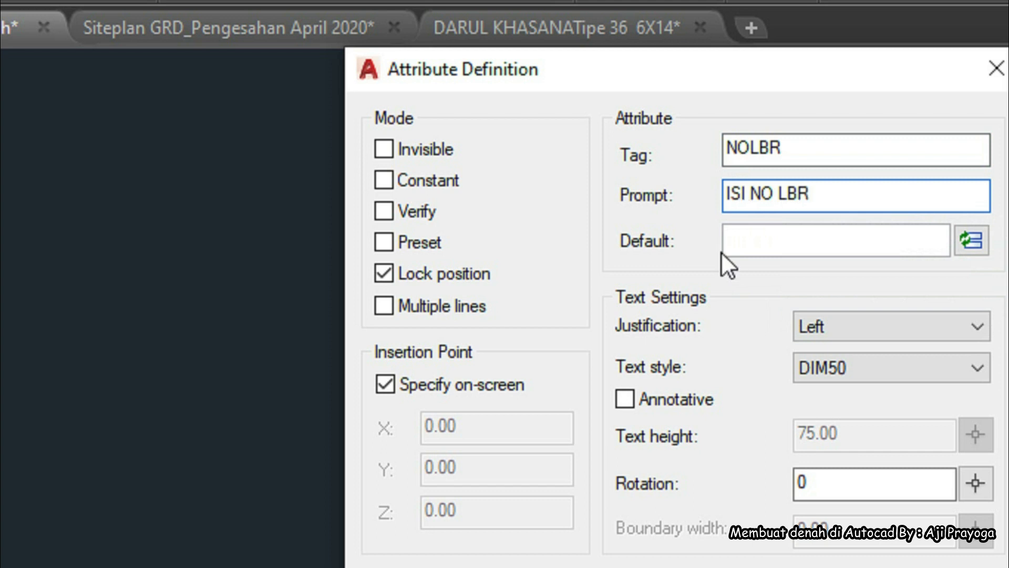
left_click(769, 241)
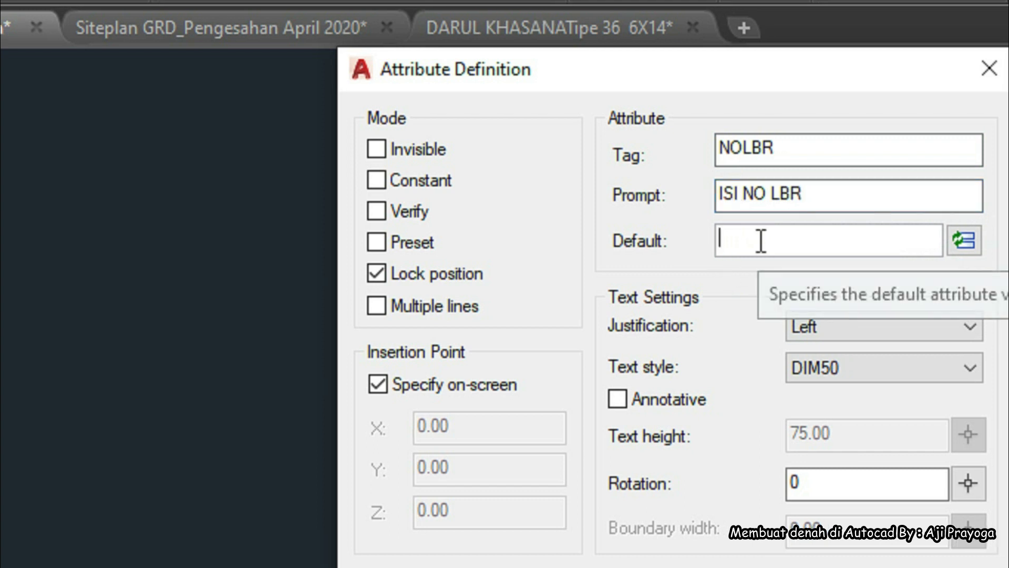
type("A")
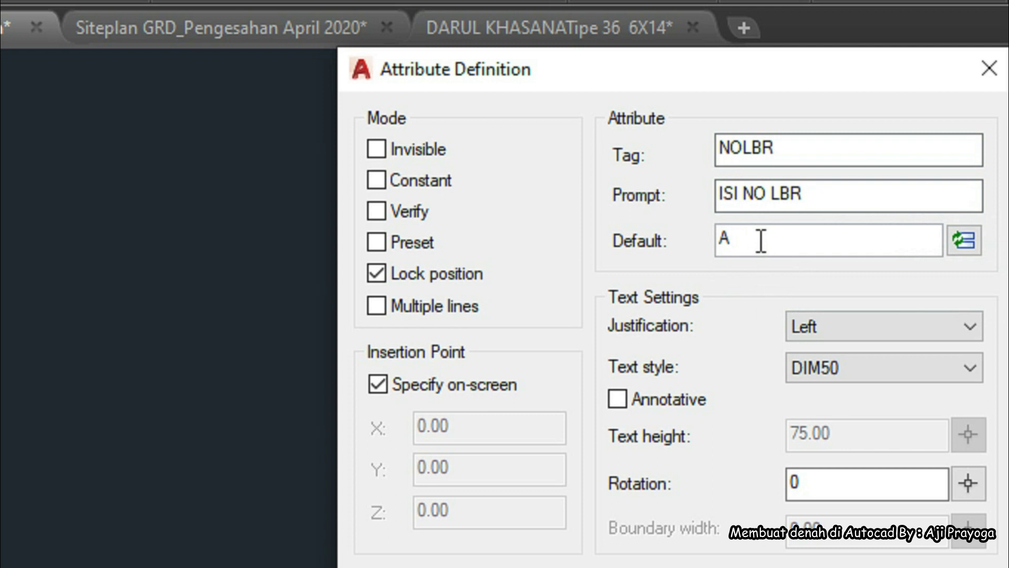
type("01.1")
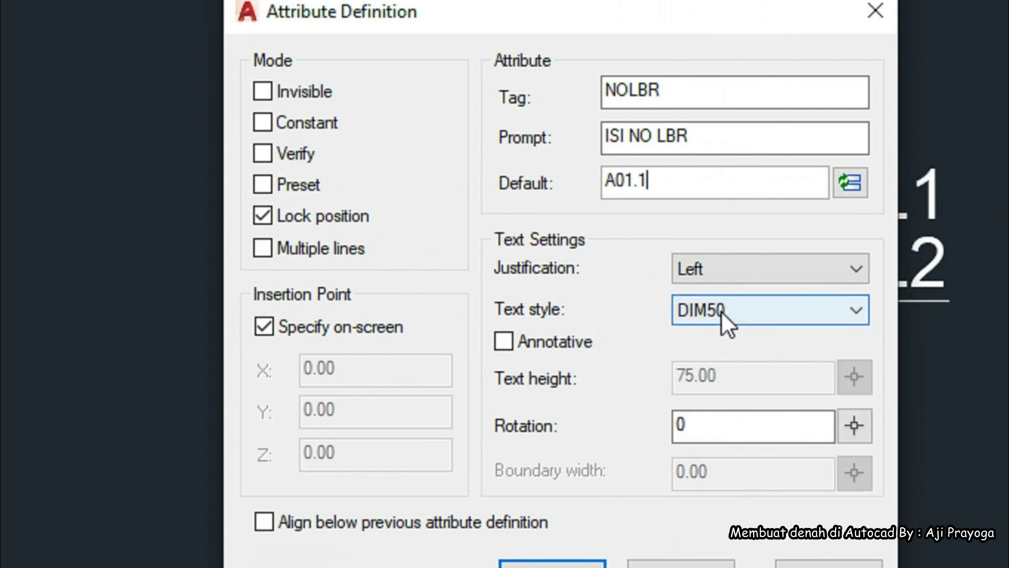
Step: Set the NOLBR attribute's justification to Center and place it in the lower half of the circle
left_click(737, 274)
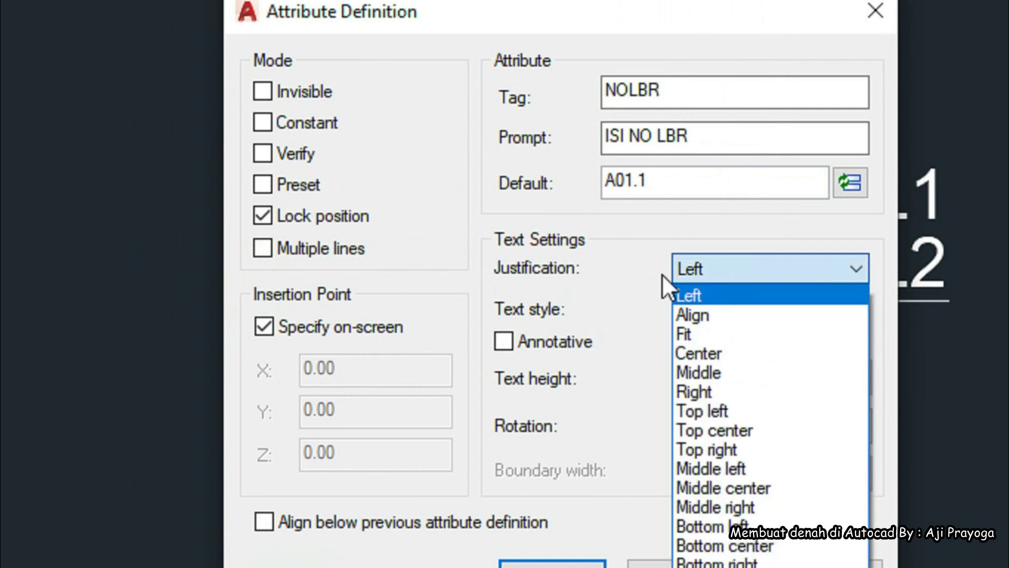
left_click(719, 348)
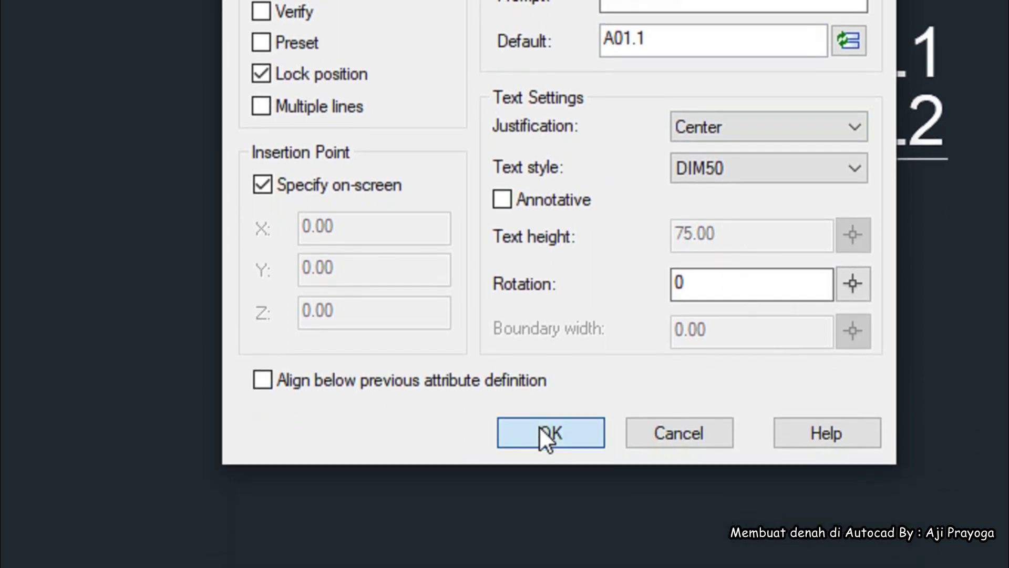
left_click(547, 434)
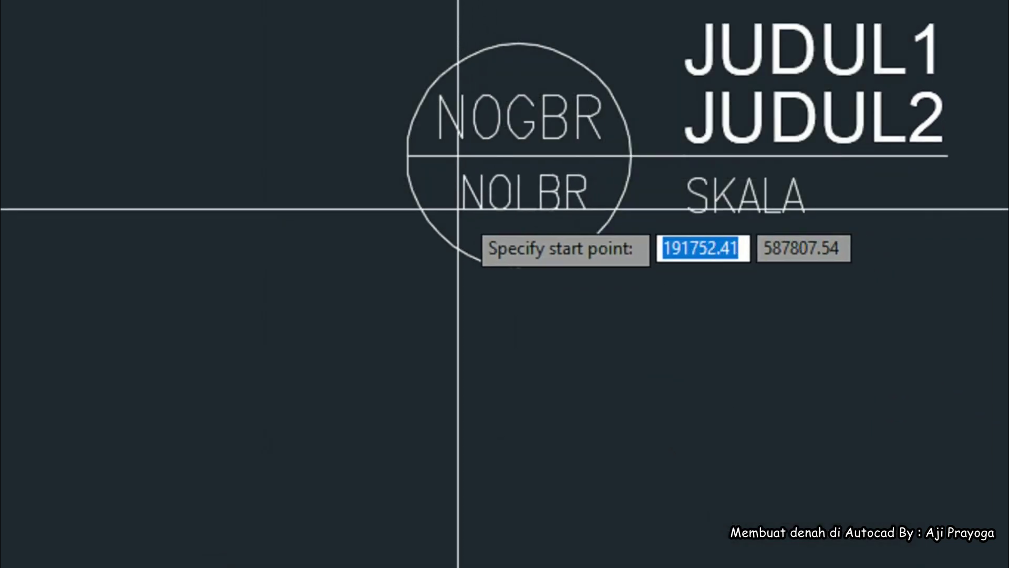
scroll(451, 208, "up", 2)
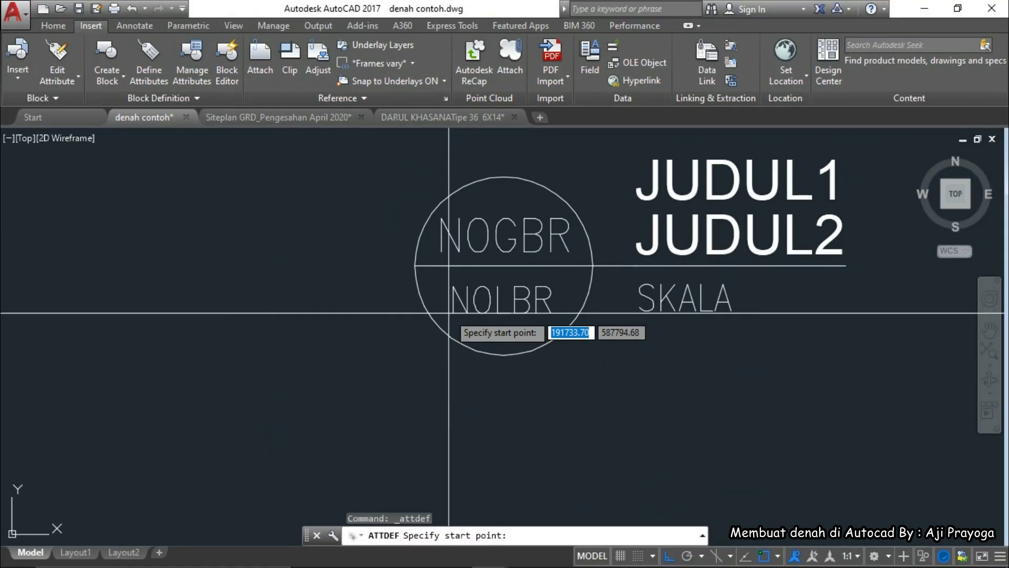
left_click(447, 217)
Step: Move the NOLBR attribute horizontally to the right to centre it in the circle below the NOGBR attribute
left_click(474, 311)
left_click(457, 370)
type("m")
key("Return")
left_click(482, 409)
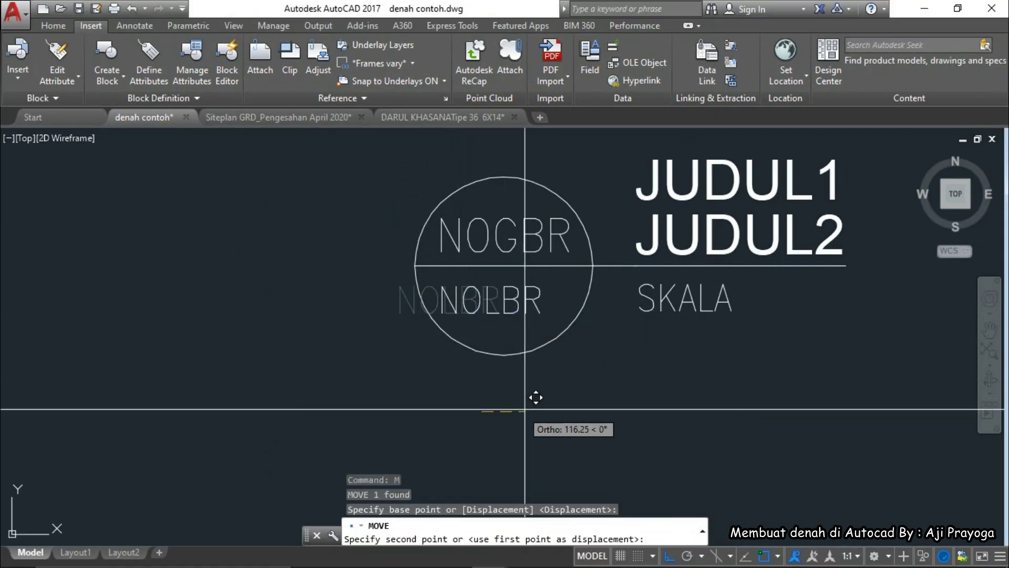
left_click(536, 408)
Step: Move the NOLBR attribute straight up by about 19 units, closer to the horizontal line
left_click(509, 314)
left_click(508, 317)
key("Return")
left_click(597, 433)
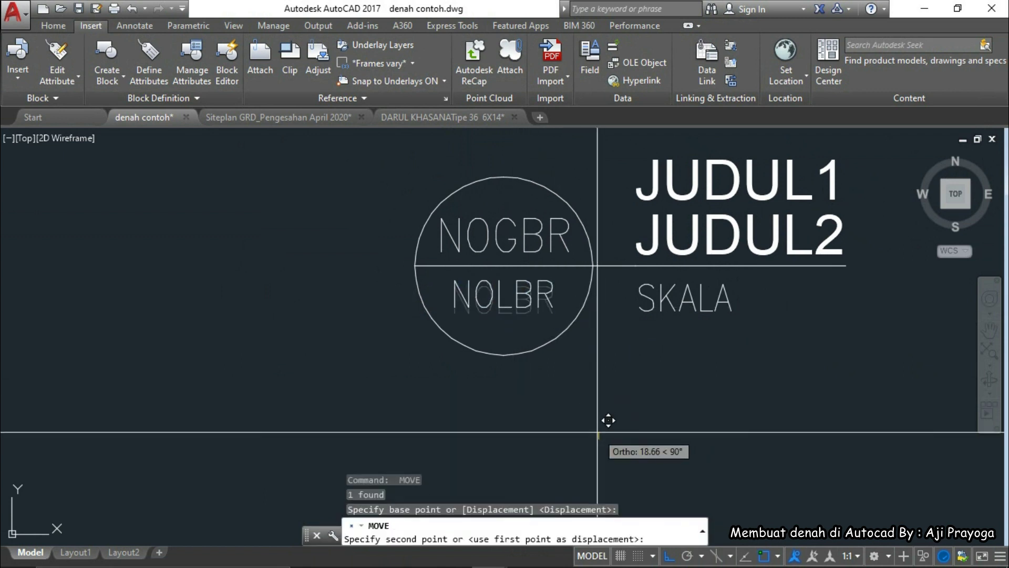
left_click(597, 432)
Step: Move the NOLBR attribute slightly down to fine-tune its gap below the horizontal line
left_click(522, 331)
left_click(496, 297)
key("Return")
left_click(605, 393)
left_click(604, 398)
mouse_move(569, 310)
middle_mouse_down()
mouse_move(491, 340)
mouse_move(468, 381)
mouse_move(453, 353)
middle_mouse_up()
middle_click_drag(635, 395, 557, 402)
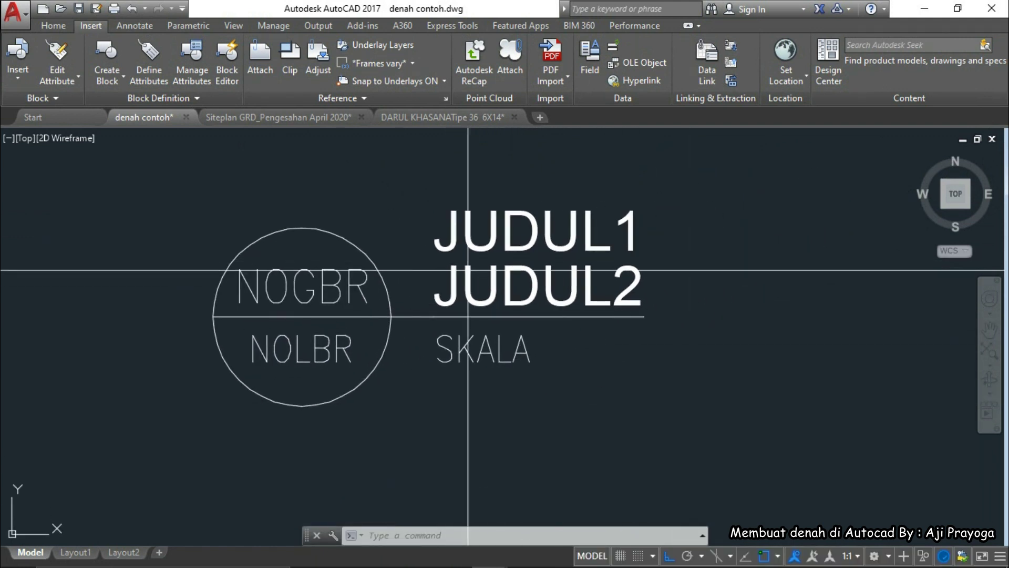
scroll(473, 294, "down", 5)
scroll(419, 294, "up", 5)
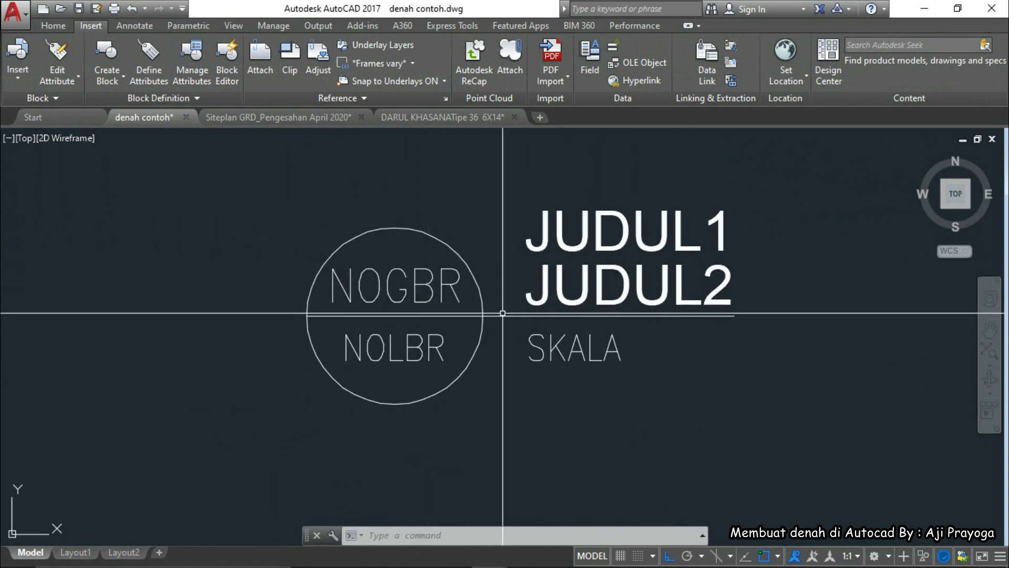
Step: Change the colour of the JUDUL1, JUDUL2 and NOGBR attributes and the horizontal line to index colour blue
middle_click_drag(513, 327, 437, 362)
left_click(582, 265)
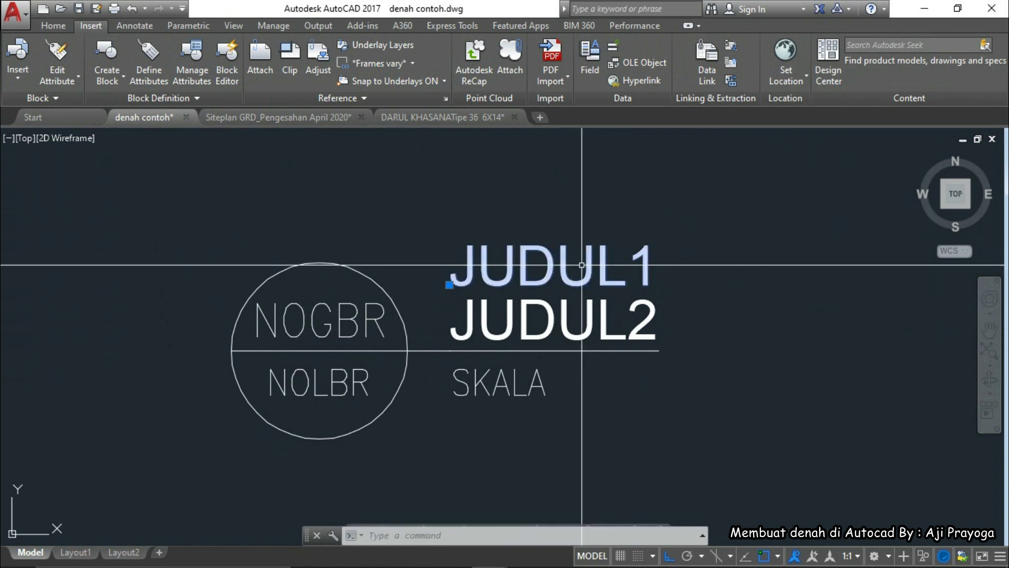
left_click(660, 334)
left_click(626, 317)
scroll(405, 361, "up", 2)
left_click(446, 360)
left_click(431, 318)
left_click(385, 351)
left_click(367, 327)
middle_click_drag(422, 344, 508, 338)
scroll(400, 325, "down", 2)
middle_click_drag(400, 325, 406, 345)
left_click(410, 323)
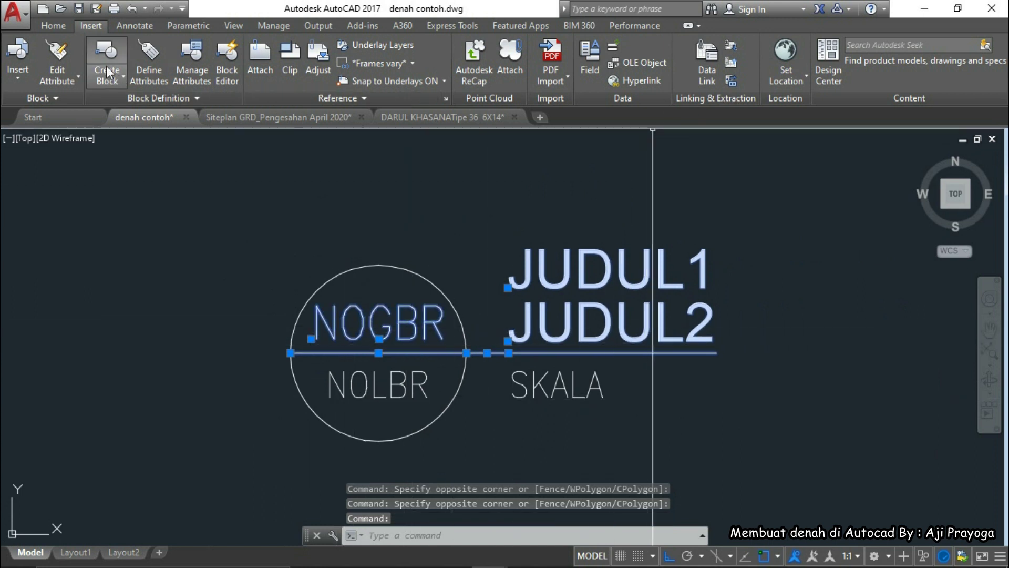
left_click(53, 25)
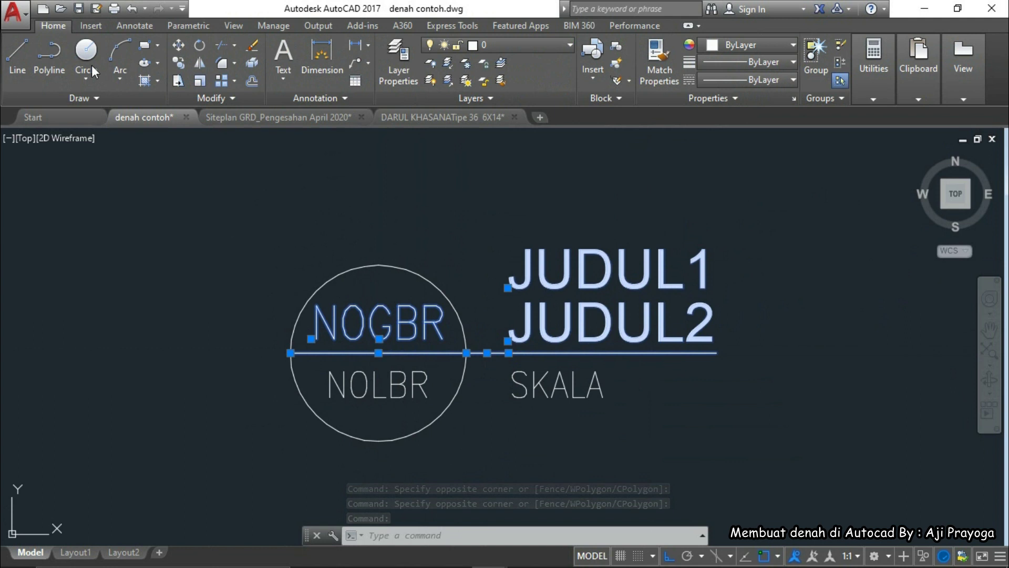
left_click(736, 45)
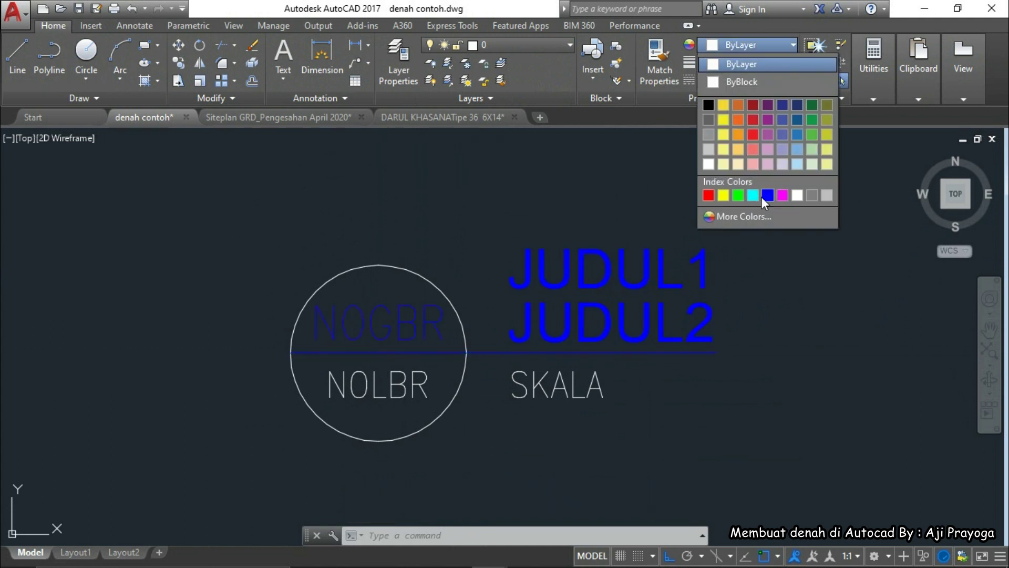
left_click(768, 195)
key("Escape")
Step: Change the circle's colour to Green
left_click(444, 295)
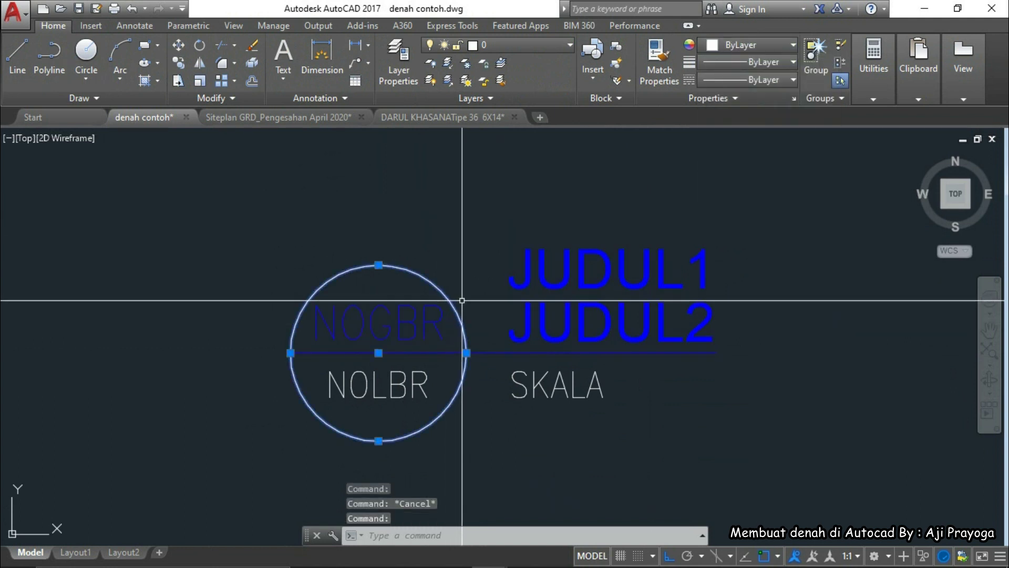
left_click(742, 45)
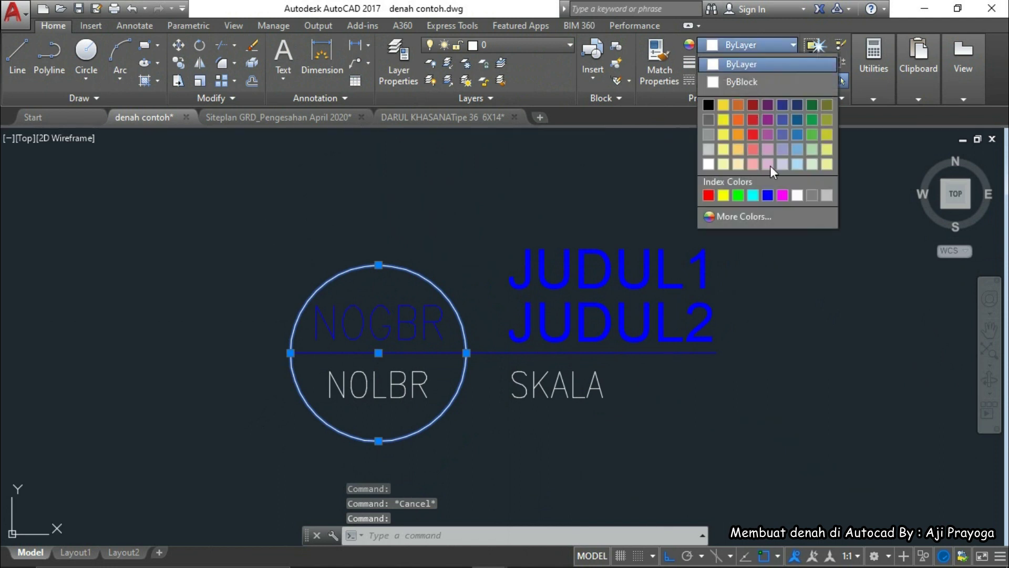
left_click(737, 195)
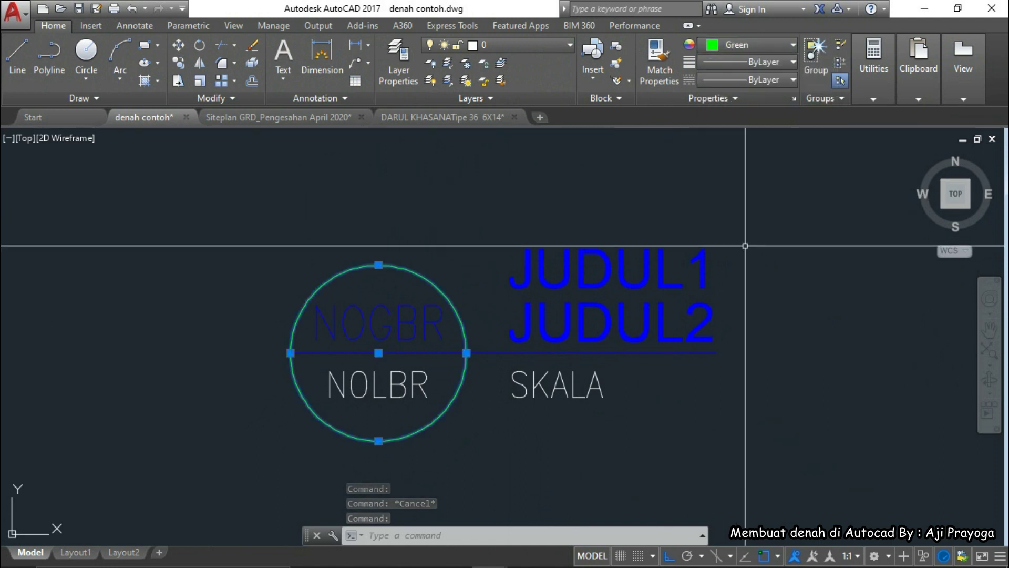
key("Escape")
left_click(395, 395)
left_click(352, 382)
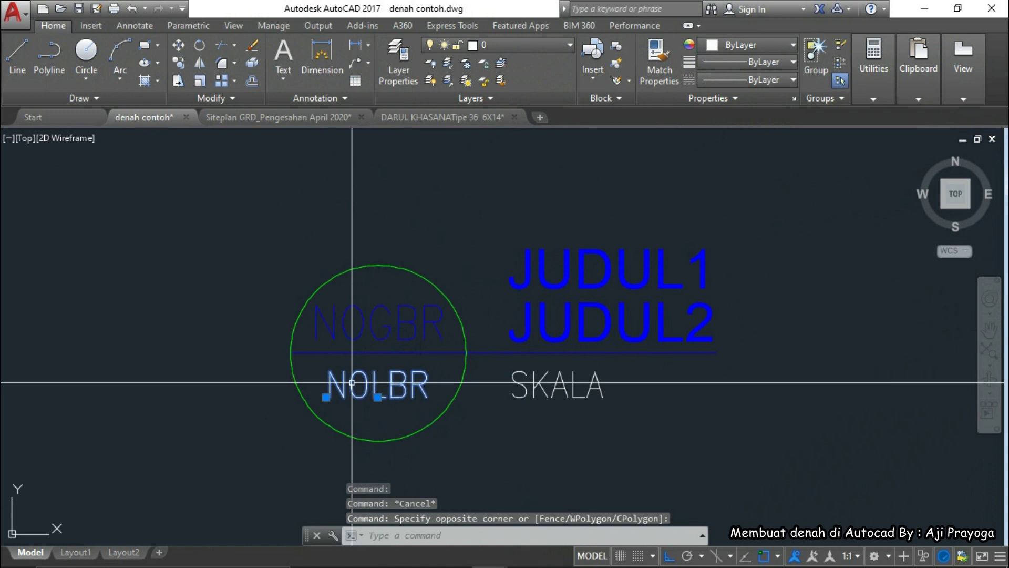
left_click(597, 397)
left_click(588, 384)
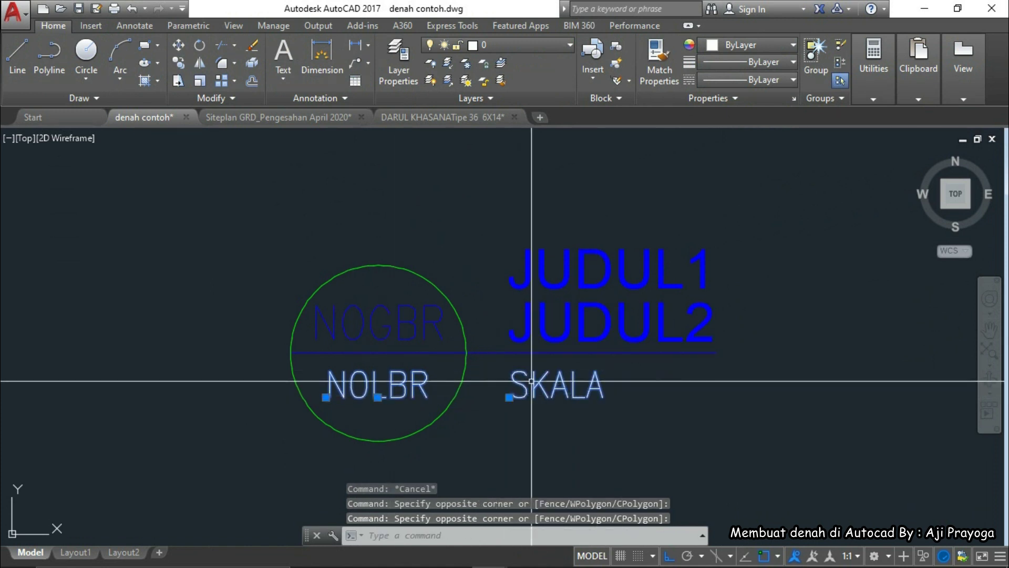
scroll(515, 210, "down", 5)
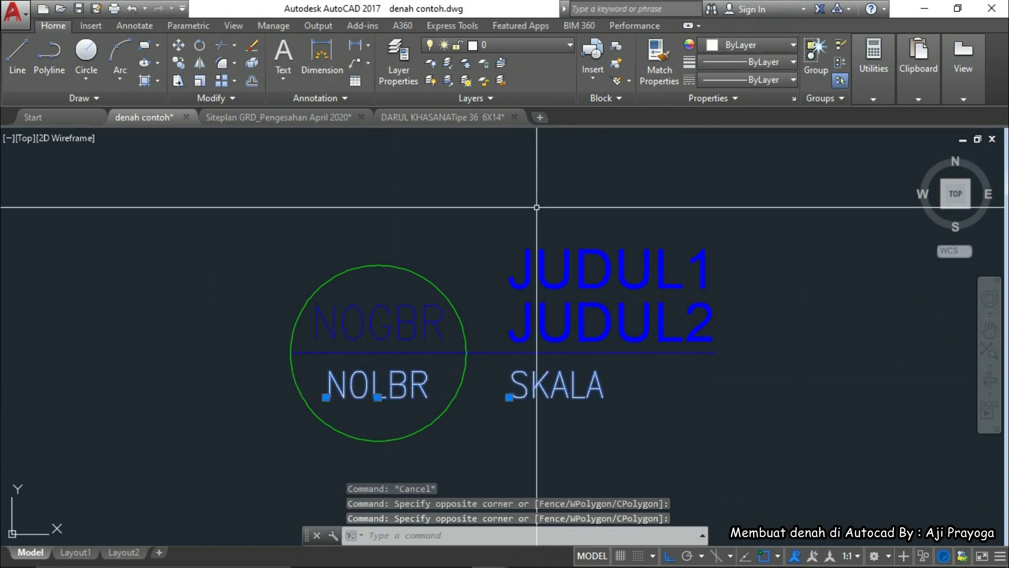
key("Escape")
key("Escape")
left_click(448, 192)
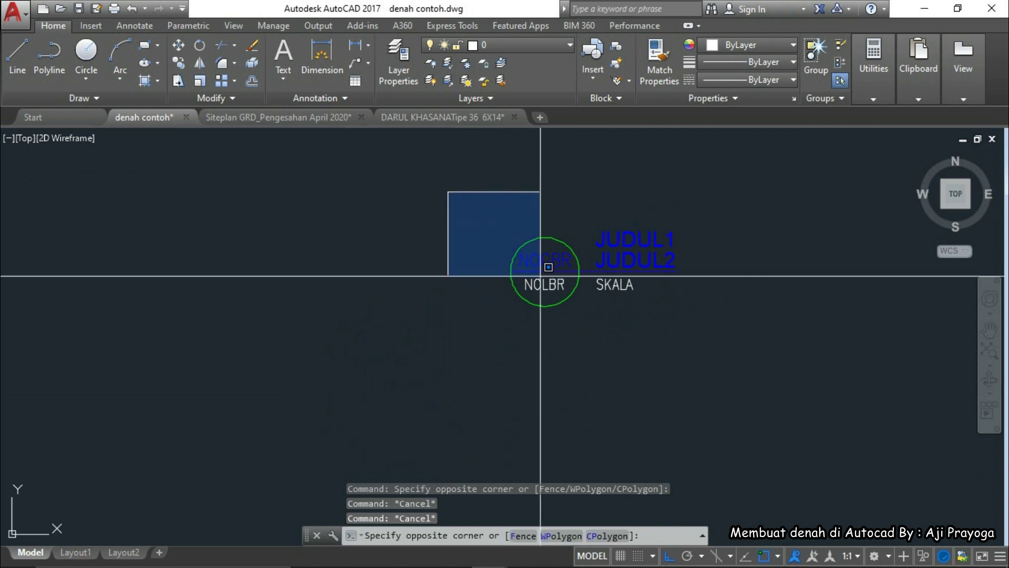
left_click(741, 344)
middle_click_drag(665, 343, 658, 359)
type("B")
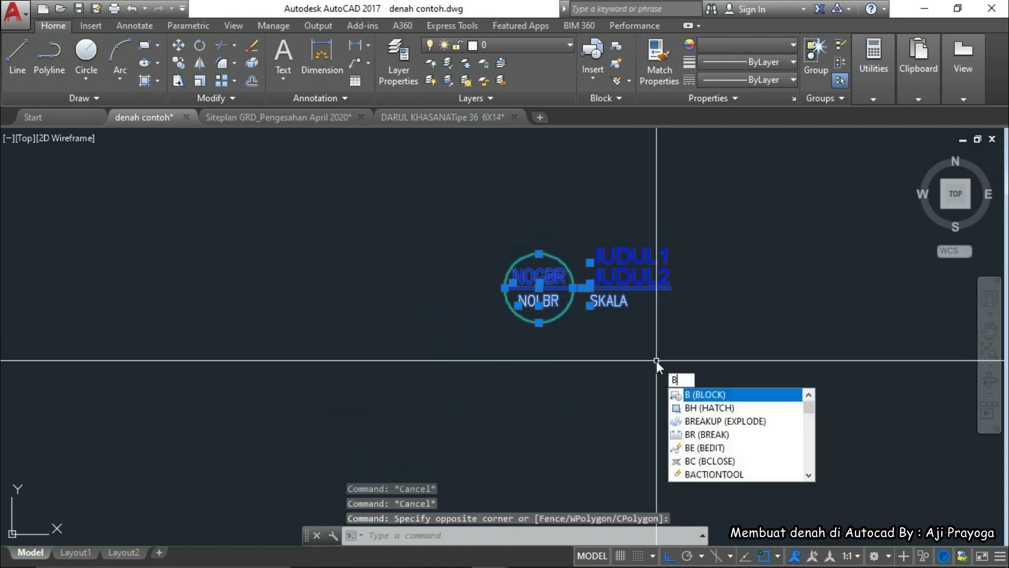
key("Return")
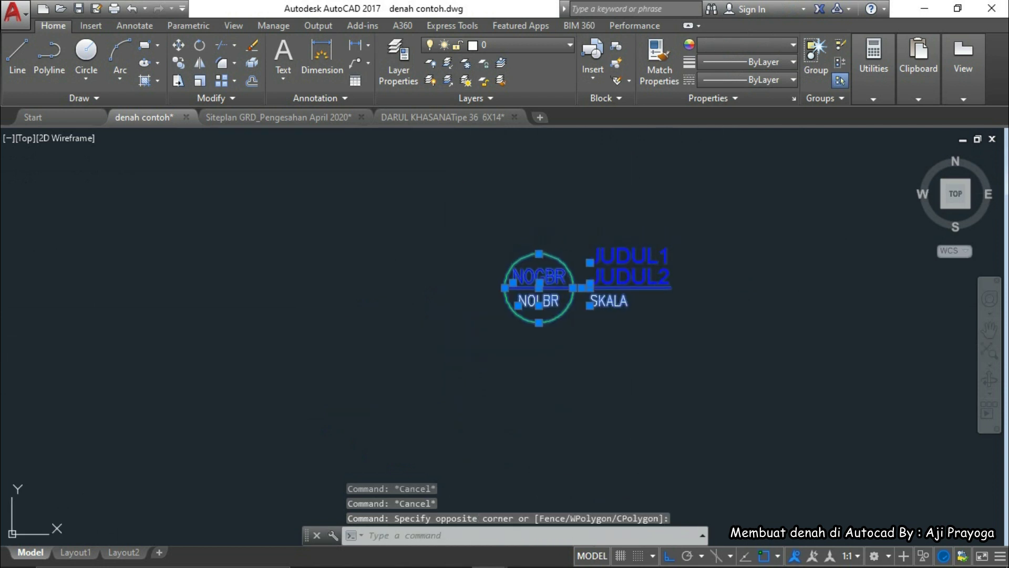
key("Escape")
Step: Convert the whole title symbol with all its attributes into a block named JUDUL GAMBAR
left_click(349, 189)
left_click(725, 374)
type("b")
key("Return")
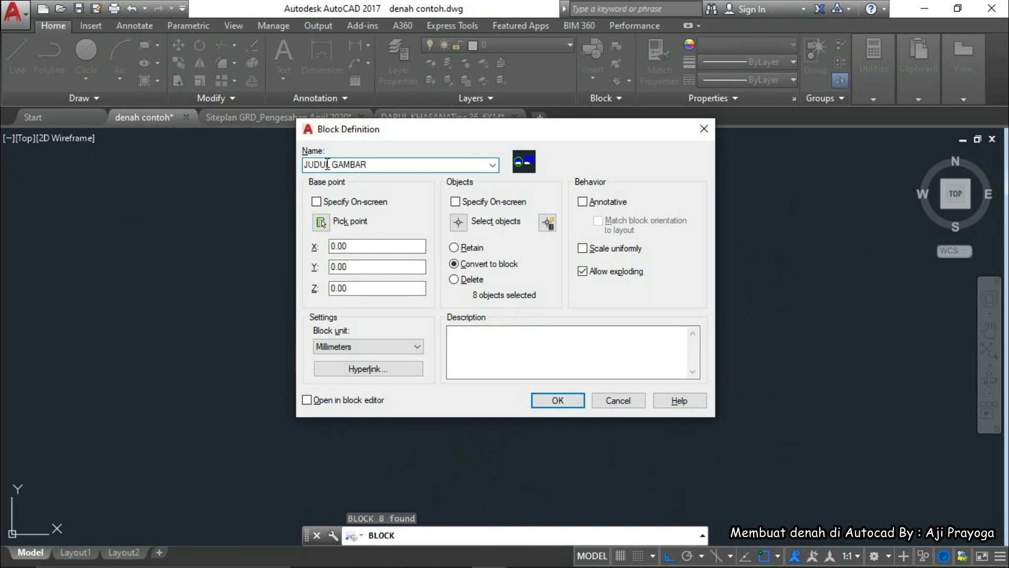
left_click(558, 400)
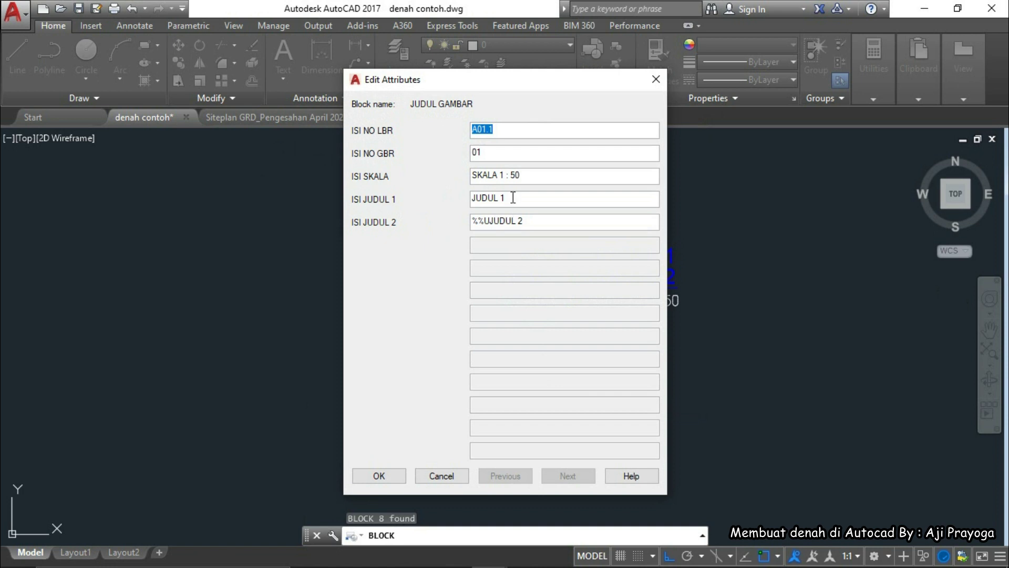
Step: Clear the ISI JUDUL 1 value and set ISI JUDUL 2 to %%UDENAH RUMAH TIPE 30/60
left_click_drag(513, 198, 449, 202)
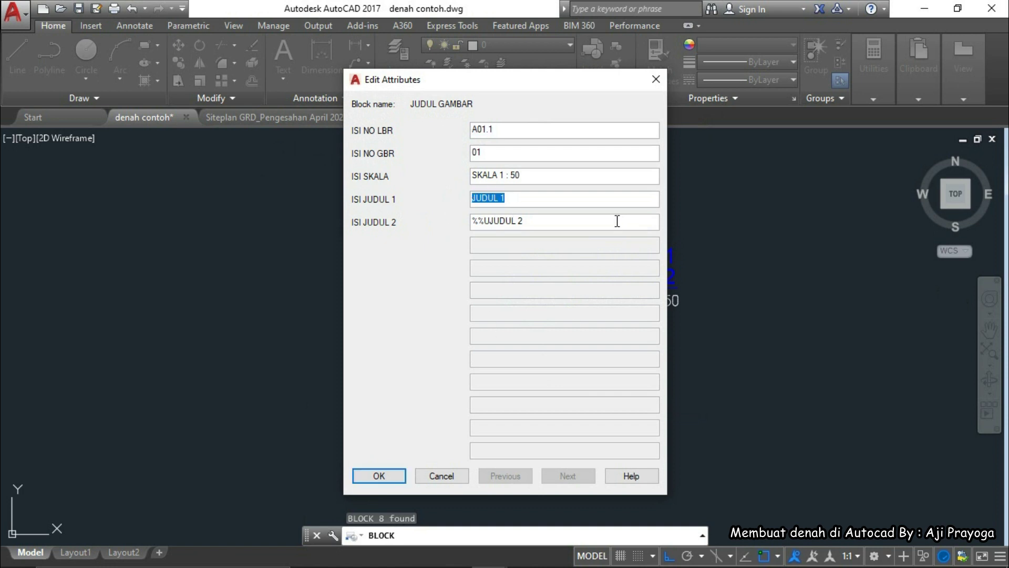
key("BackSpace")
left_click_drag(528, 224, 555, 227)
left_click(530, 220)
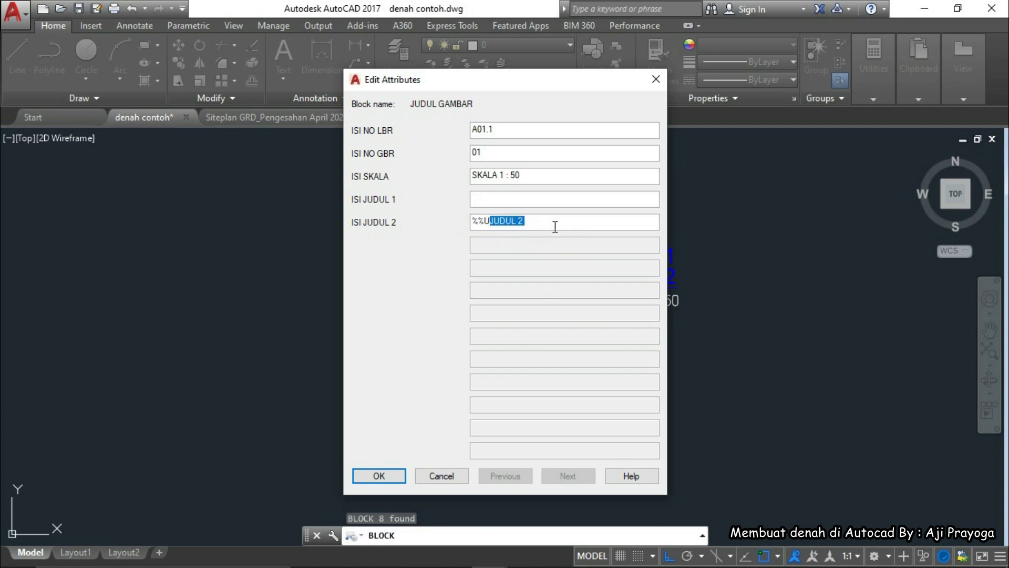
type("DENAH RUMAH")
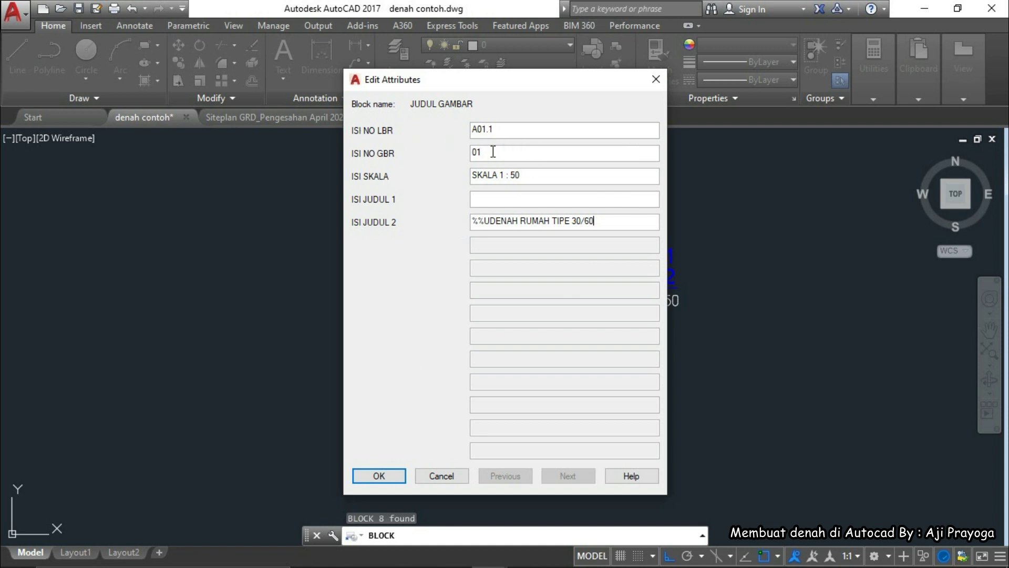
Step: Accept the block's attribute values and assign the JUDUL GAMBAR title block to the Teks layer
left_click(375, 476)
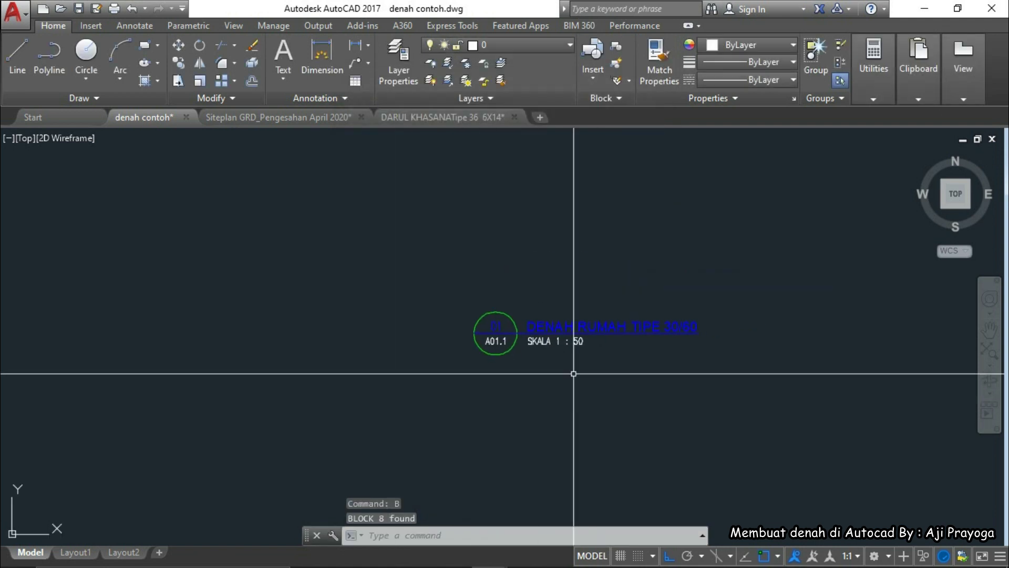
left_click(574, 373)
left_click(525, 304)
left_click(541, 46)
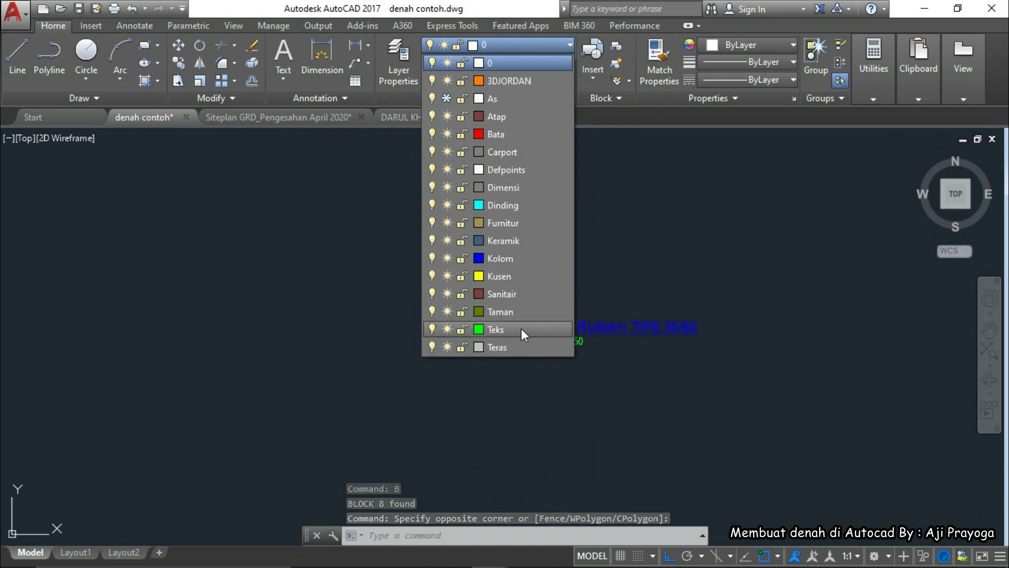
left_click(510, 327)
key("Escape")
Step: Move the DENAH RUMAH TIPE 30/60 title block up to just below the floor plan's 6000 dimension, aligned with its left side
scroll(526, 358, "up", 3)
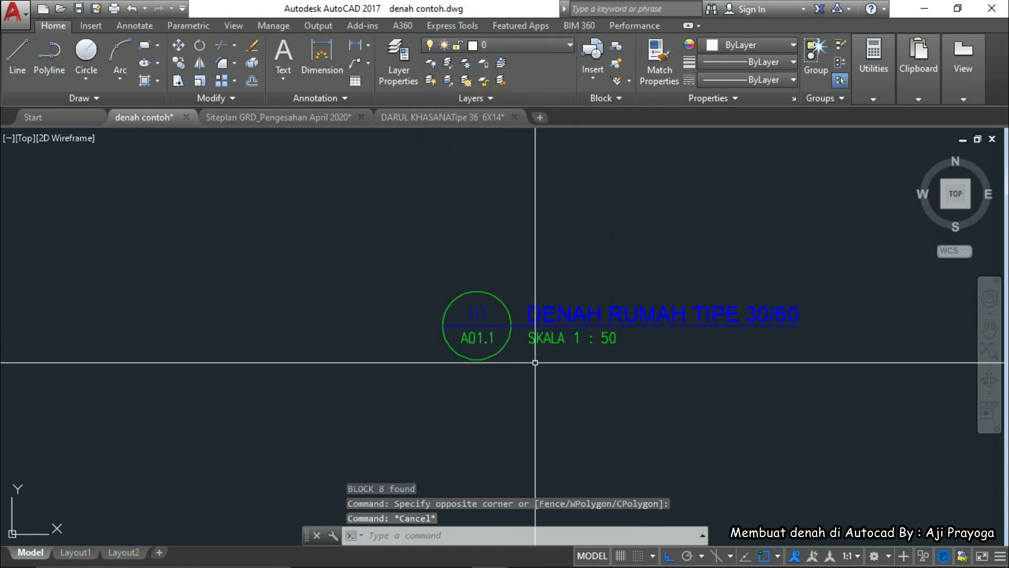
left_click(548, 365)
left_click(532, 327)
scroll(421, 377, "down", 2)
type("m")
key("space")
left_click(455, 379)
scroll(413, 415, "down", 4)
scroll(428, 293, "up", 3)
key("F8")
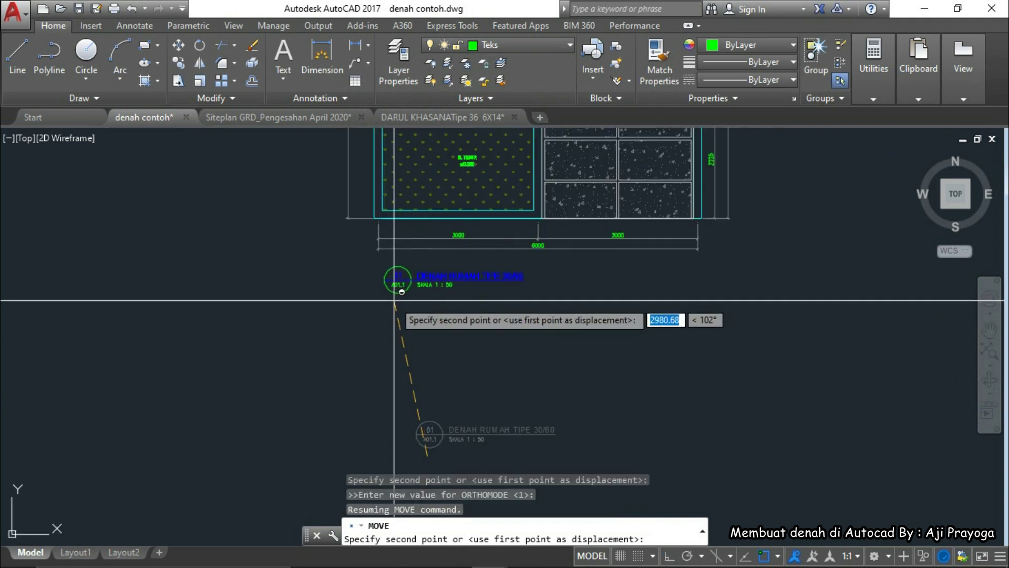
left_click(401, 291)
Step: Copy the DENAH RUMAH TIPE 30/60 title block once, straight down below the original
scroll(406, 288, "up", 4)
scroll(608, 361, "down", 4)
scroll(609, 360, "up", 1)
middle_click_drag(608, 361, 563, 302)
left_click(424, 325)
left_click(403, 279)
type("co")
key("space")
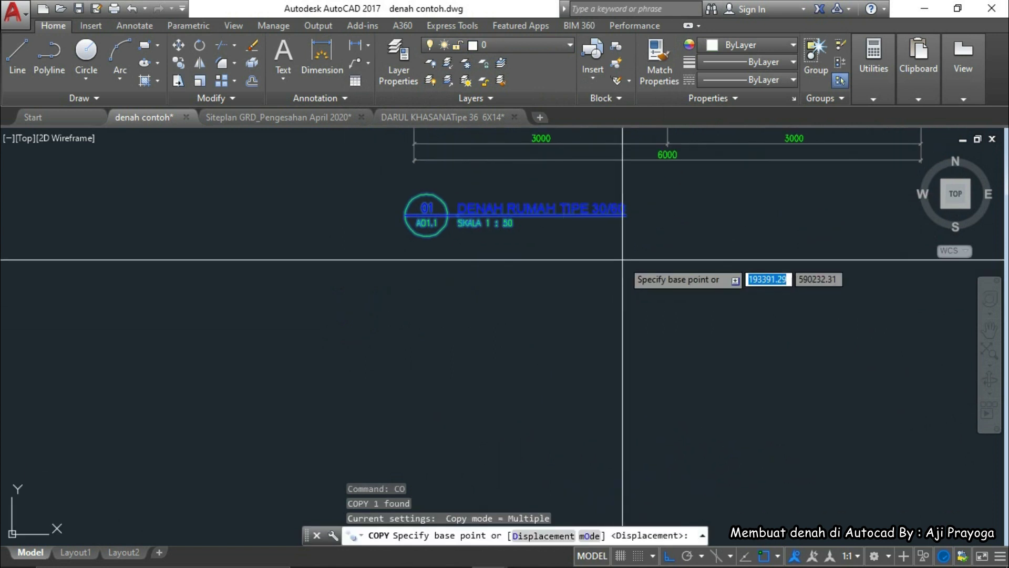
left_click(622, 260)
left_click(616, 358)
key("Escape")
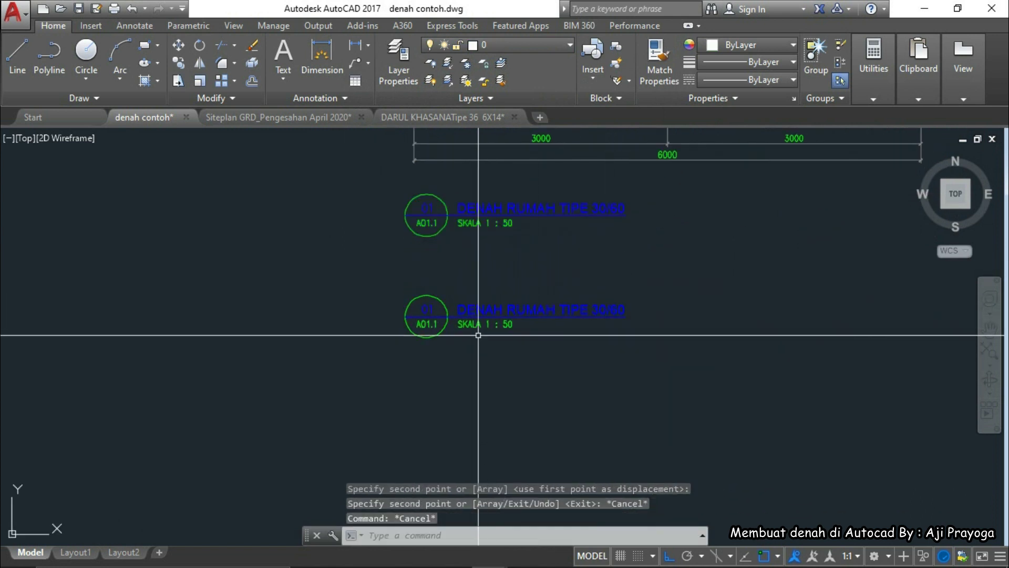
Step: Move the lower copy of the title block further straight down, away from the original
left_click(556, 273)
left_click(529, 303)
middle_click_drag(588, 351, 635, 300)
type("m")
key("space")
left_click(743, 347)
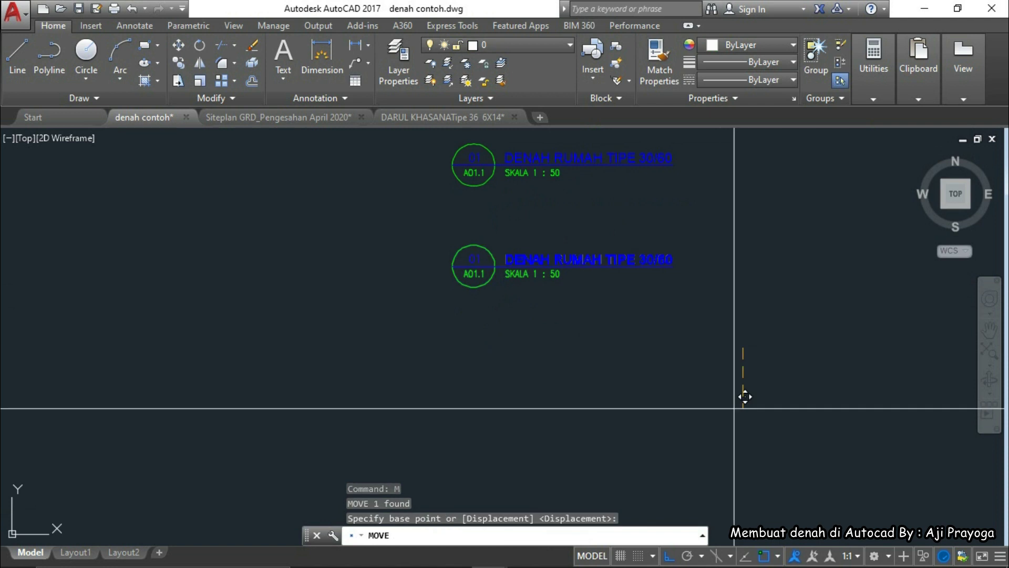
left_click(734, 410)
Step: Examine the copied title block's circle, title, scale and number texts up close
scroll(534, 349, "up", 4)
left_click(605, 371)
left_click(530, 266)
scroll(533, 263, "down", 4)
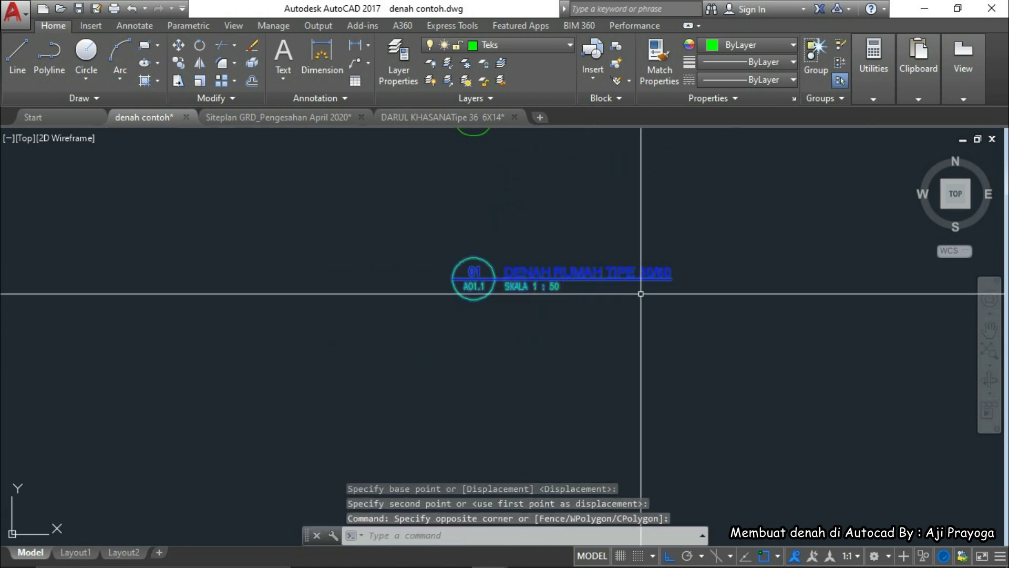
scroll(579, 253, "up", 1)
scroll(563, 273, "down", 3)
scroll(543, 283, "up", 6)
scroll(543, 284, "down", 5)
scroll(541, 352, "up", 5)
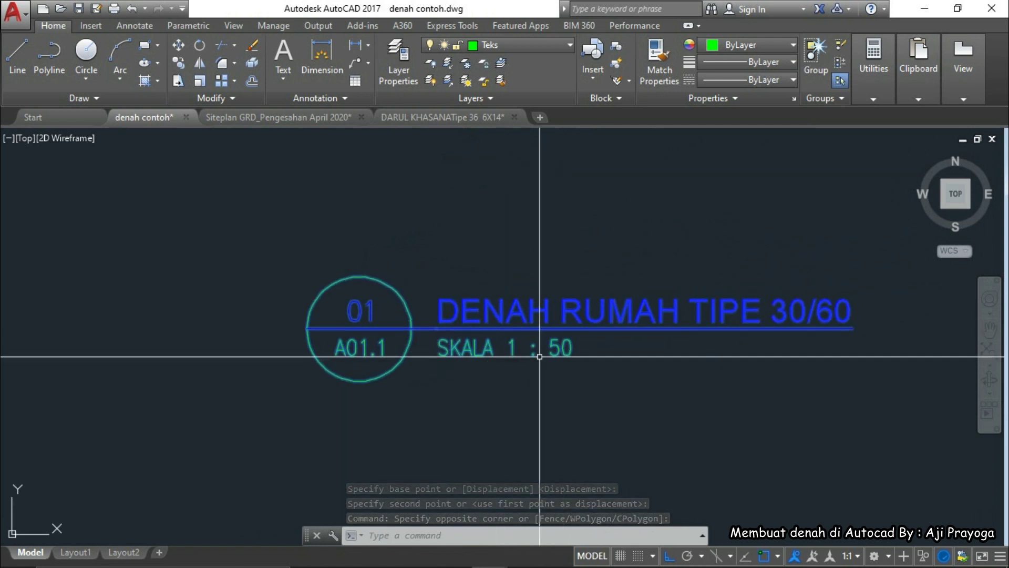
key("Escape")
scroll(573, 370, "down", 5)
scroll(531, 342, "up", 3)
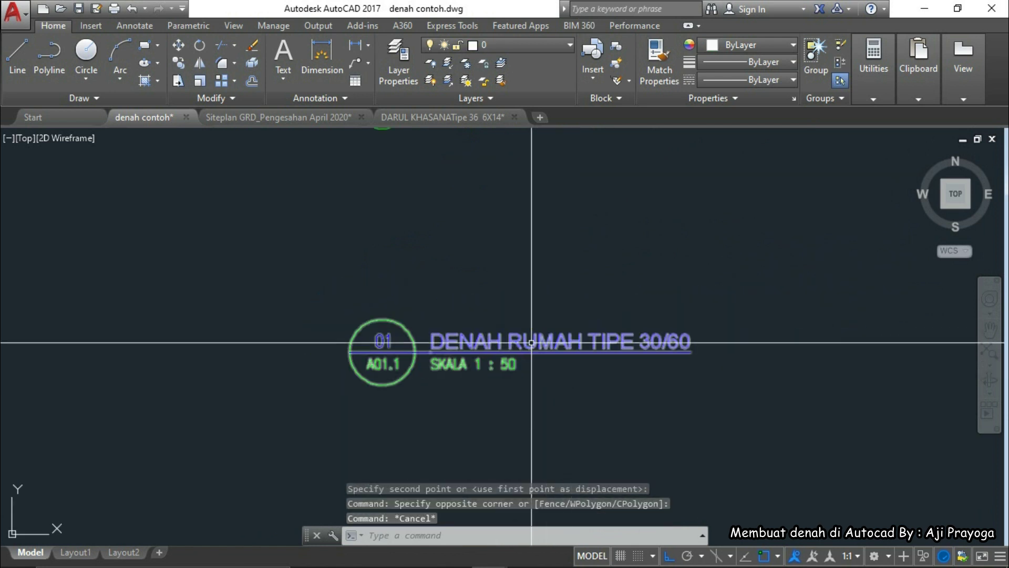
scroll(401, 342, "up", 3)
scroll(387, 334, "down", 2)
scroll(406, 323, "up", 2)
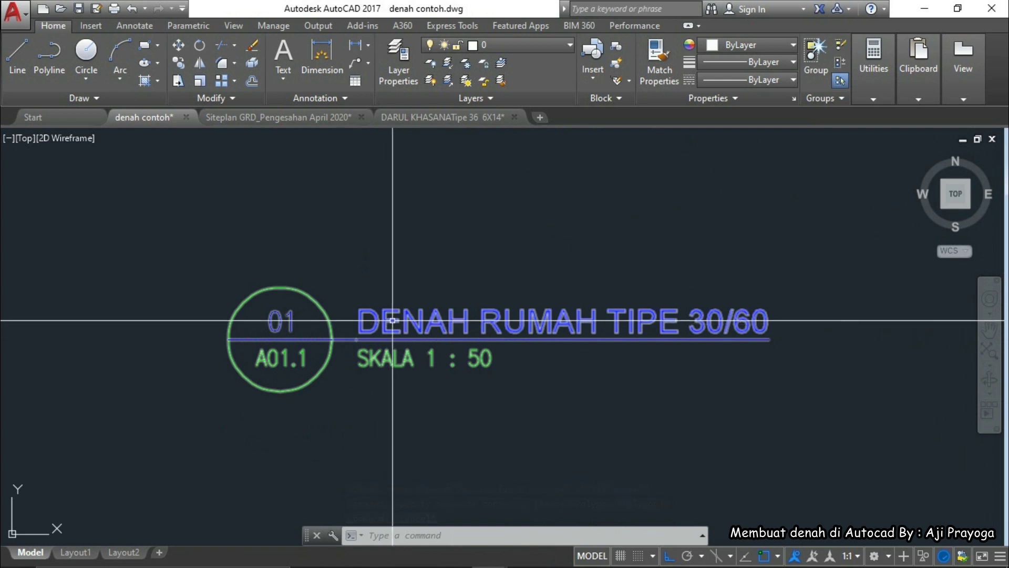
Step: Set the copied block's JUDUL2 attribute to %%UTAMPAK DEPAN
double_click(392, 320)
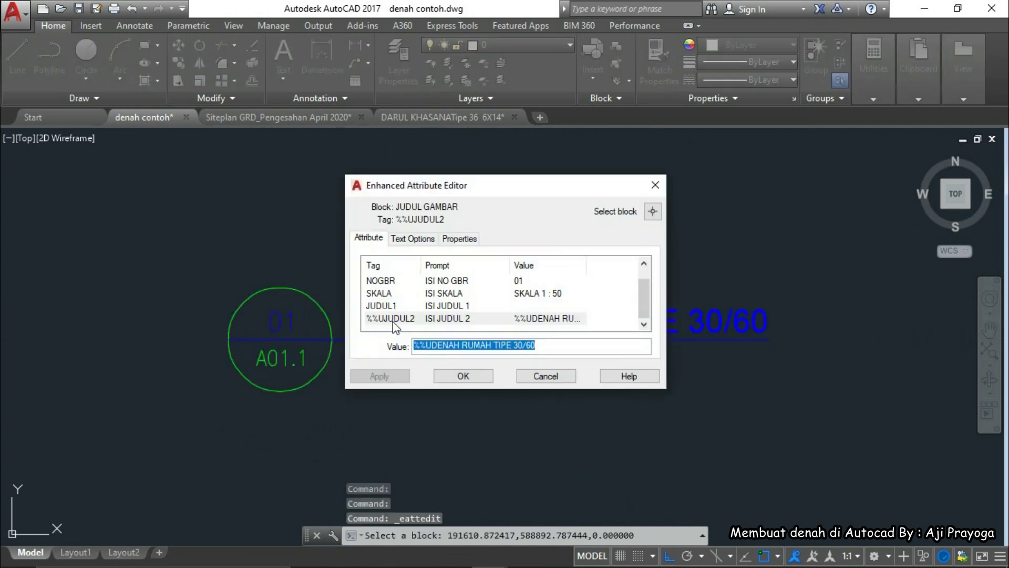
left_click(541, 343)
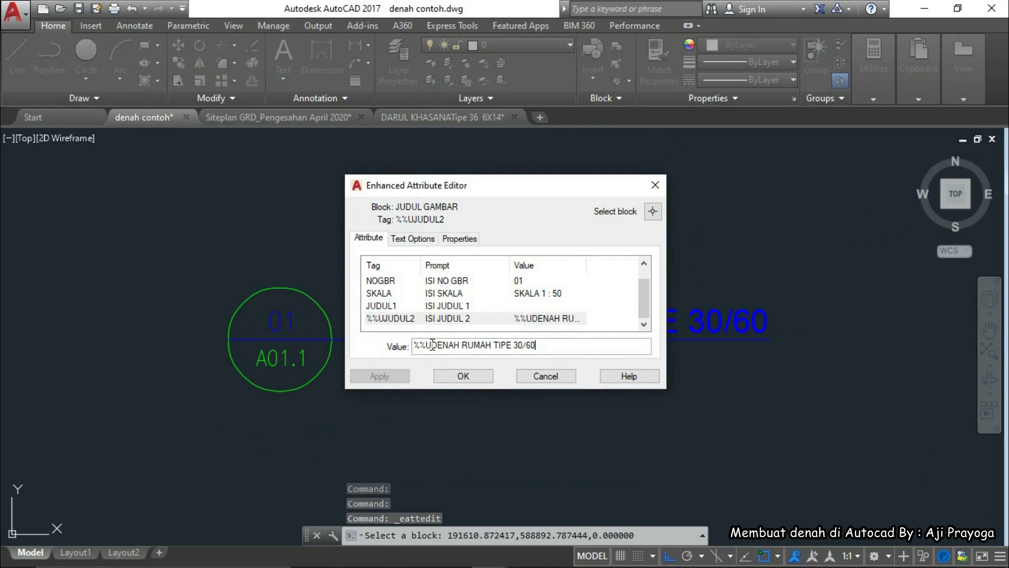
left_click_drag(431, 345, 555, 348)
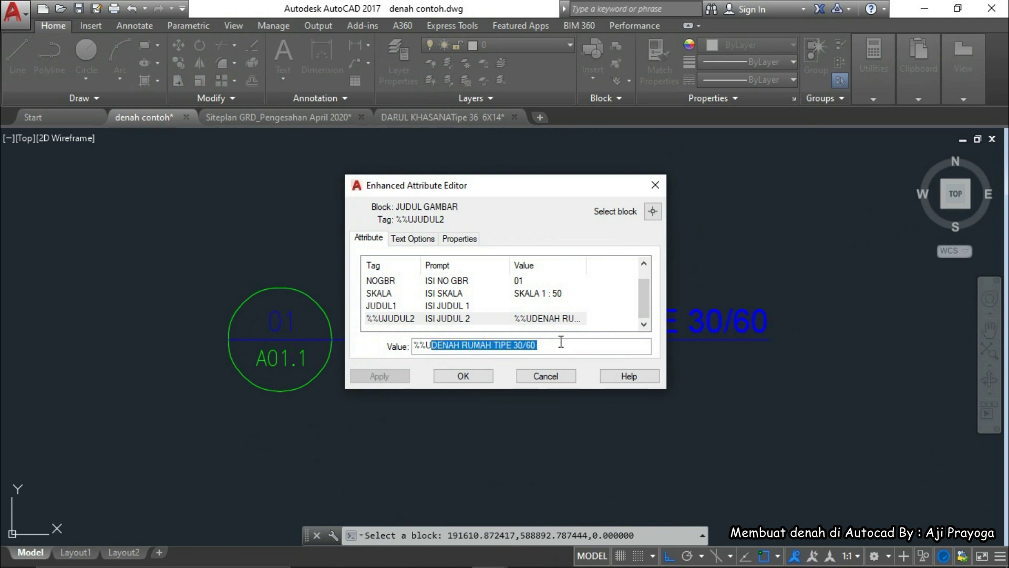
type("TAMPAK DEPAN")
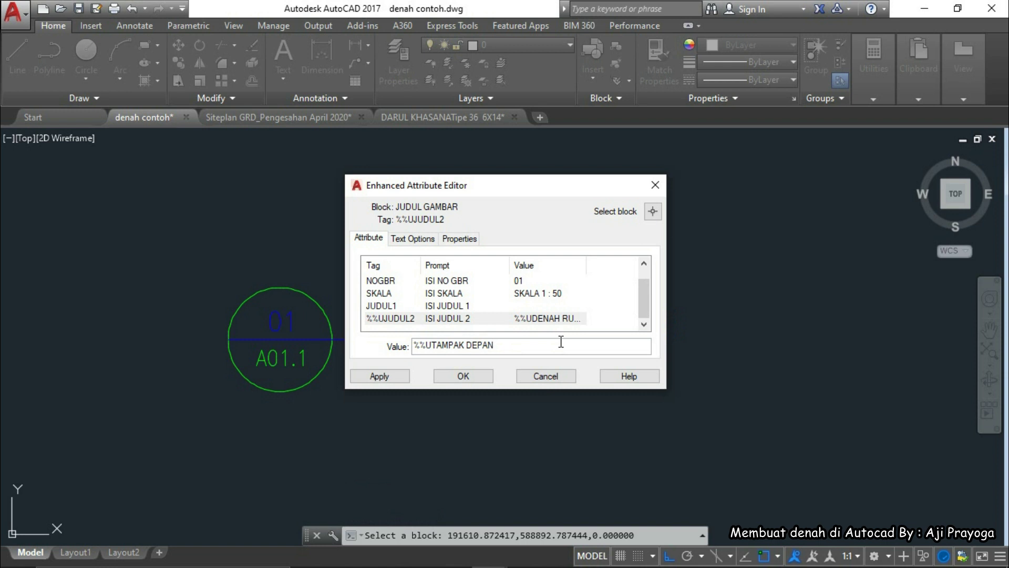
Step: Widen the gap between SKALA and 1 : 50 in the SKALA attribute with extra spaces
left_click(523, 295)
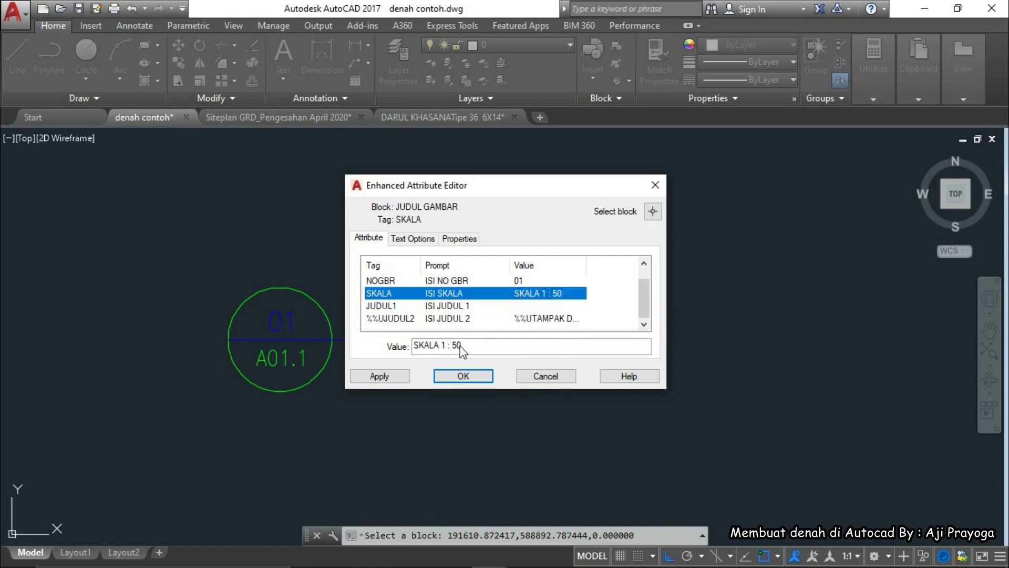
left_click(444, 348)
left_click(443, 347)
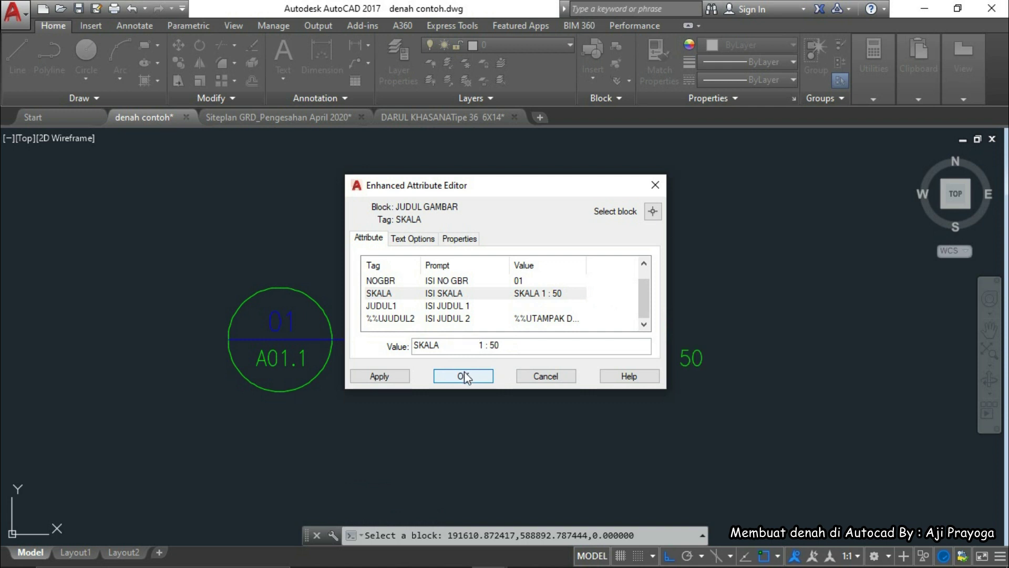
key("BackSpace")
Step: Set the copied block's NOGBR attribute to 02
left_click(524, 284)
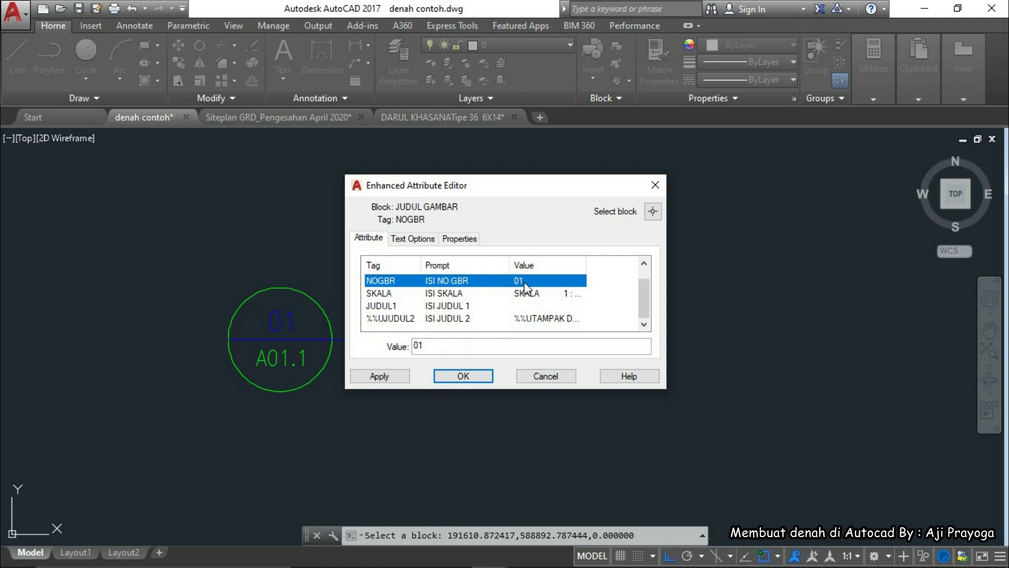
key("Tab")
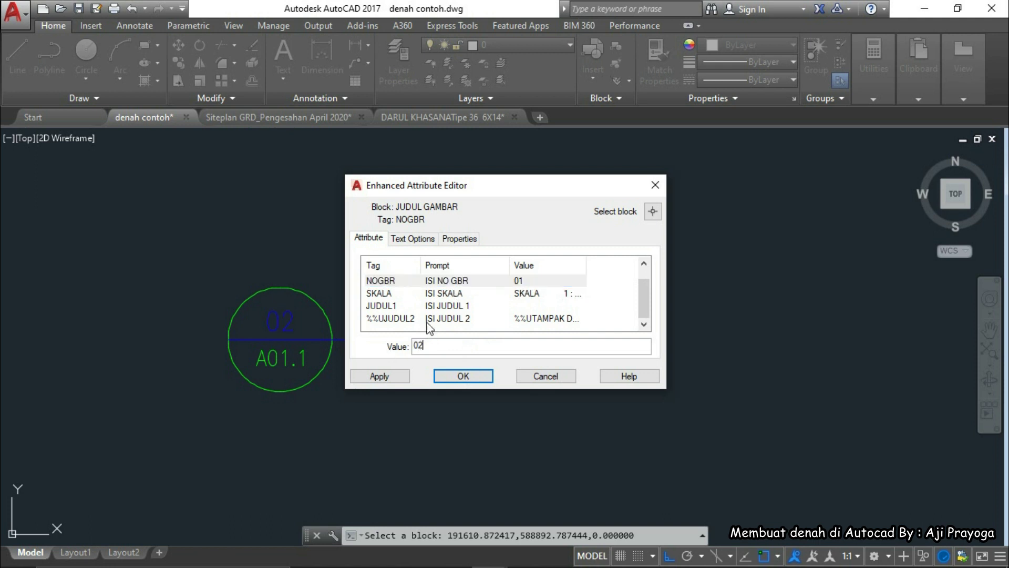
scroll(450, 298, "up", 1)
scroll(436, 297, "down", 1)
type("02")
scroll(426, 310, "up", 1)
Step: Set the NOLBR attribute to A02.1 and accept all the block's attribute changes
left_click(454, 281)
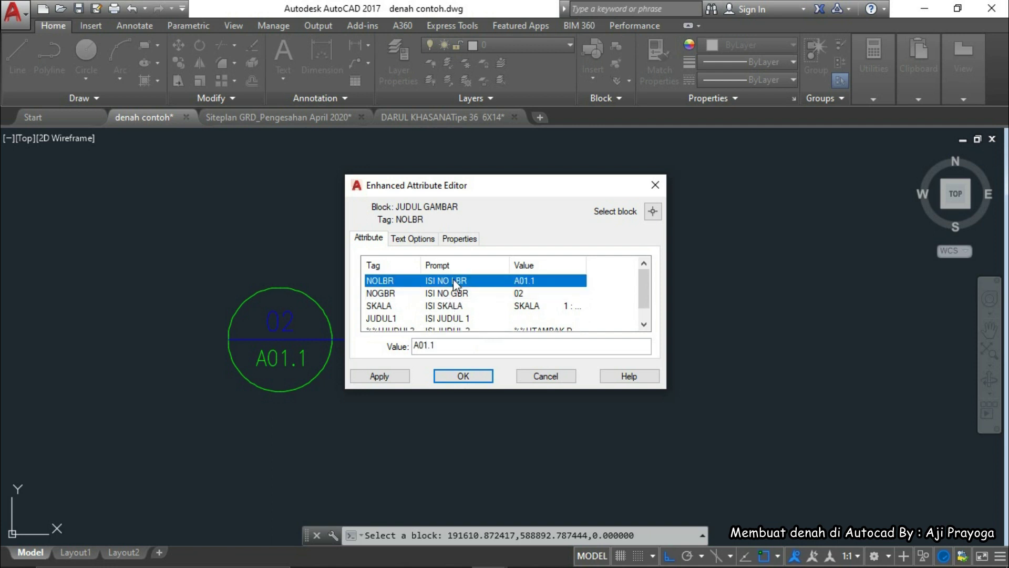
left_click(451, 347)
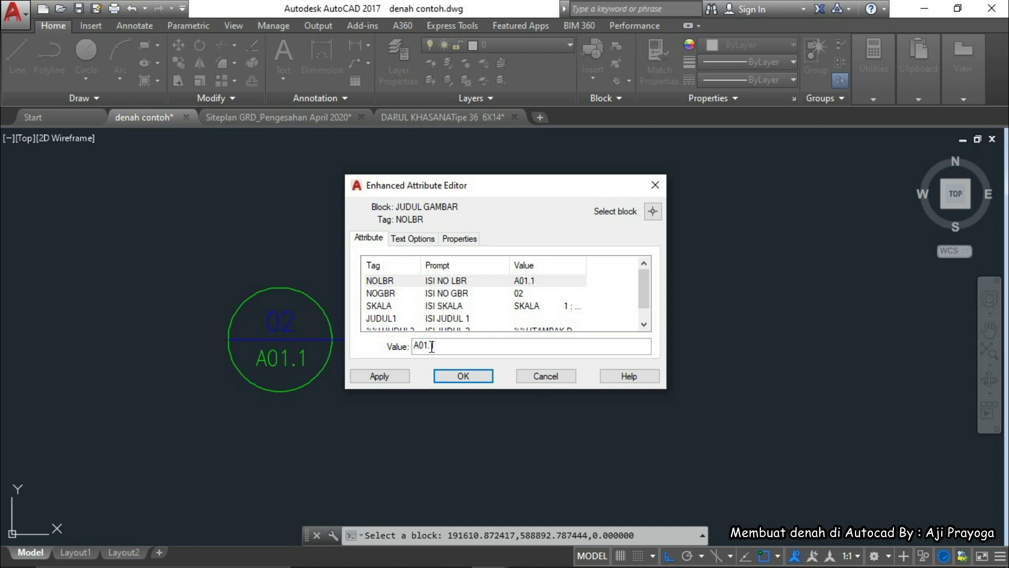
type("2")
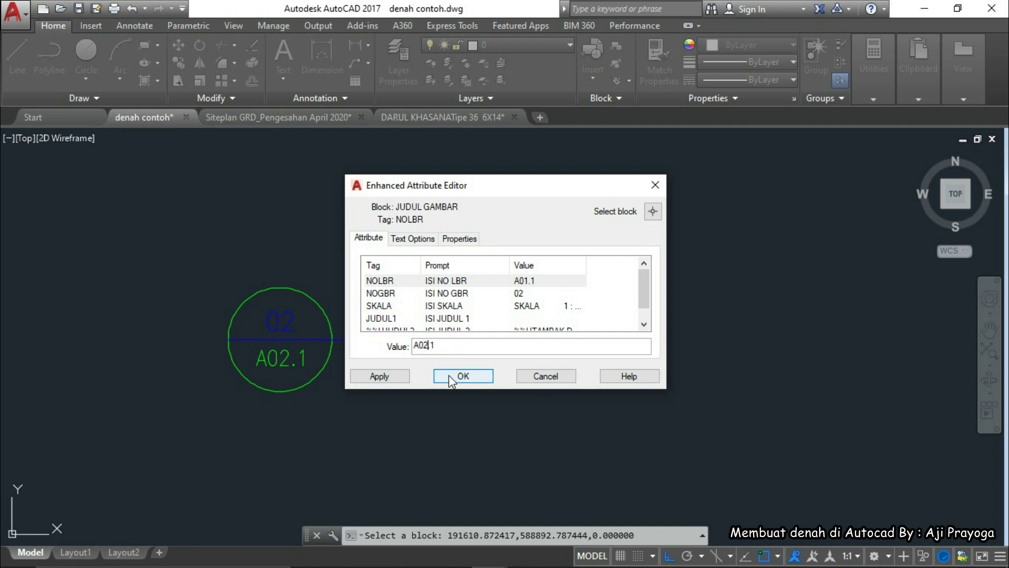
left_click(464, 376)
scroll(474, 360, "down", 4)
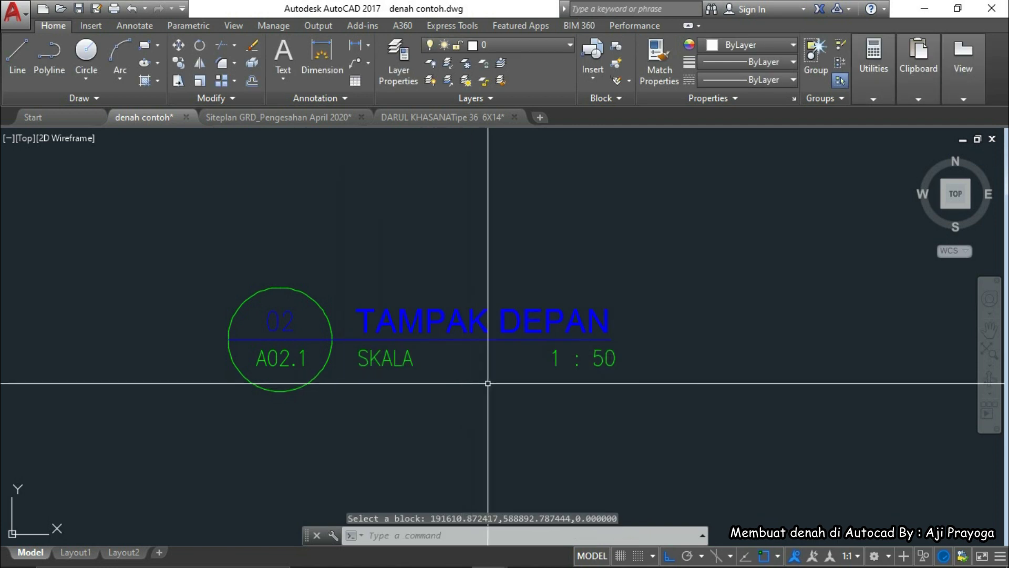
Step: Move the TAMPAK DEPAN title block horizontally to the right, clear of the floor plan
middle_click_drag(475, 397, 419, 358)
left_click(518, 417)
left_click(451, 364)
scroll(424, 358, "up", 2)
type("m")
left_click(391, 416)
scroll(404, 415, "down", 3)
left_click(707, 433)
key("Escape")
key("Escape")
Step: Move the DENAH RUMAH TIPE 30/60 title block away from the plan's dimensions to about the height of the TAMPAK DEPAN title
scroll(738, 399, "up", 2)
middle_click_drag(739, 397, 568, 402)
scroll(570, 397, "up", 2)
scroll(635, 359, "down", 5)
middle_click_drag(226, 313, 334, 330)
scroll(334, 330, "up", 3)
left_click(453, 346)
left_click(426, 299)
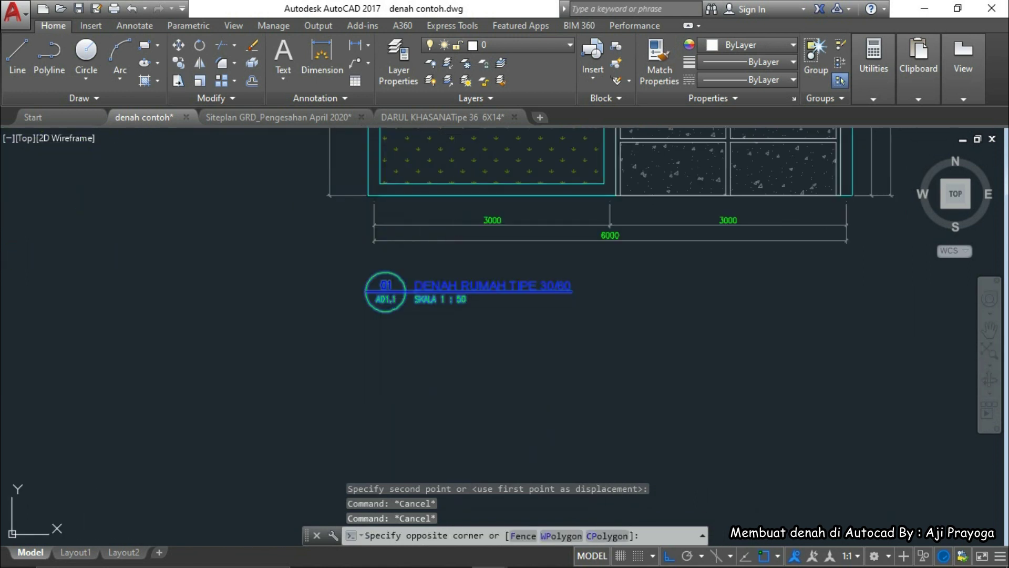
type("m")
scroll(395, 282, "down", 4)
left_click(394, 282)
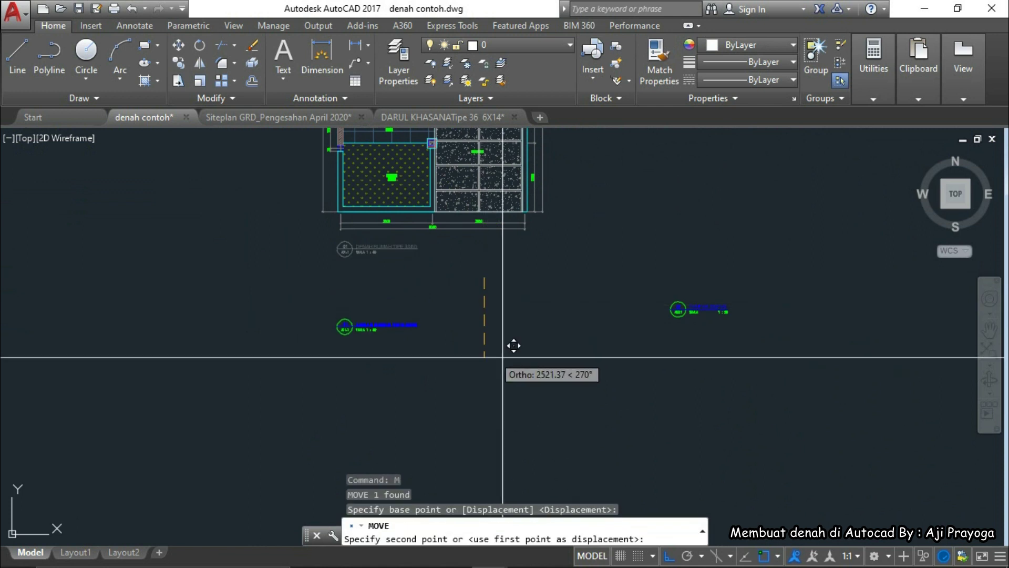
key("F8")
left_click(637, 340)
key("Escape")
key("Escape")
key("Escape")
Step: Compare the DENAH RUMAH TIPE 30/60 and TAMPAK DEPAN title blocks side by side
scroll(583, 337, "down", 1)
middle_click_drag(583, 337, 514, 373)
scroll(564, 316, "up", 4)
scroll(466, 349, "down", 1)
left_click(518, 362)
left_click(552, 356)
key("Escape")
key("Escape")
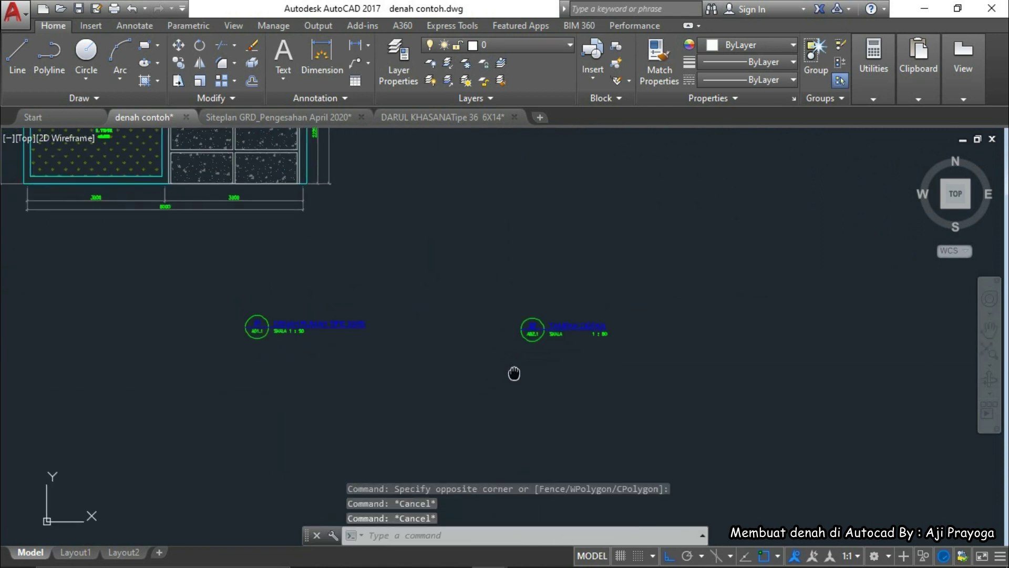
scroll(535, 333, "up", 3)
middle_click_drag(534, 331, 546, 377)
scroll(574, 349, "up", 3)
scroll(507, 347, "down", 3)
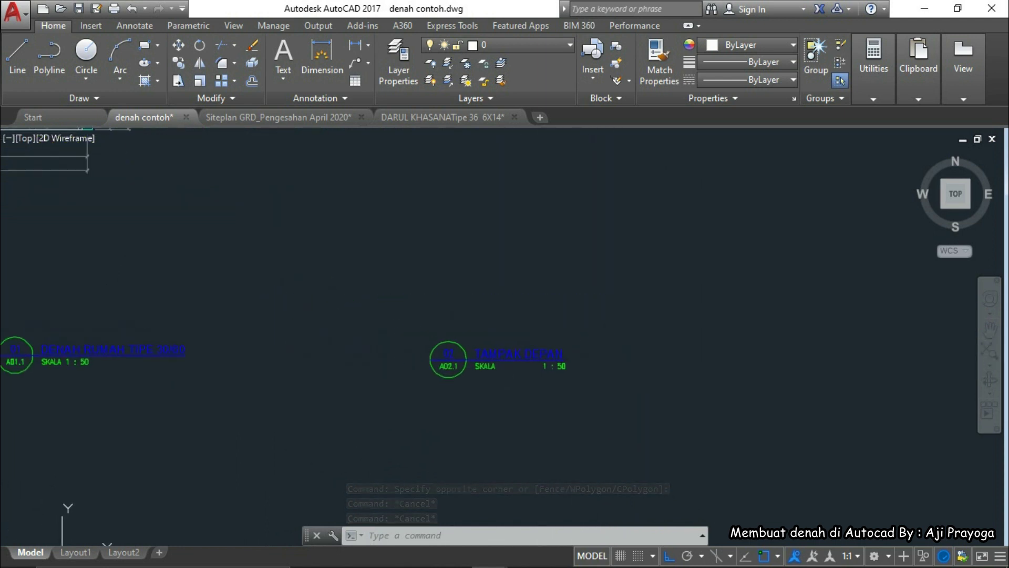
Step: Scale the TAMPAK DEPAN title block by a factor of 100/50 from the left quadrant of its circle
left_click(515, 397)
left_click(410, 301)
mouse_move(452, 376)
middle_mouse_down()
mouse_move(445, 334)
mouse_move(449, 357)
mouse_move(483, 371)
middle_mouse_up()
scroll(447, 334, "up", 3)
type("SC")
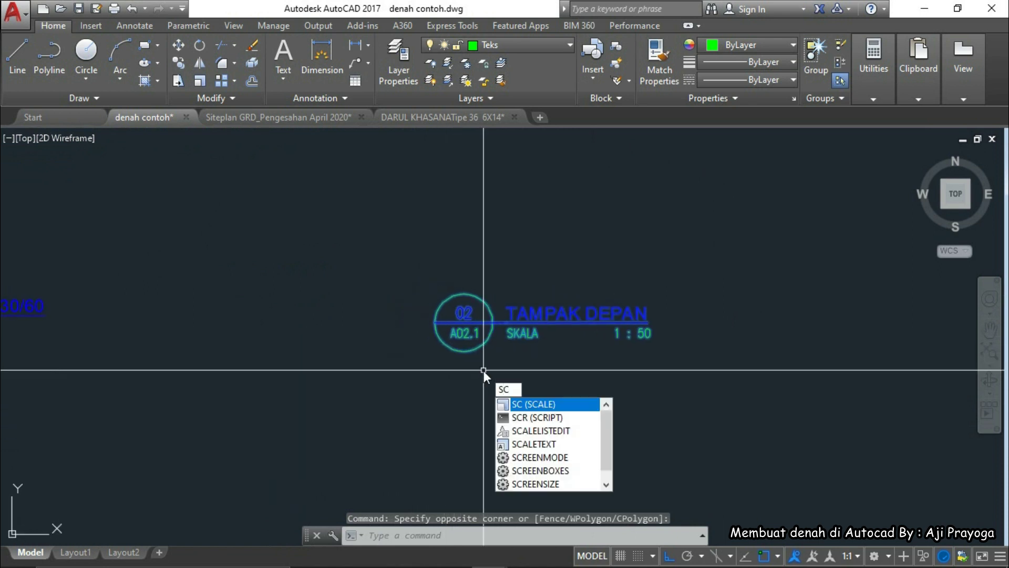
key("Return")
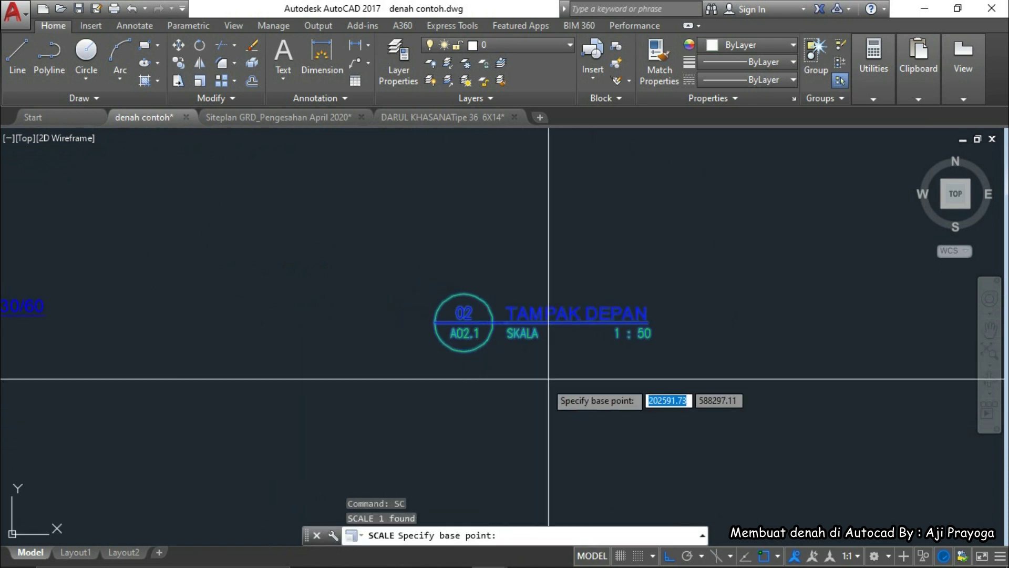
left_click(434, 322)
scroll(367, 374, "down", 4)
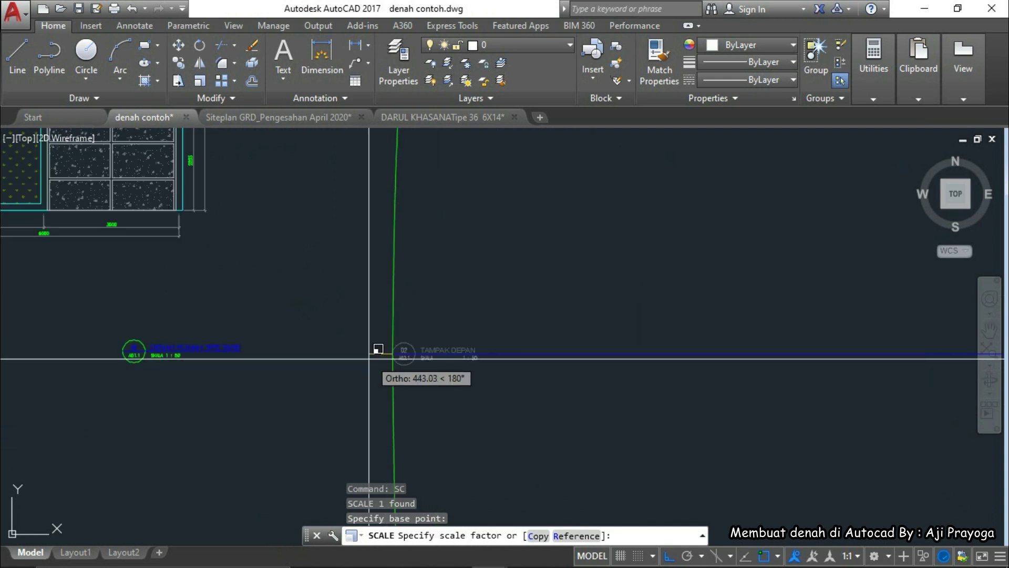
scroll(386, 354, "up", 4)
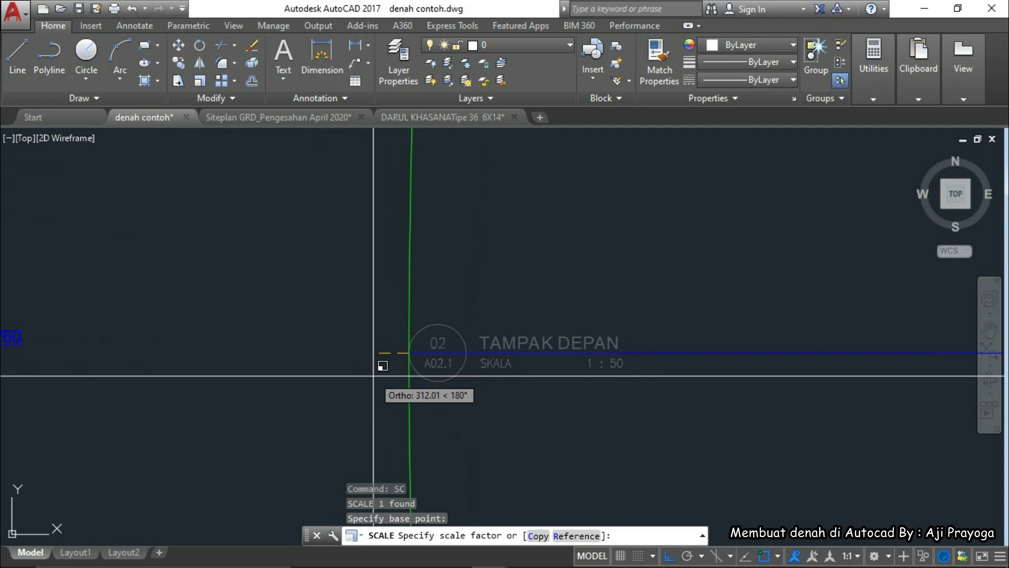
type("50")
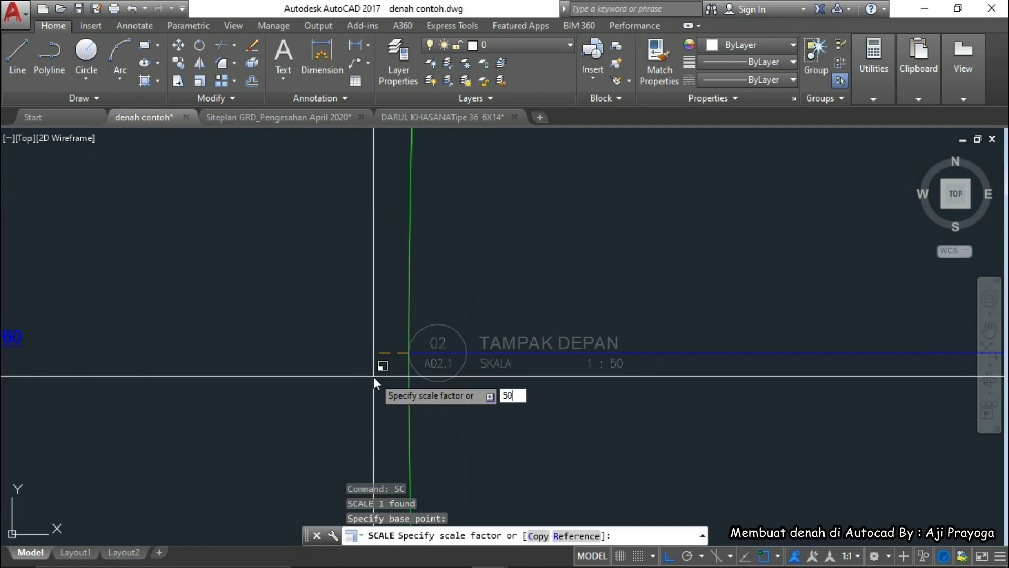
type("/")
key("BackSpace")
key("BackSpace")
key("BackSpace")
type("100/50")
key("Return")
scroll(473, 400, "down", 3)
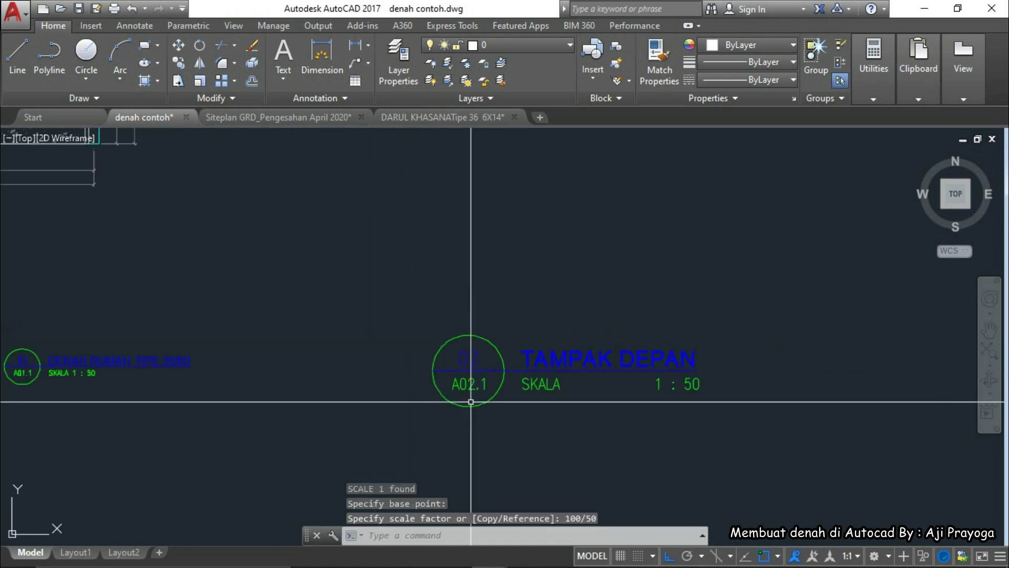
Step: Inspect the scaled TAMPAK DEPAN title block against the DENAH RUMAH TIPE 30/60 title
scroll(508, 412, "up", 4)
left_click(508, 412)
left_click(478, 388)
scroll(478, 406, "down", 4)
middle_click_drag(478, 406, 525, 345)
scroll(517, 329, "up", 4)
scroll(517, 329, "down", 2)
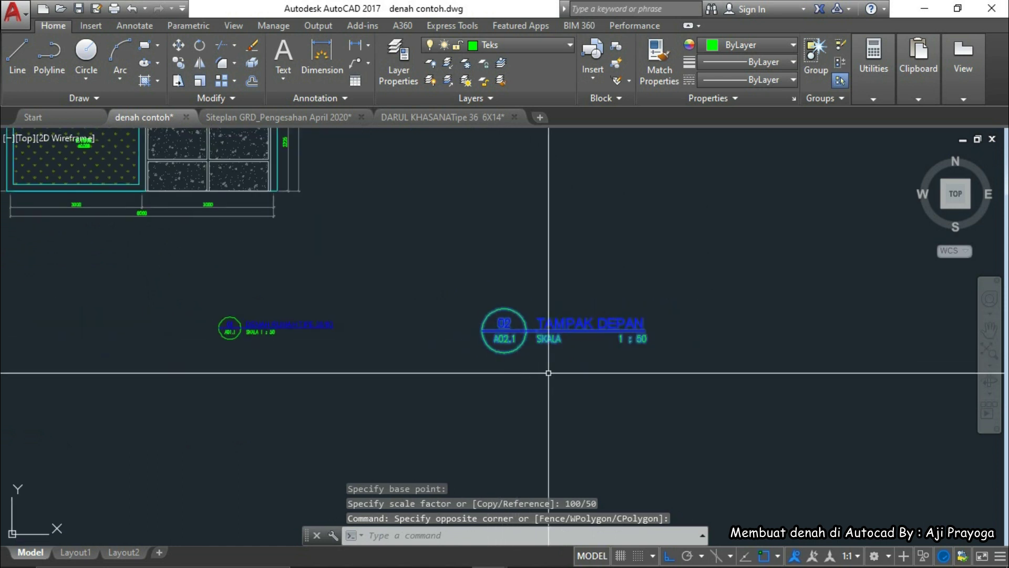
scroll(653, 333, "up", 2)
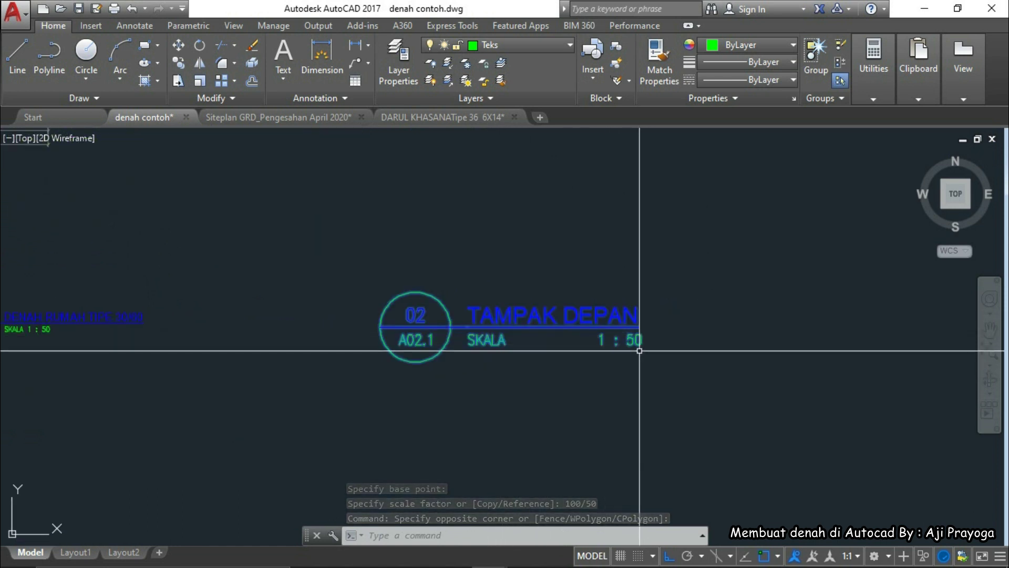
Step: Set the SKALA attribute of the TAMPAK DEPAN title block to SKALA 1 : 100
key("Escape")
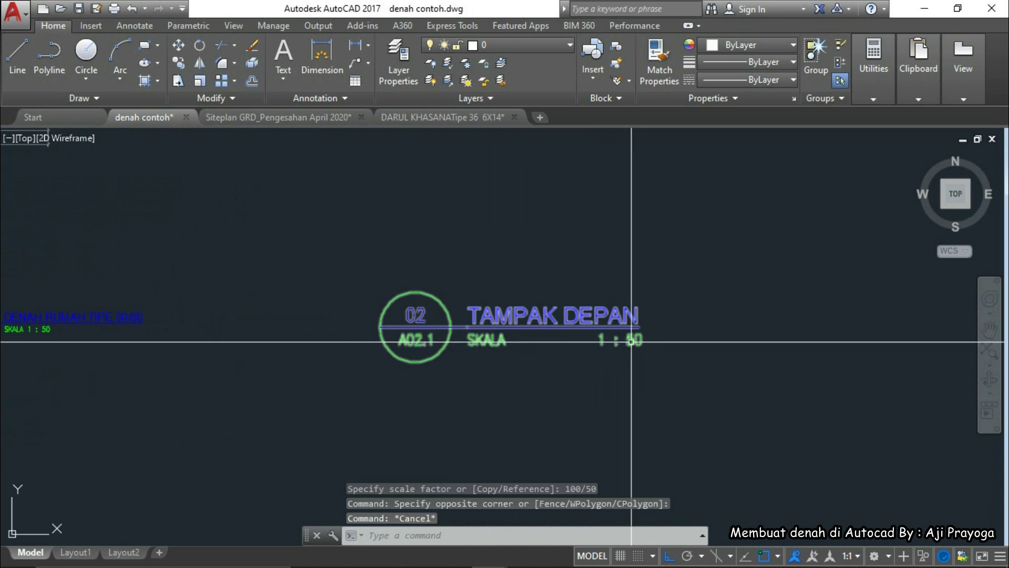
double_click(622, 346)
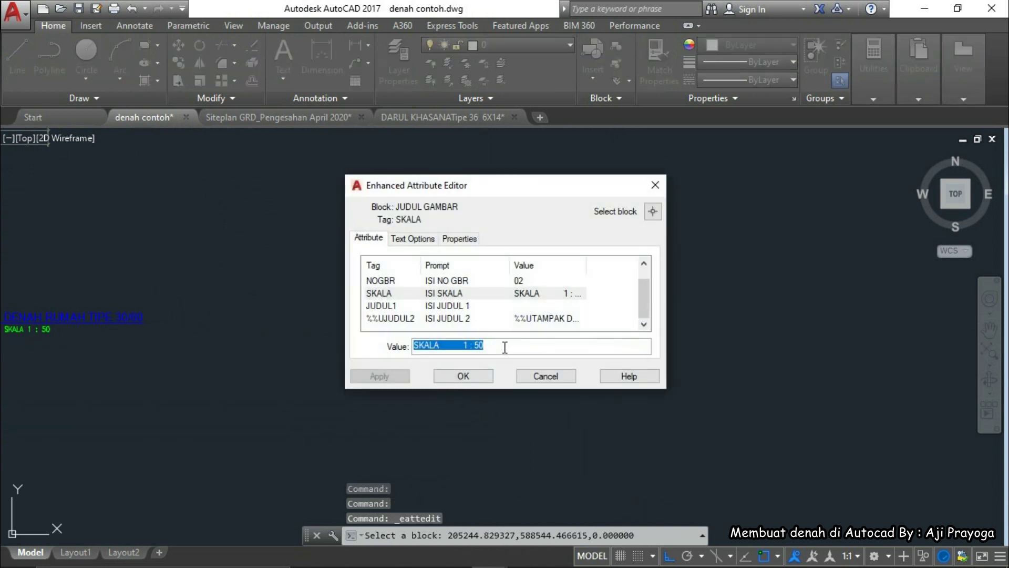
type("00")
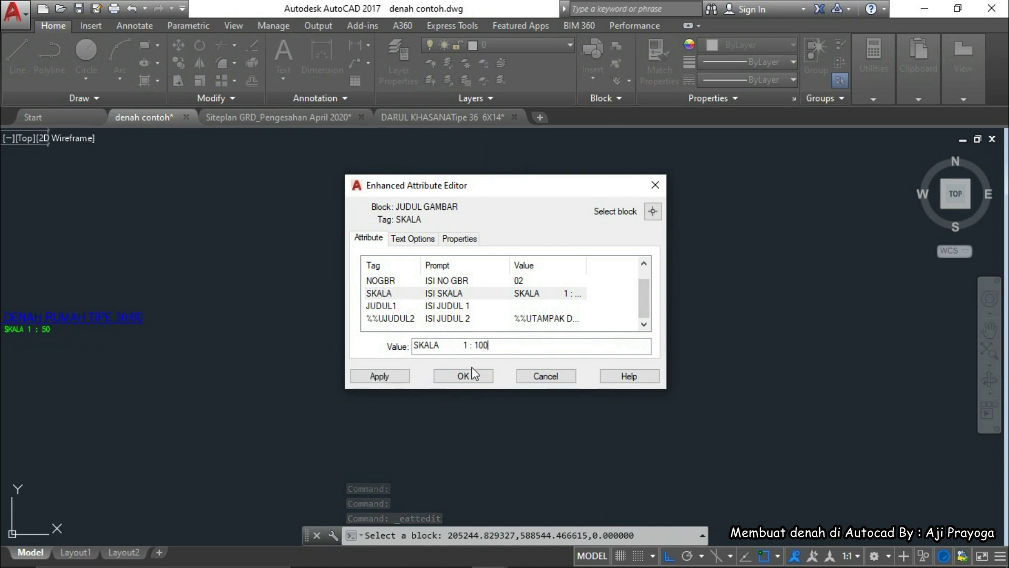
left_click(463, 376)
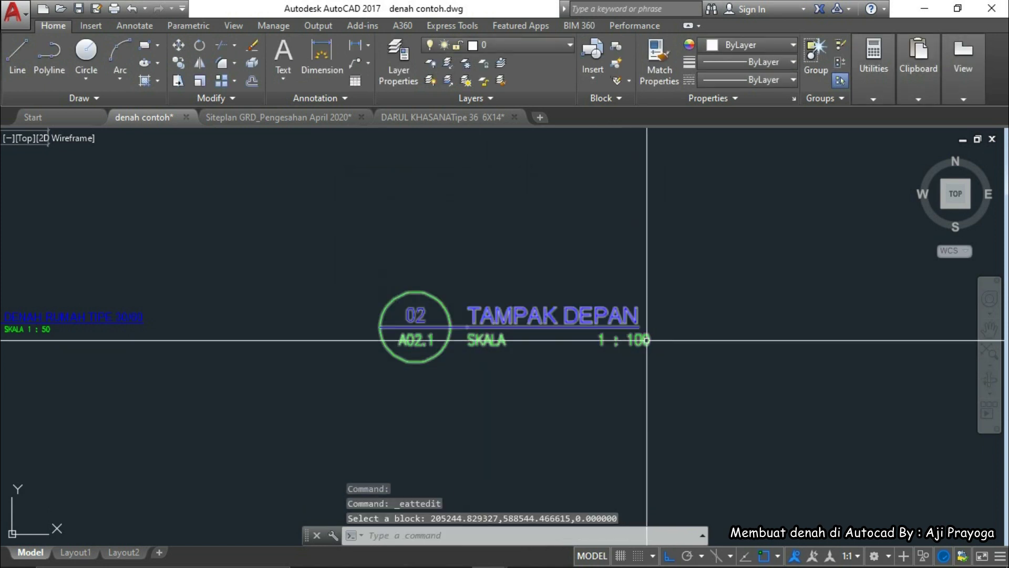
scroll(632, 342, "down", 5)
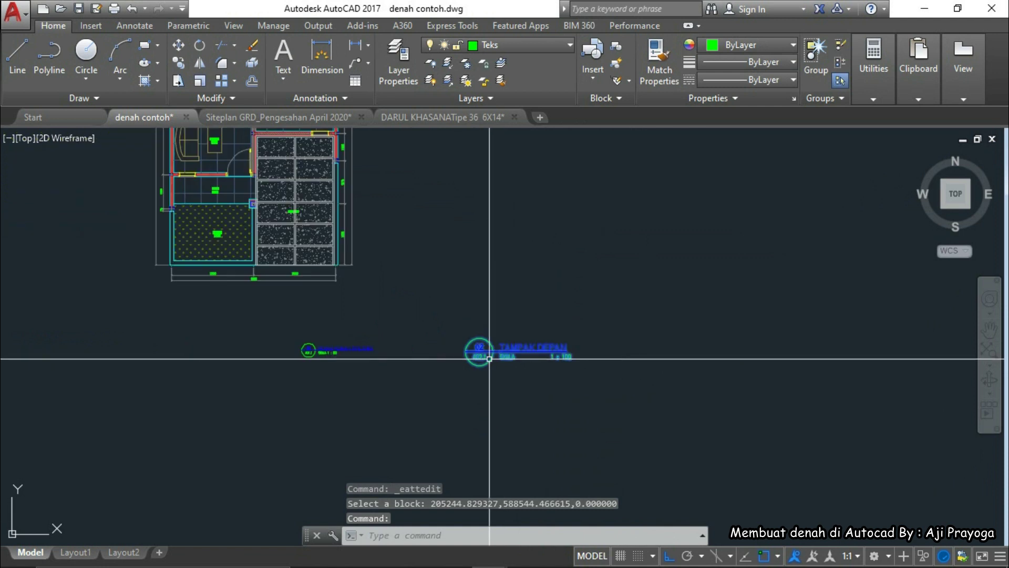
key("Escape")
key("Escape")
scroll(531, 368, "up", 4)
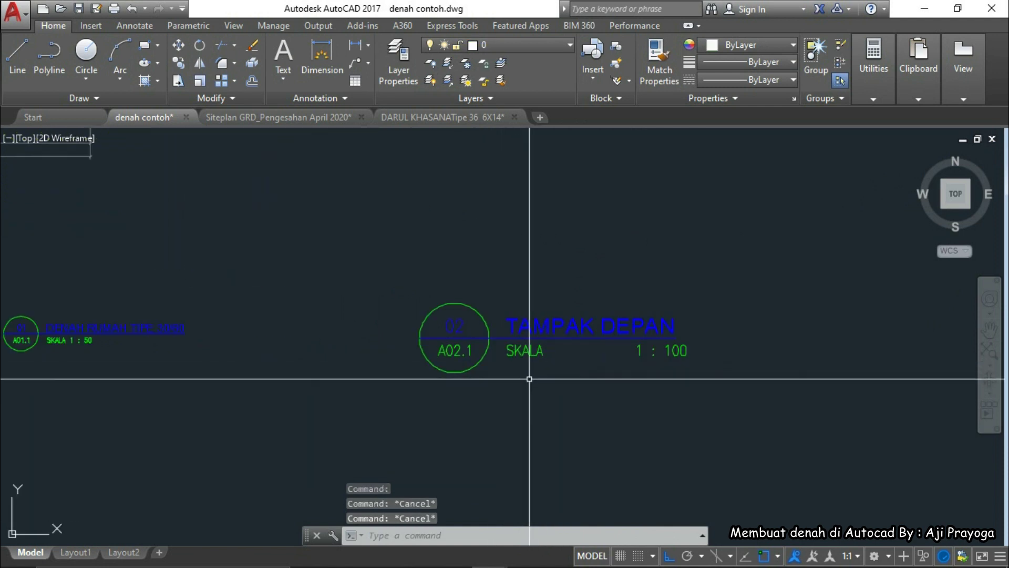
scroll(583, 368, "down", 2)
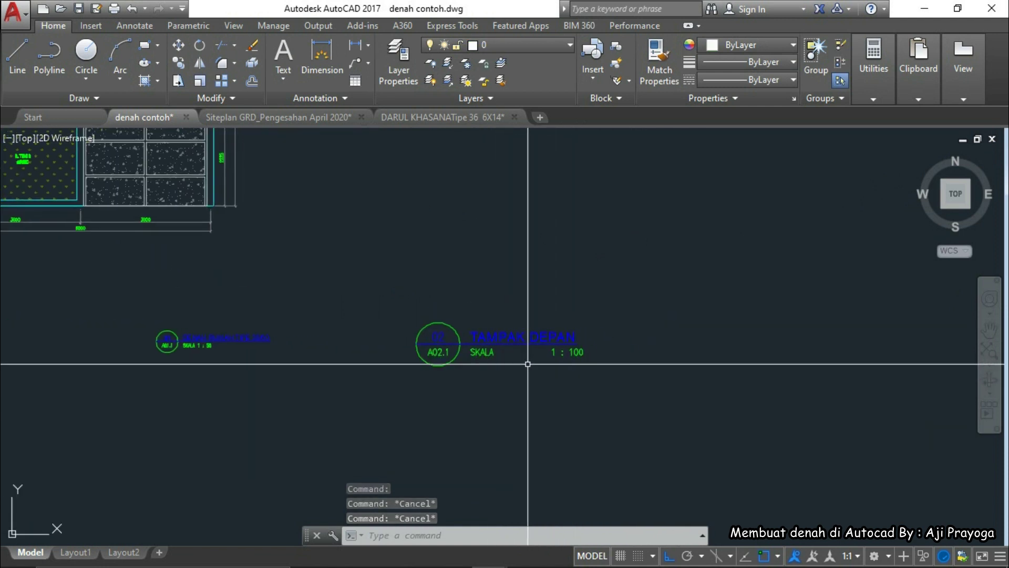
scroll(502, 340, "up", 4)
scroll(567, 351, "down", 2)
Step: Try to scale the TAMPAK DEPAN title block by 25/100 from the left quadrant of its circle, and undo the scaling
left_click(530, 422)
left_click(458, 305)
scroll(462, 348, "up", 3)
scroll(521, 331, "down", 3)
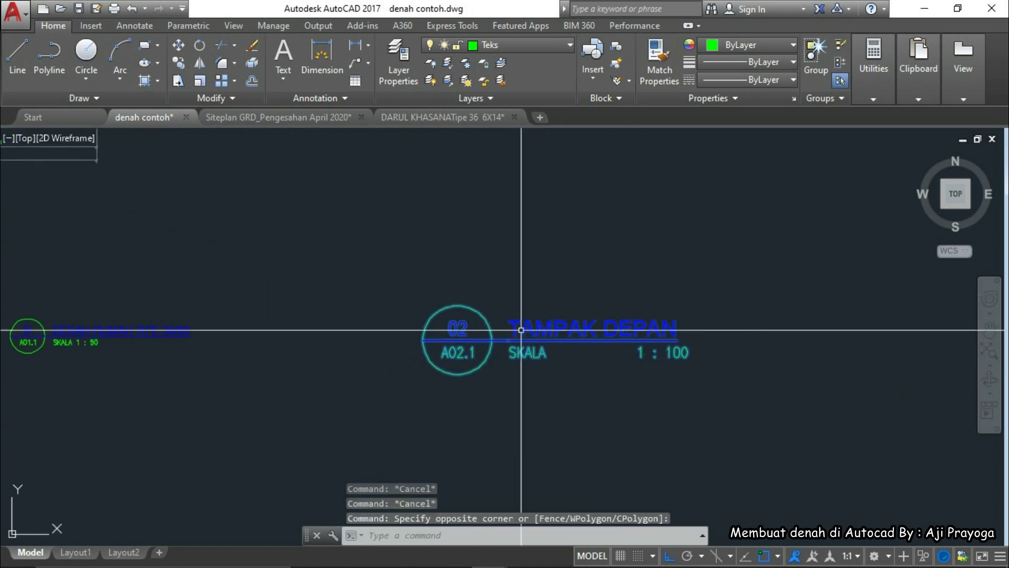
middle_click_drag(563, 368, 518, 367)
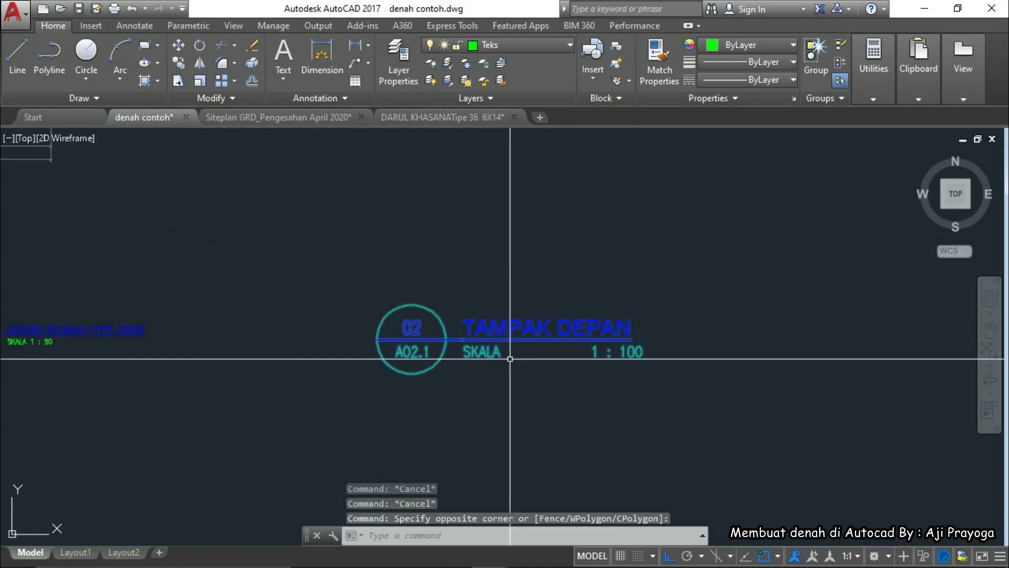
middle_click_drag(510, 358, 534, 356)
type("s")
key("Return")
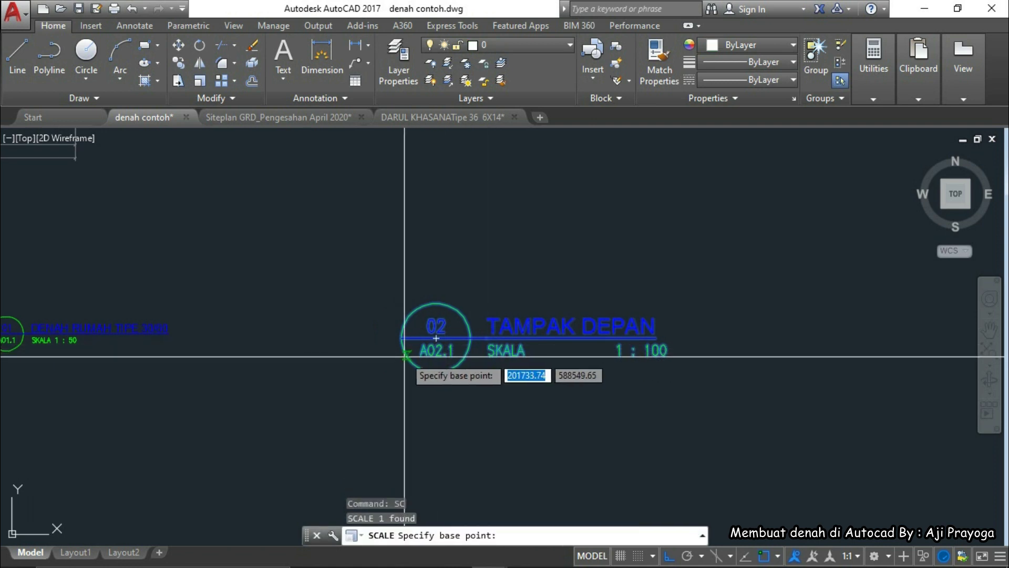
left_click(401, 338)
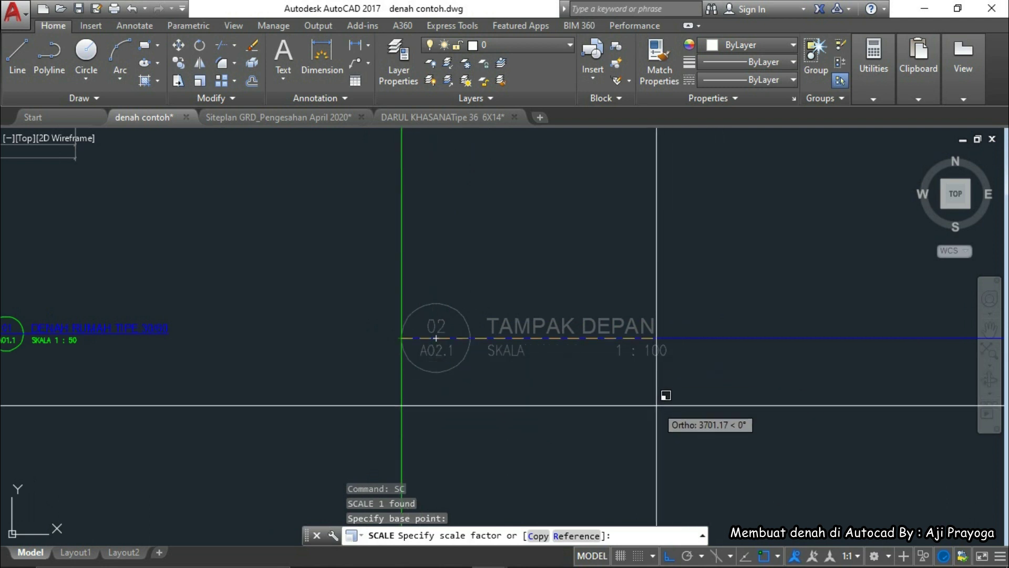
type("100")
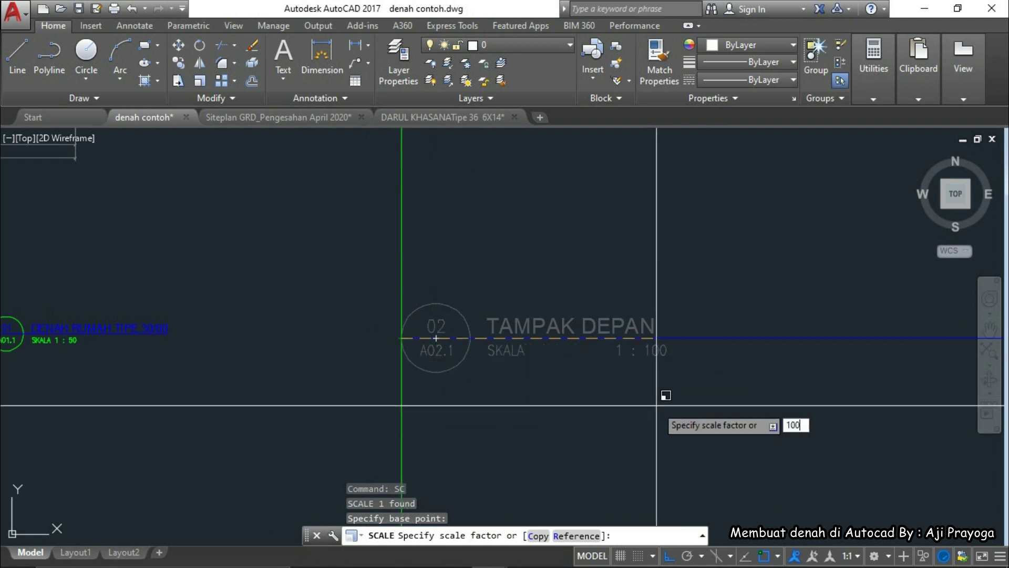
key("BackSpace")
key("BackSpace")
key("BackSpace")
type("25/100")
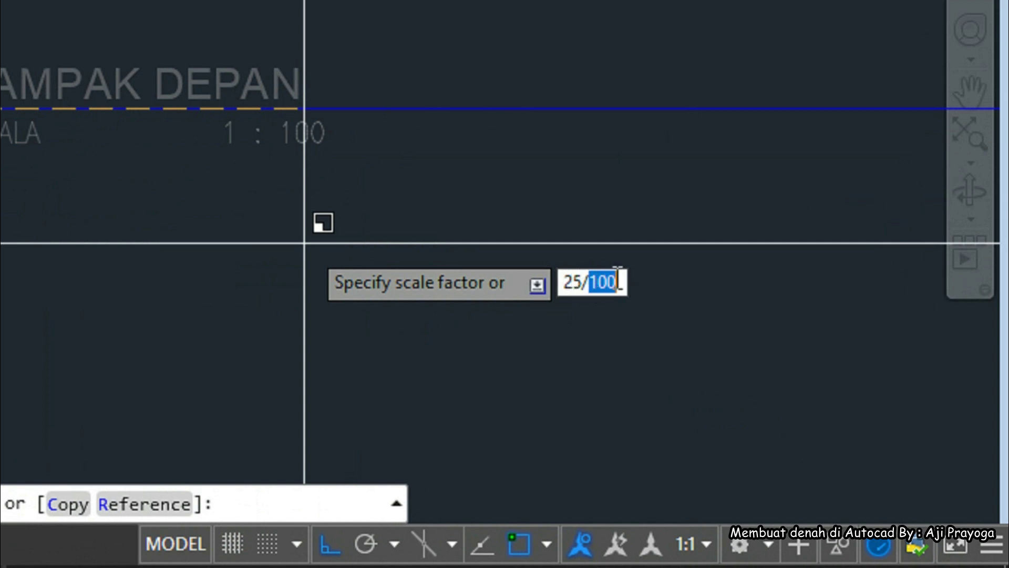
key("Return")
scroll(602, 218, "down", 2)
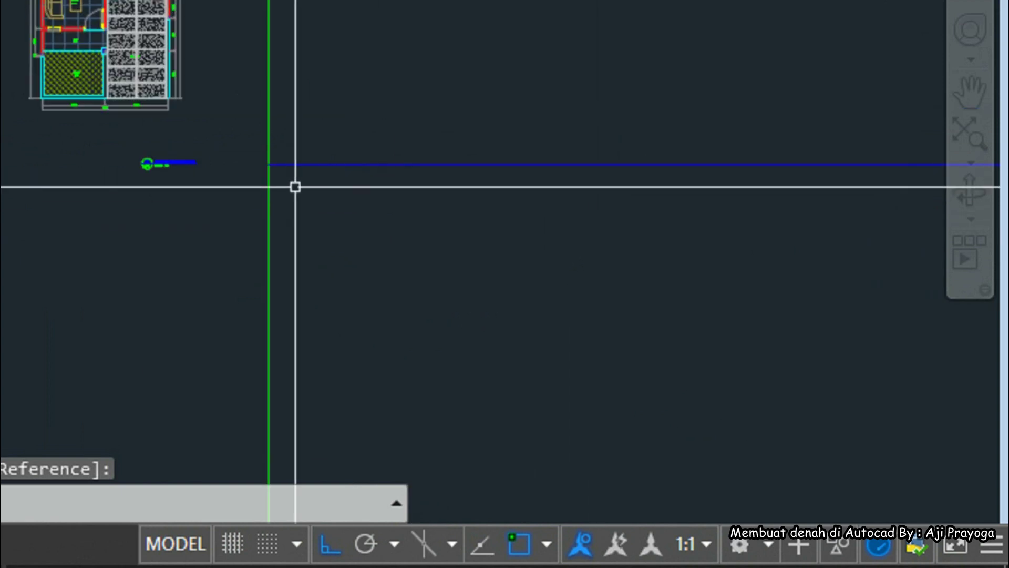
scroll(300, 185, "up", 4)
scroll(295, 163, "up", 8)
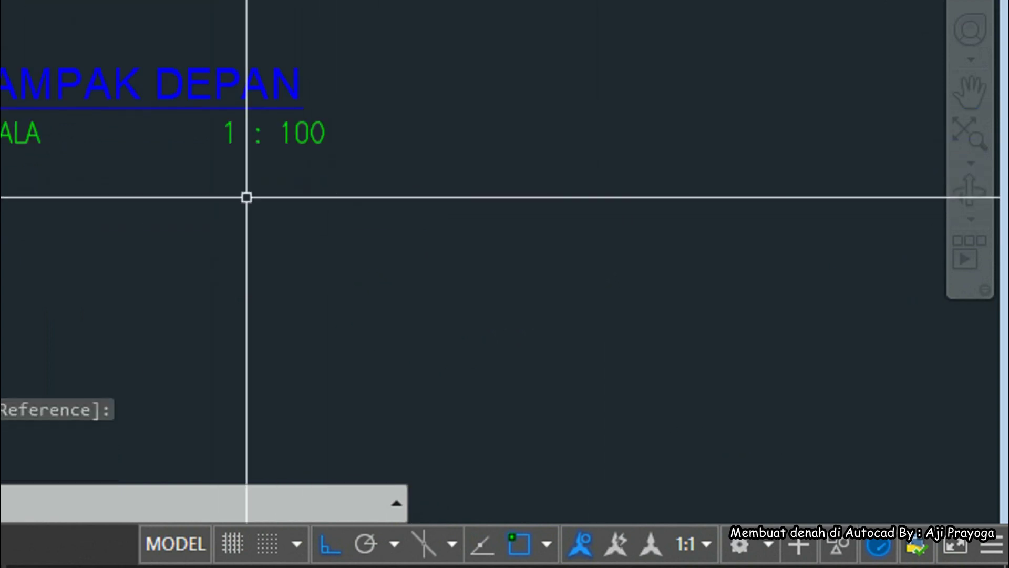
Step: Scale the TAMPAK DEPAN title block by a factor of 25/100 from a base point on the left edge of its circle
left_click(223, 153)
left_click(236, 132)
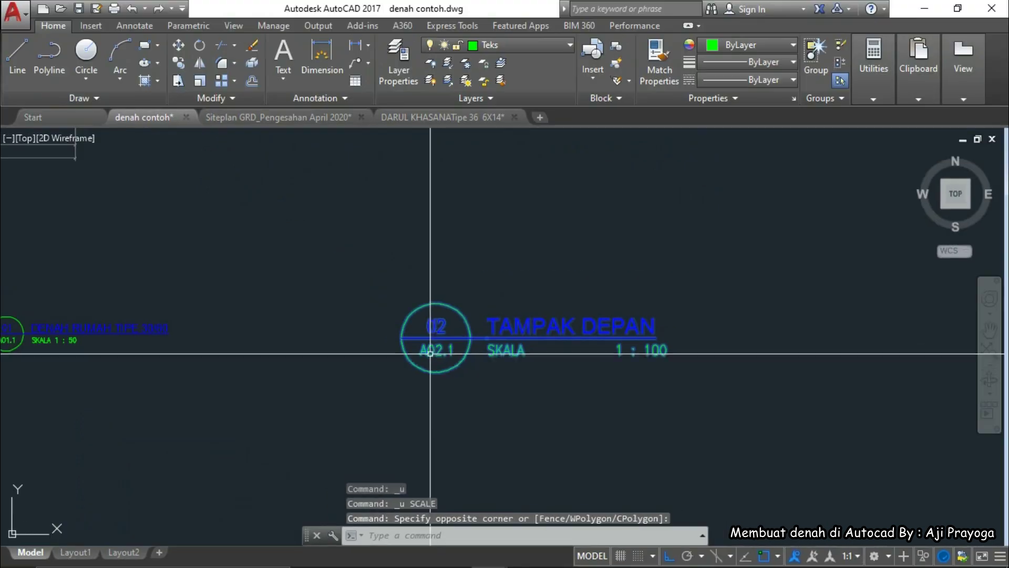
key("Return")
left_click(435, 338)
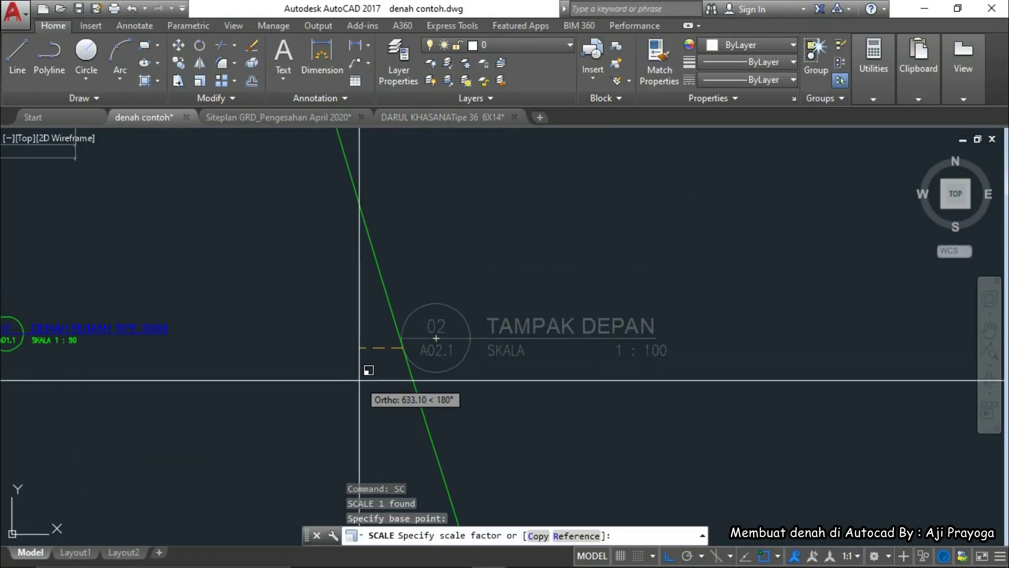
type("25/")
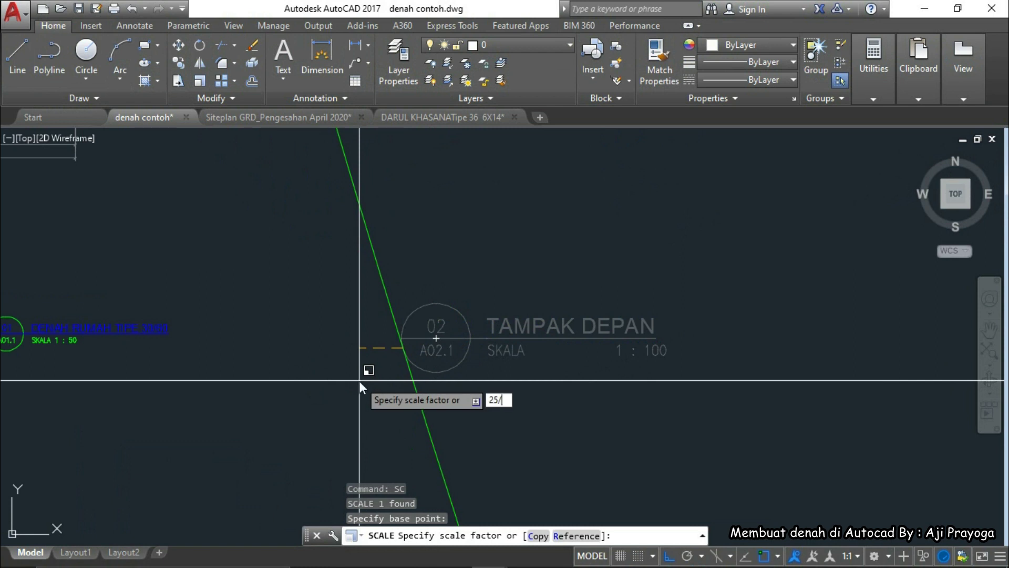
type("100")
key("Return")
scroll(436, 349, "up", 5)
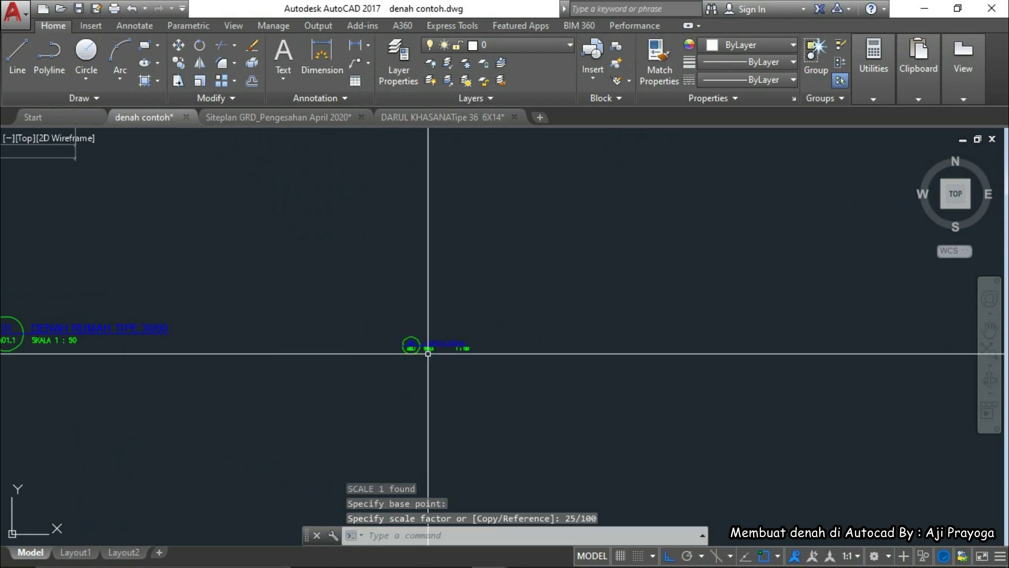
scroll(471, 356, "down", 6)
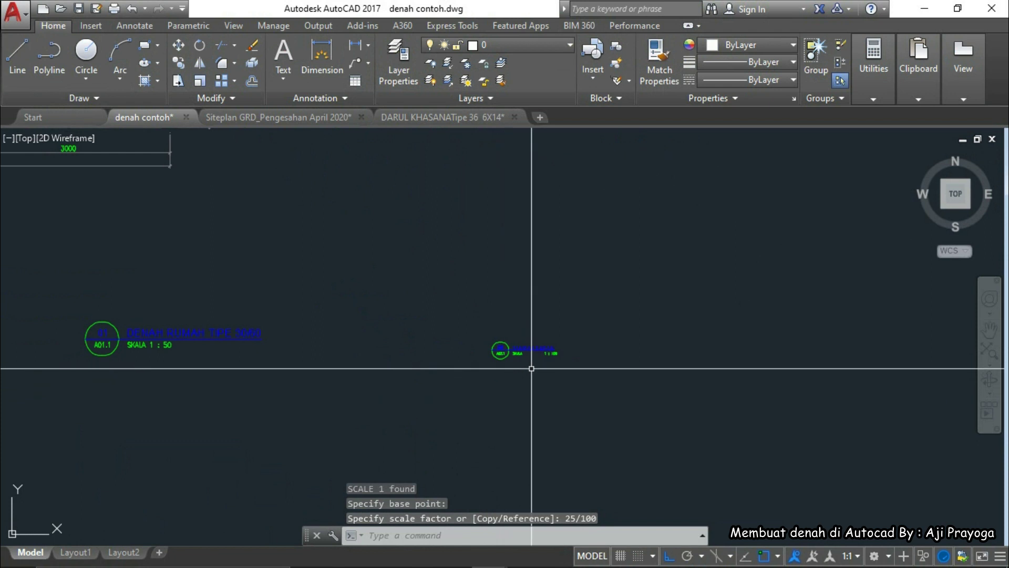
key("Escape")
key("Escape")
scroll(515, 353, "up", 6)
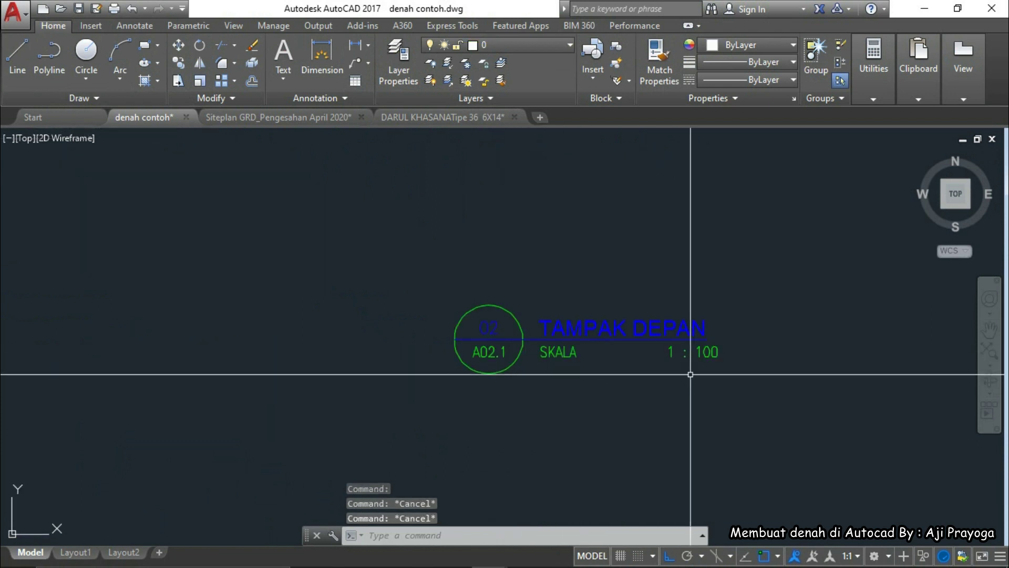
Step: Set the SKALA attribute of the TAMPAK DEPAN title block to SKALA 1 : 25
double_click(705, 356)
left_click(514, 347)
key("ctrl+shift+Left")
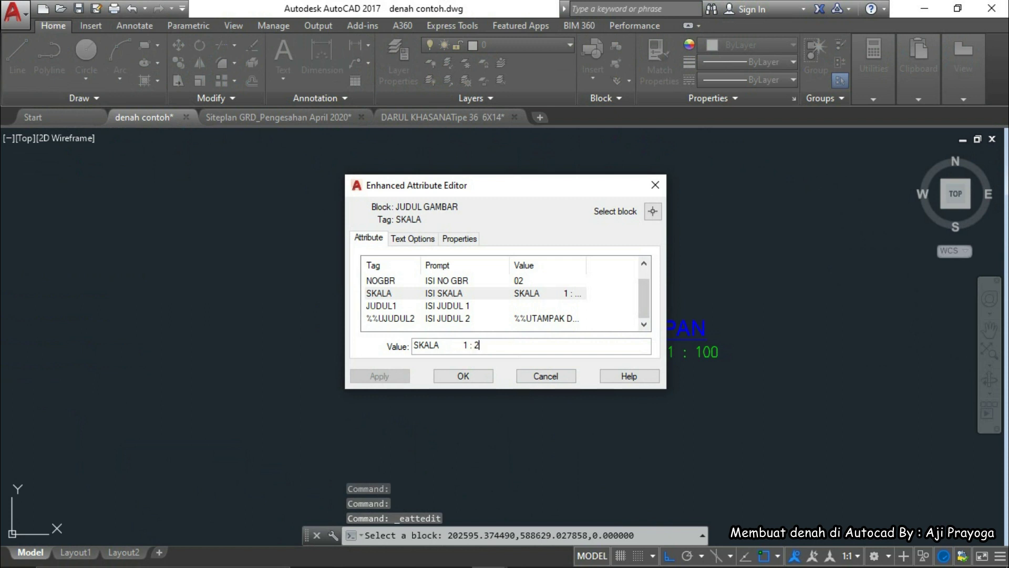
left_click(465, 374)
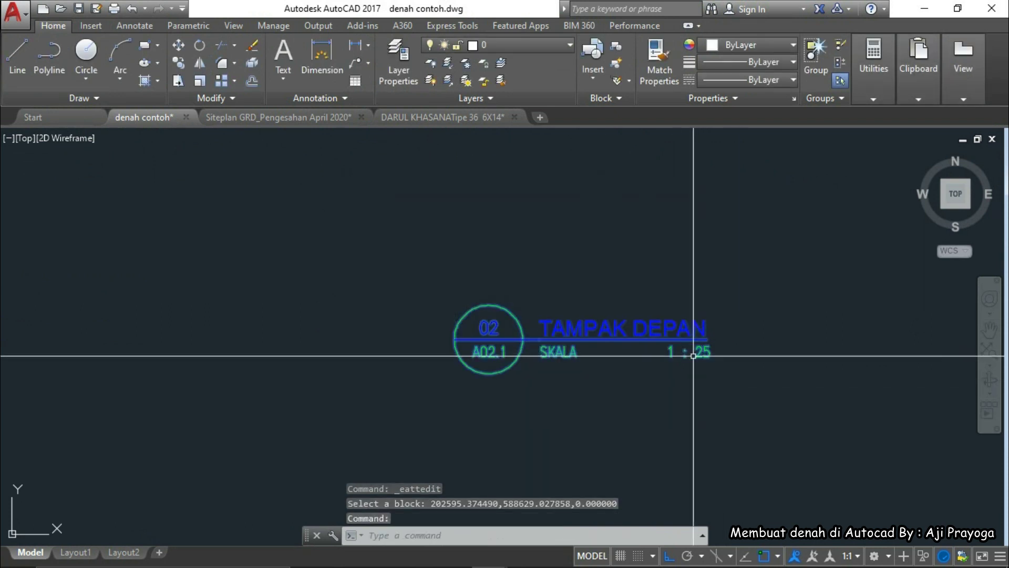
scroll(729, 368, "up", 4)
double_click(375, 361)
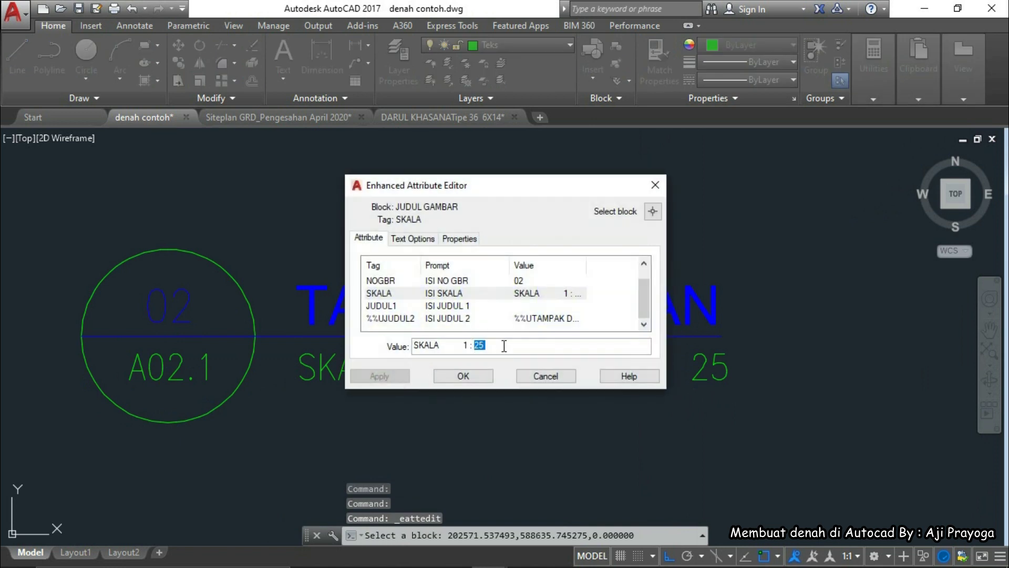
left_click(515, 348)
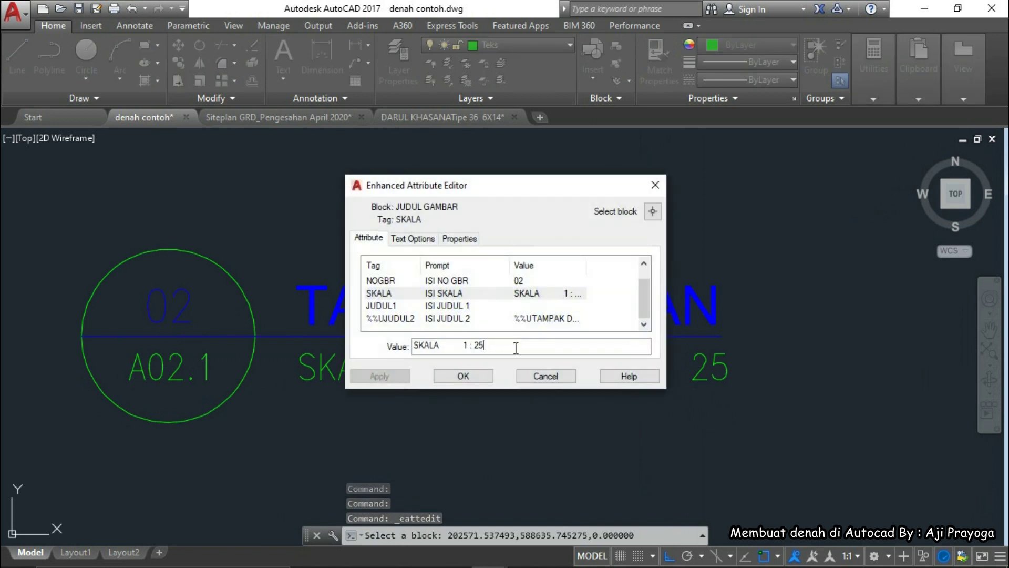
left_click(463, 376)
Step: Compare the rescaled TAMPAK DEPAN title block with the DENAH RUMAH TIPE 30/60 title block
scroll(681, 338, "down", 5)
middle_click_drag(557, 384, 641, 386)
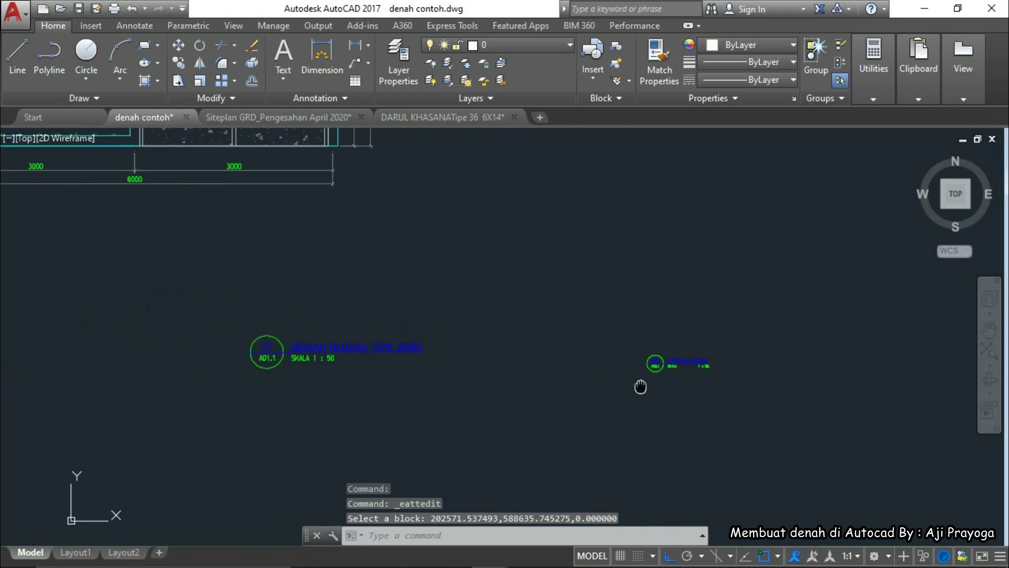
scroll(671, 376, "up", 3)
scroll(638, 353, "down", 3)
scroll(649, 358, "up", 3)
scroll(651, 373, "down", 4)
scroll(345, 353, "up", 6)
scroll(344, 354, "down", 8)
Step: Turn Ortho off and move the DENAH RUMAH TIPE 30/60 title block to just below the dimensions at the plan's lower left
middle_click_drag(345, 354, 502, 363)
scroll(502, 363, "up", 2)
scroll(398, 341, "up", 4)
left_click(532, 408)
left_click(496, 360)
scroll(496, 361, "down", 6)
type("m")
key("space")
left_click(574, 456)
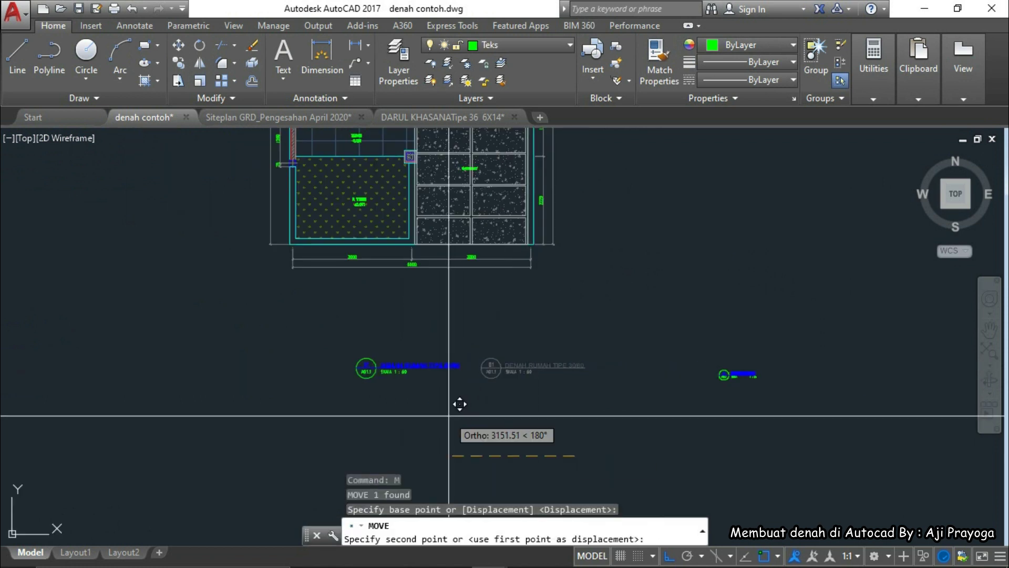
key("F8")
left_click(387, 383)
key("Escape")
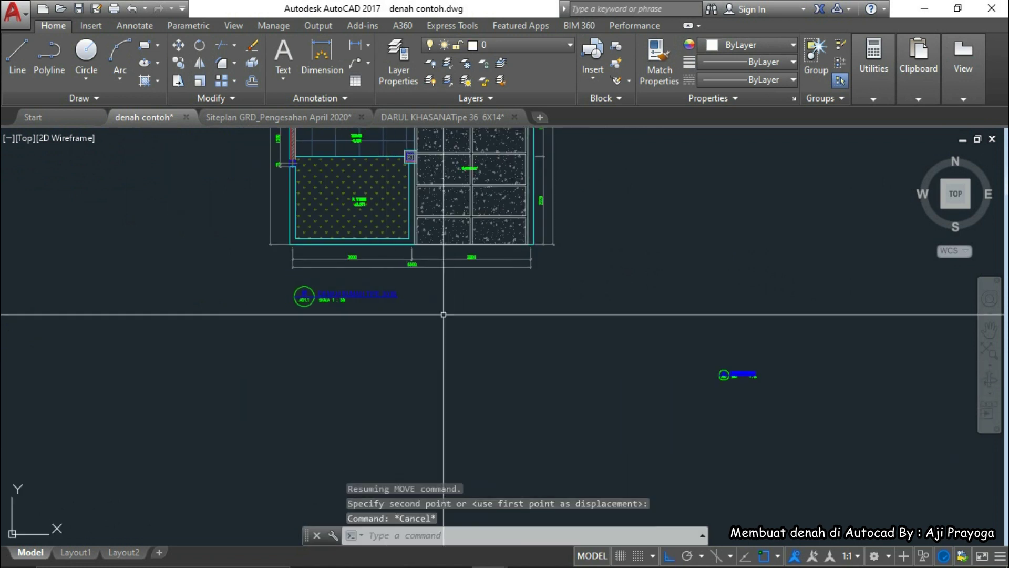
Step: Inspect the house plan and its title block in the new position
scroll(429, 283, "up", 4)
scroll(419, 284, "down", 6)
middle_click_drag(501, 181, 509, 275)
scroll(510, 271, "up", 4)
middle_click_drag(508, 235, 513, 274)
scroll(504, 212, "up", 2)
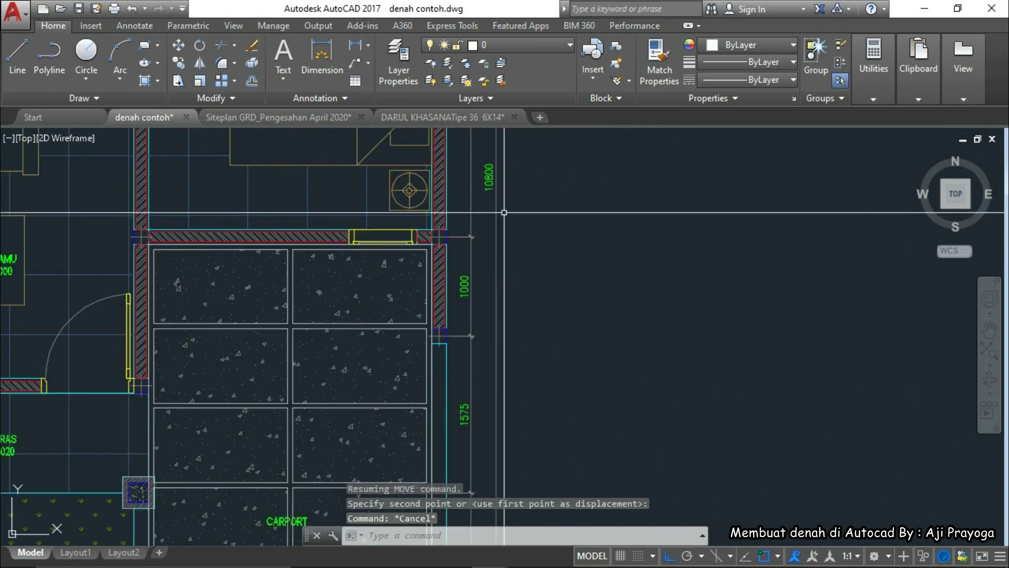
scroll(504, 213, "down", 3)
scroll(374, 381, "up", 3)
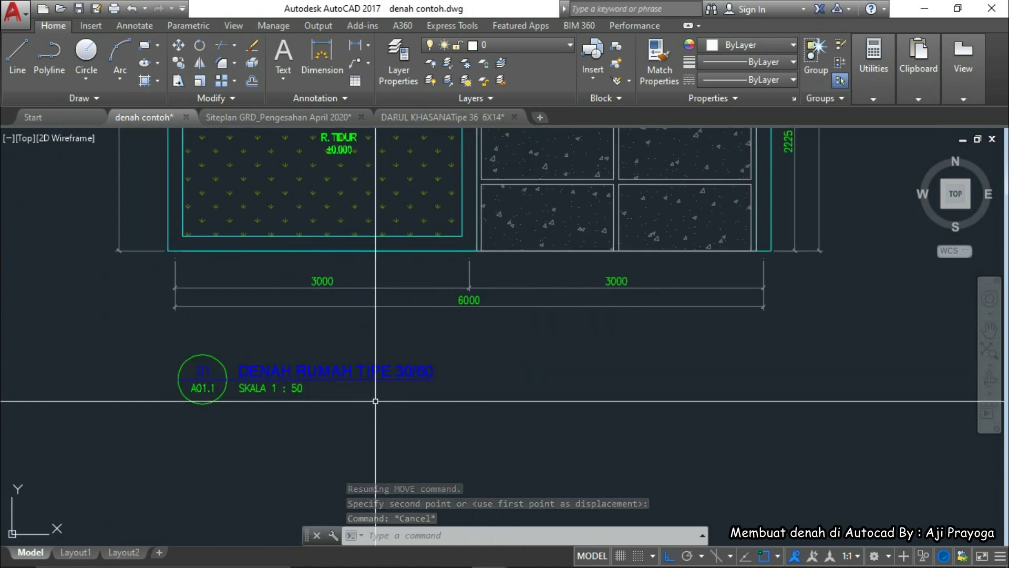
Step: Shorten the house plan title block's second title attribute to %%UDENAH RUMAH
double_click(340, 370)
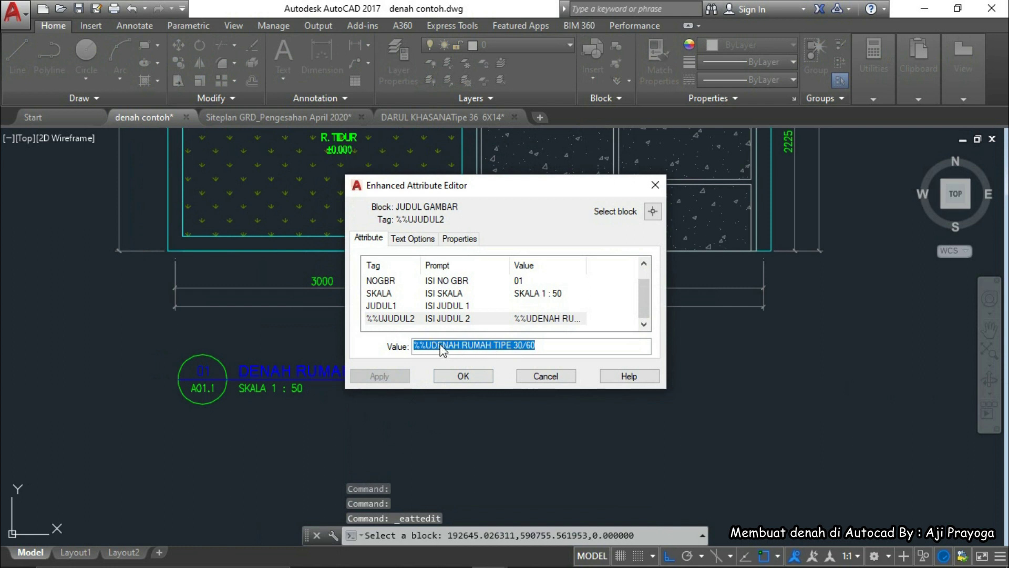
mouse_move(493, 350)
left_mouse_down()
mouse_move(568, 359)
mouse_move(503, 348)
left_mouse_up()
key("BackSpace")
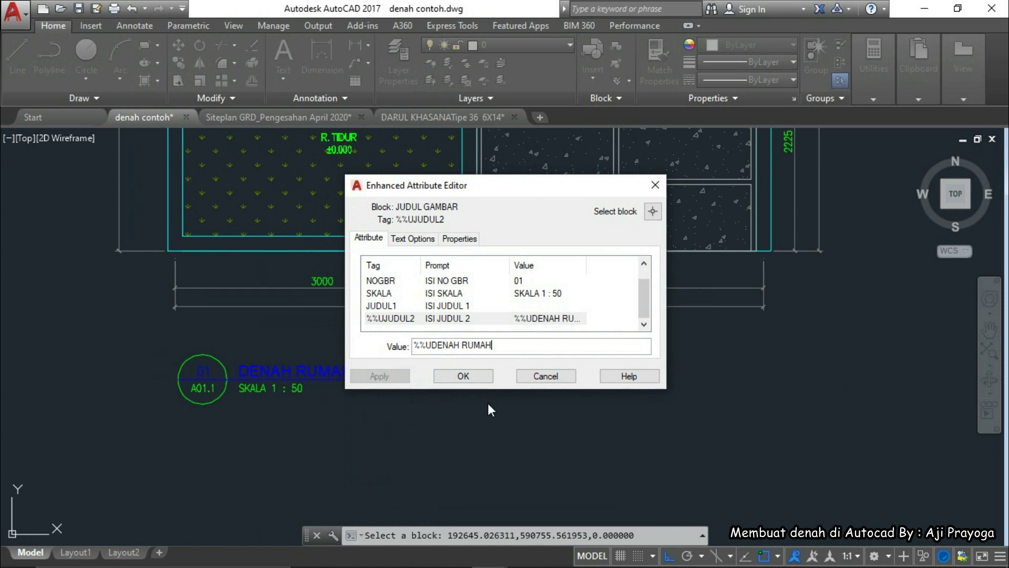
left_click(439, 376)
scroll(426, 419, "down", 3)
scroll(394, 402, "up", 4)
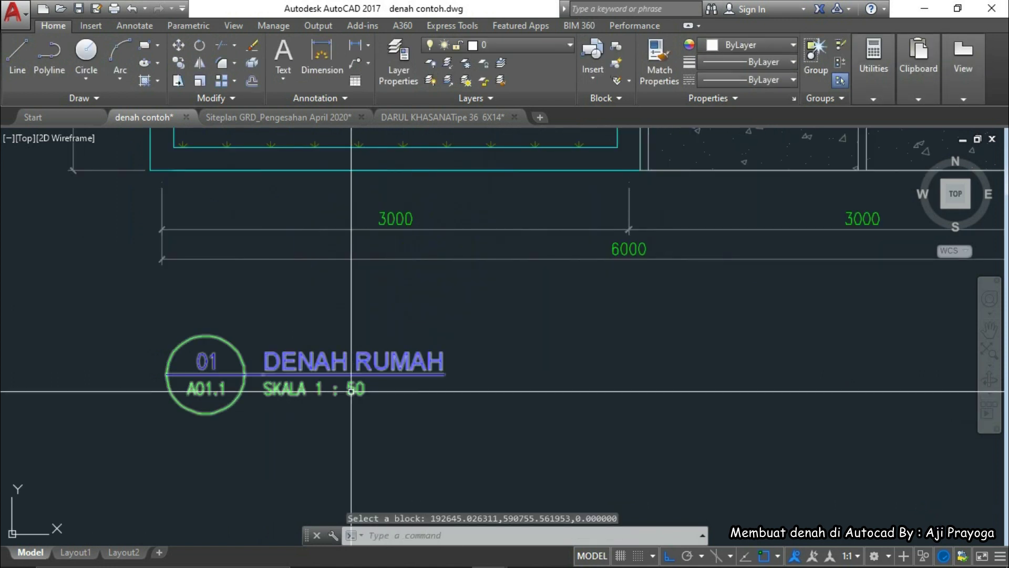
Step: Widen the spacing between SKALA and 1 : 50 in the house plan title block's scale attribute to align with the underline's end
double_click(295, 389)
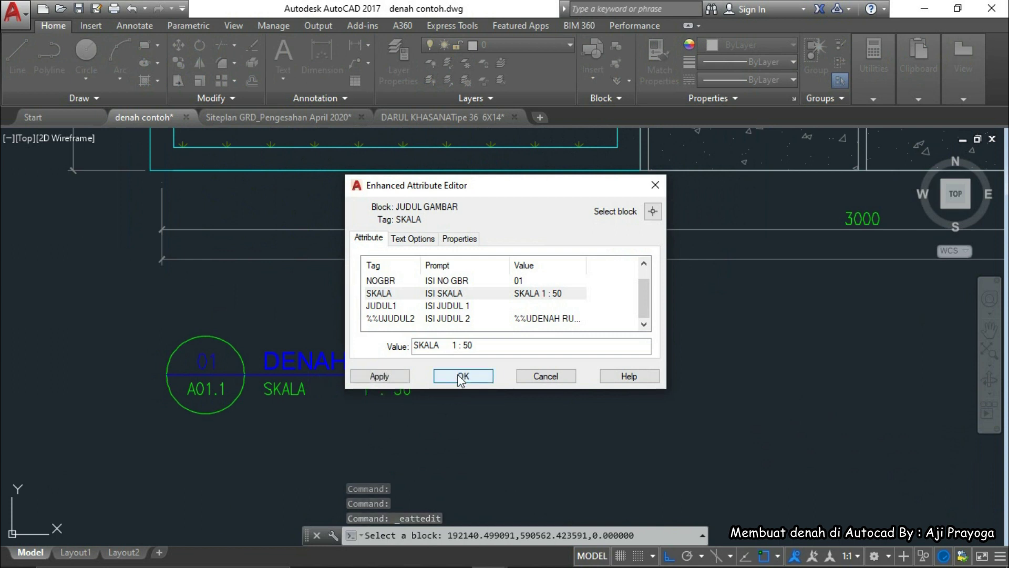
left_click(461, 376)
double_click(420, 395)
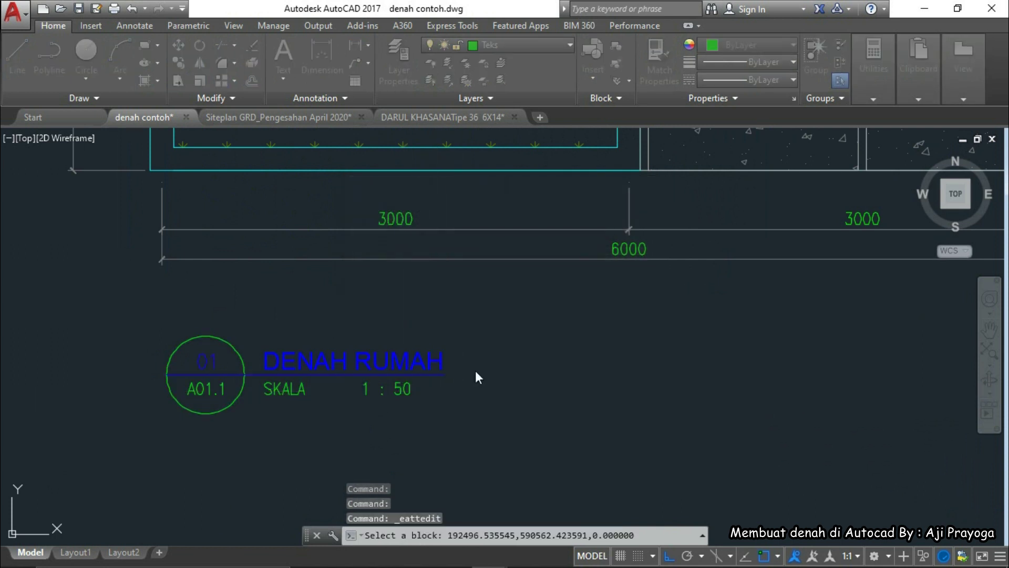
left_click(463, 377)
key("Escape")
key("Escape")
Step: Copy the DENAH RUMAH title block straight down into the empty space below the original
scroll(372, 333, "down", 4)
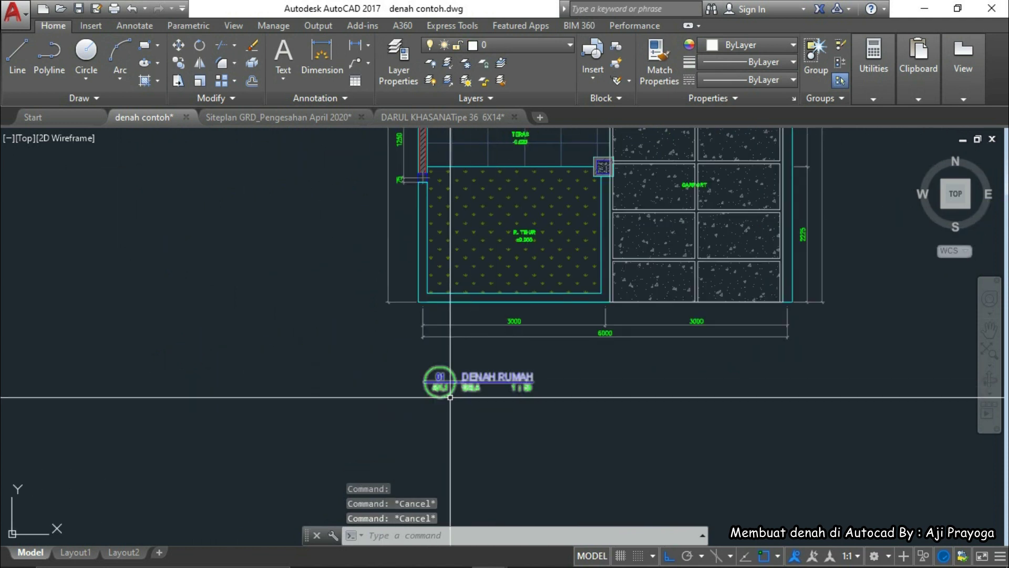
scroll(413, 379, "down", 5)
scroll(518, 412, "up", 7)
scroll(468, 399, "down", 2)
middle_click_drag(466, 414, 499, 347)
left_click(463, 376)
left_click(447, 345)
type("co")
key("Return")
scroll(527, 271, "down", 4)
left_click(527, 270)
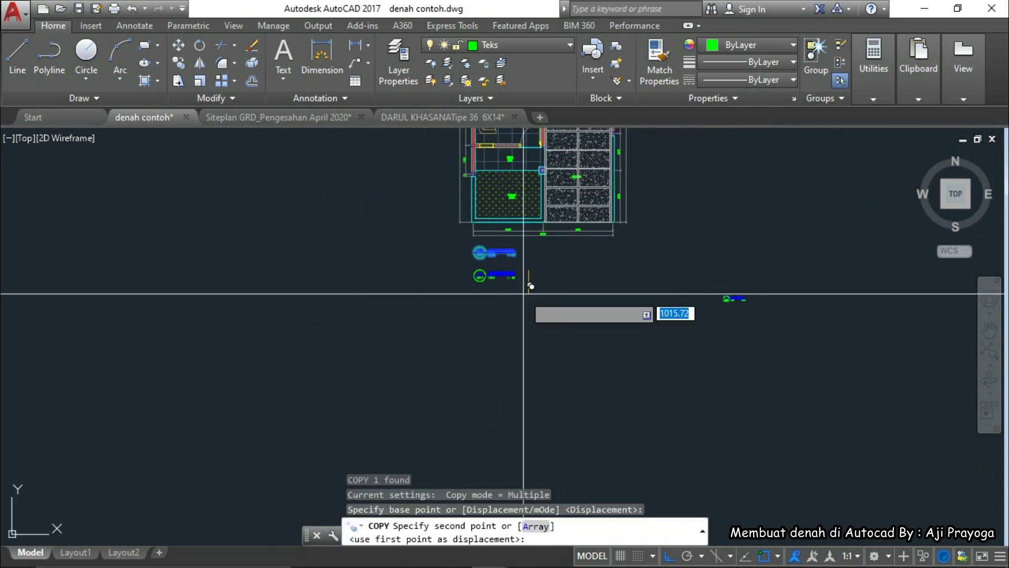
left_click(527, 353)
key("Escape")
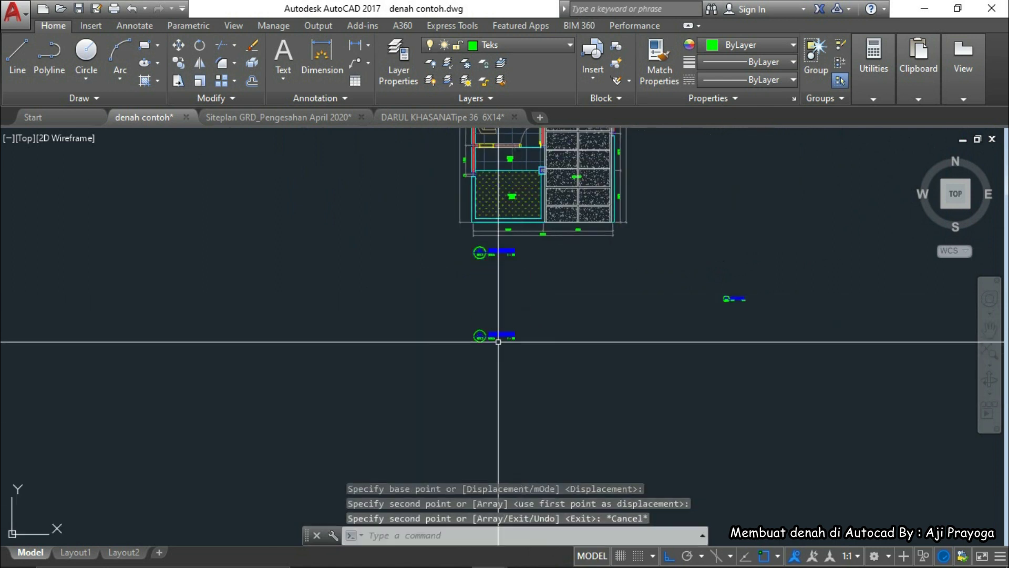
Step: Set the copied title block's NOLBR attribute to S01.1
scroll(515, 331, "up", 5)
left_click(493, 380)
scroll(495, 380, "up", 3)
key("Escape")
key("Escape")
key("Escape")
scroll(363, 347, "up", 1)
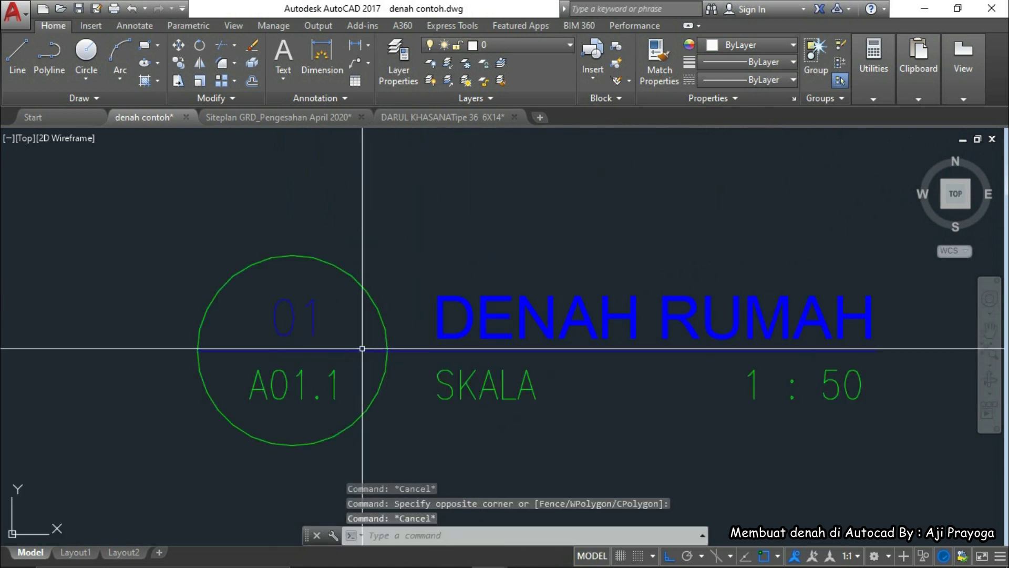
scroll(362, 357, "down", 1)
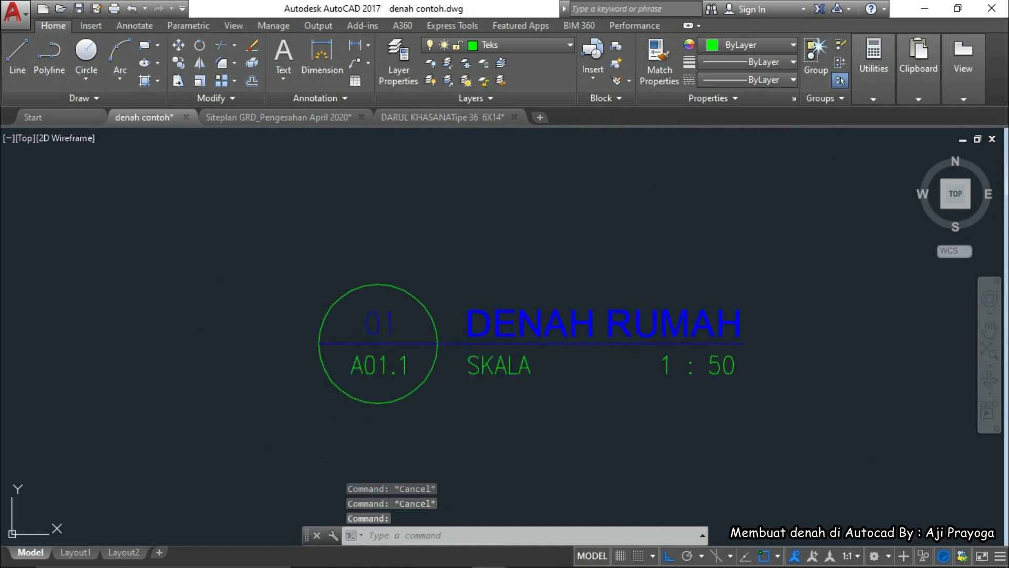
double_click(408, 357)
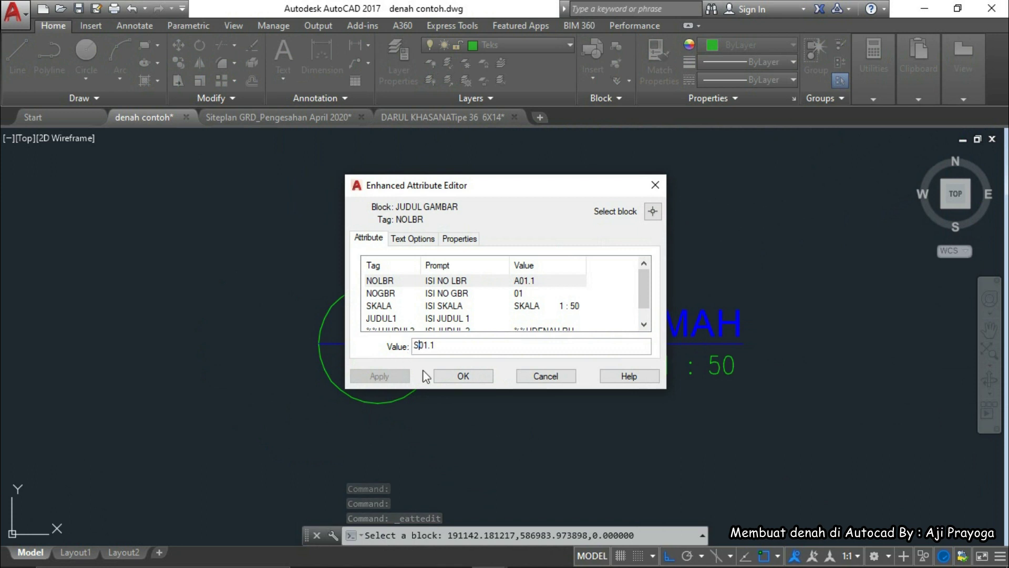
left_click(462, 377)
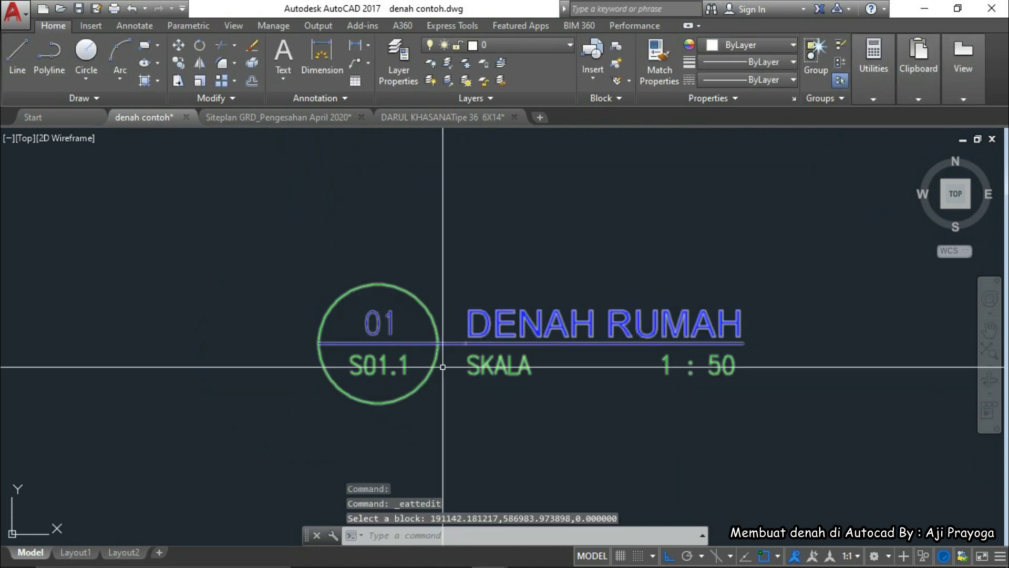
Step: Change the copied title block's second title attribute to %%UDENAH RENCANA BALOK
left_click(366, 332)
left_click(563, 336)
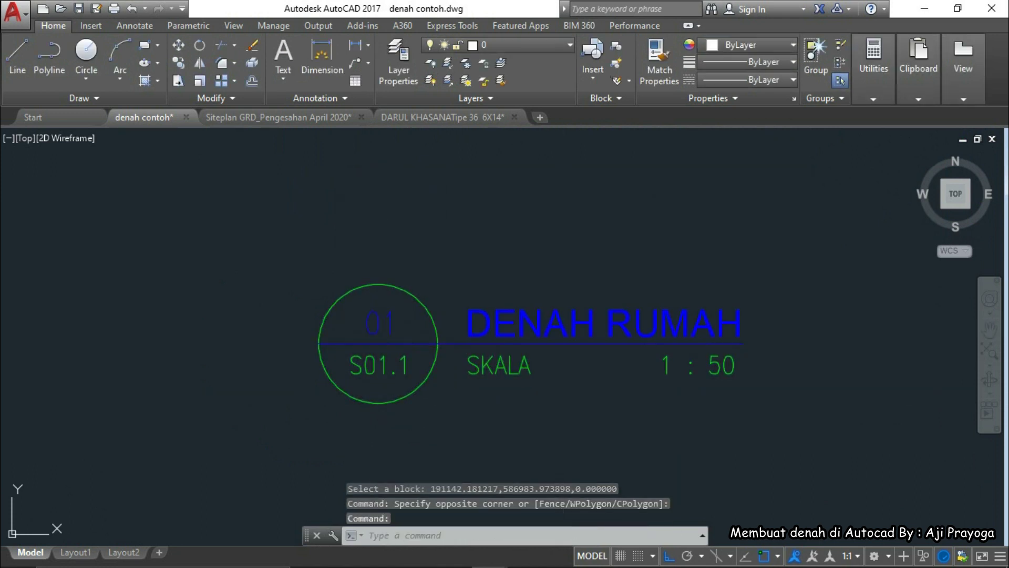
double_click(557, 326)
left_click(465, 345)
left_click_drag(462, 345, 487, 358)
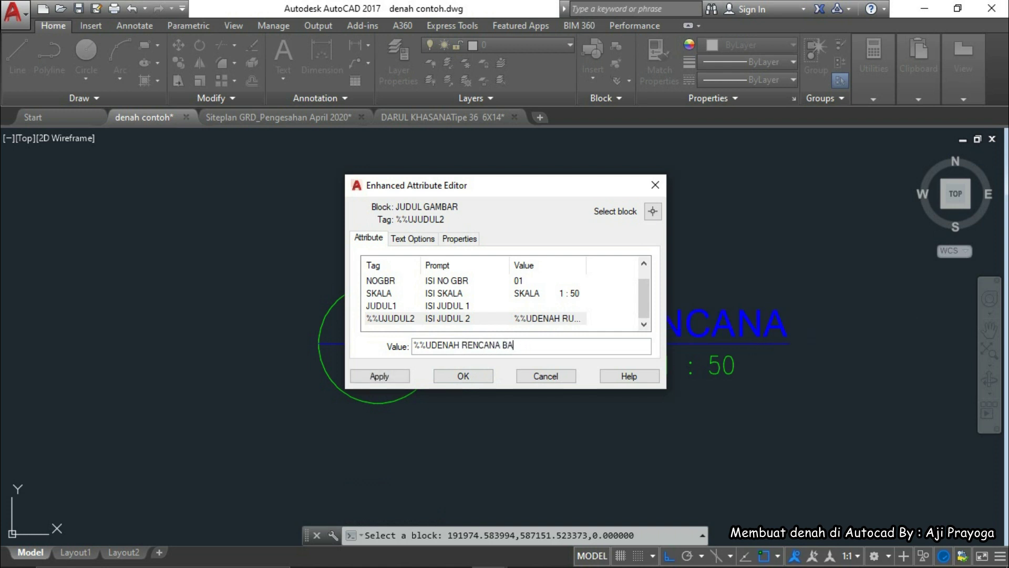
left_click(463, 376)
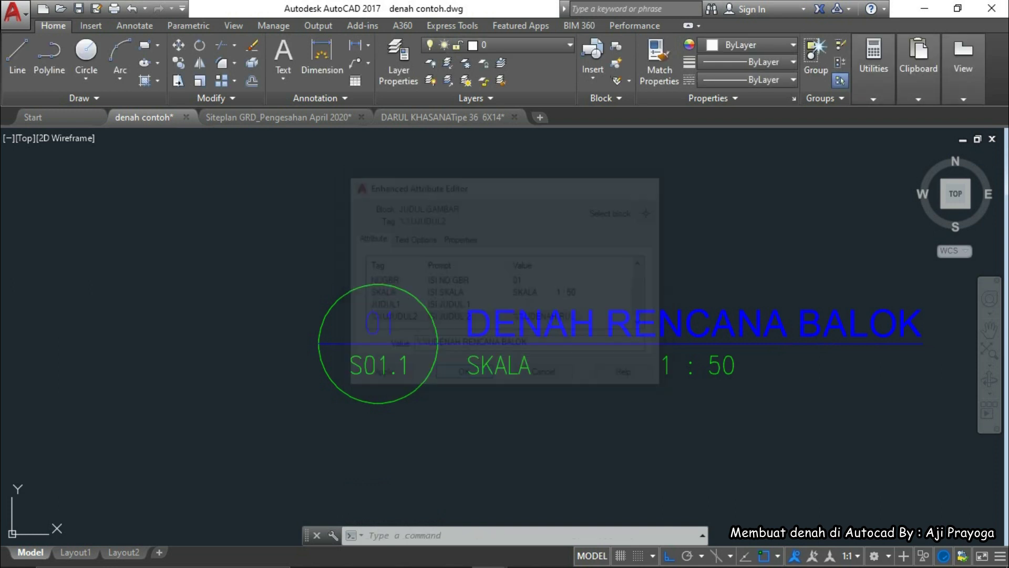
Step: Erase the DENAH RENCANA BALOK and TAMPAK DEPAN title block copies
scroll(536, 345, "down", 3)
scroll(513, 364, "down", 5)
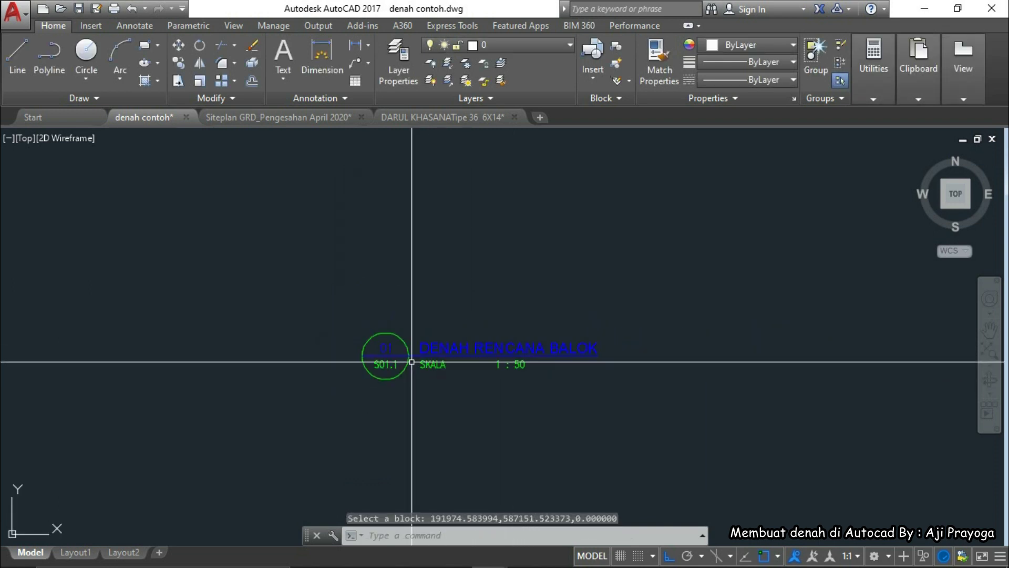
left_click(491, 318)
scroll(457, 347, "down", 2)
mouse_move(558, 339)
middle_mouse_down()
mouse_move(456, 347)
mouse_move(574, 361)
middle_mouse_up()
left_click(697, 348)
left_click(649, 288)
type("e")
key("space")
Step: Move the DENAH RUMAH title block slightly lower beneath the house plan's dimensions
scroll(442, 279, "up", 2)
left_click(439, 285)
scroll(450, 317, "up", 2)
type("m")
key("space")
left_click(584, 351)
left_click(591, 369)
key("Escape")
key("Escape")
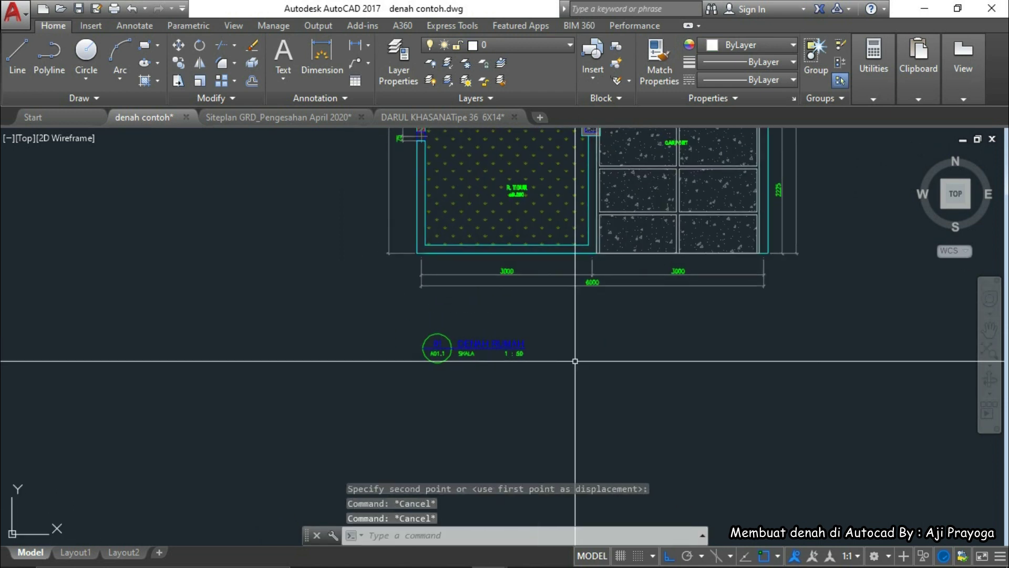
key("Escape")
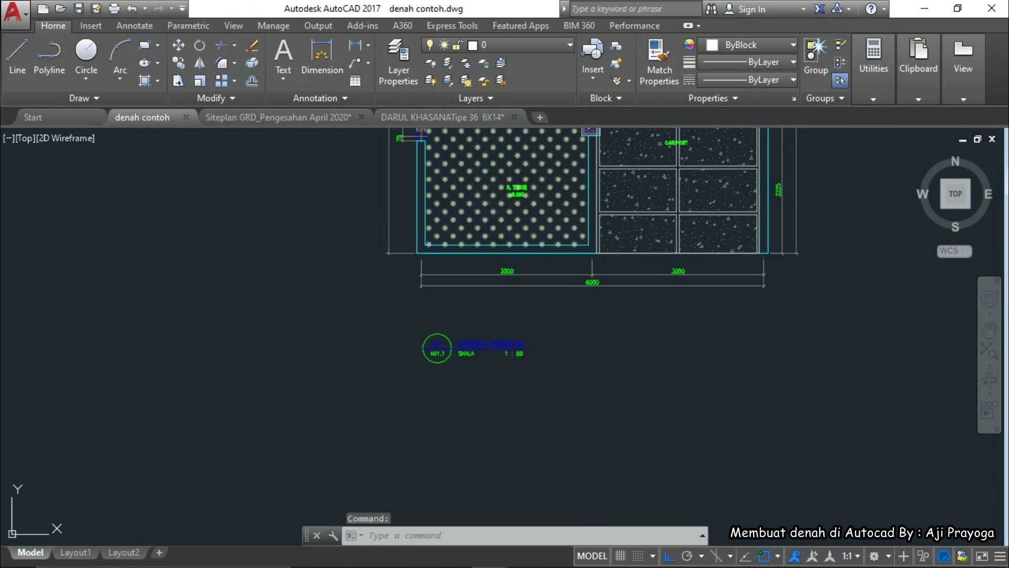
scroll(577, 388, "down", 4)
middle_click_drag(577, 387, 613, 317)
scroll(505, 315, "up", 4)
scroll(338, 266, "up", 6)
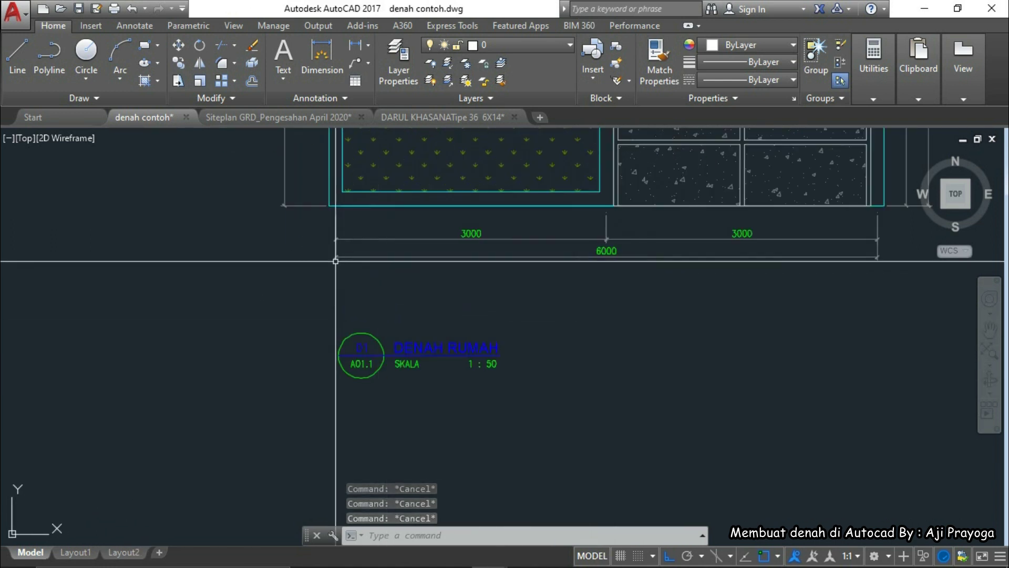
scroll(419, 304, "down", 8)
scroll(436, 313, "down", 2)
type("c")
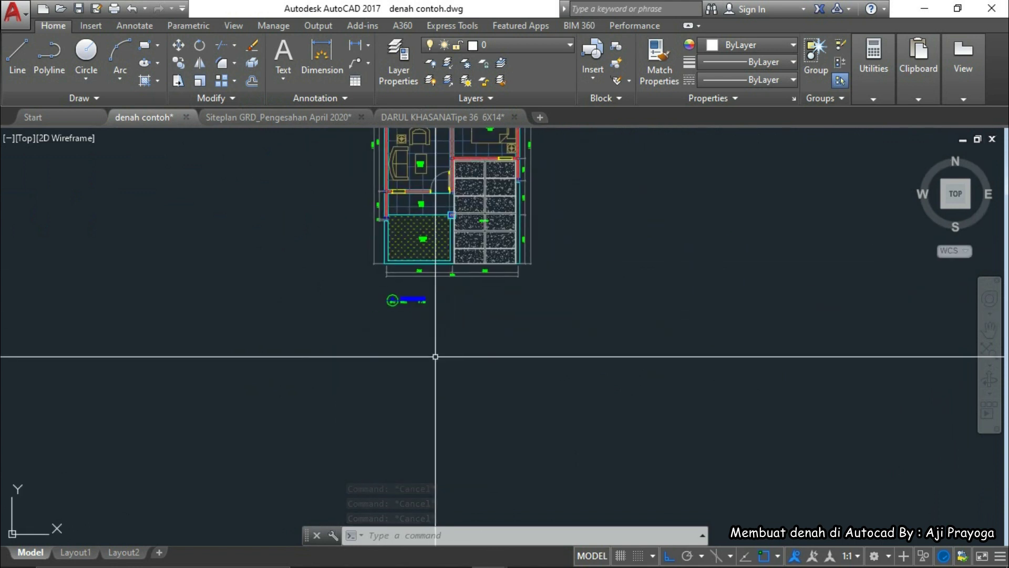
key("Return")
key("Escape")
key("Escape")
key("Escape")
mouse_move(392, 379)
middle_mouse_down()
mouse_move(419, 373)
mouse_move(434, 346)
mouse_move(429, 353)
middle_mouse_up()
type("c")
key("Return")
scroll(406, 352, "up", 2)
scroll(384, 361, "up", 2)
scroll(385, 349, "down", 2)
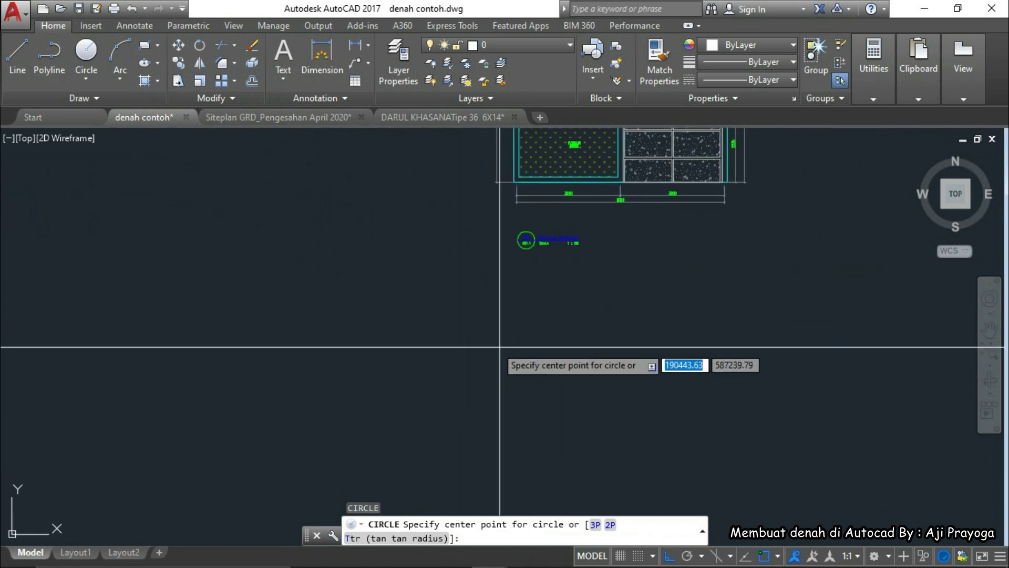
key("Escape")
Step: Draw a circle of radius 95 in the empty space to the lower left of the house plan title block
type("c")
key("Return")
left_click(409, 322)
scroll(432, 323, "up", 2)
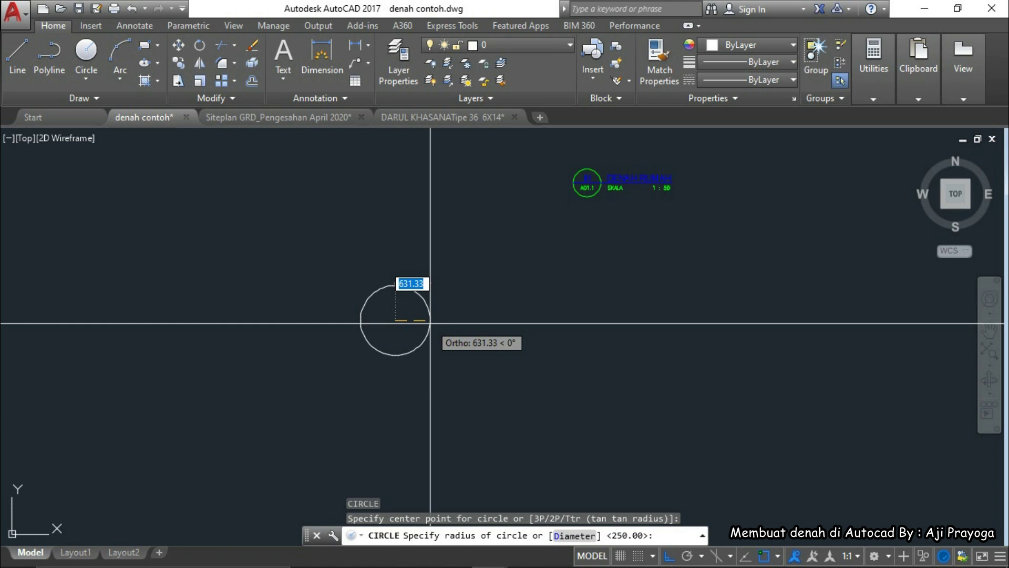
type("95")
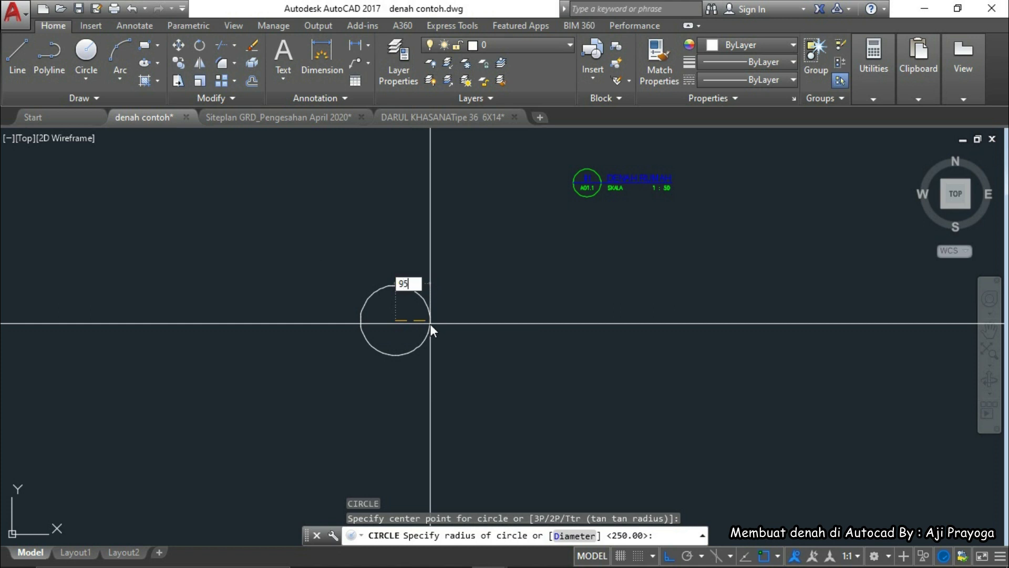
key("Return")
Step: Draw a 110-long horizontal line outward from the new circle's right quadrant
scroll(415, 326, "down", 4)
scroll(405, 330, "up", 2)
mouse_move(411, 332)
middle_mouse_down()
mouse_move(482, 384)
mouse_move(486, 369)
middle_mouse_up()
scroll(494, 386, "down", 5)
scroll(496, 385, "up", 5)
type("L")
key("Return")
scroll(501, 368, "up", 5)
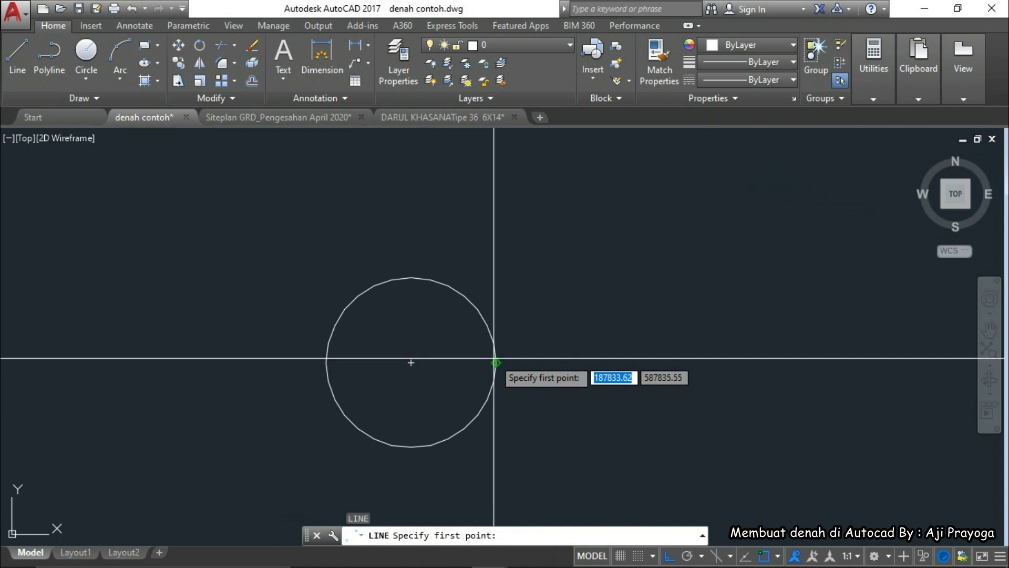
left_click(494, 359)
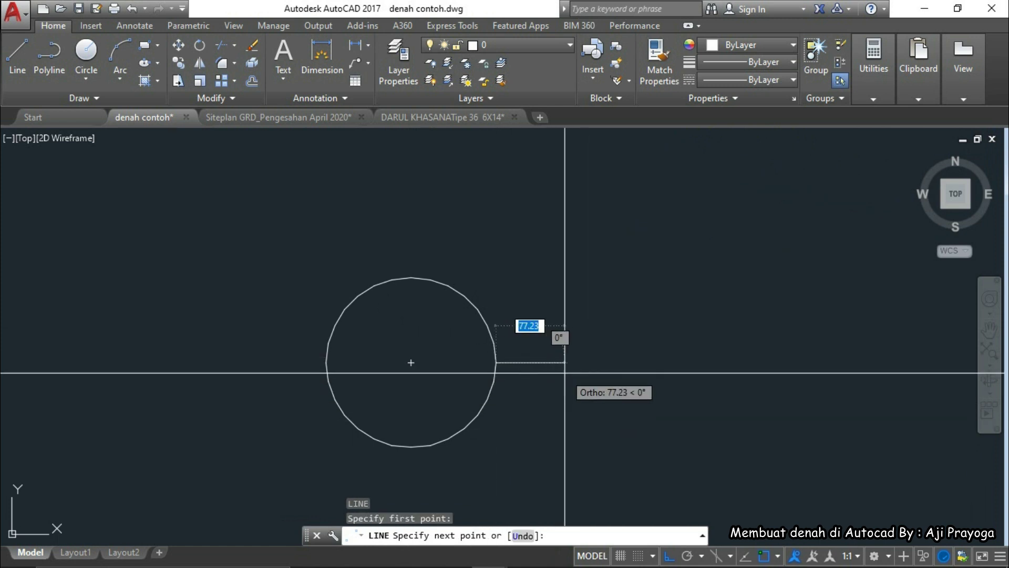
type("11")
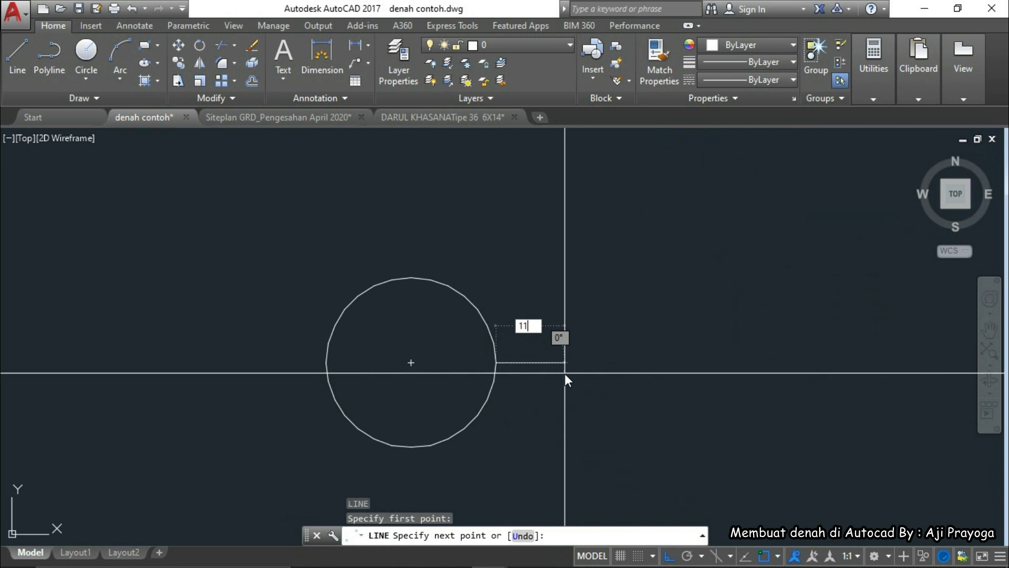
key("BackSpace")
type("10")
key("Return")
scroll(631, 410, "down", 4)
key("Escape")
Step: Assign index color 9 to the circle and its attached line
middle_click_drag(591, 419, 505, 417)
scroll(567, 426, "down", 2)
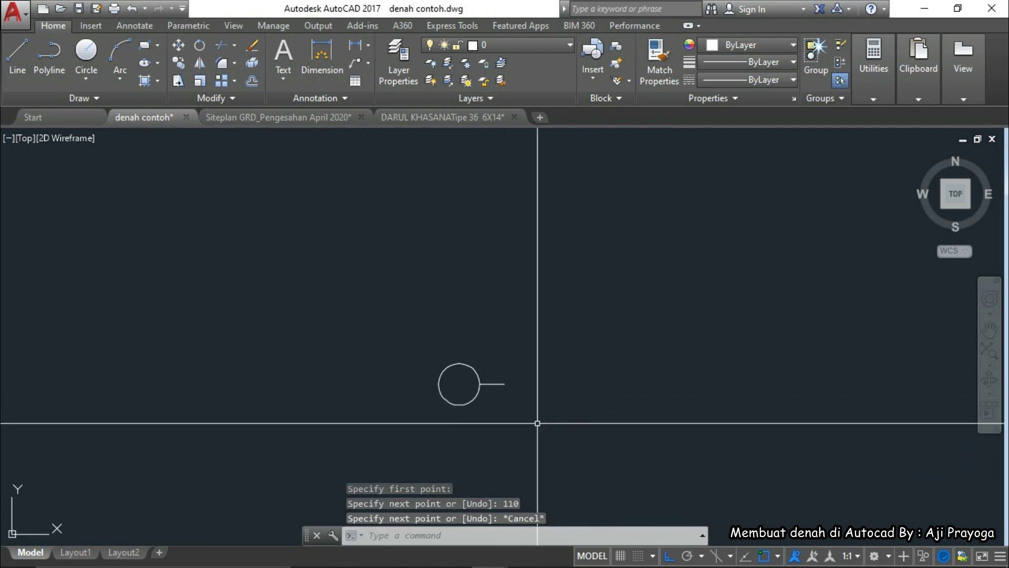
scroll(487, 409, "up", 2)
left_click(579, 439)
left_click(277, 252)
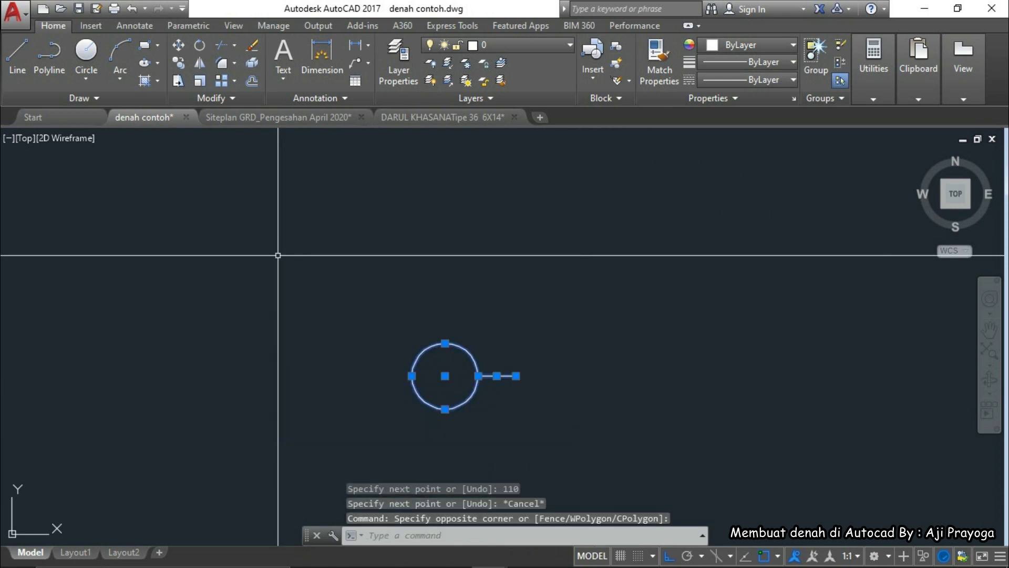
left_click(765, 45)
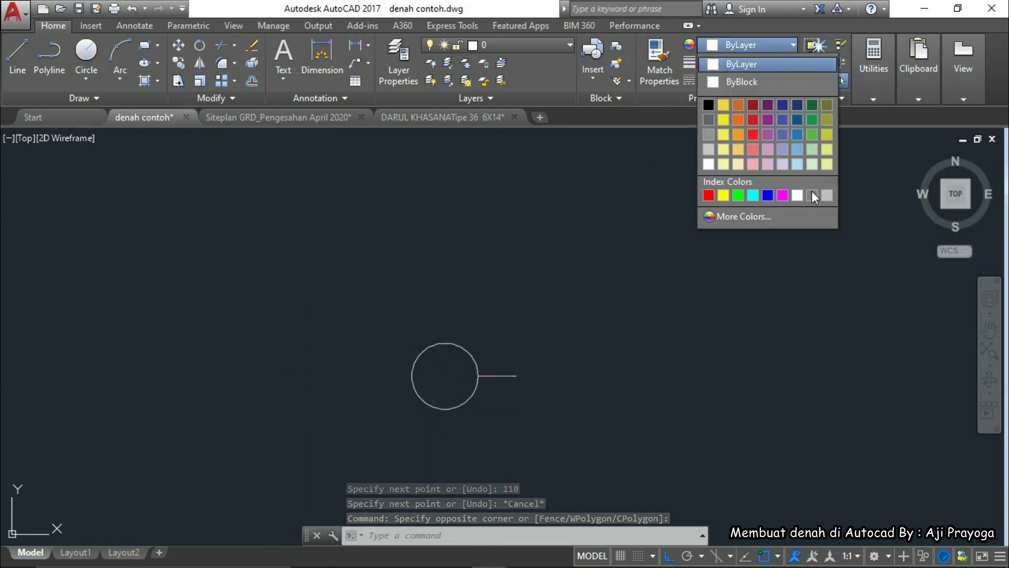
left_click(827, 195)
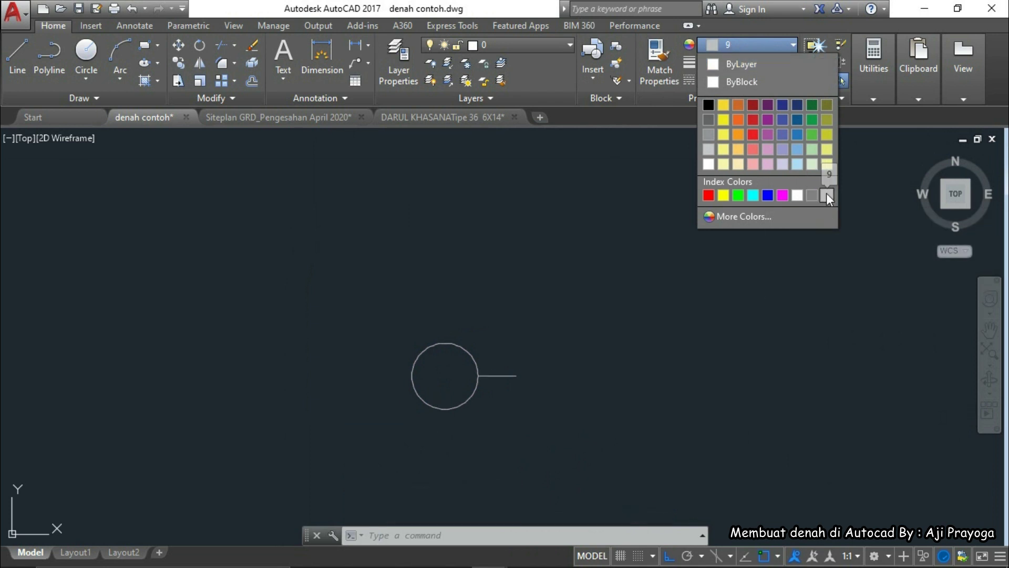
key("Escape")
Step: Define an attribute with tag 1, prompt ISI AS, default 1, Center justification and DIM50 text style, placed inside the circle
scroll(446, 388, "up", 4)
scroll(531, 365, "down", 2)
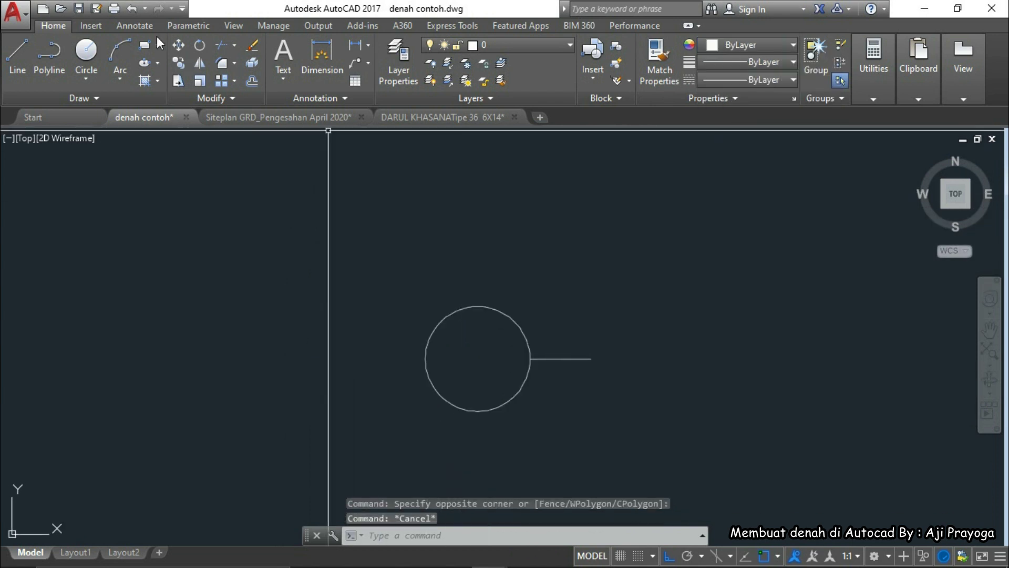
left_click(90, 26)
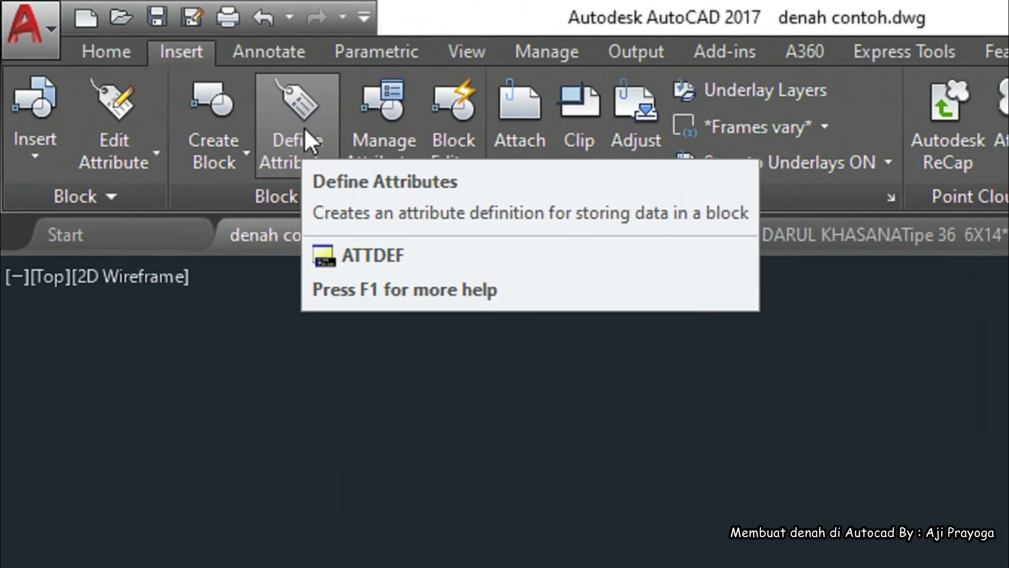
left_click(150, 67)
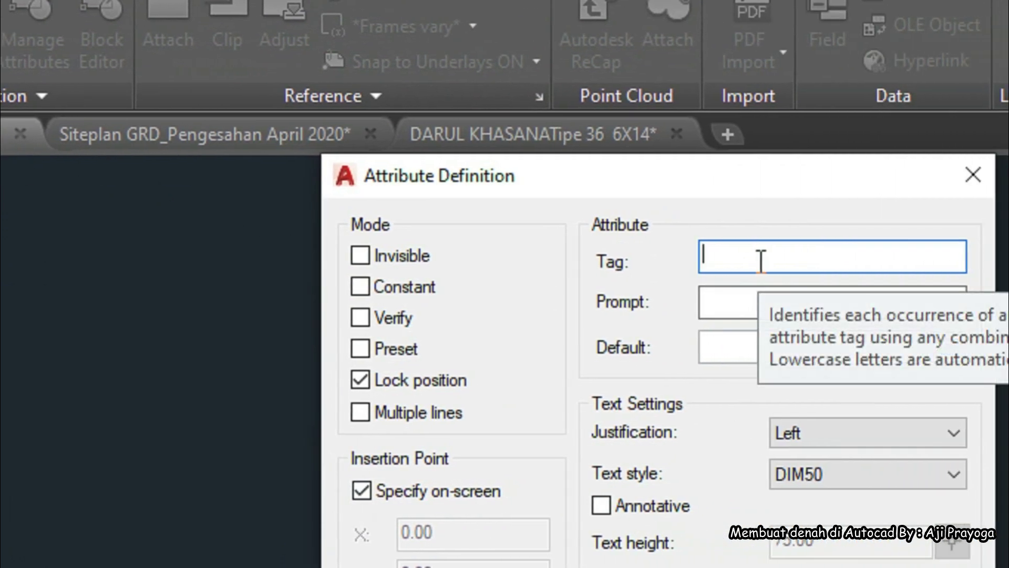
type("1")
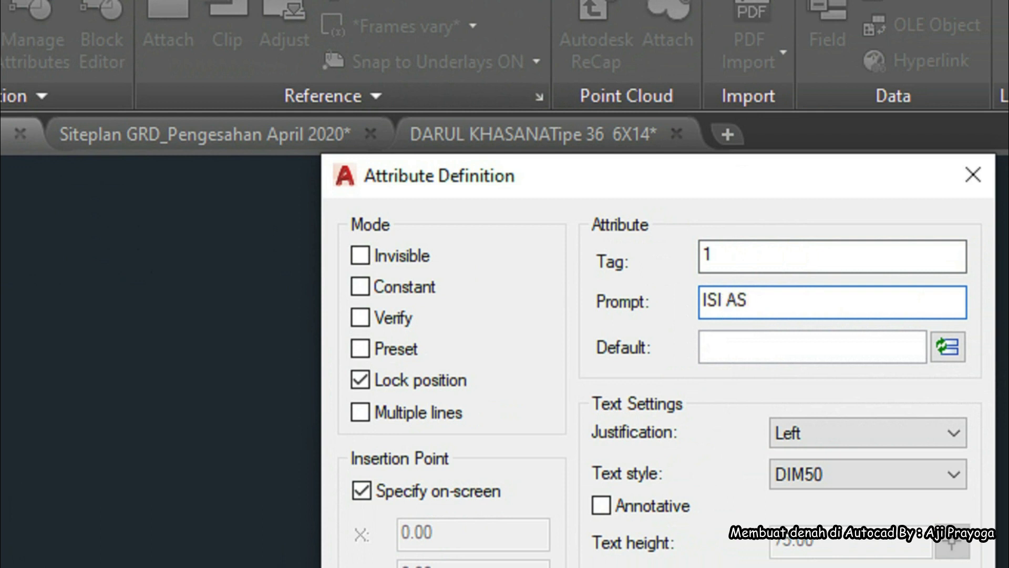
left_click(711, 354)
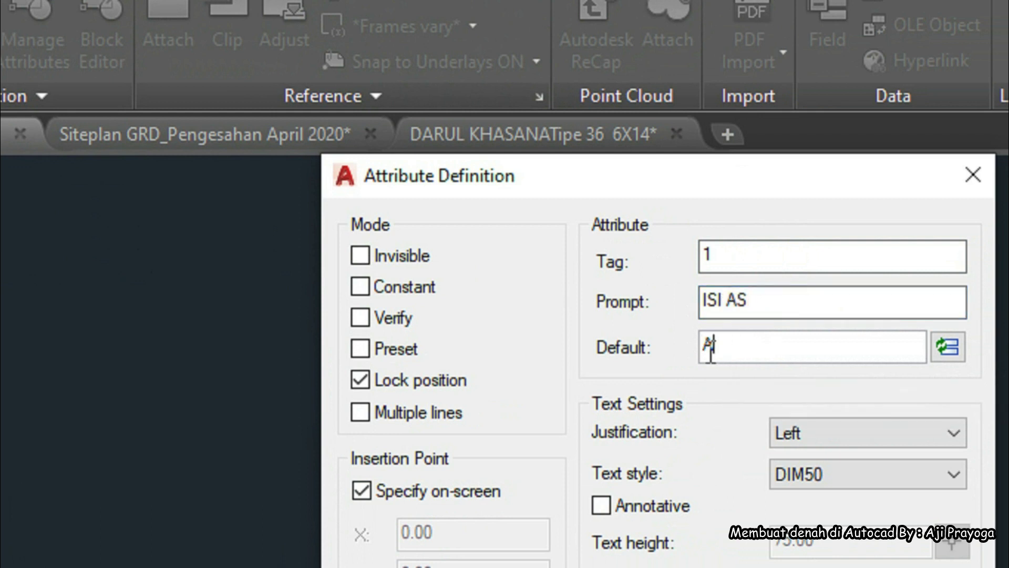
type("1")
left_click(819, 434)
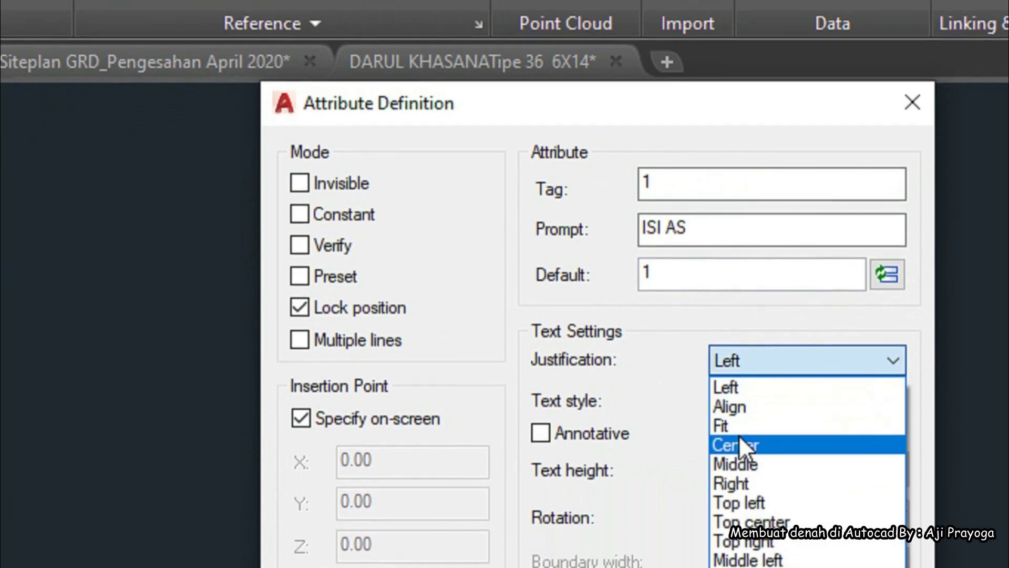
left_click(742, 493)
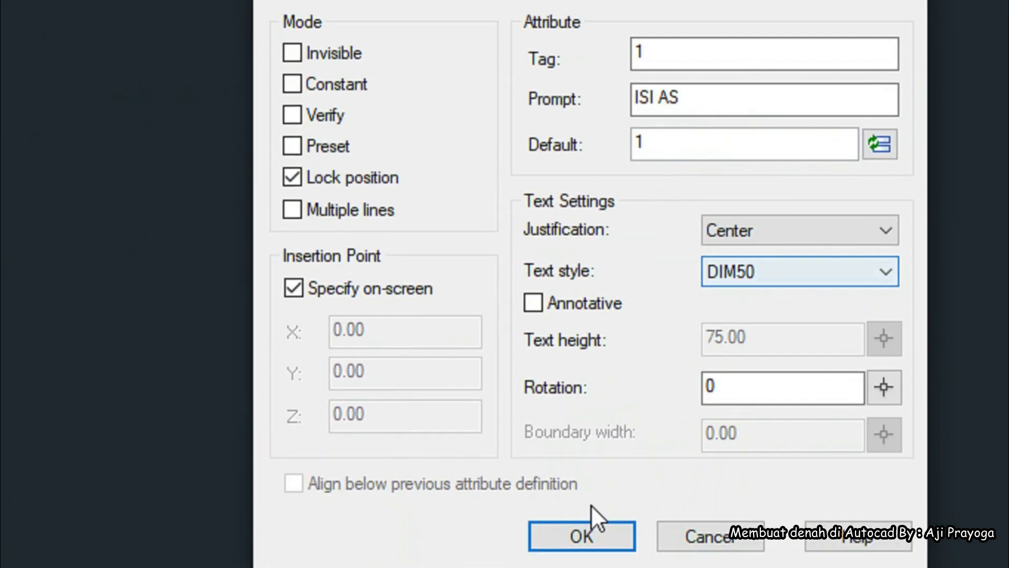
left_click(598, 427)
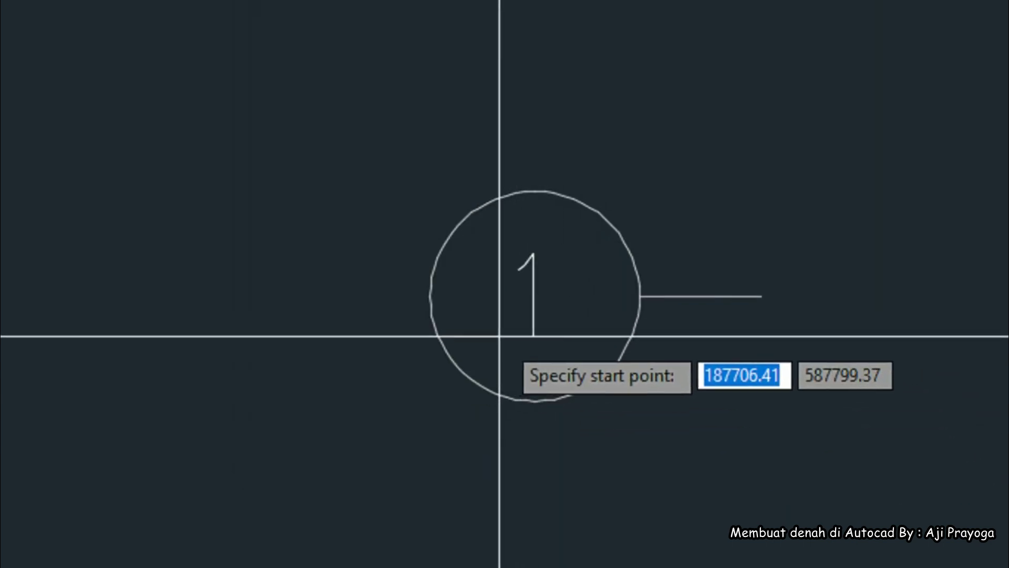
left_click(478, 335)
Step: Move the attribute 1 horizontally and vertically so it sits centred inside its circle
left_click(535, 340)
left_click(503, 325)
type("m")
key("Return")
left_click(644, 430)
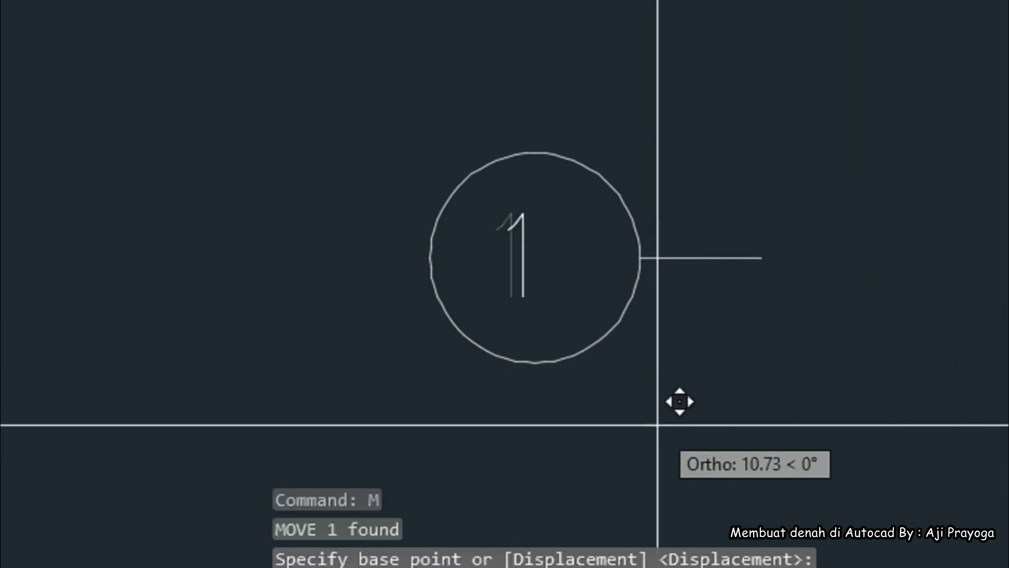
left_click(673, 421)
left_click(555, 284)
left_click(530, 281)
key("Return")
left_click(777, 465)
left_click(772, 467)
scroll(627, 306, "down", 4)
middle_click_drag(644, 334, 590, 263)
scroll(544, 203, "up", 3)
scroll(547, 234, "down", 8)
scroll(612, 276, "up", 8)
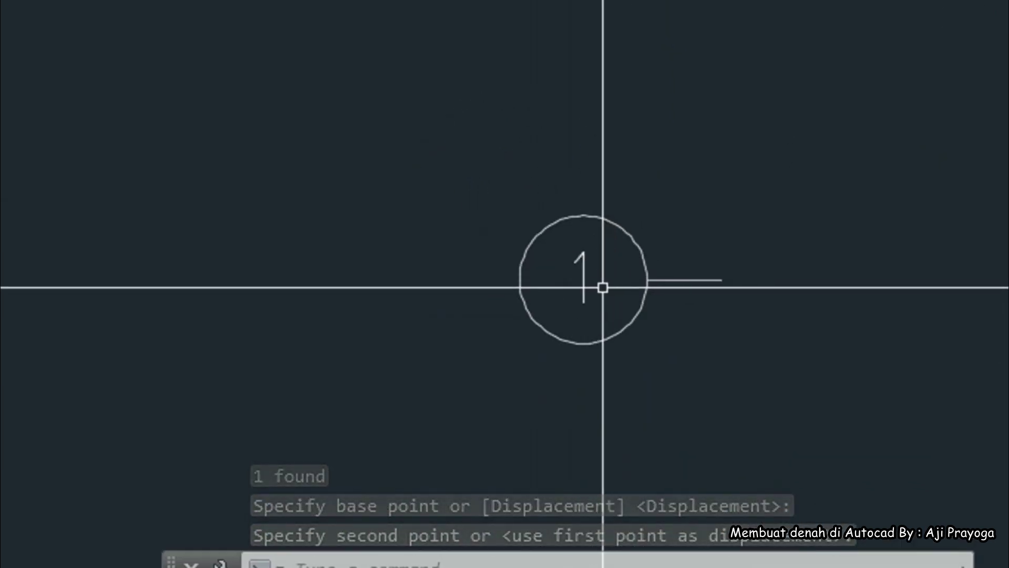
left_click(601, 287)
left_click(555, 286)
scroll(642, 306, "up", 2)
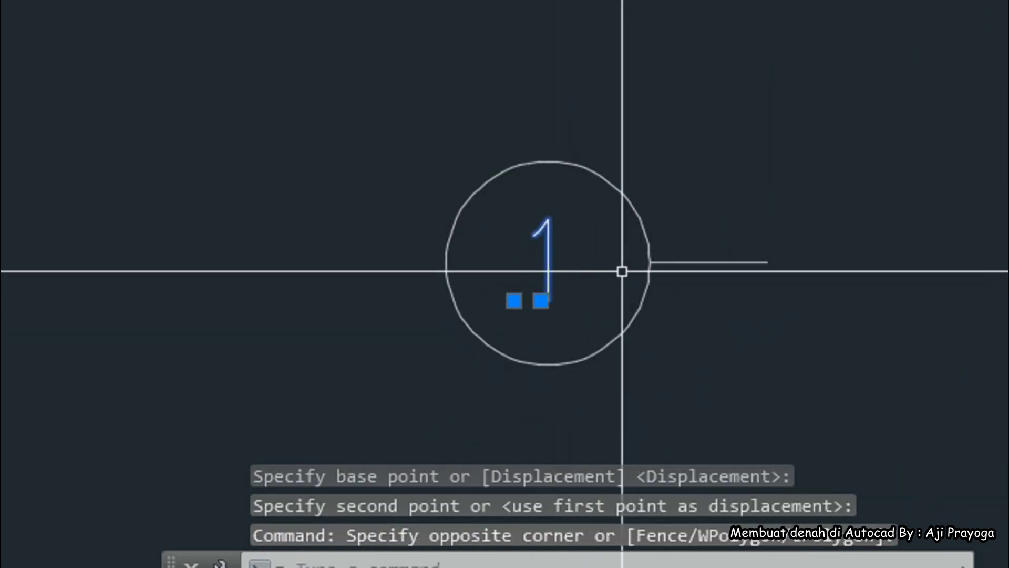
key("Escape")
key("Escape")
key("Escape")
scroll(399, 252, "down", 2)
scroll(535, 284, "up", 4)
scroll(520, 247, "down", 2)
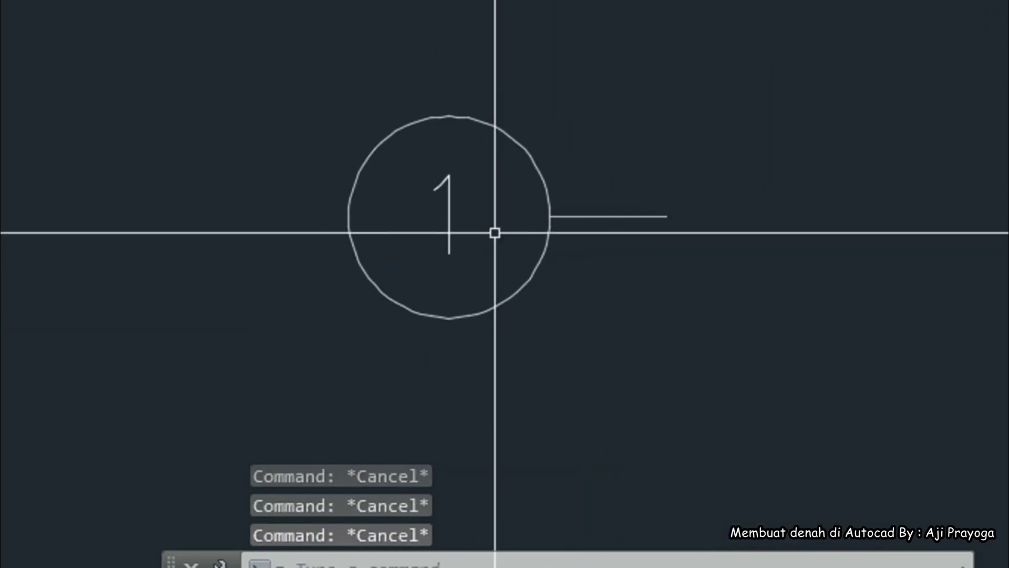
scroll(494, 233, "up", 3)
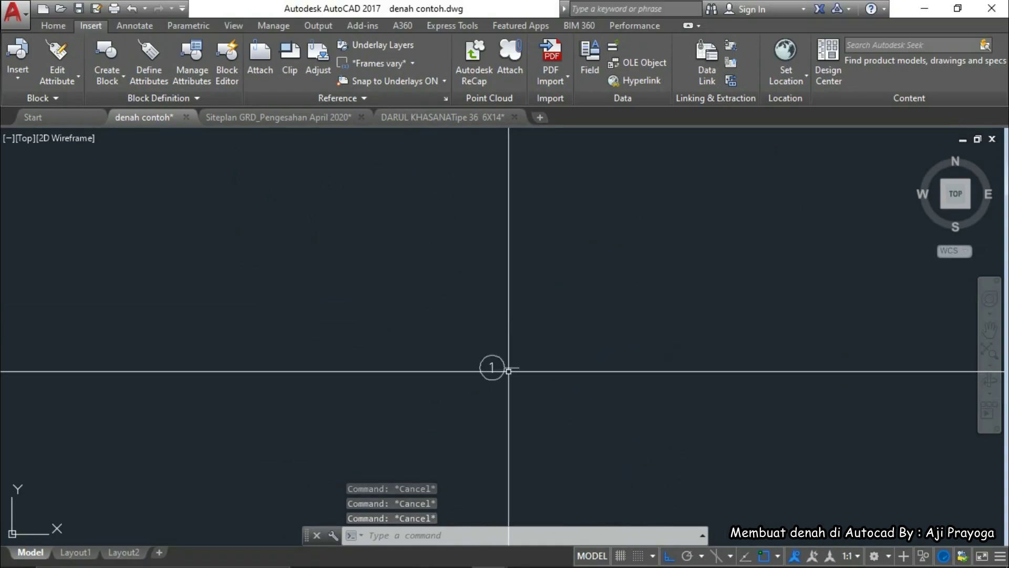
Step: Assign the color Blue to the attribute 1 inside the circle
left_click(482, 363)
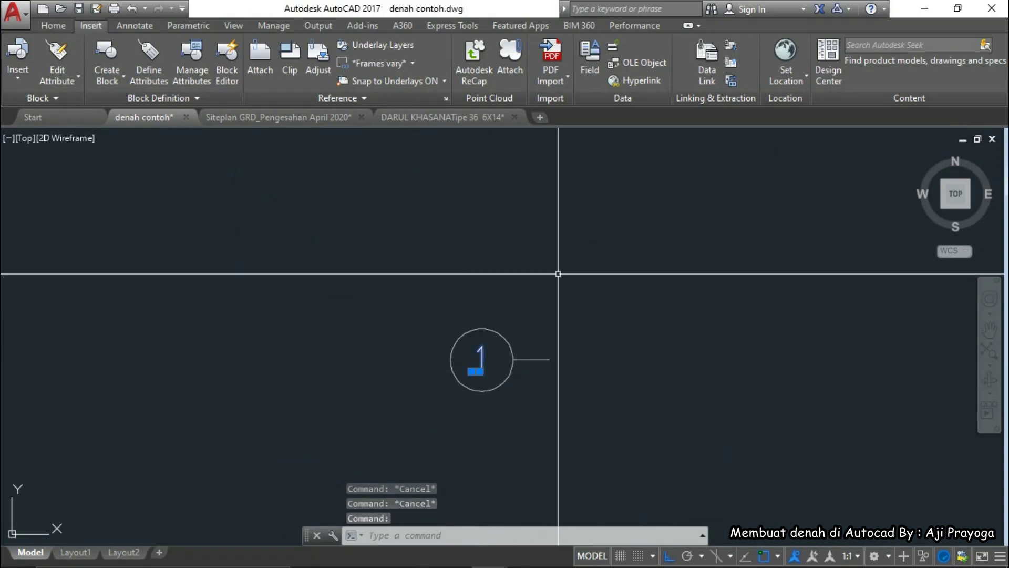
left_click(55, 30)
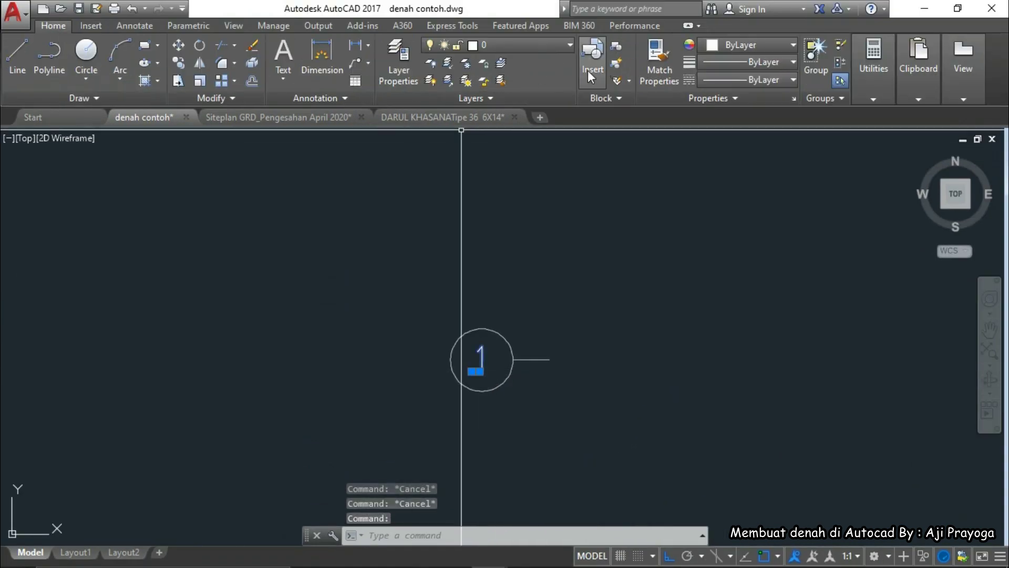
left_click(739, 46)
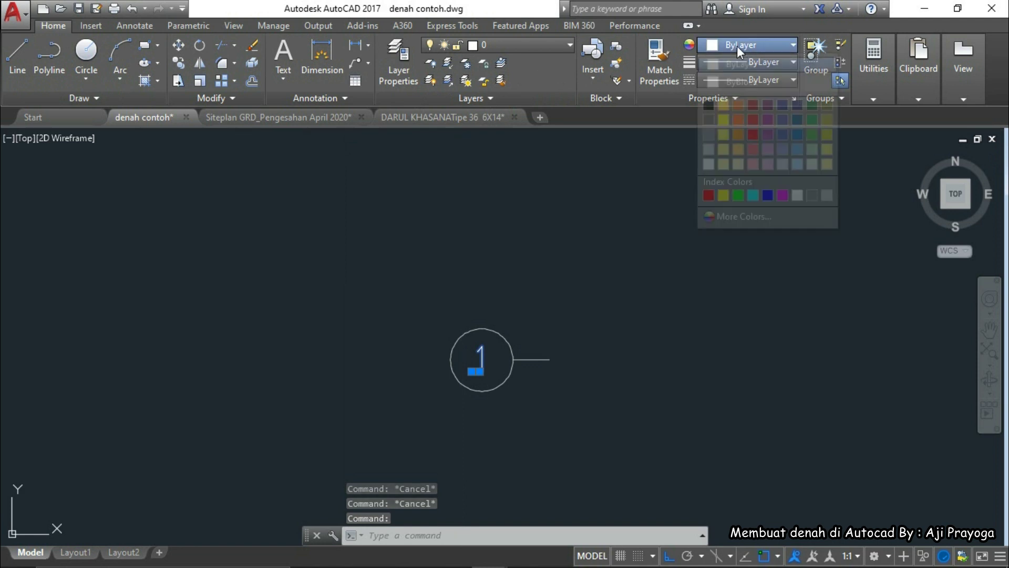
left_click(768, 196)
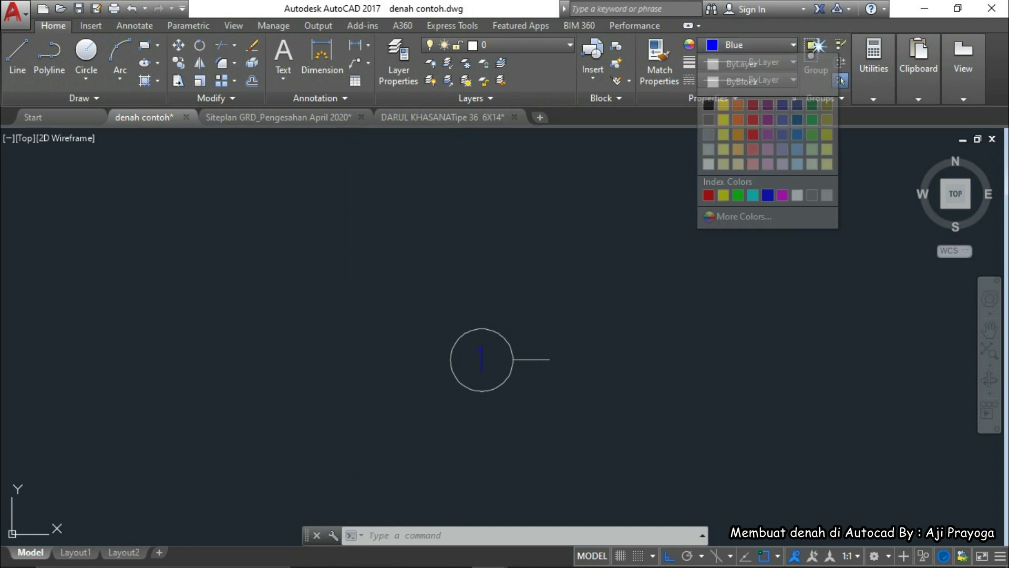
key("Escape")
key("Escape")
scroll(552, 392, "down", 2)
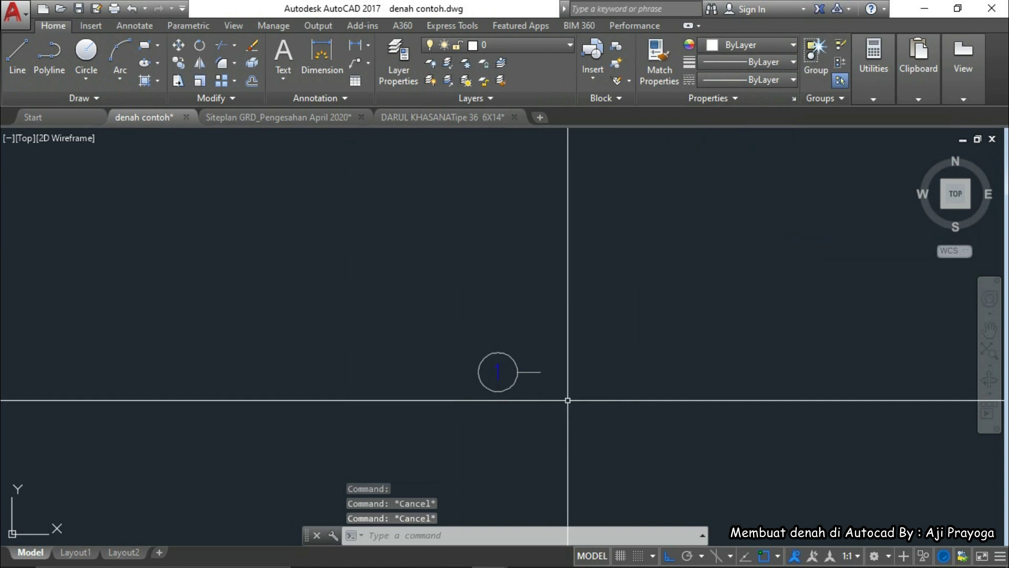
scroll(537, 395, "up", 4)
left_click(574, 357)
left_click(526, 393)
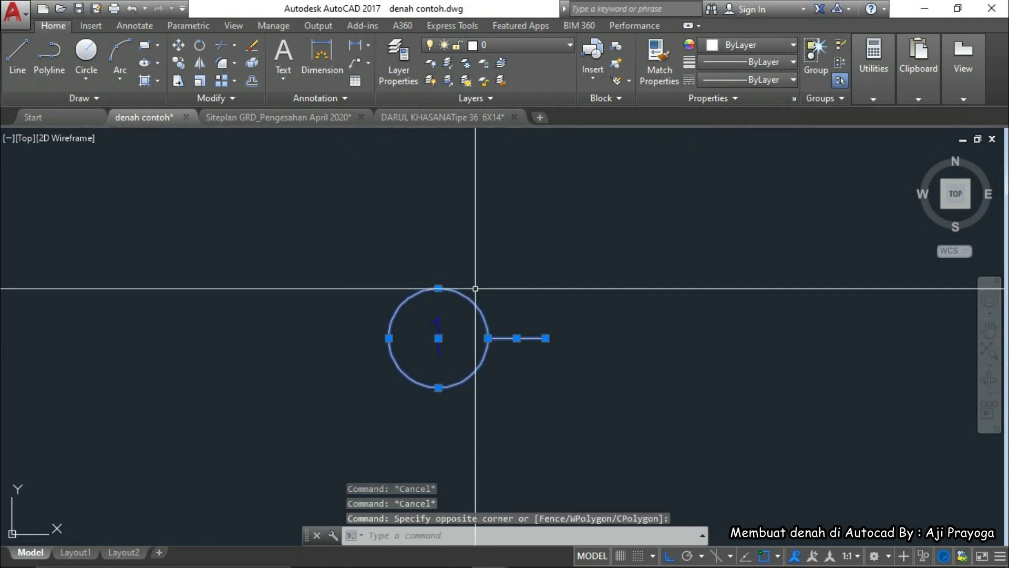
middle_click_drag(562, 351, 523, 355)
type("RO")
key("Return")
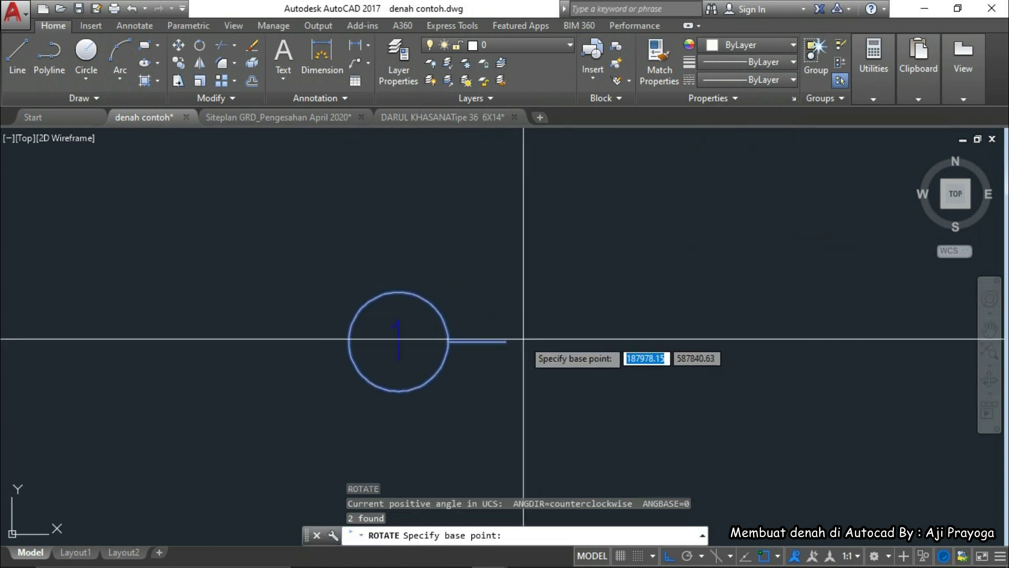
left_click(527, 344)
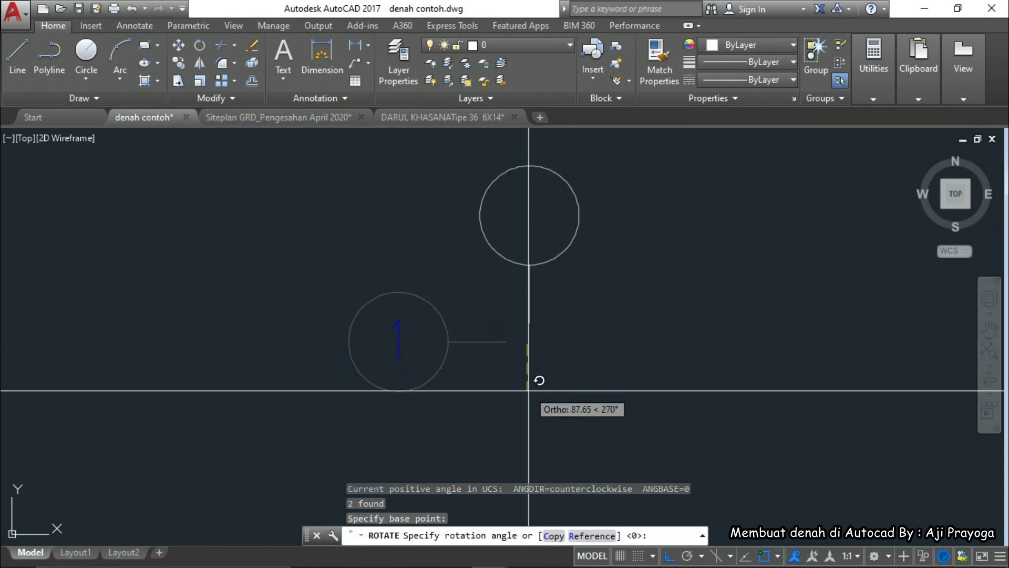
key("Escape")
Step: Rotate a copy of the circle and its line by 270° about a point just beyond the line's free end, leaving out the number
left_click(518, 293)
left_click(436, 371)
middle_click_drag(477, 395, 453, 362)
type("o")
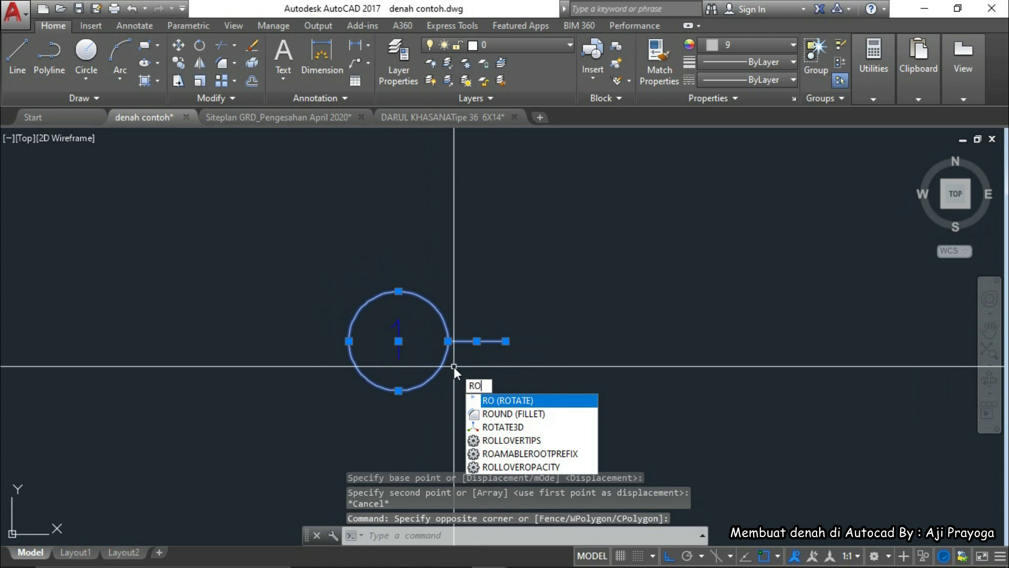
key("Return")
left_click(513, 367)
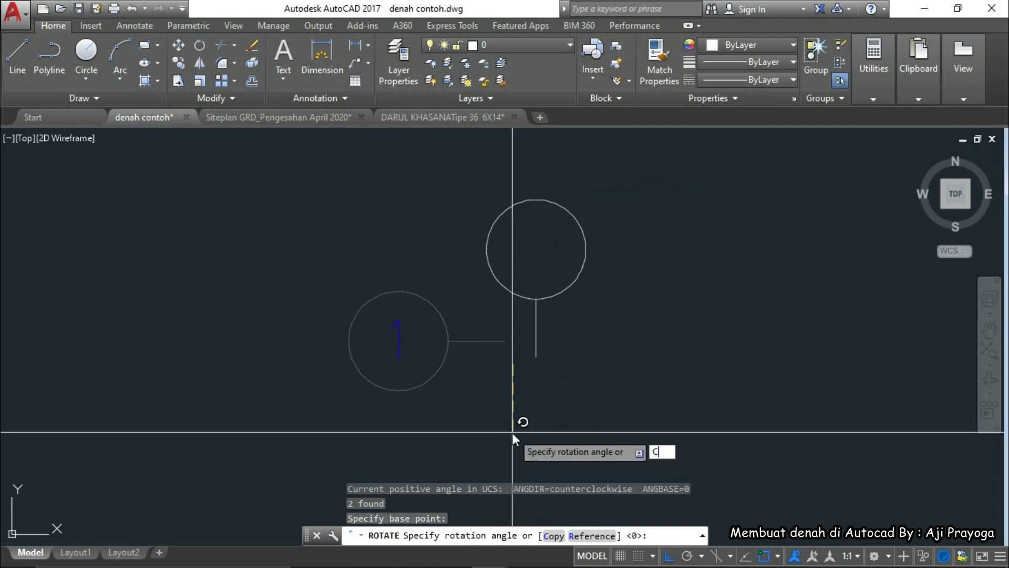
key("Return")
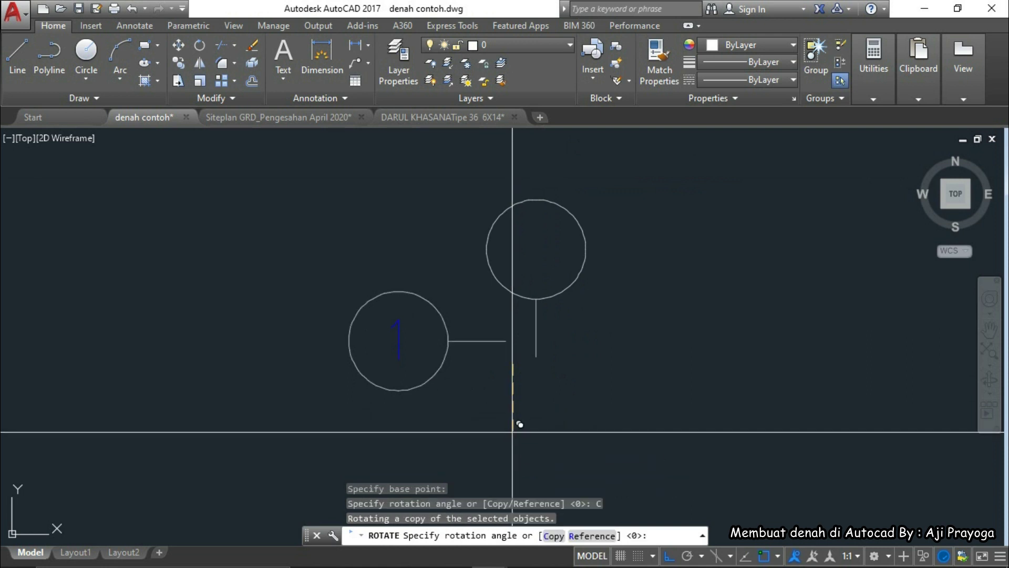
key("Return")
scroll(531, 420, "down", 2)
scroll(556, 351, "up", 2)
Step: Move the rotated circle and vertical line horizontally away from the original axis bubble
left_click(555, 351)
left_click(482, 288)
middle_click_drag(552, 353, 503, 361)
type("m")
left_click(498, 407)
left_click(604, 405)
scroll(580, 393, "down", 3)
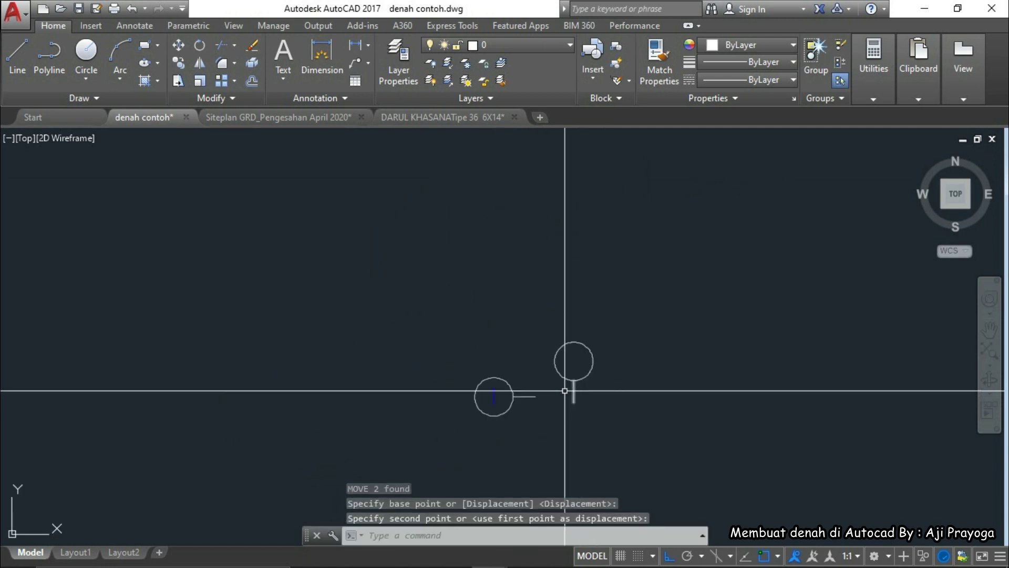
scroll(473, 400, "up", 2)
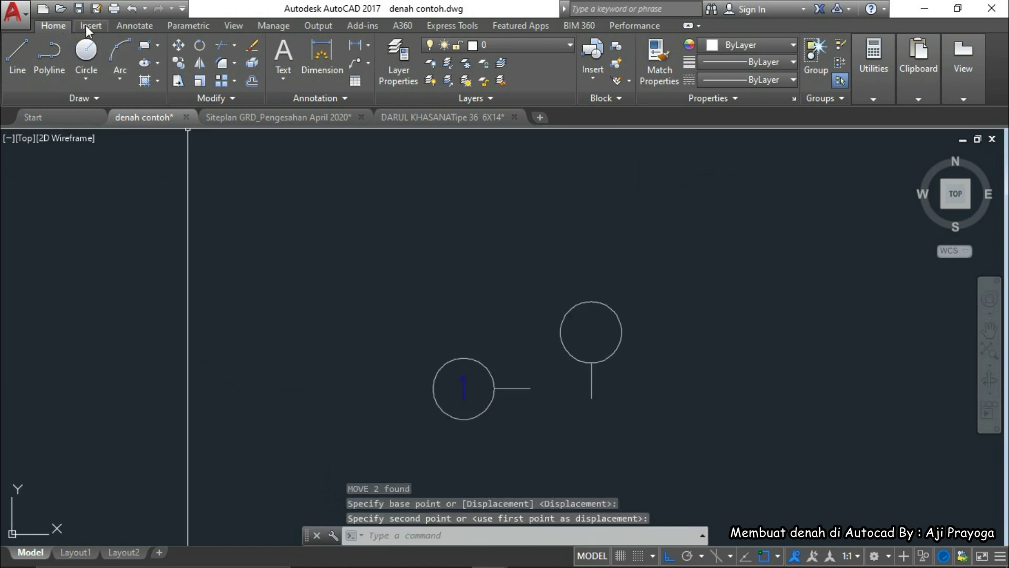
Step: Define an attribute with tag A, prompt ISI AS, default A, Center justification and DIM50 text style, placed inside the empty circle
left_click(138, 26)
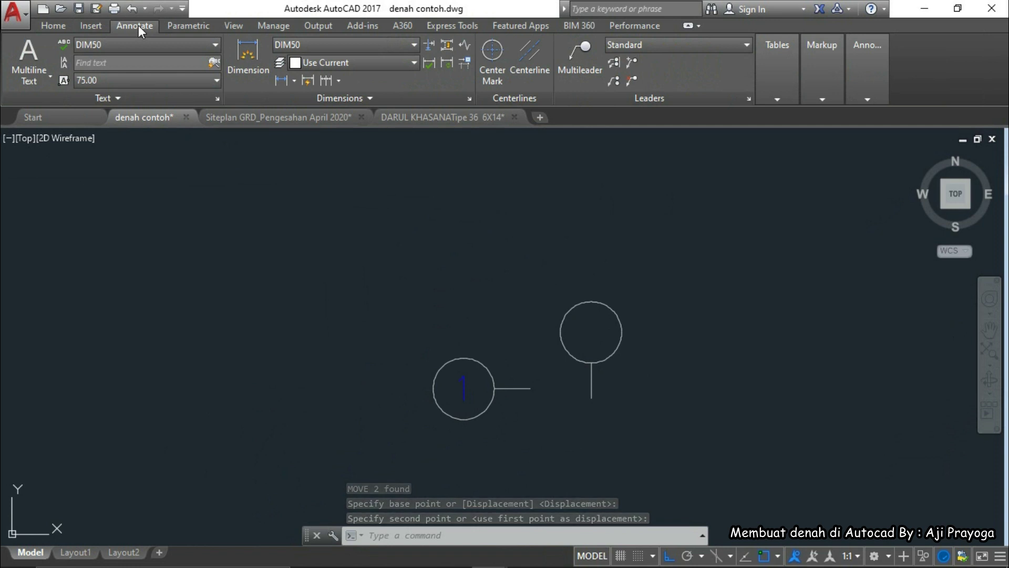
left_click(80, 25)
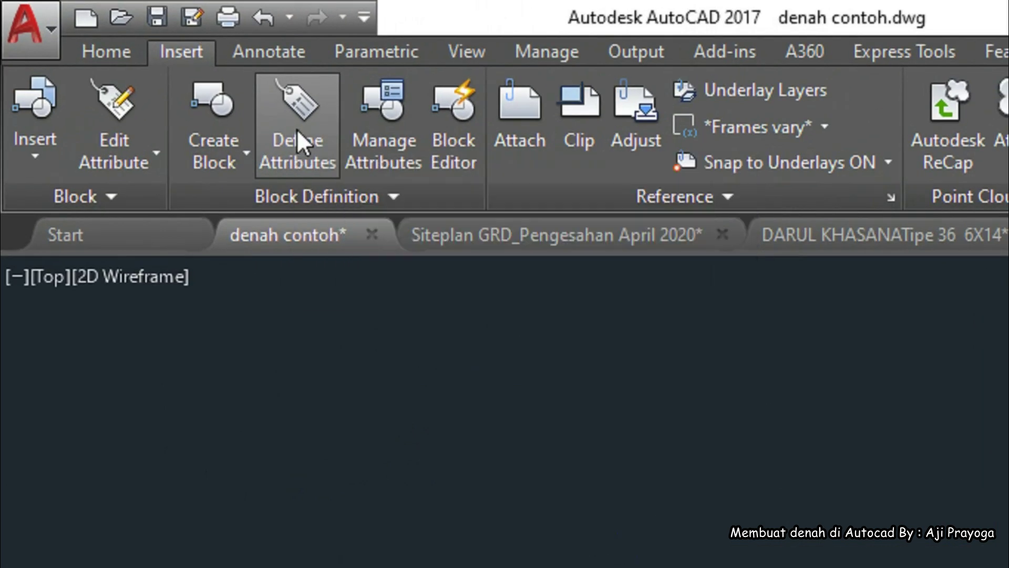
left_click(149, 67)
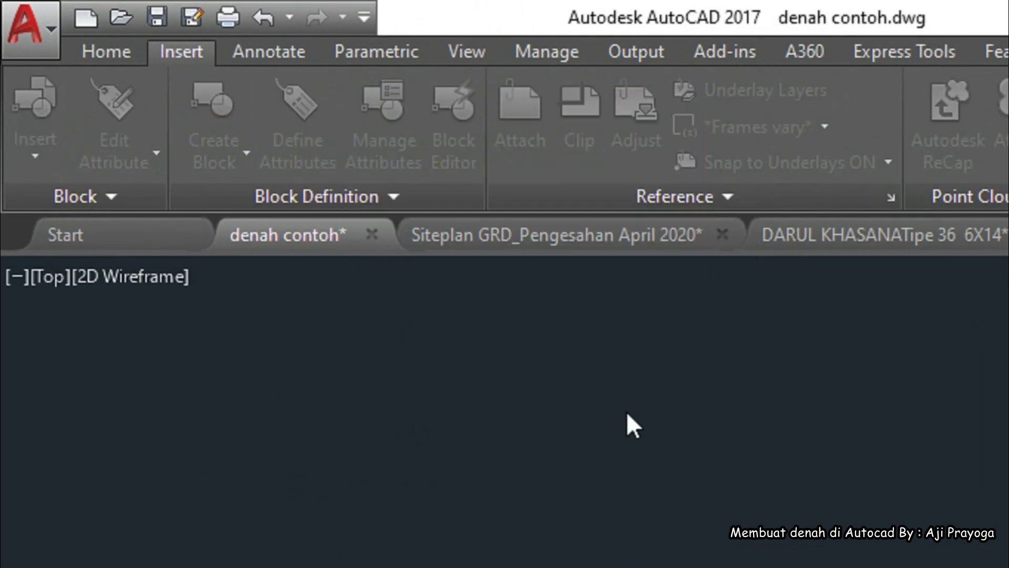
type("A")
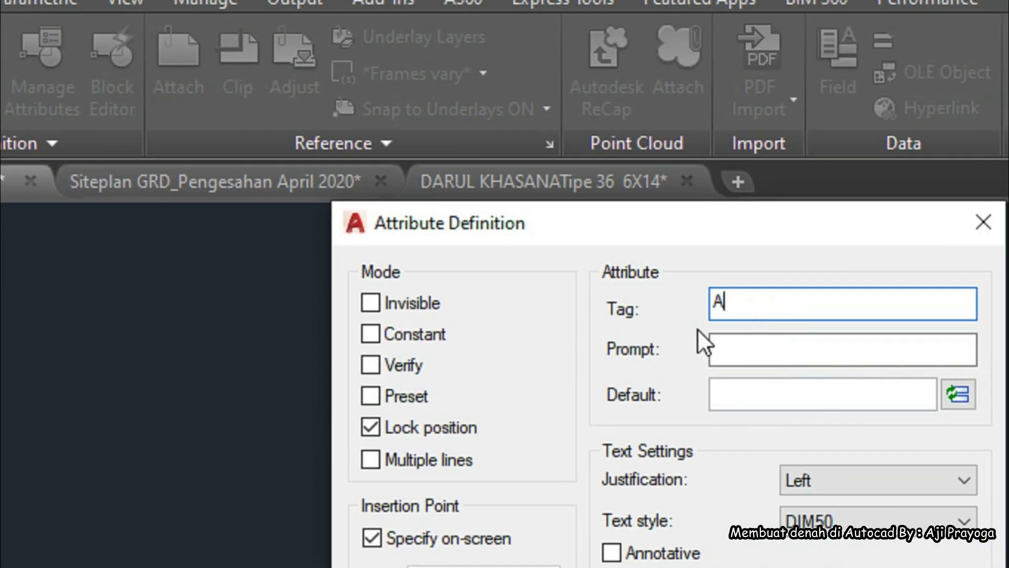
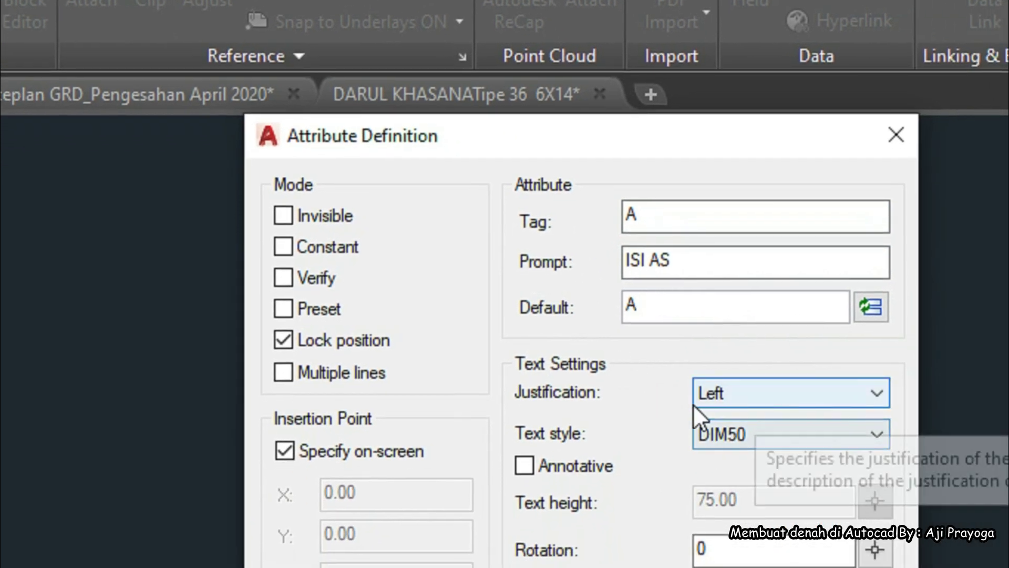
left_click(764, 398)
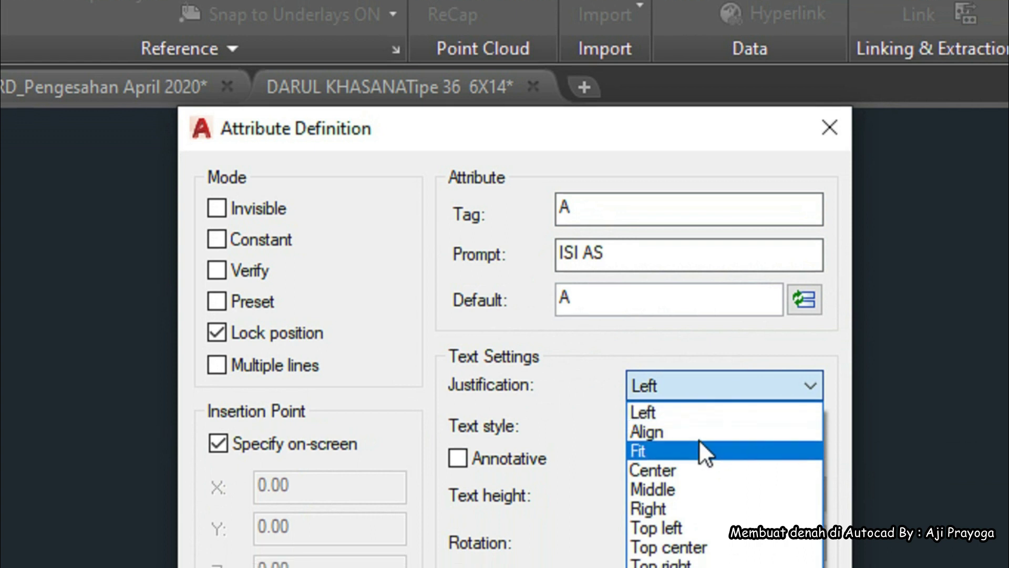
left_click(757, 472)
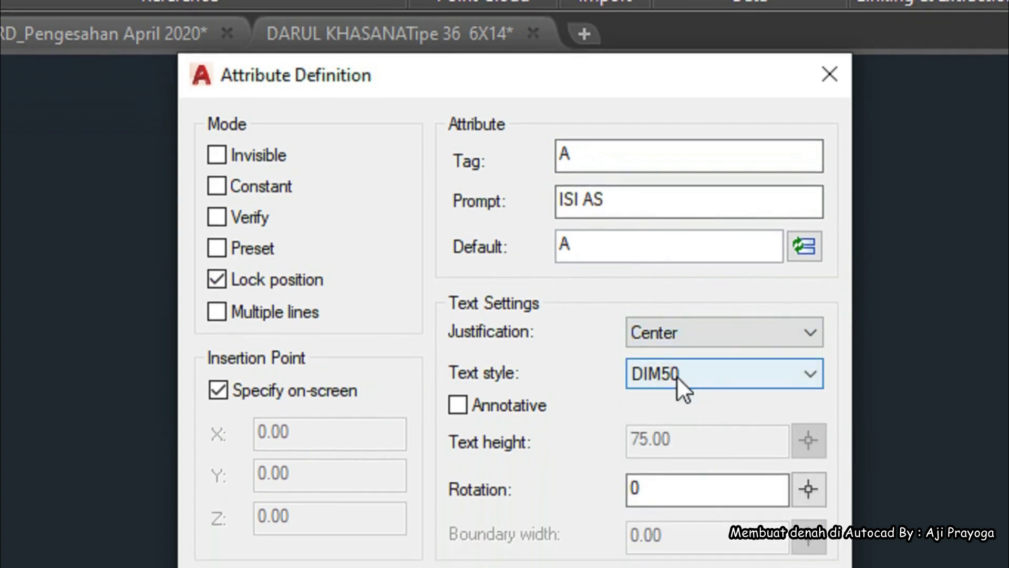
left_click(525, 567)
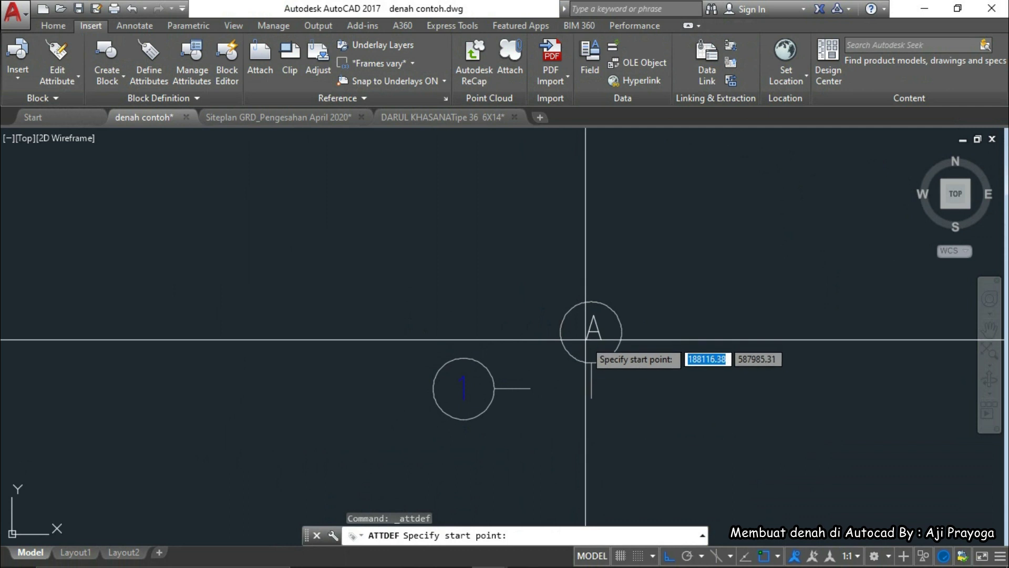
scroll(585, 339, "up", 2)
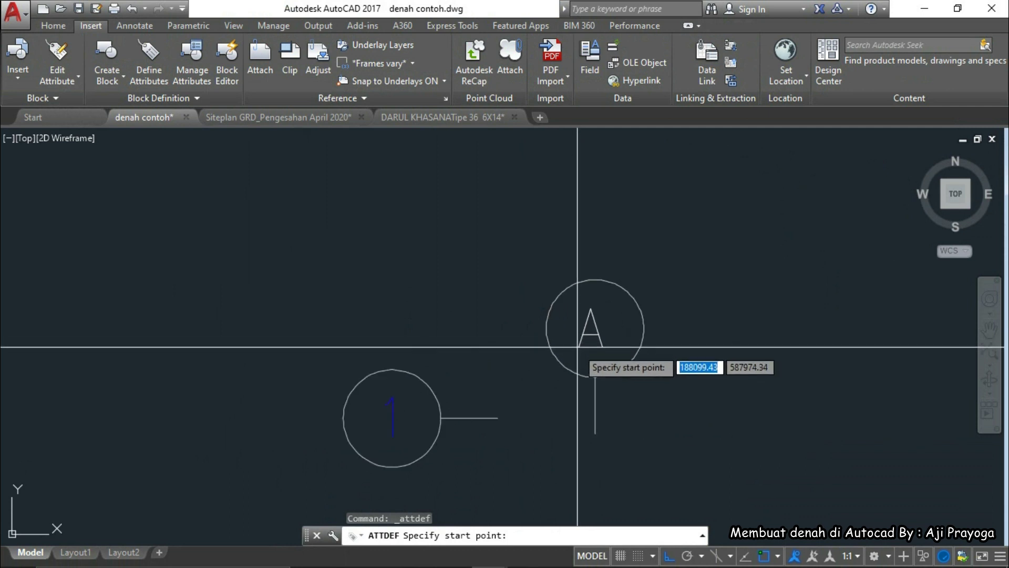
left_click(582, 344)
Step: Move the attribute A horizontally to the middle of its circle
left_click(595, 352)
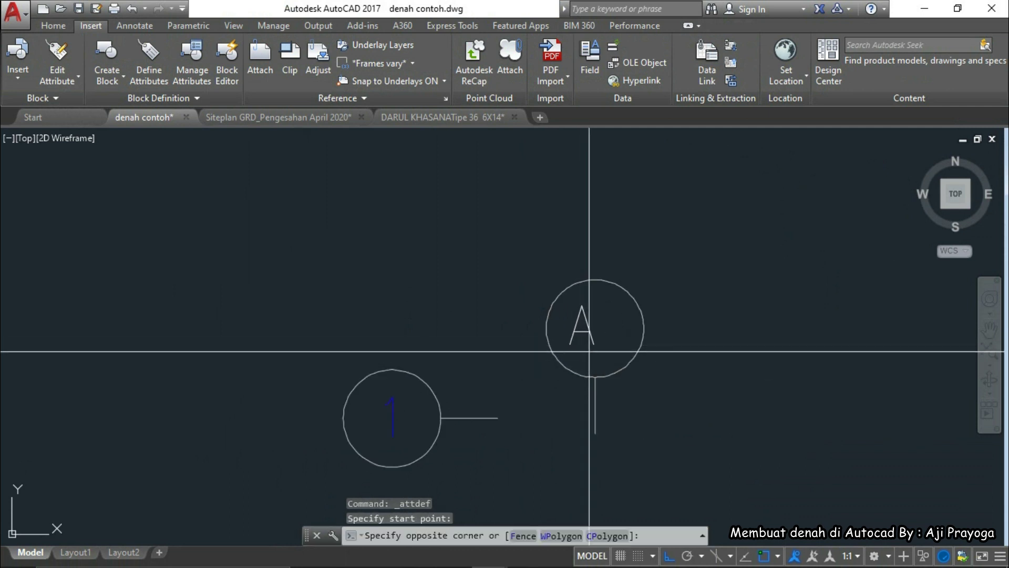
left_click(579, 334)
type("m")
key("Return")
left_click(684, 480)
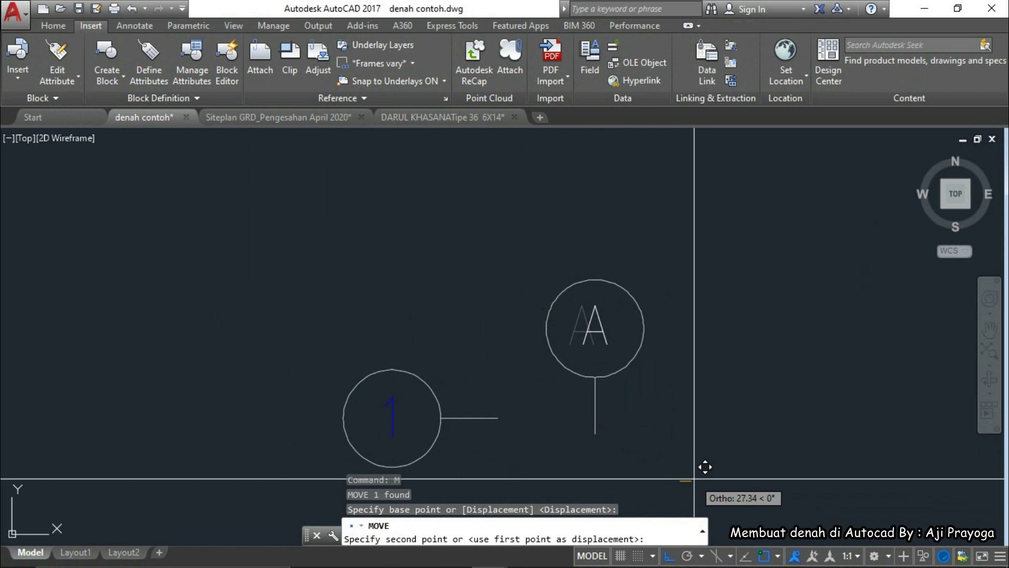
Step: Center the letter A inside its grid bubble circle with small horizontal moves
left_click(702, 467)
left_click(595, 315)
key("Return")
left_click(719, 423)
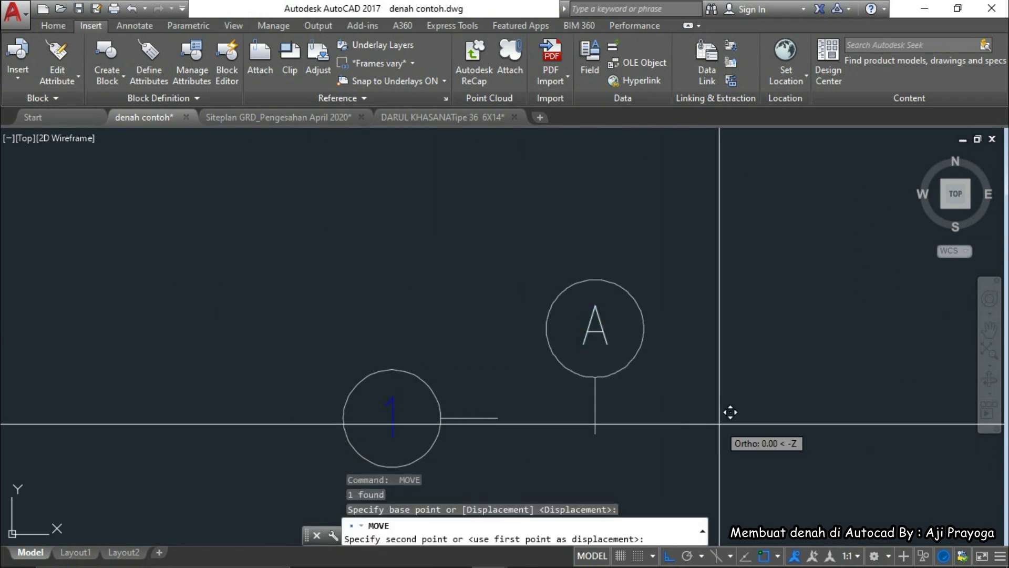
left_click(718, 424)
left_click(648, 342)
left_click(672, 417)
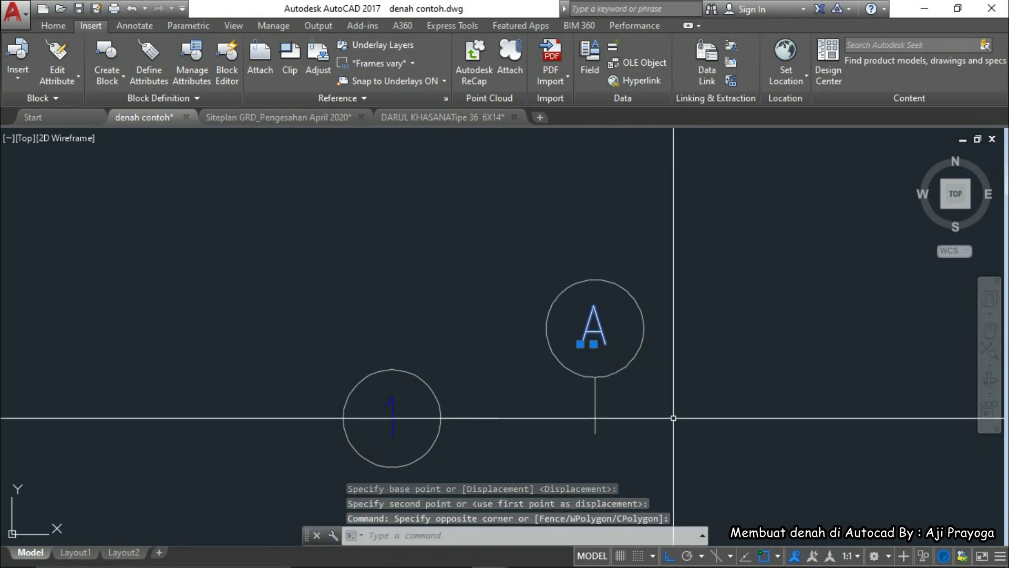
key("Escape")
scroll(610, 374, "down", 2)
scroll(609, 374, "down", 1)
scroll(604, 368, "up", 2)
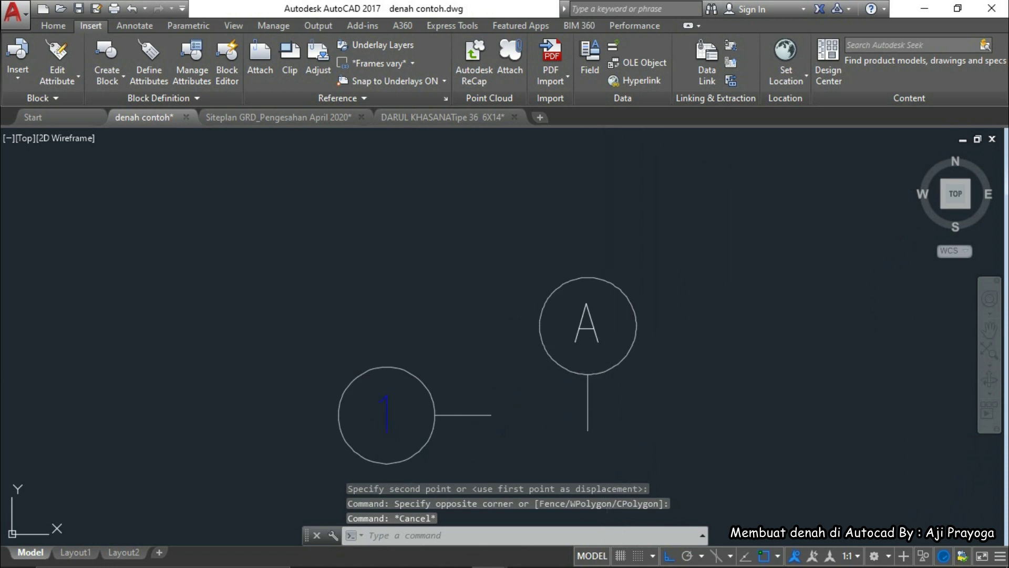
key("Return")
left_click(662, 417)
left_click(663, 418)
Step: Change the color of the letter A in the bubble to blue
left_click(590, 337)
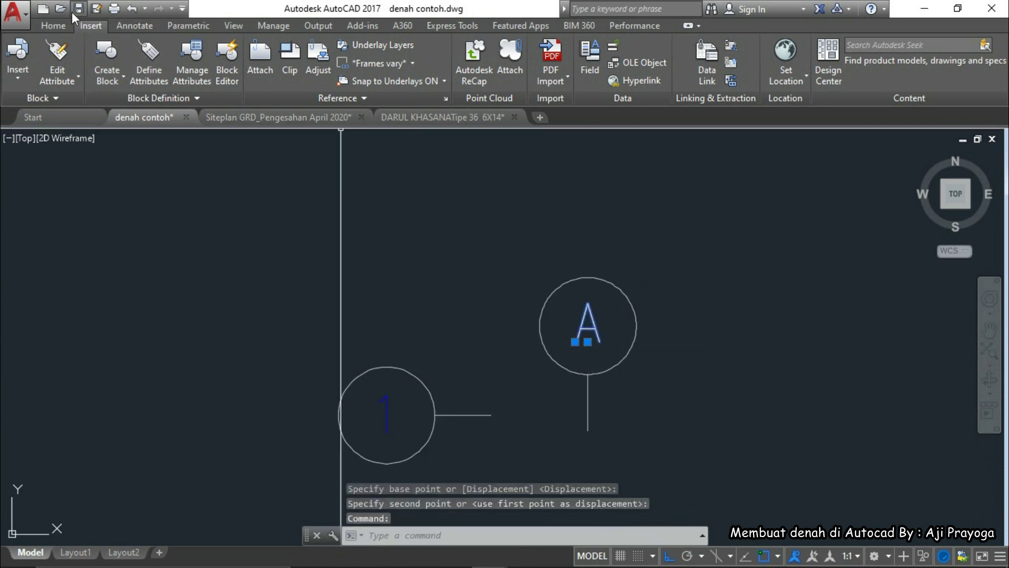
left_click(53, 25)
left_click(722, 62)
left_click(739, 42)
left_click(757, 45)
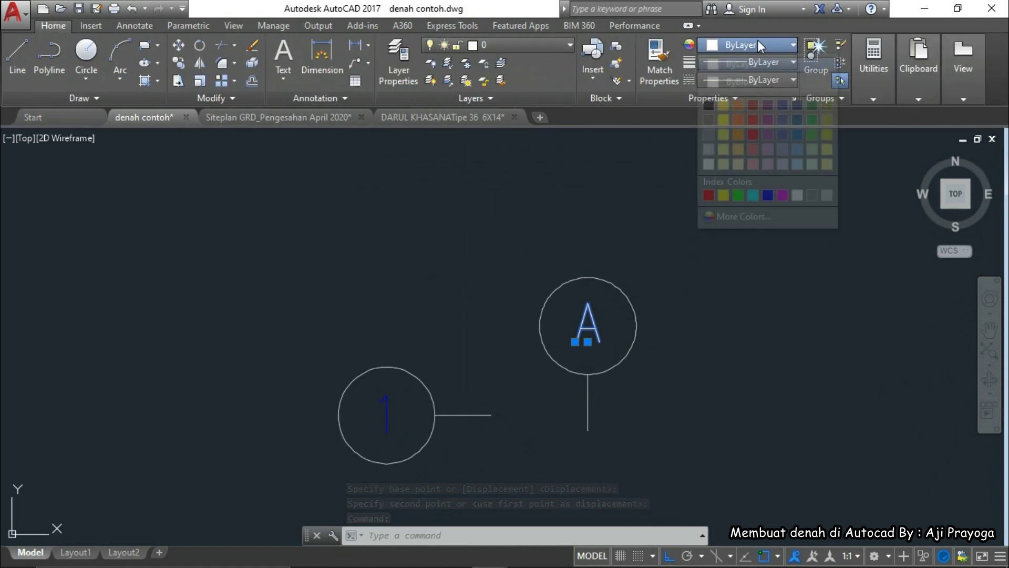
left_click(769, 195)
scroll(691, 356, "down", 3)
key("Escape")
key("Escape")
Step: Define the number 1 bubble, its text and its leader line as block NOTE AS1, keeping the ISI AS attribute value 1
scroll(566, 354, "up", 2)
left_click(528, 314)
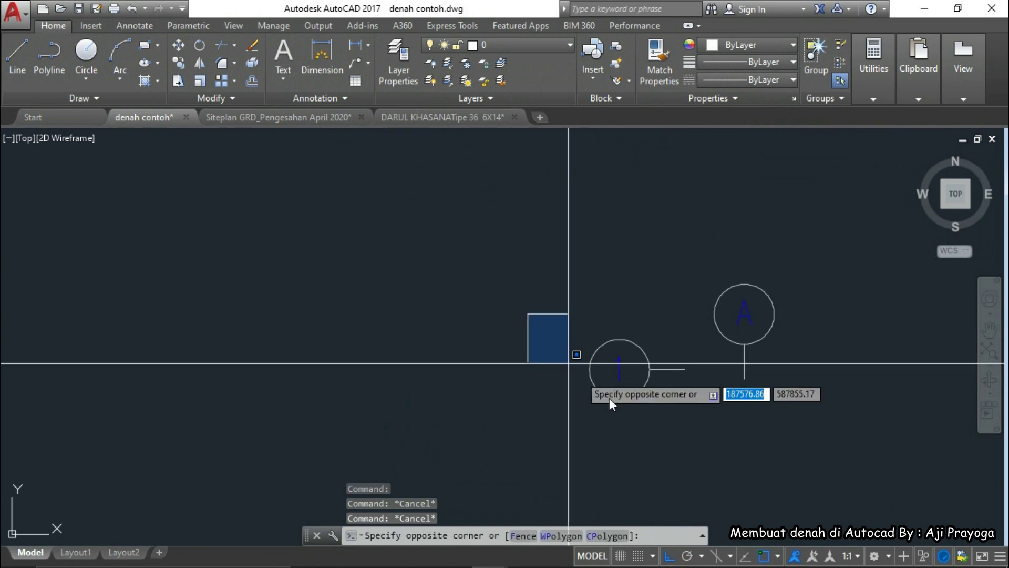
left_click(695, 412)
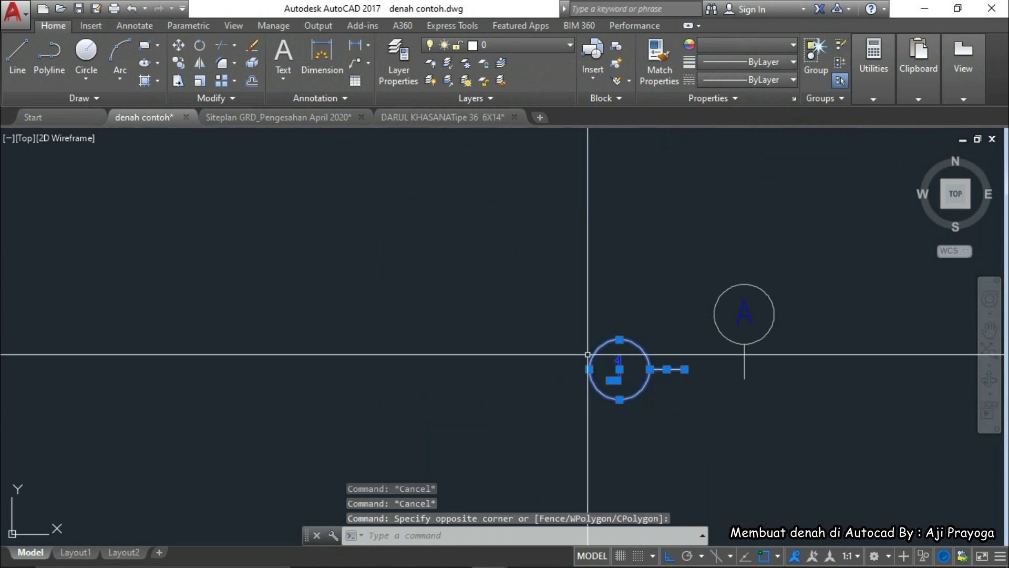
scroll(635, 391, "up", 4)
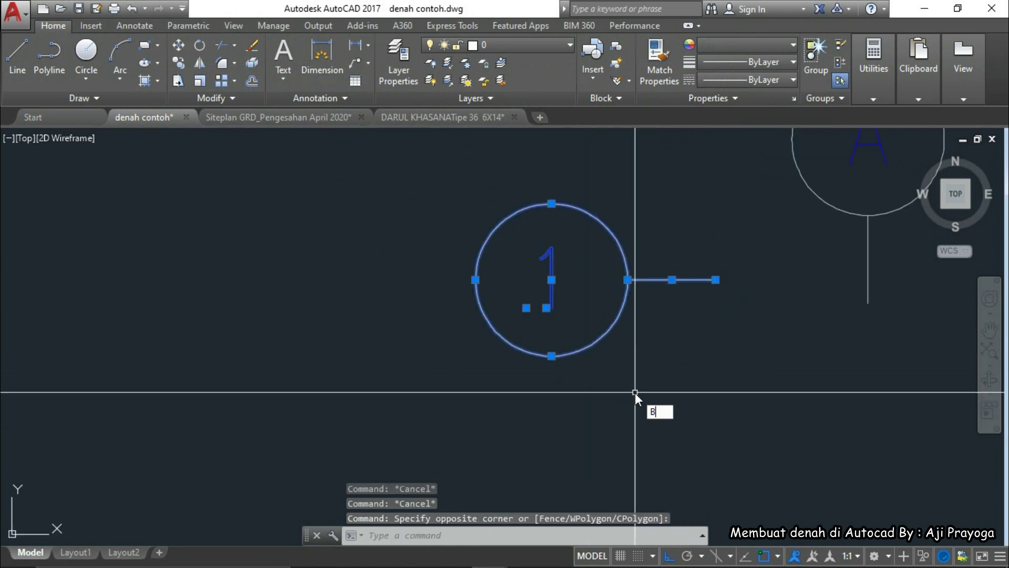
key("Return")
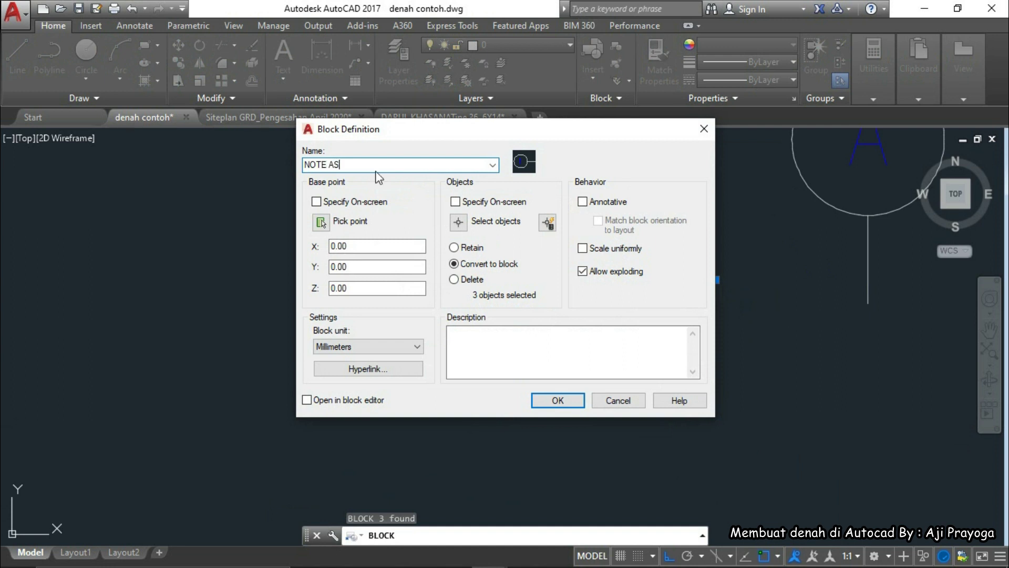
left_click(557, 401)
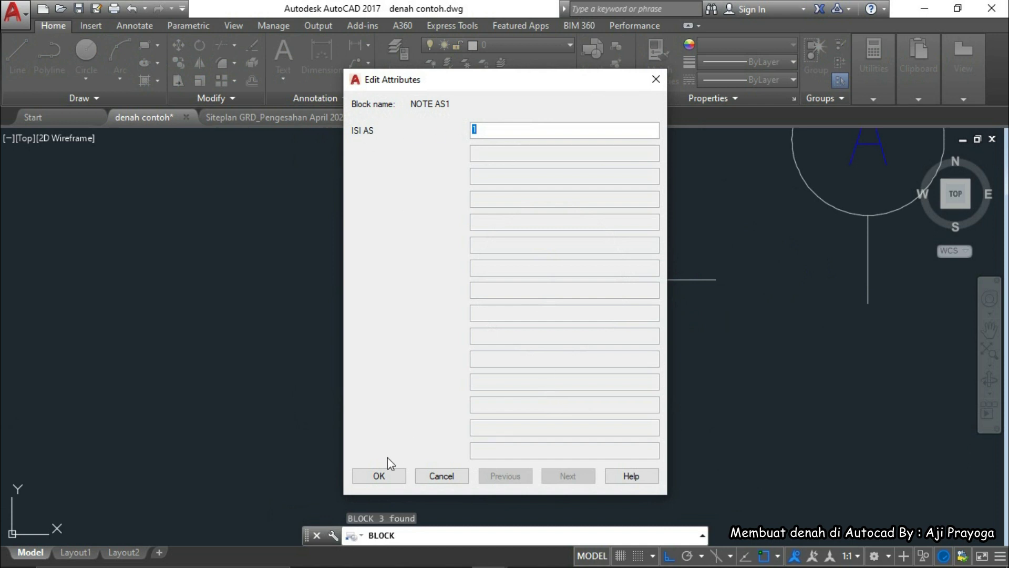
left_click(379, 477)
Step: Define the letter A bubble, its text and its leader line as block NOTE AS2, accepting its attribute value
scroll(766, 361, "down", 3)
middle_click_drag(766, 361, 613, 417)
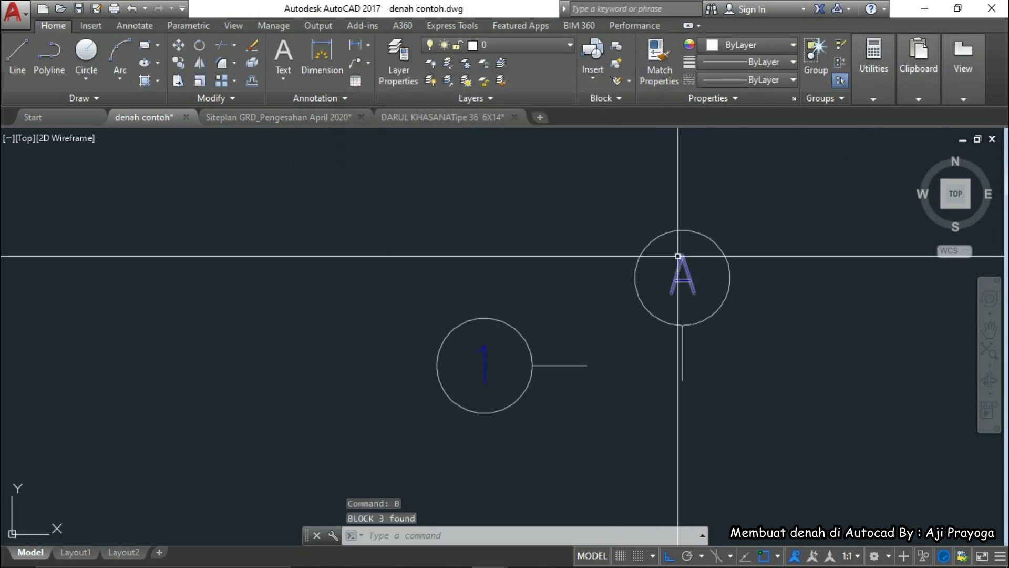
left_click(747, 213)
left_click(633, 361)
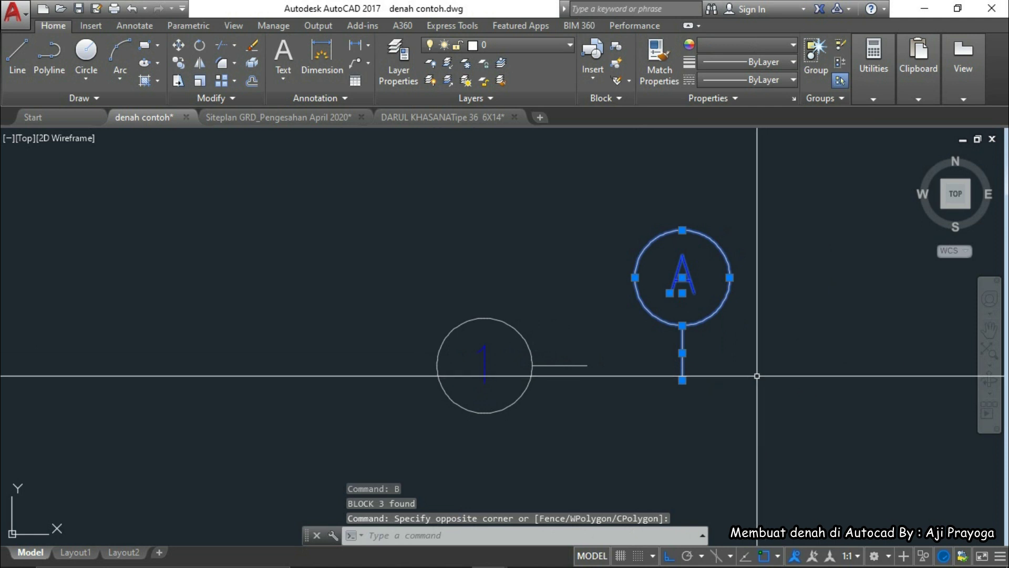
middle_click_drag(757, 376, 702, 370)
type("BLOCK")
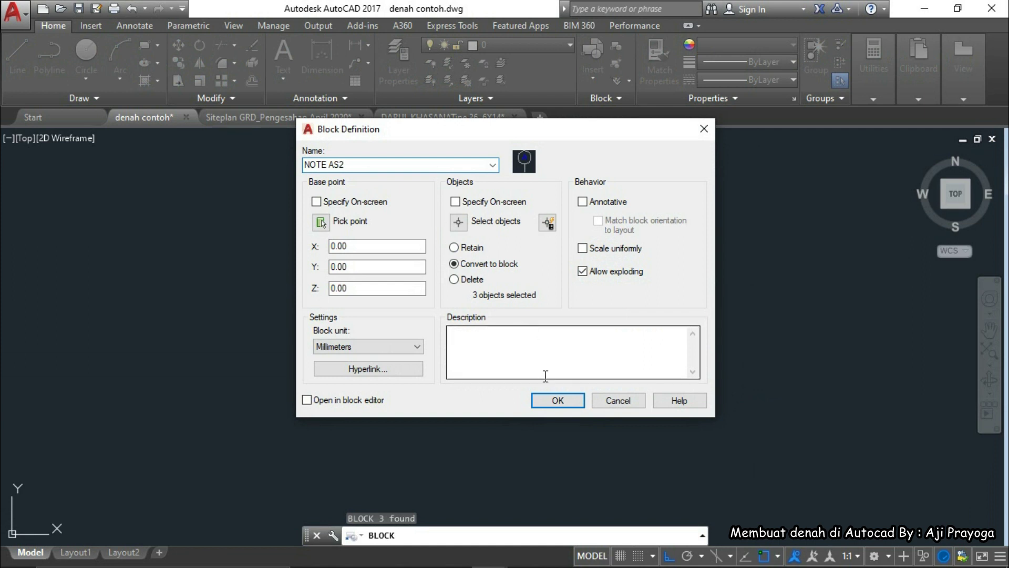
left_click(556, 401)
key("Return")
Step: Copy the number 1 bubble block horizontally to the right, past the A bubble
left_click(672, 345)
key("Escape")
left_click(506, 406)
middle_click_drag(506, 406, 487, 357)
type("CO")
key("Return")
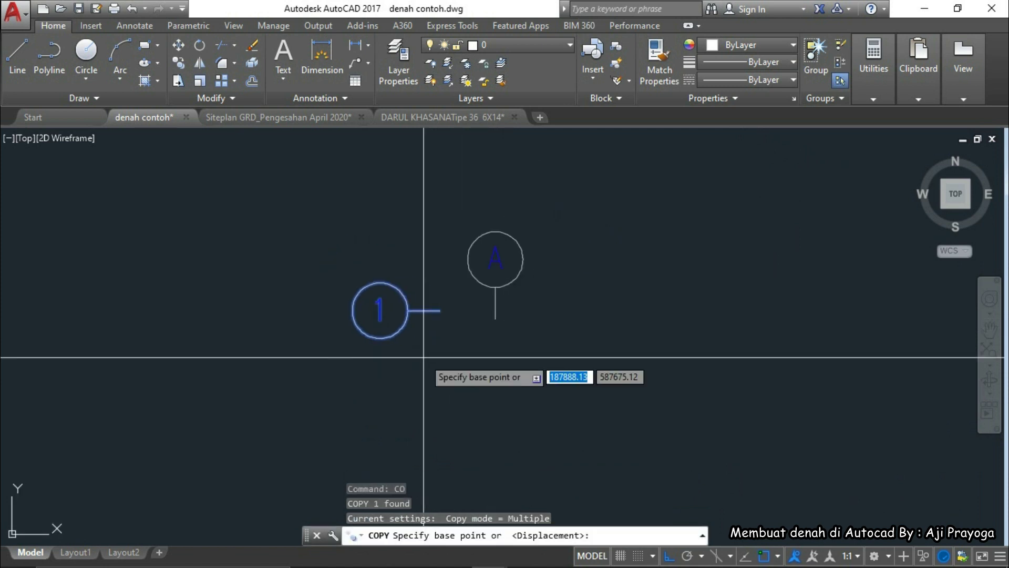
left_click(388, 365)
left_click(644, 368)
key("Escape")
key("Escape")
Step: Explode the copied number 1 bubble and erase its leader line
left_click(612, 292)
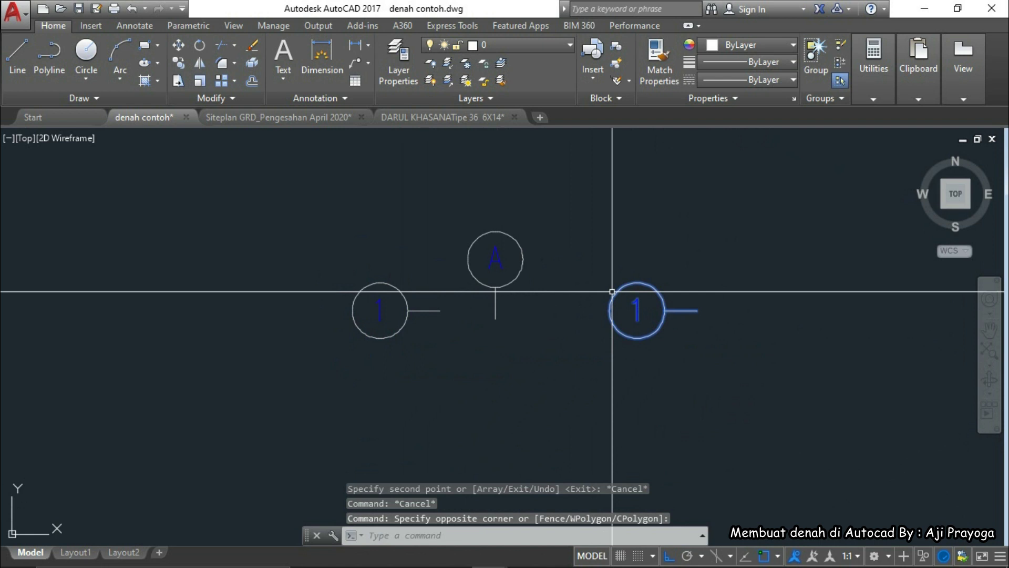
type("X")
key("Return")
scroll(650, 333, "up", 4)
left_click(739, 298)
left_click(715, 256)
key("Delete")
middle_click_drag(715, 256, 756, 286)
middle_click_drag(631, 342, 693, 372)
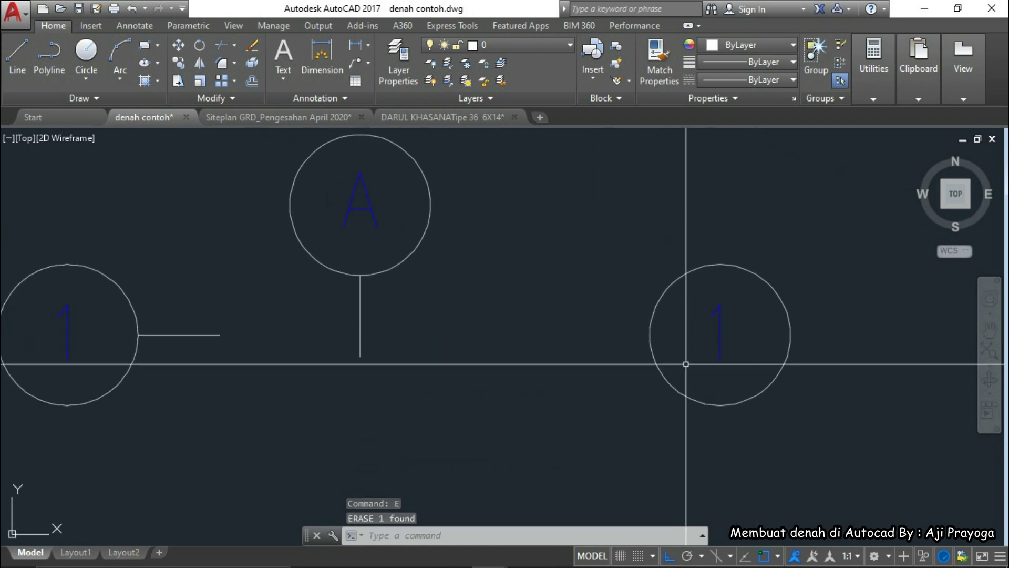
Step: Draw a 110-unit horizontal leader line going left from the left quadrant of the copied bubble's circle
left_click(266, 354)
left_click(214, 305)
key("Escape")
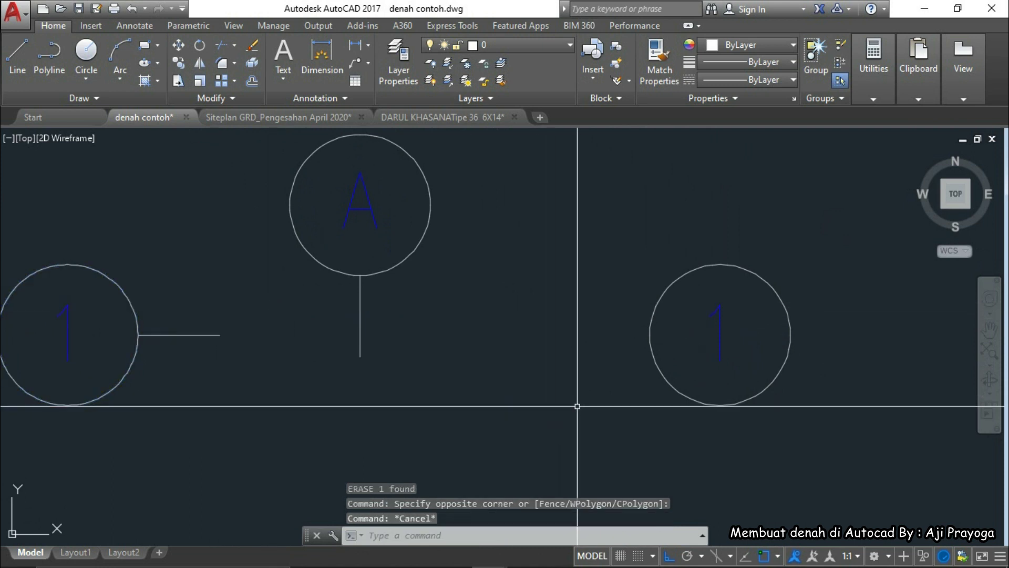
type("L")
key("Return")
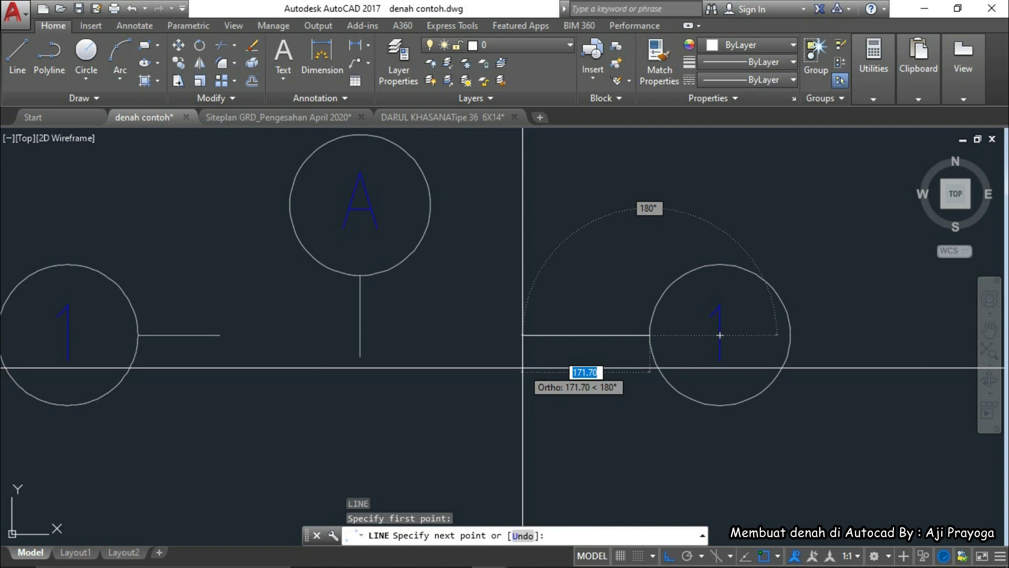
type("112")
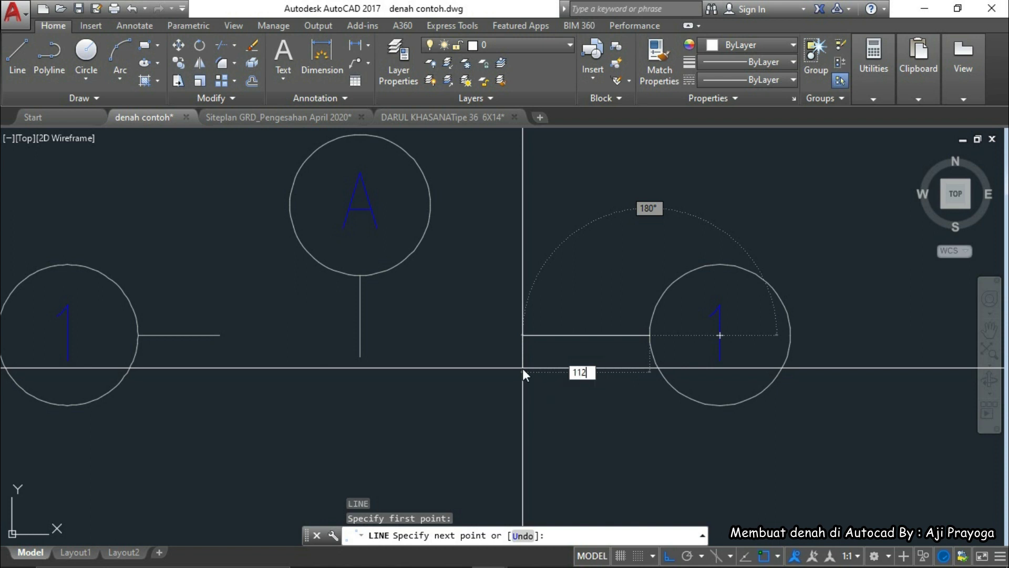
key("BackSpace")
type("0")
key("Return")
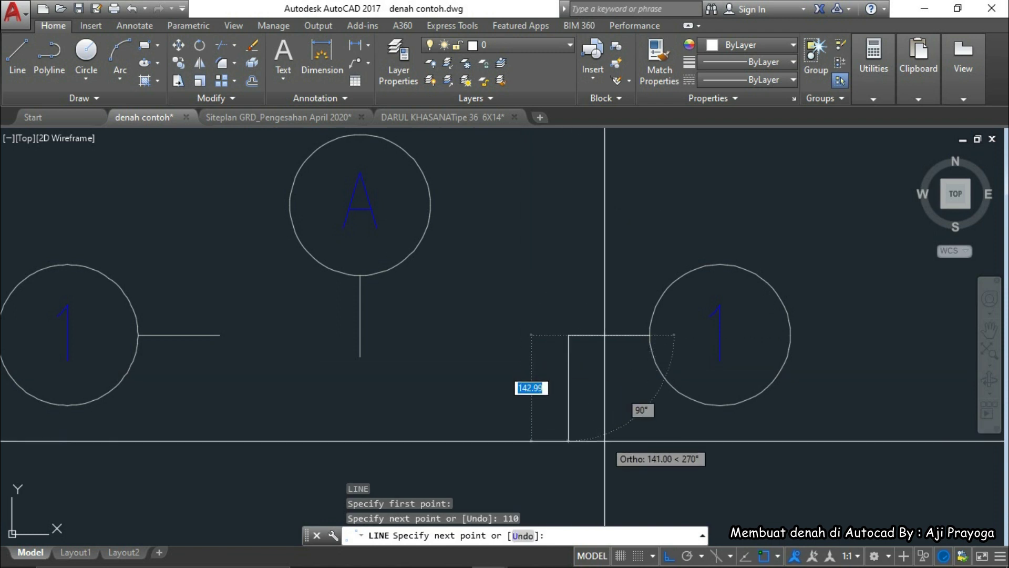
key("Return")
Step: Match the new leader line's properties to those of the bubble's circle
type("MA")
key("Return")
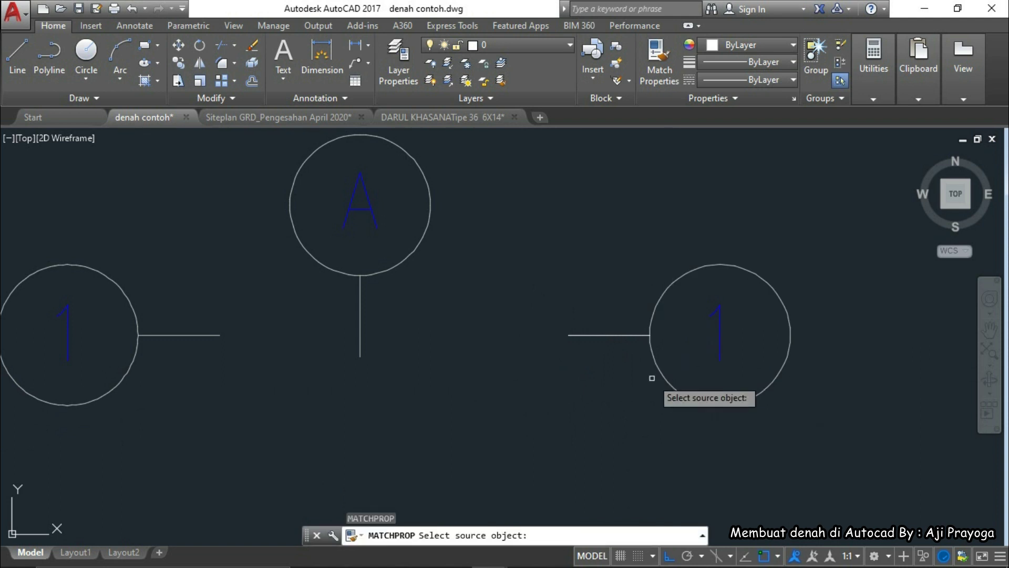
left_click(656, 367)
left_click(604, 370)
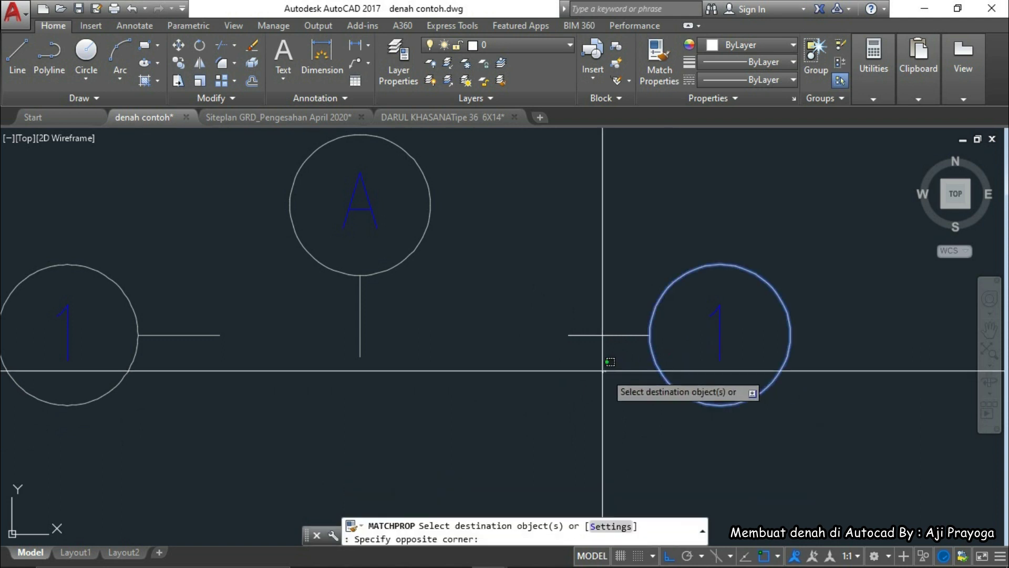
left_click(543, 269)
key("Escape")
left_click(604, 292)
left_click(555, 368)
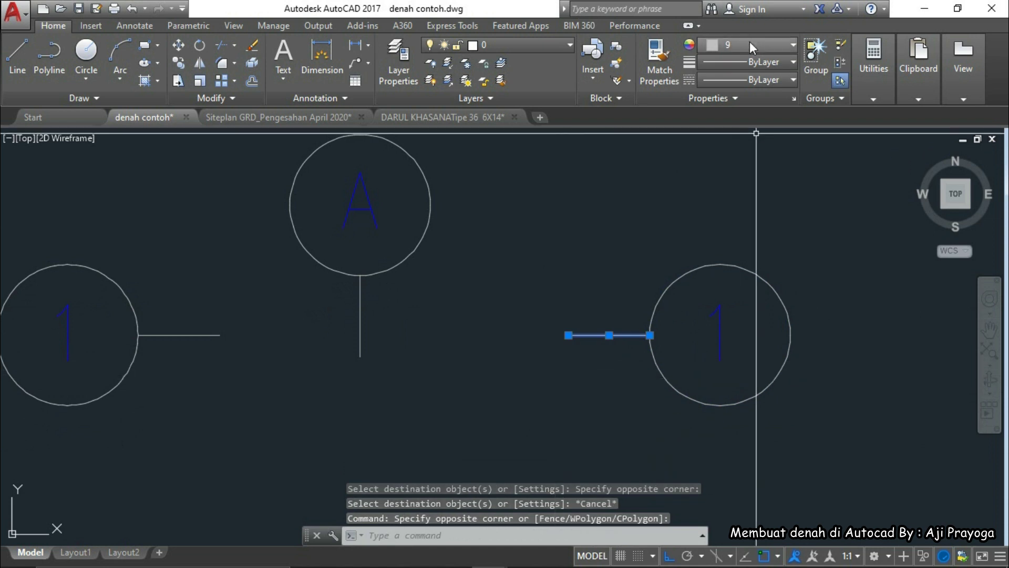
key("Escape")
Step: Define the bubble with the left-facing leader line as block NOTE AS3, keeping the ISI AS attribute value 1
scroll(576, 334, "down", 4)
scroll(712, 284, "up", 4)
left_click(744, 198)
left_click(558, 417)
middle_click_drag(574, 400, 648, 382)
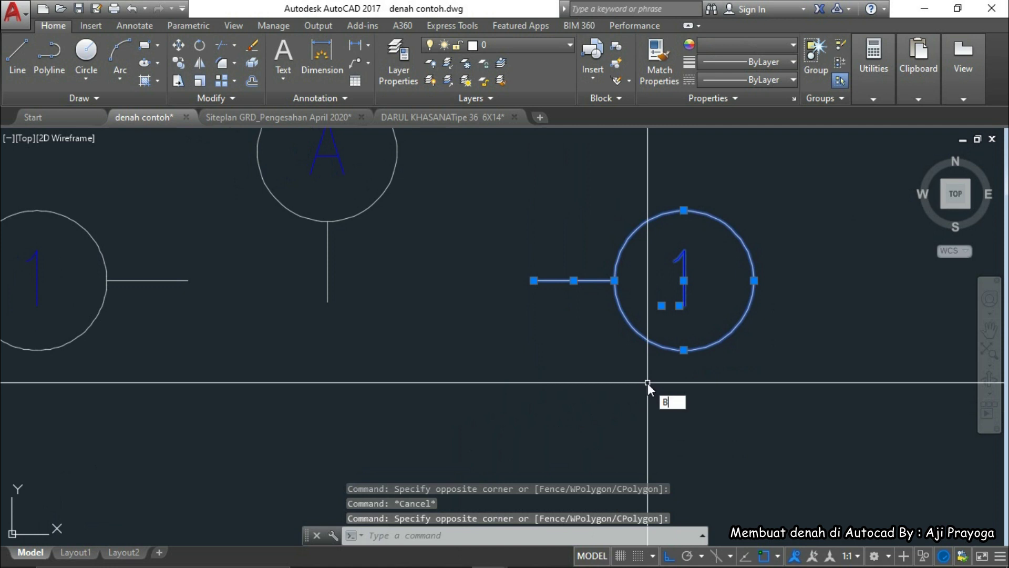
key("Return")
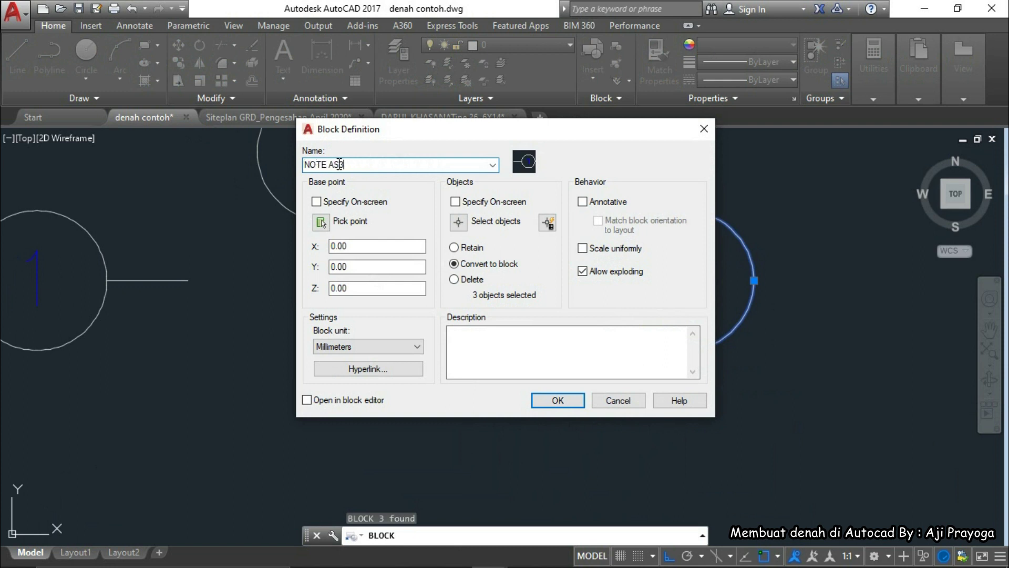
left_click(547, 405)
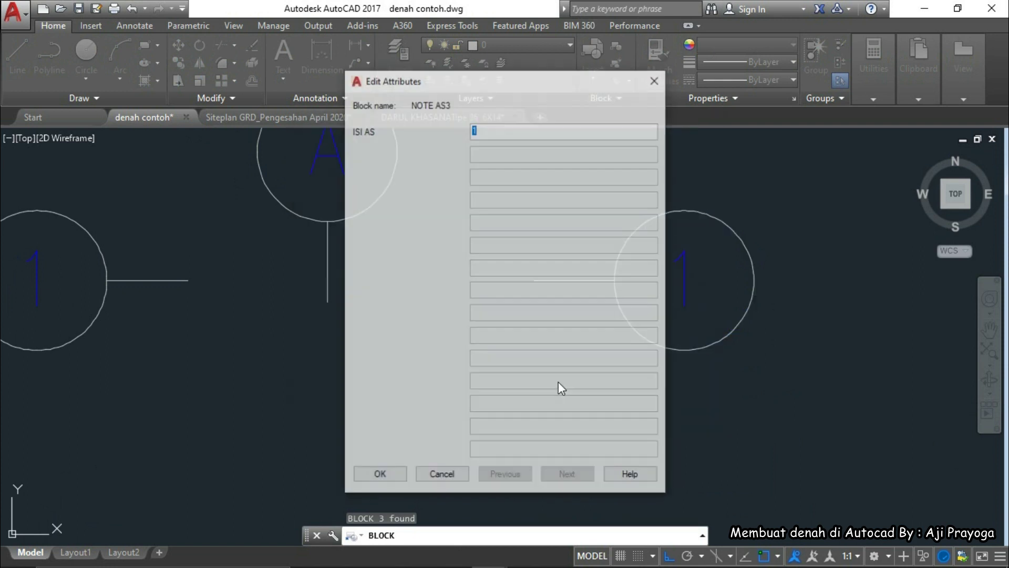
left_click(387, 477)
Step: Copy the letter A bubble block straight down, below the original
scroll(407, 421, "down", 2)
middle_click_drag(408, 378, 552, 349)
left_click(538, 313)
left_click(487, 289)
middle_click_drag(539, 313, 581, 298)
type("co")
key("space")
left_click(608, 269)
scroll(590, 388, "down", 2)
middle_click_drag(589, 473, 579, 389)
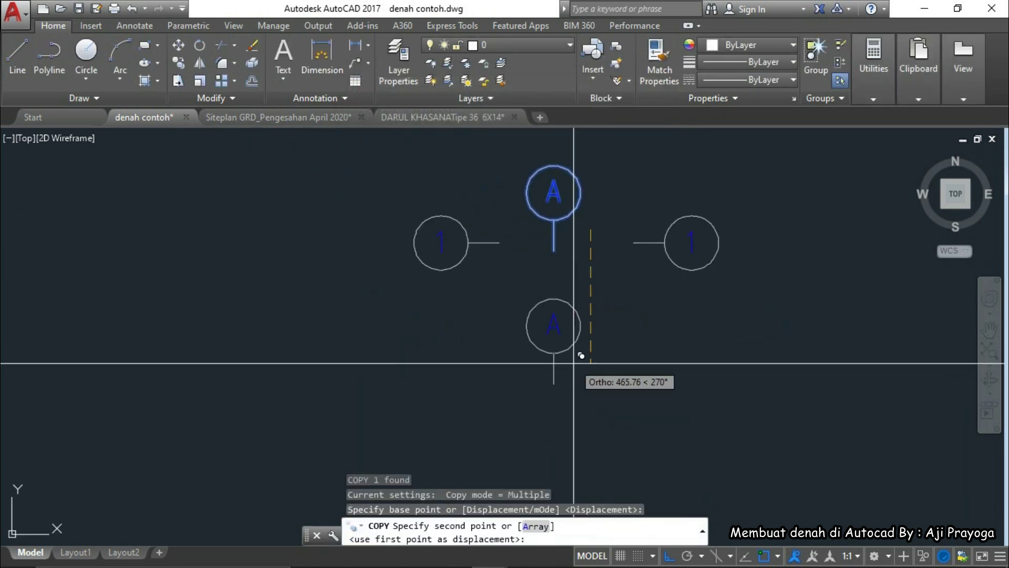
left_click(576, 408)
key("Escape")
Step: Explode the lower copy of the letter A bubble
left_click(578, 429)
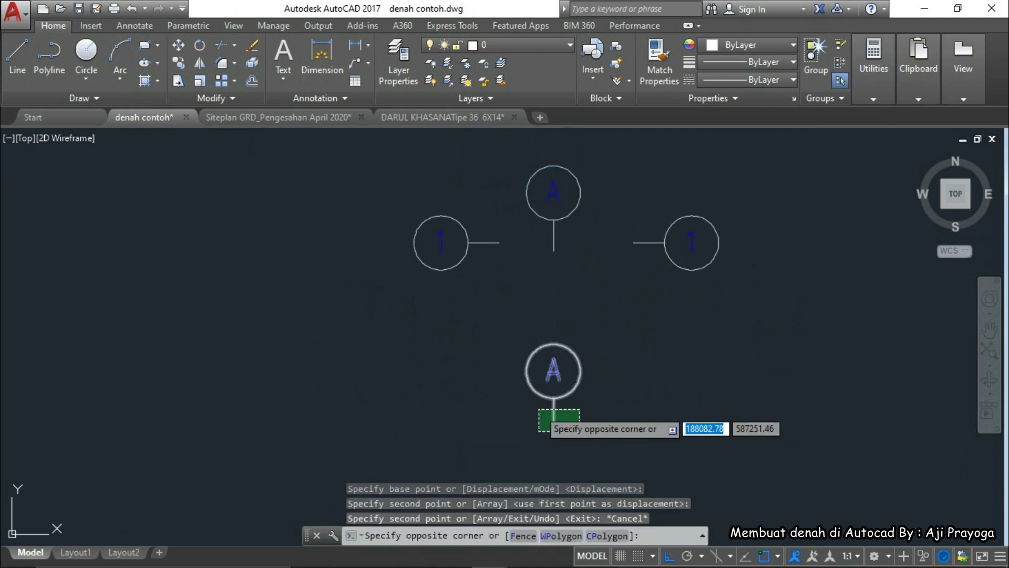
left_click(540, 409)
key("space")
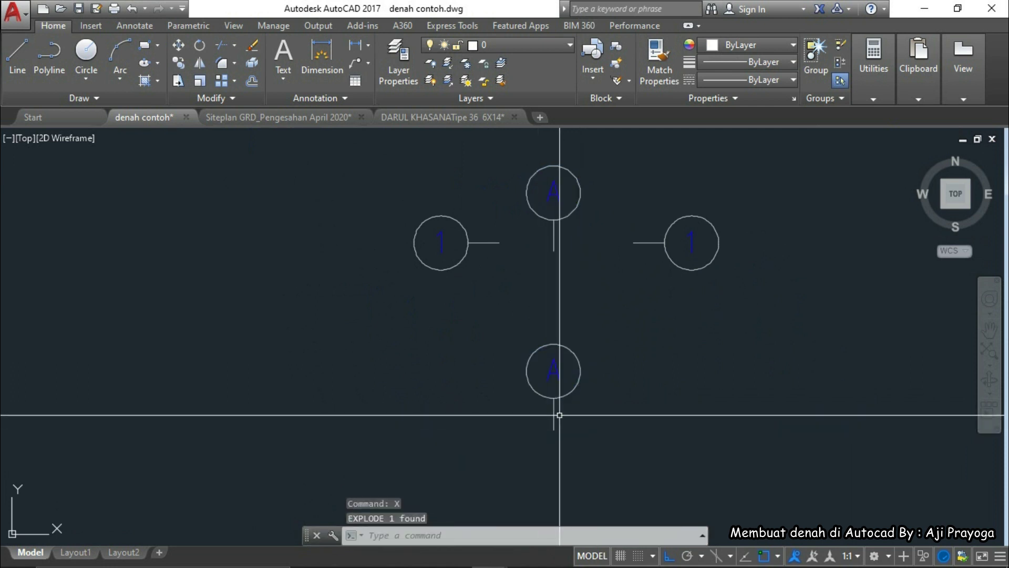
Step: Move the lower bubble's leader line by its bottom endpoint to the top quadrant of the circle
left_click(559, 428)
left_click(527, 407)
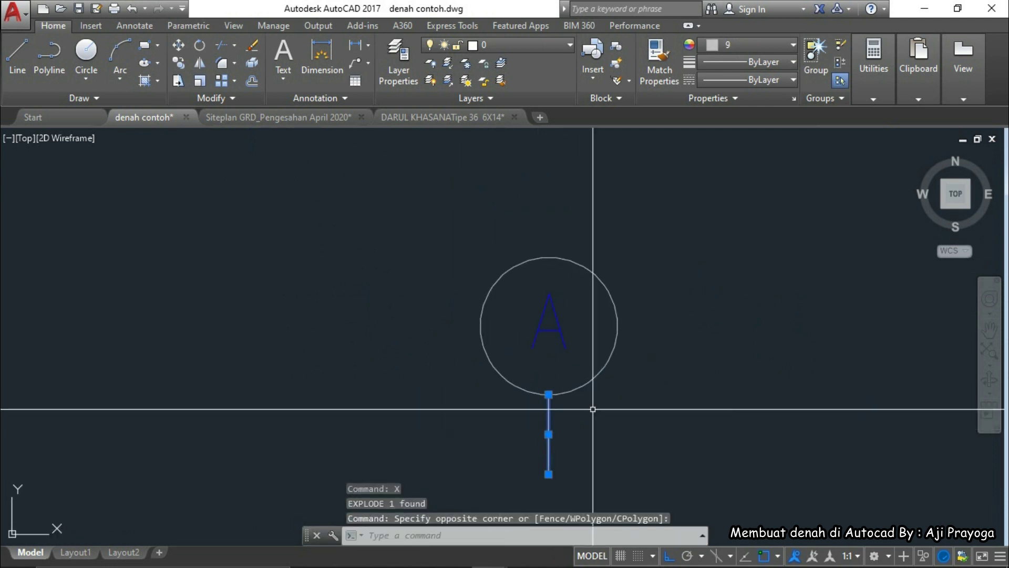
type("m")
key("space")
left_click(548, 474)
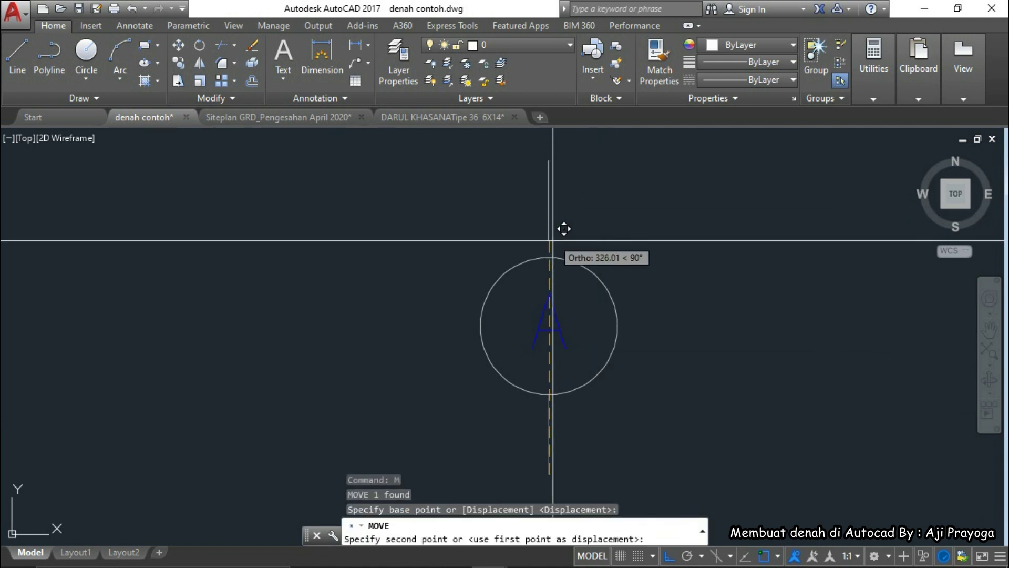
scroll(551, 247, "down", 3)
key("Escape")
key("Escape")
scroll(589, 280, "up", 4)
left_click(597, 280)
left_click(588, 285)
scroll(591, 285, "down", 4)
middle_click_drag(615, 287, 629, 308)
key("Escape")
key("Escape")
Step: Define the lower A bubble, its text and its upward leader line as another NOTE block, accepting its attribute value
left_click(670, 283)
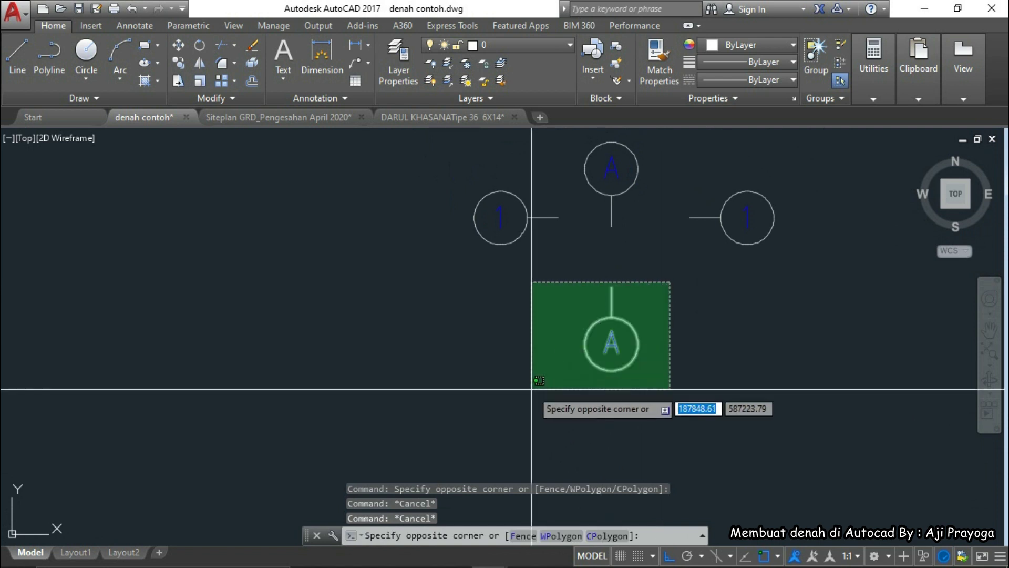
left_click(532, 389)
type("b")
key("Return")
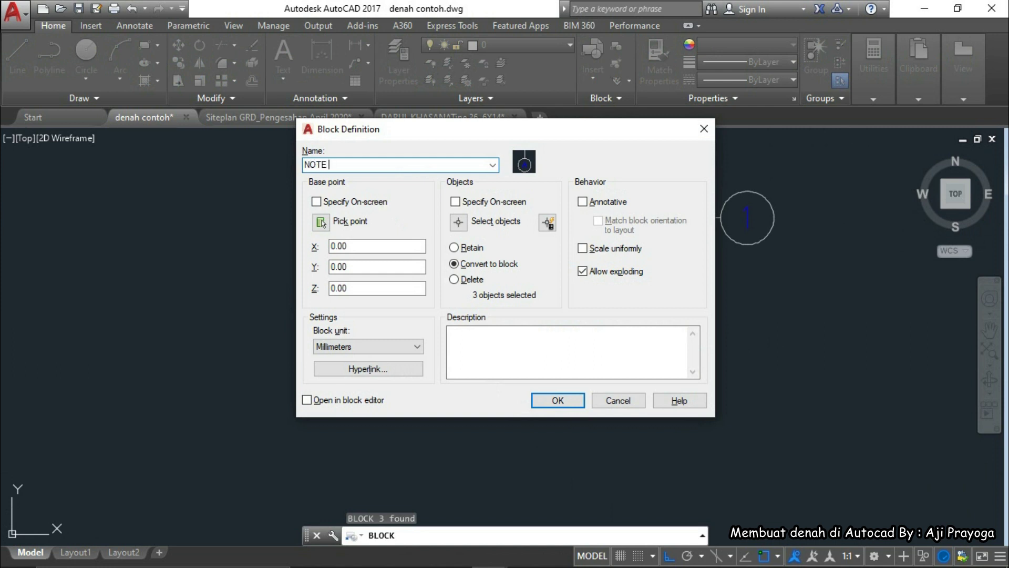
left_click(557, 400)
left_click(379, 475)
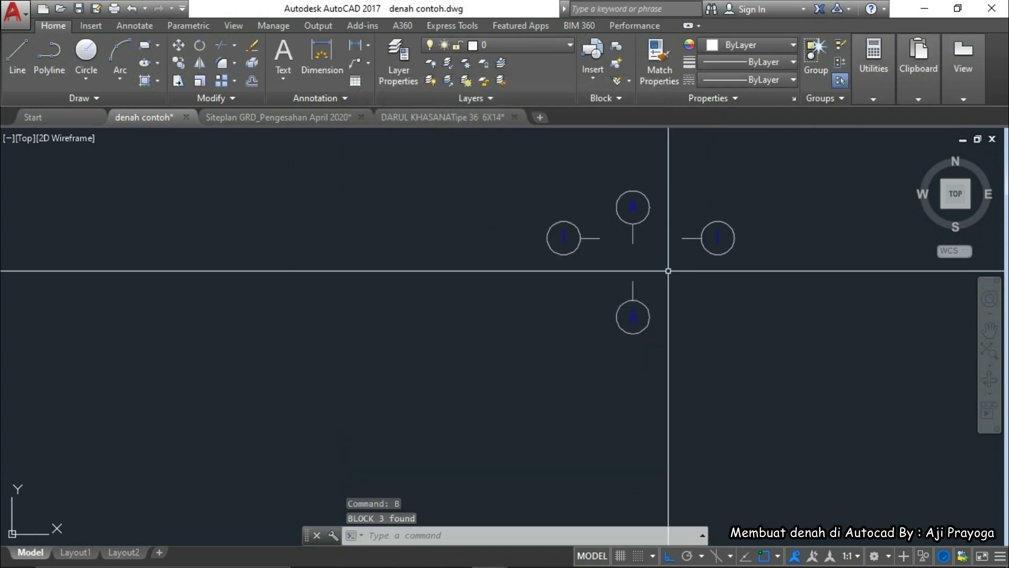
Step: Move the lower letter A bubble to the left end of the 6000 dimension line below the floor plan
middle_click_drag(631, 366, 625, 365)
left_click(650, 365)
left_click(599, 338)
type("m")
key("Return")
scroll(583, 363, "up", 2)
left_click(582, 364)
scroll(638, 300, "down", 5)
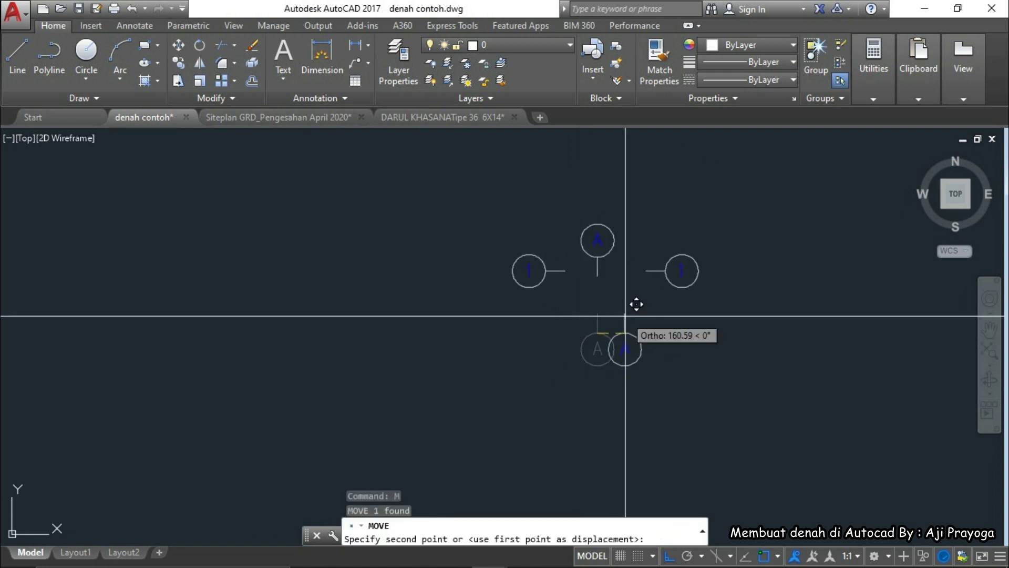
scroll(709, 417, "up", 5)
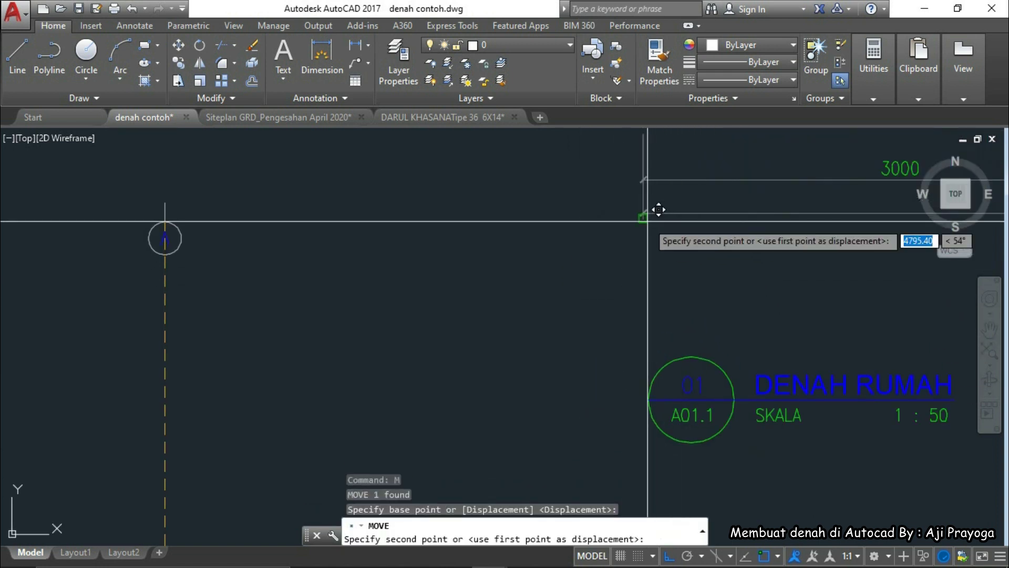
left_click(648, 214)
scroll(648, 214, "down", 3)
middle_click_drag(524, 430, 575, 362)
left_click(587, 343)
left_click(558, 314)
scroll(578, 327, "up", 10)
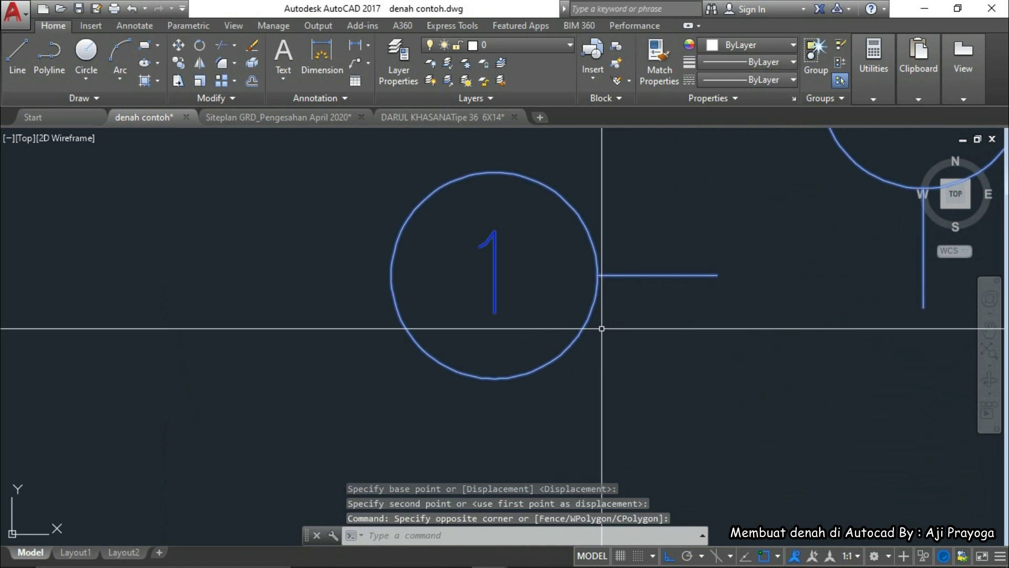
key("Escape")
left_click_drag(622, 395, 498, 293)
key("Escape")
type("M")
key("Return")
scroll(613, 294, "up", 5)
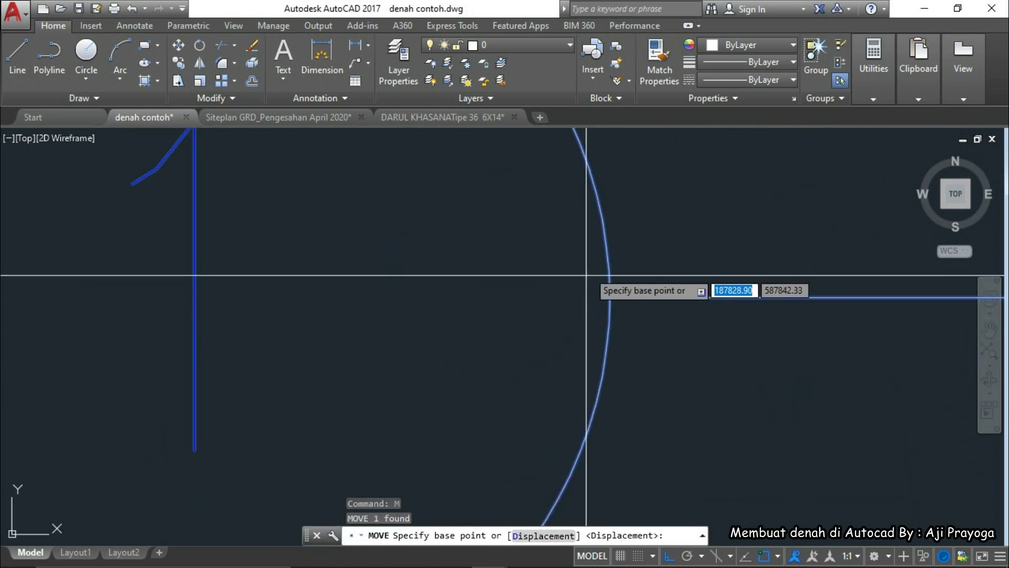
left_click(612, 294)
scroll(578, 315, "down", 5)
key("Escape")
Step: Move the number 1 bubble with the right-facing leader to the lower end of the floor plan's outer left dimension line
scroll(559, 342, "up", 5)
left_click(521, 331)
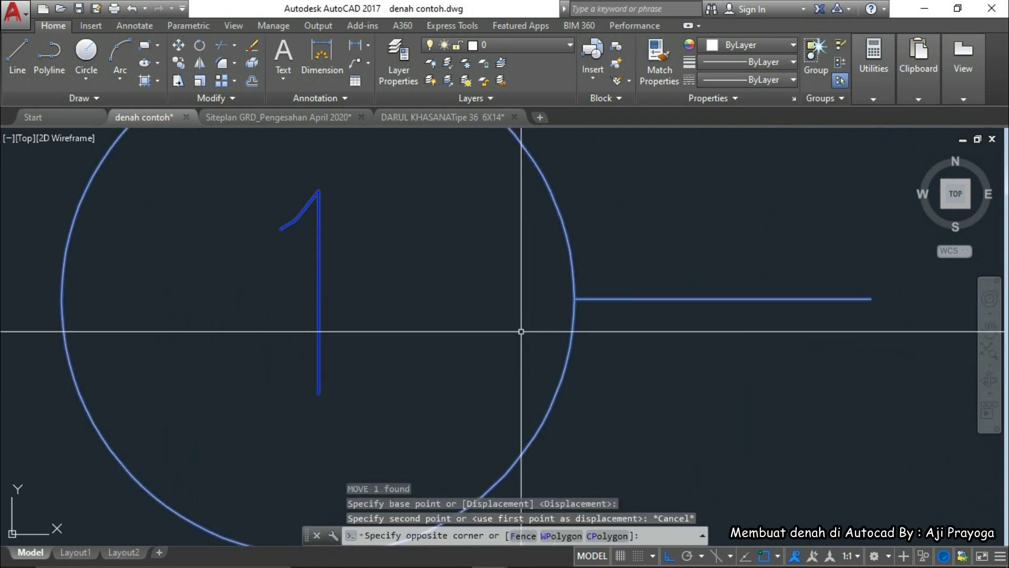
key("Escape")
key("Return")
left_click(575, 299)
scroll(532, 462, "down", 8)
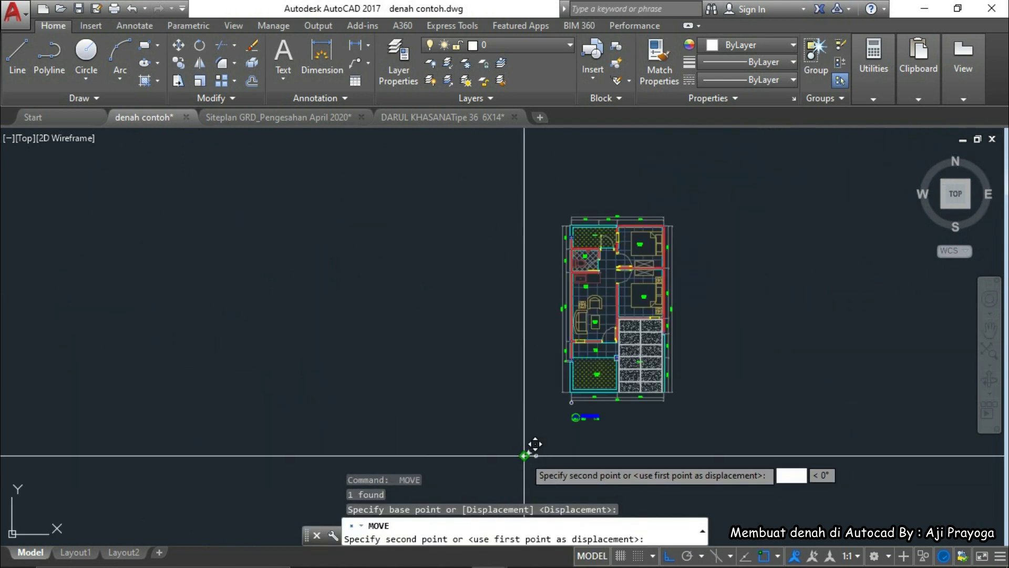
scroll(553, 358, "up", 5)
scroll(606, 397, "up", 8)
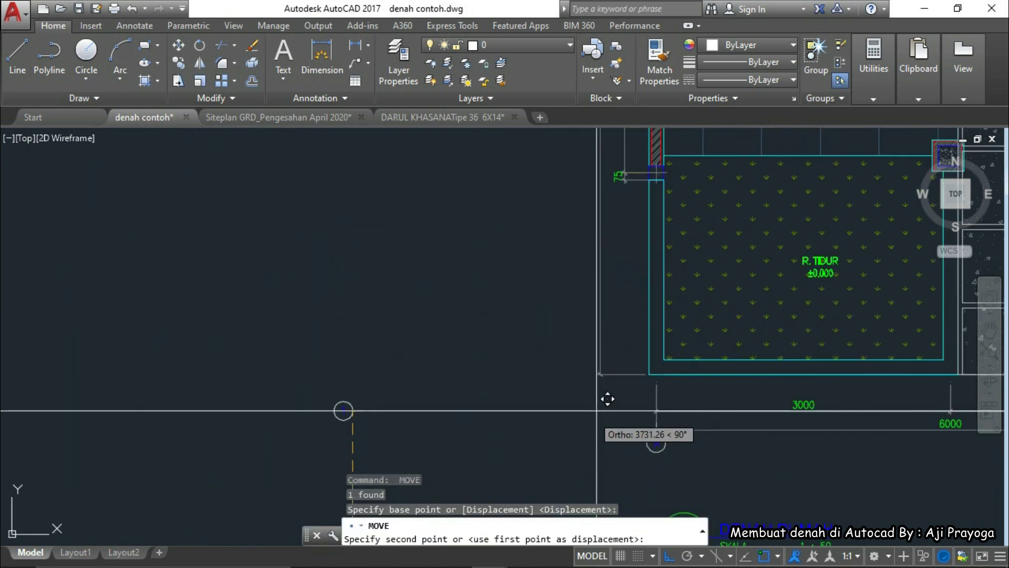
left_click(550, 243)
Step: Move the number 1 bubble with the left-facing leader to the lower end of the floor plan's outer right dimension line
scroll(489, 345, "down", 8)
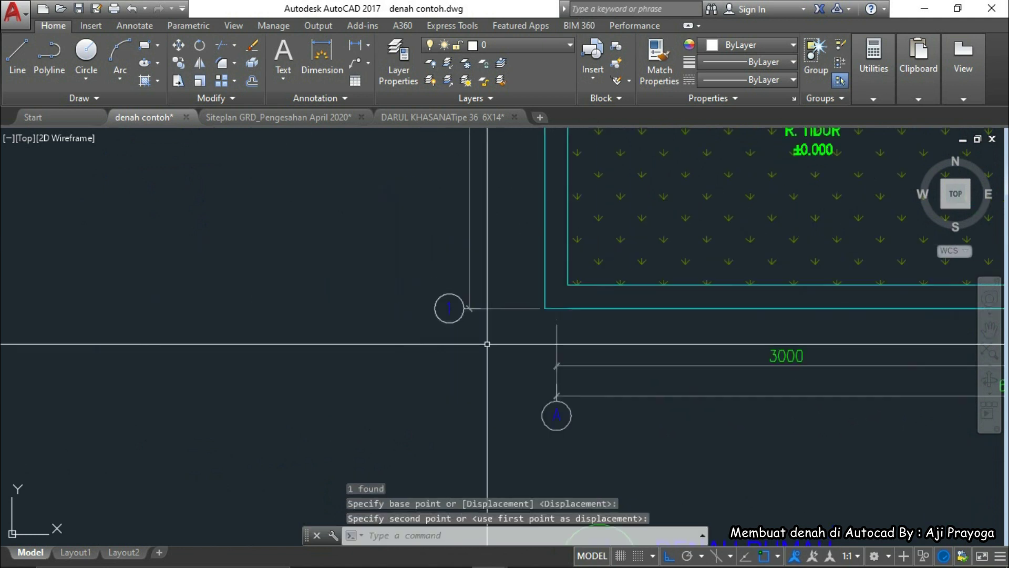
middle_click_drag(492, 392, 548, 290)
scroll(494, 438, "up", 5)
left_click(492, 437)
left_click(435, 363)
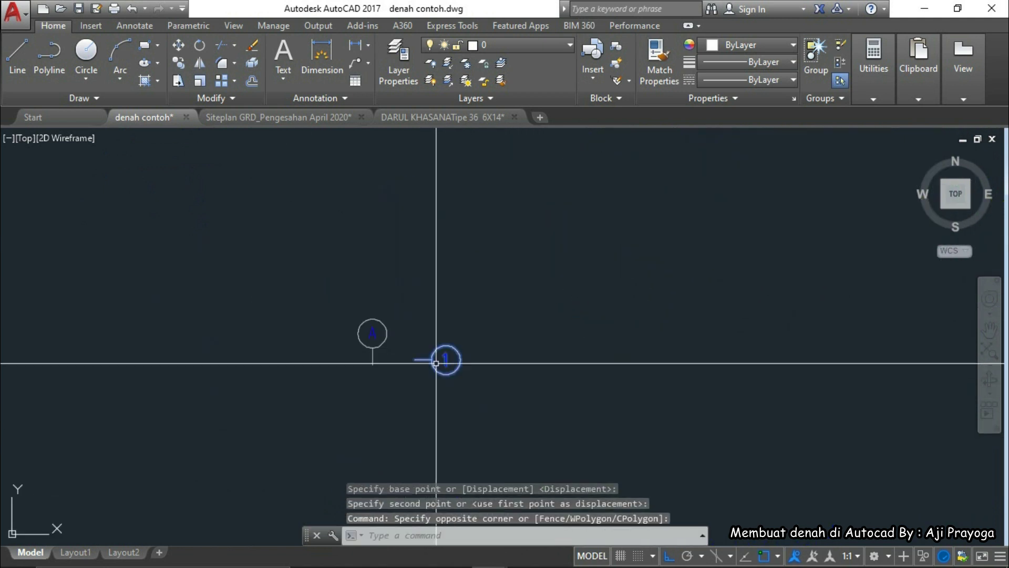
scroll(411, 355, "up", 5)
key("space")
left_click(492, 377)
scroll(559, 377, "down", 6)
scroll(726, 286, "up", 5)
scroll(736, 211, "up", 4)
left_click(704, 208)
Step: Move the remaining letter A bubble by its leader's junction with the circle to the left end of the dimension line above the plan
scroll(694, 221, "down", 10)
middle_click_drag(526, 368, 658, 305)
scroll(504, 374, "up", 5)
left_click(391, 386)
left_click(333, 405)
scroll(335, 406, "up", 6)
key("space")
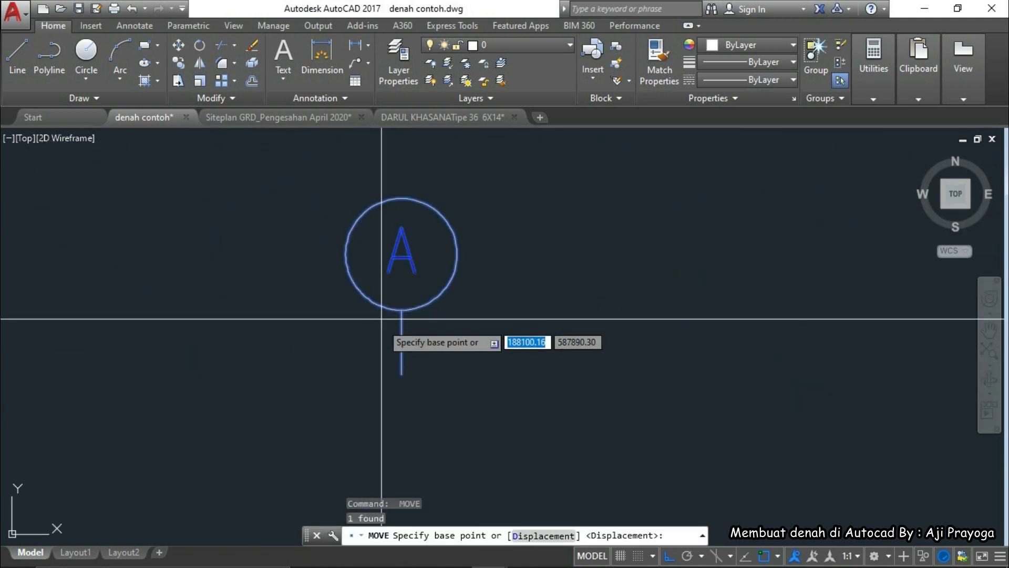
left_click(401, 306)
scroll(631, 363, "down", 2)
scroll(632, 364, "down", 10)
middle_click_drag(659, 352, 641, 448)
middle_click_drag(670, 243, 638, 378)
scroll(629, 251, "up", 10)
left_click(670, 308)
Step: Copy the plan's lower-left number 1 bubble straight up to the wall axis between the terrace and living room
scroll(720, 363, "down", 8)
middle_click_drag(734, 426, 462, 194)
middle_click_drag(594, 458, 497, 296)
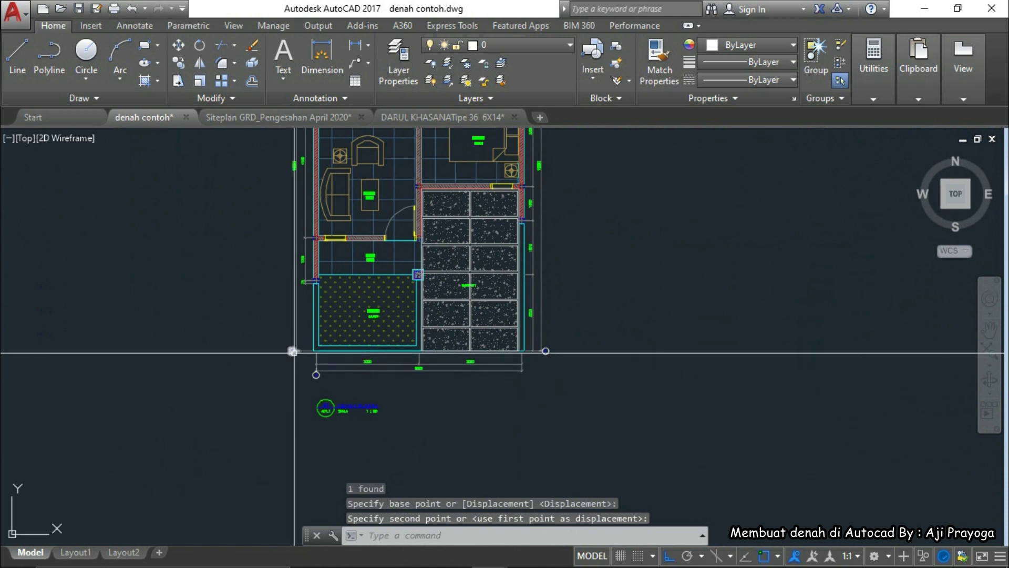
scroll(292, 349, "up", 6)
left_click(283, 364)
left_click(264, 315)
middle_click_drag(337, 296, 466, 356)
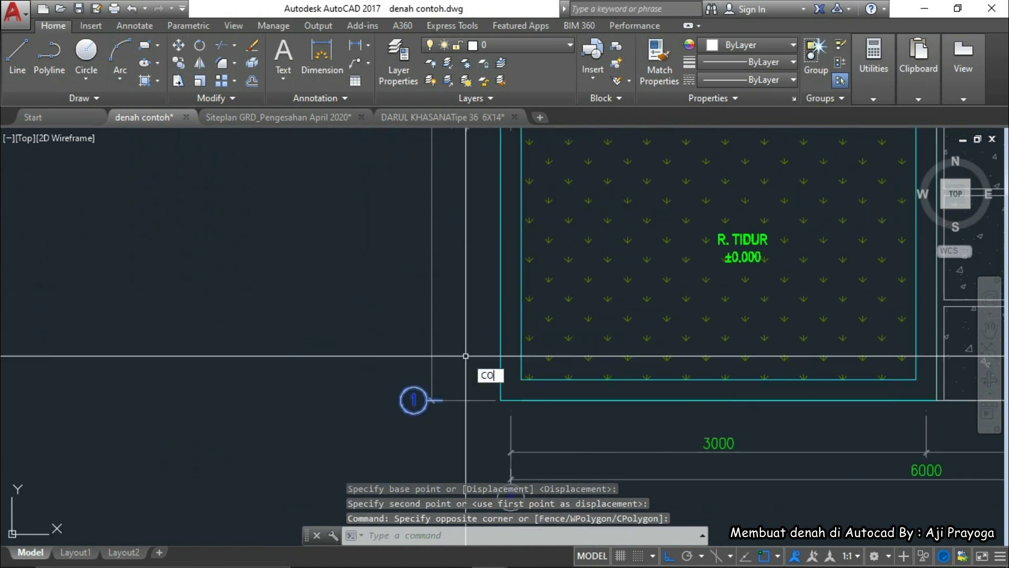
key("Return")
scroll(439, 404, "up", 5)
left_click(428, 400)
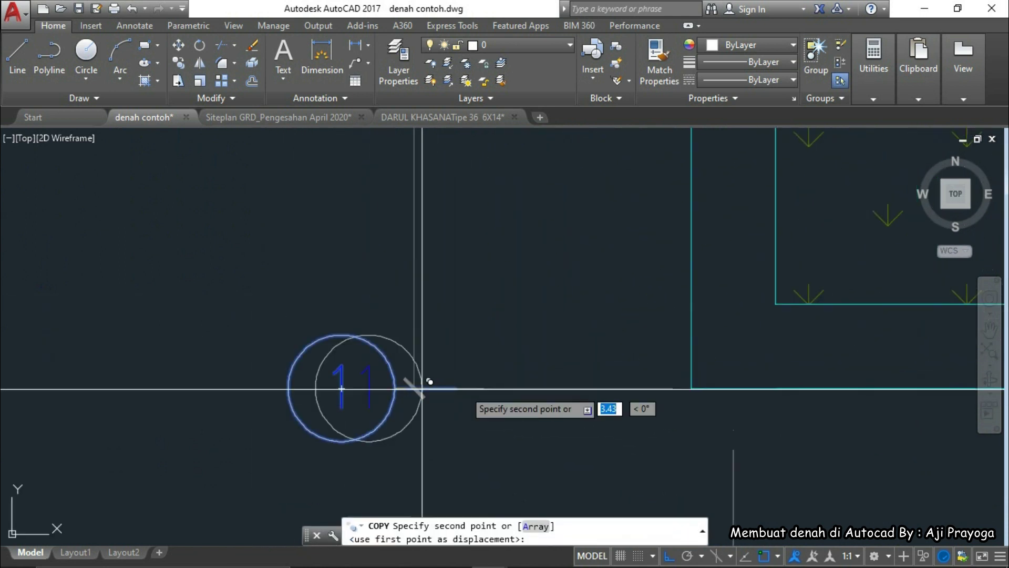
scroll(430, 381, "down", 5)
scroll(565, 292, "up", 5)
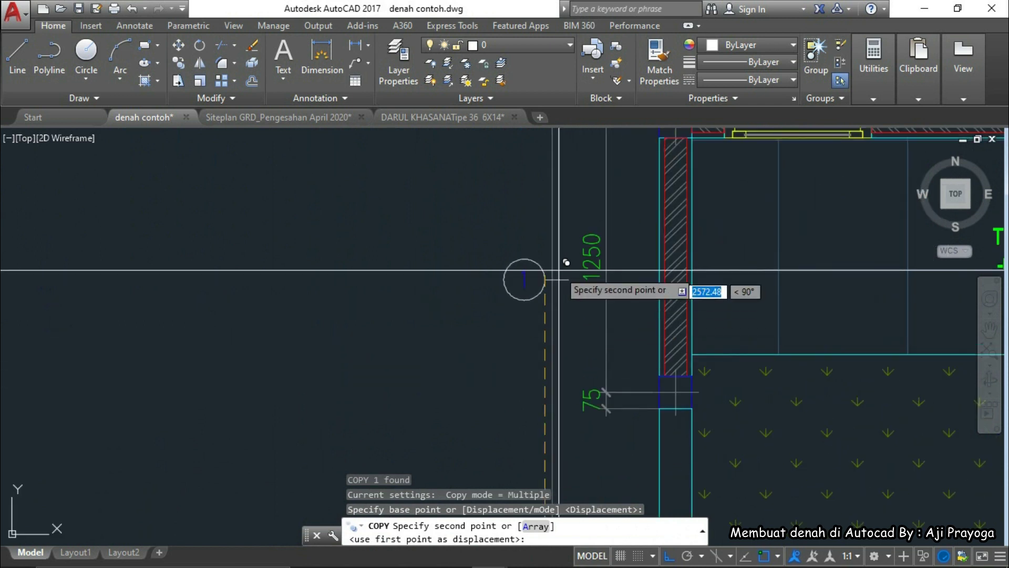
middle_click_drag(566, 262, 567, 380)
scroll(601, 236, "up", 4)
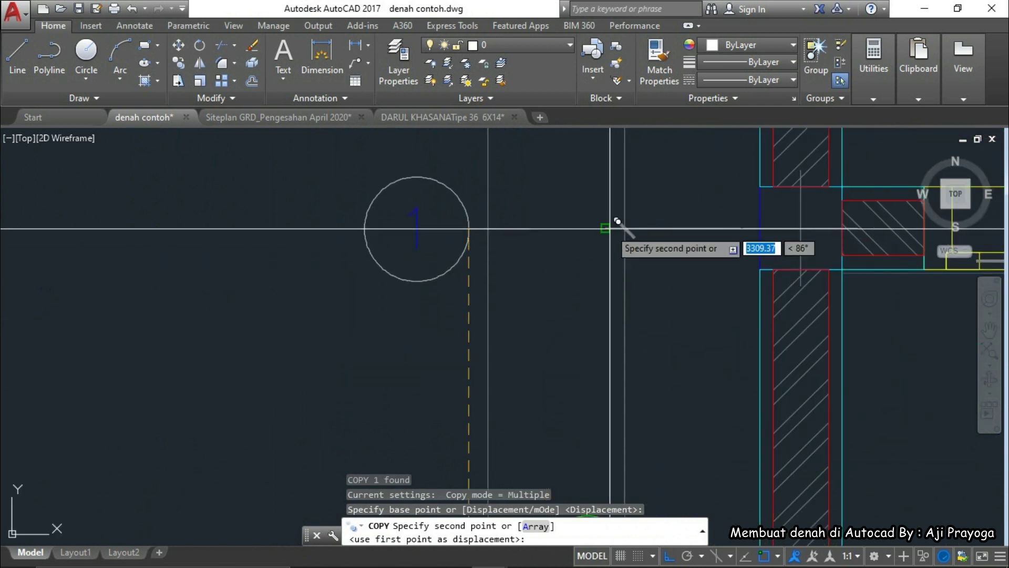
left_click(554, 228)
Step: Place further copies of the left number 1 bubble at the toilet's two wall axes and 10800 above the original
scroll(567, 380, "down", 8)
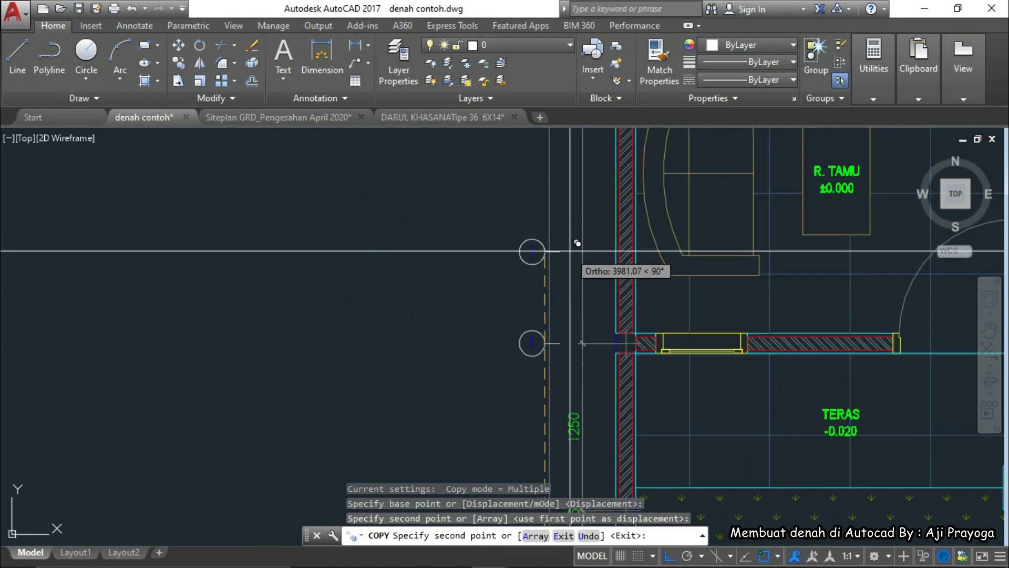
scroll(564, 175, "up", 8)
scroll(575, 273, "up", 2)
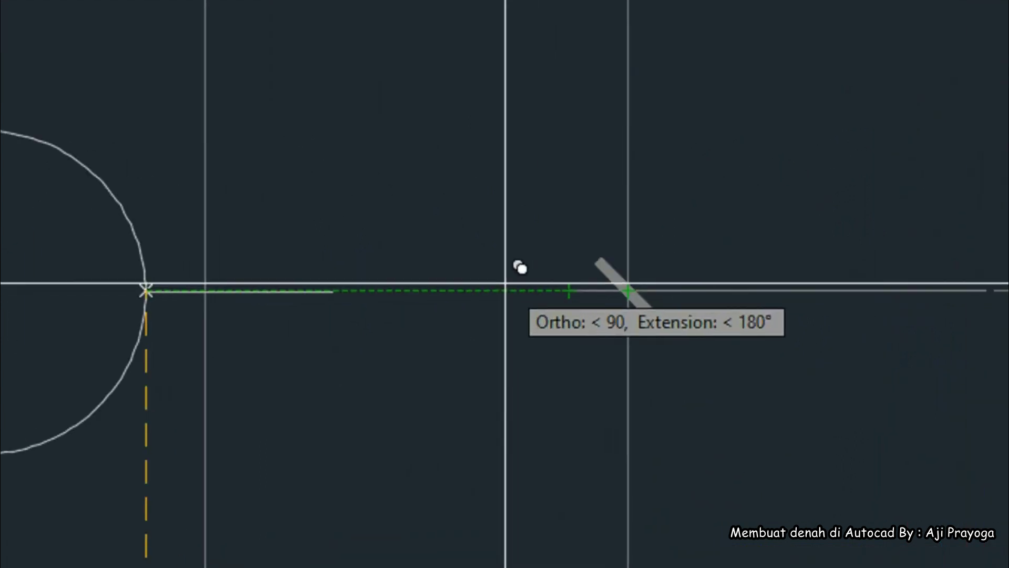
scroll(505, 283, "down", 10)
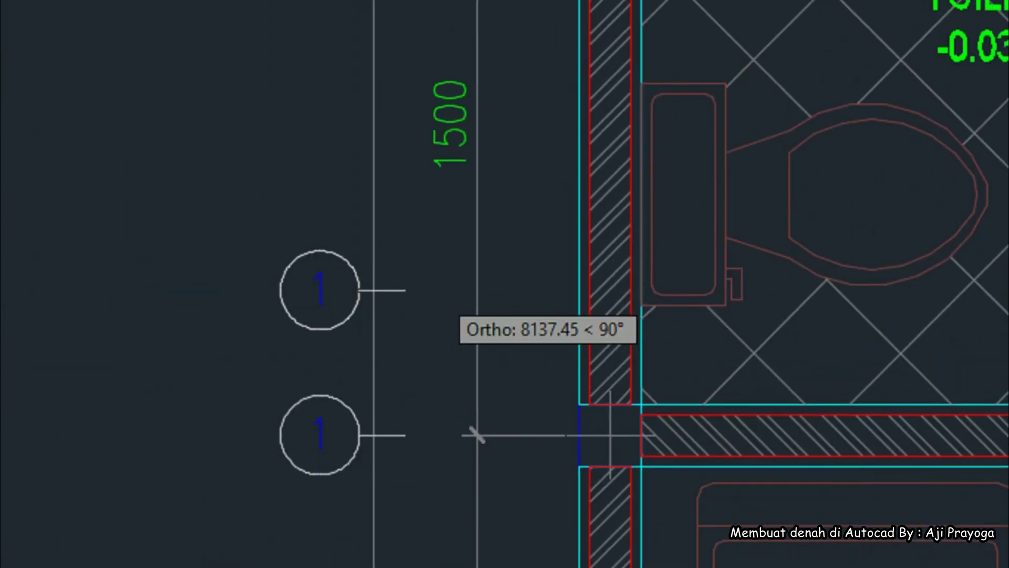
scroll(427, 229, "up", 12)
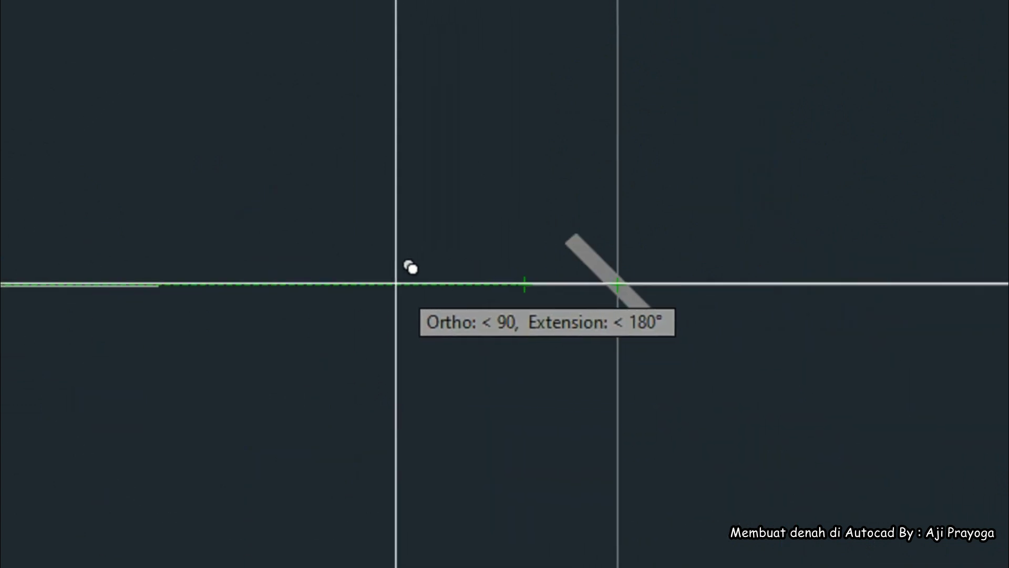
scroll(410, 267, "down", 6)
scroll(415, 367, "up", 6)
type("10800")
key("Return")
scroll(446, 343, "down", 5)
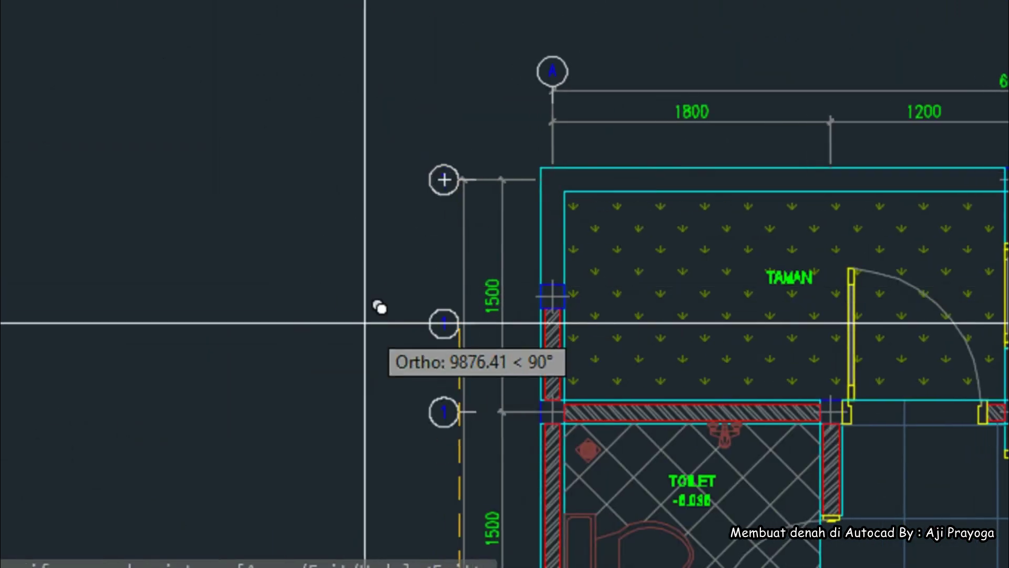
scroll(325, 153, "down", 6)
key("Return")
middle_click_drag(356, 442, 281, 279)
key("Escape")
Step: Copy the plan's lower-right number 1 bubble straight up to the wall axis between the carport and bedroom
scroll(557, 426, "up", 4)
scroll(549, 370, "up", 4)
left_click(663, 413)
left_click(532, 270)
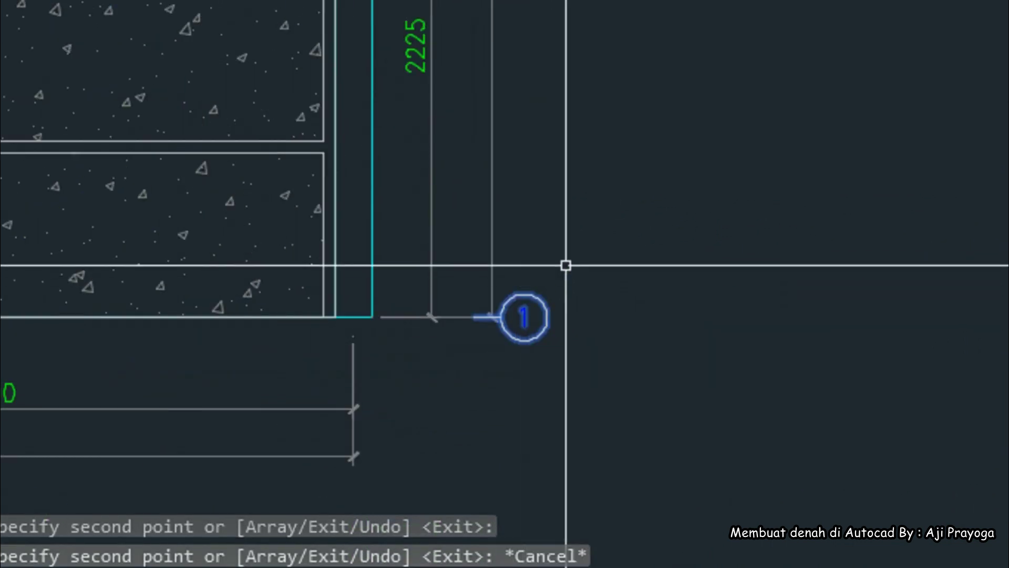
middle_click_drag(565, 265, 607, 351)
type("co")
key("Return")
scroll(557, 395, "up", 3)
left_click(556, 345)
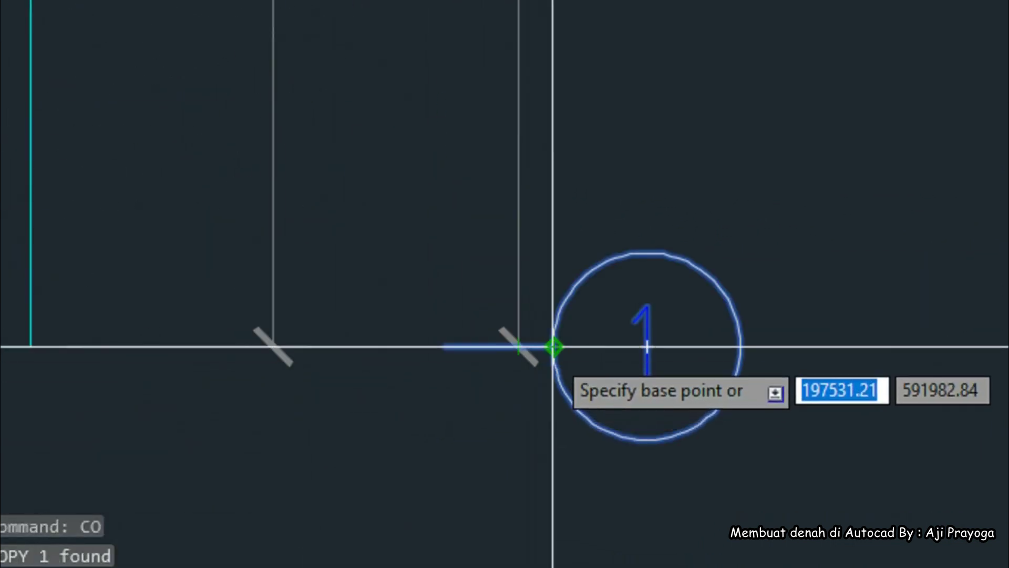
scroll(655, 439, "down", 8)
scroll(655, 179, "up", 6)
scroll(660, 184, "up", 3)
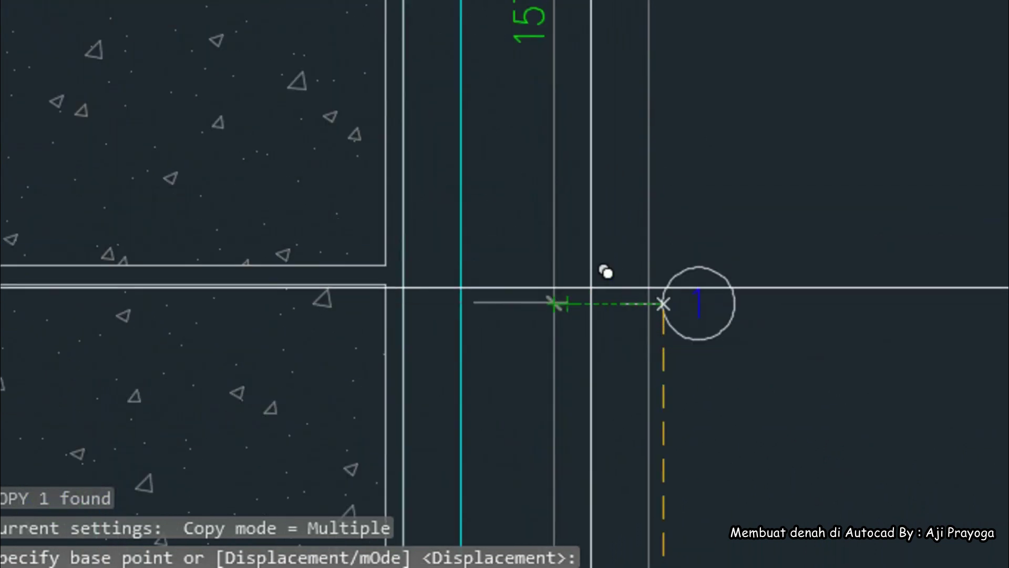
scroll(699, 299, "down", 5)
scroll(662, 192, "up", 6)
scroll(654, 191, "down", 2)
middle_click_drag(654, 191, 552, 383)
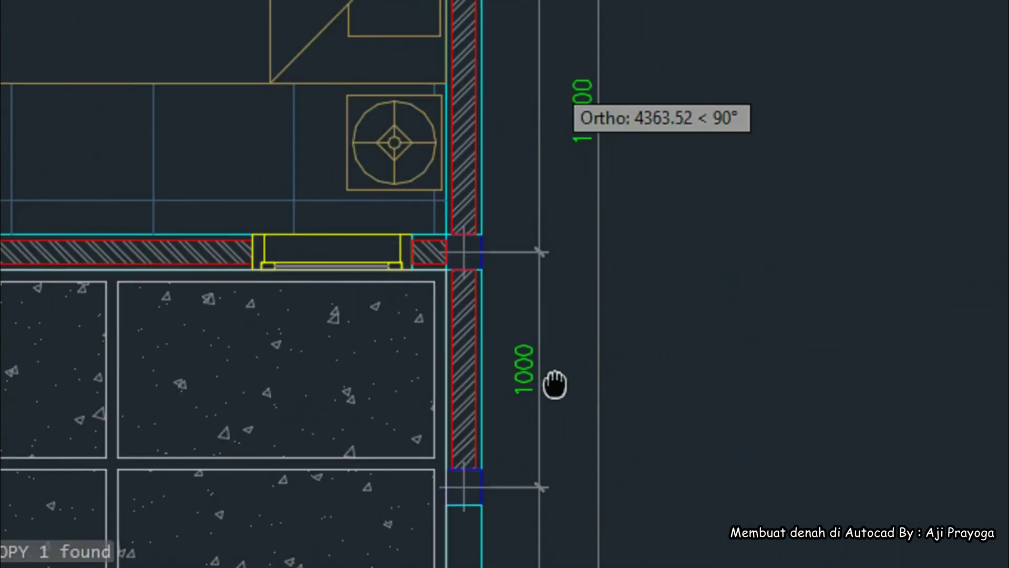
scroll(575, 293, "up", 3)
left_click(545, 329)
Step: Place two more copies of the right number 1 bubble at the wall axis between the bedrooms and at the top wall axis
scroll(633, 433, "down", 6)
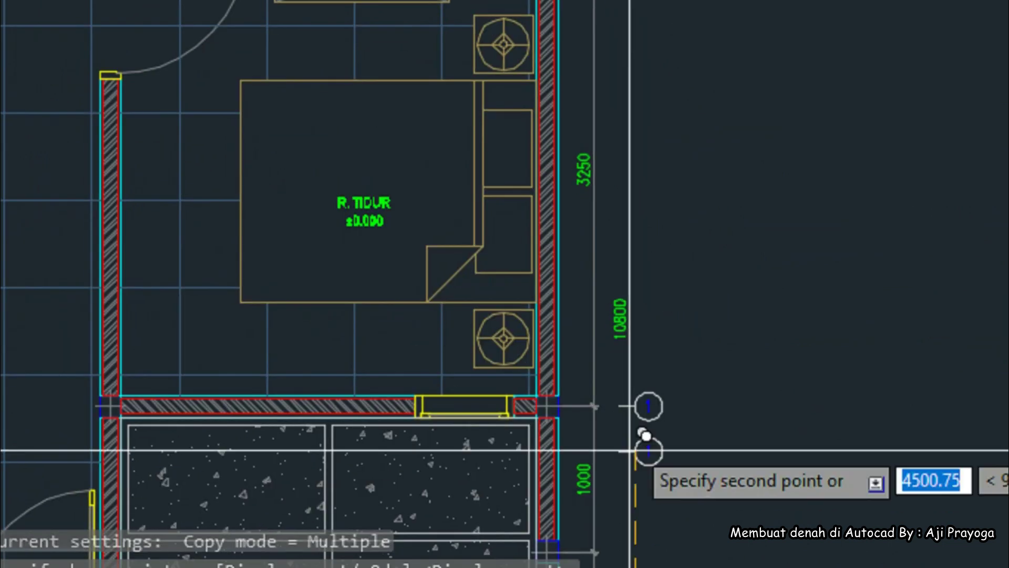
middle_click_drag(634, 121, 600, 365)
scroll(602, 157, "up", 2)
scroll(550, 187, "up", 3)
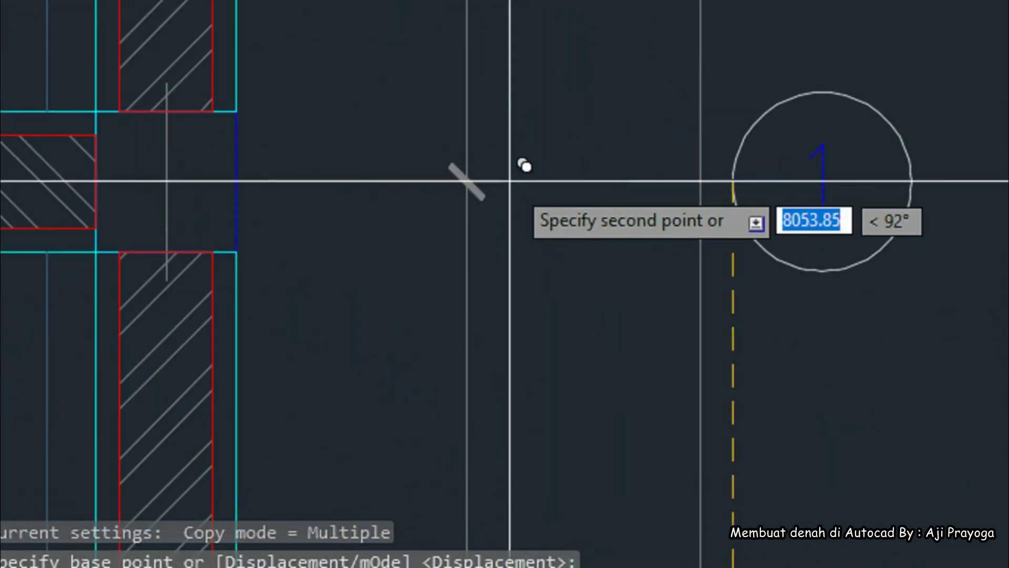
left_click(563, 181)
scroll(749, 246, "down", 4)
scroll(735, 112, "up", 4)
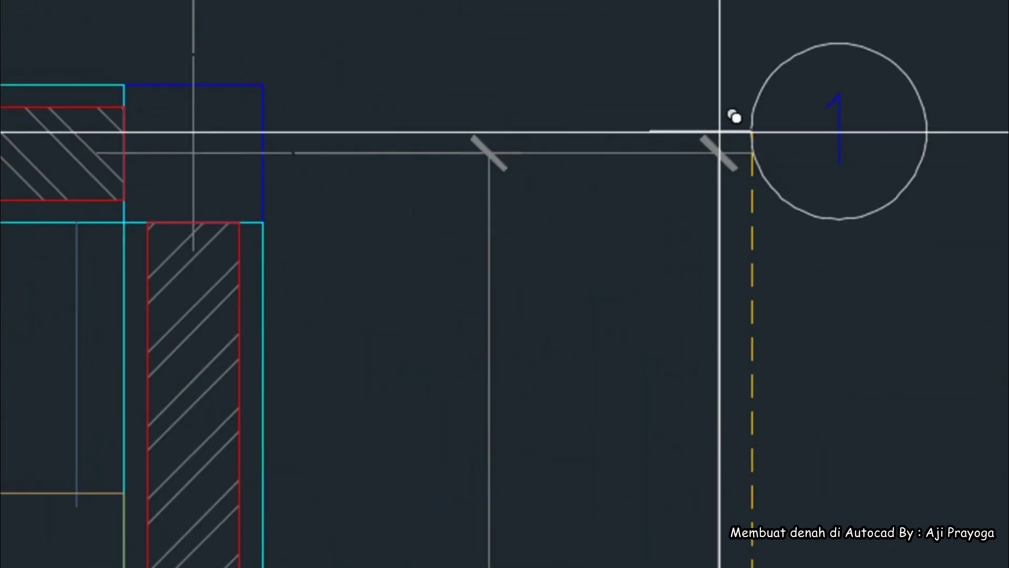
left_click(750, 266)
scroll(706, 186, "down", 5)
scroll(748, 311, "down", 3)
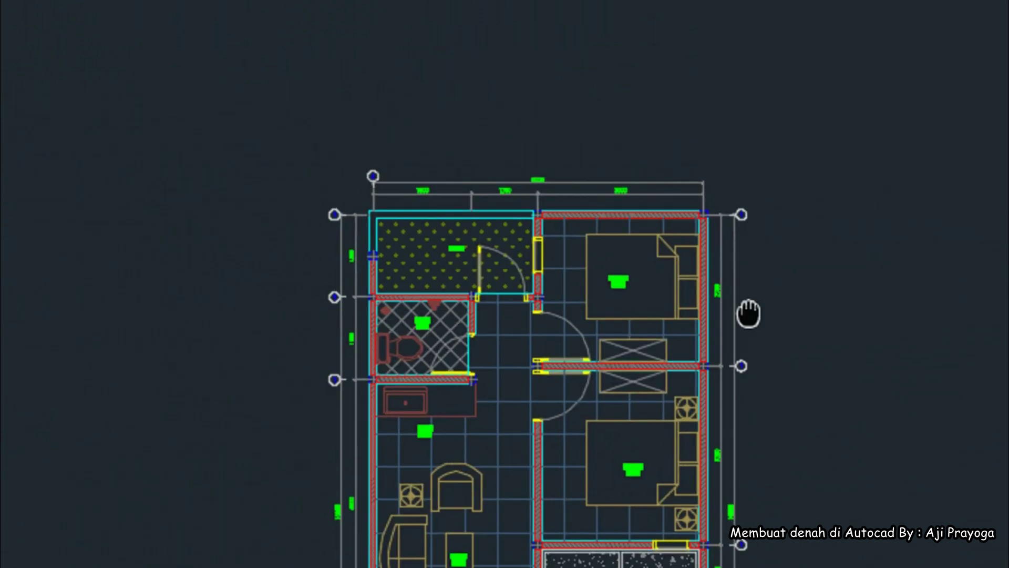
middle_click_drag(748, 311, 769, 303)
Step: Copy the letter A bubble below the plan to the middle axis where the two 3000 dimensions meet
scroll(617, 298, "down", 3)
scroll(597, 348, "up", 8)
left_click(527, 320)
left_click(462, 295)
middle_click_drag(493, 313, 569, 368)
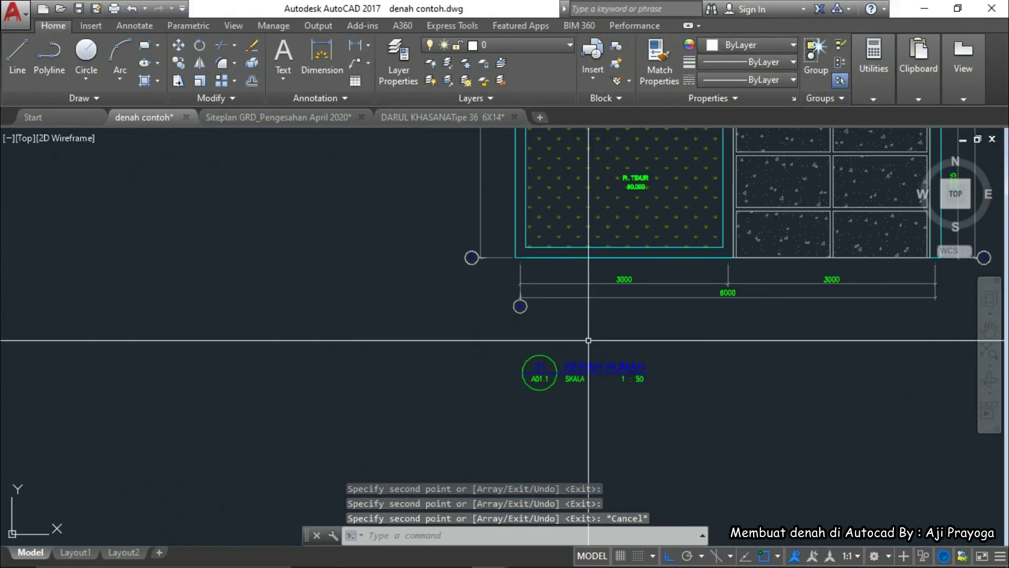
type("co")
key("Return")
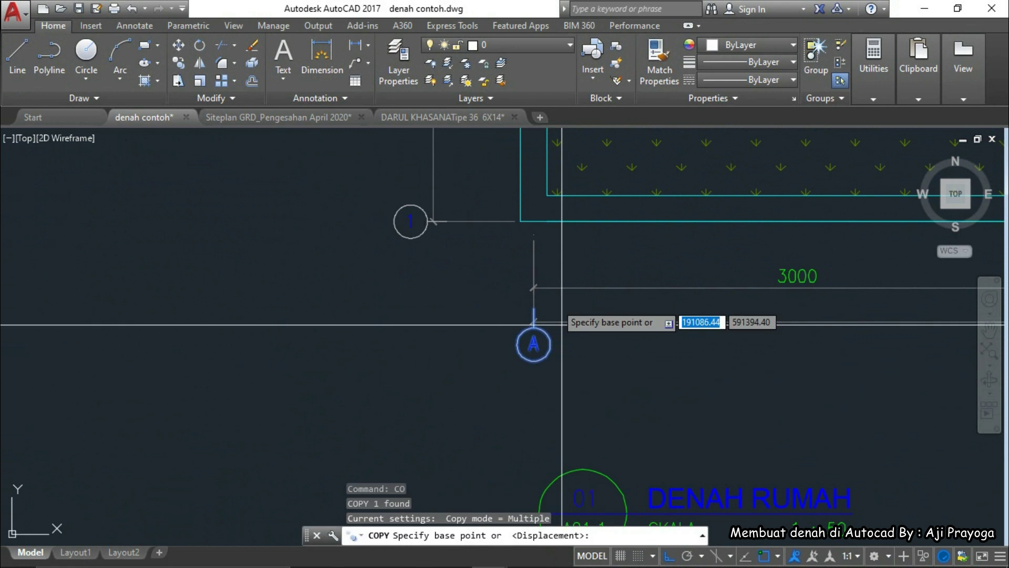
left_click(533, 310)
scroll(757, 357, "down", 2)
scroll(746, 315, "up", 4)
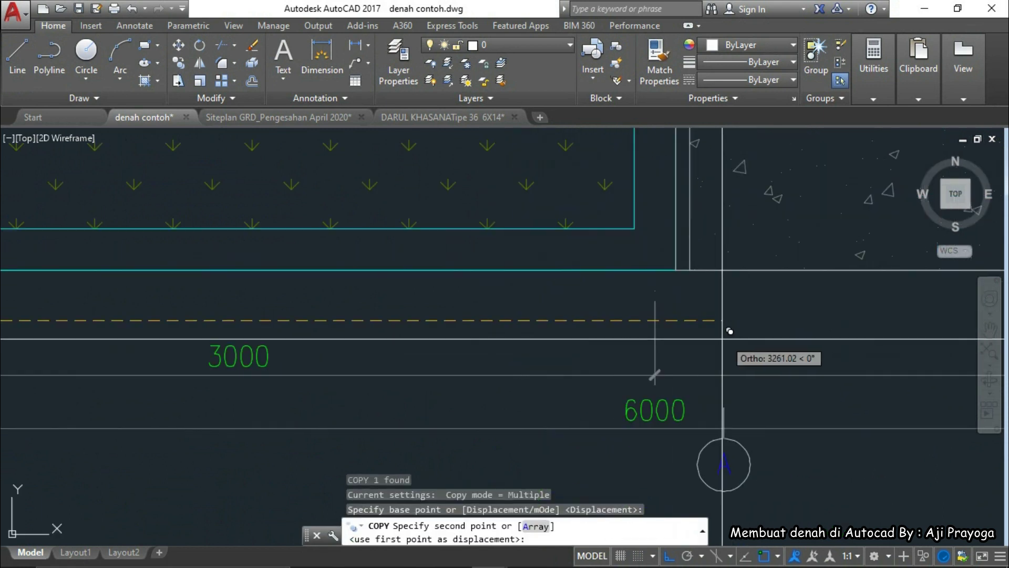
left_click(655, 374)
Step: Place another copy of the lower A bubble at the right end of the 6000 dimension and finish copying
scroll(836, 365, "down", 8)
scroll(842, 373, "up", 4)
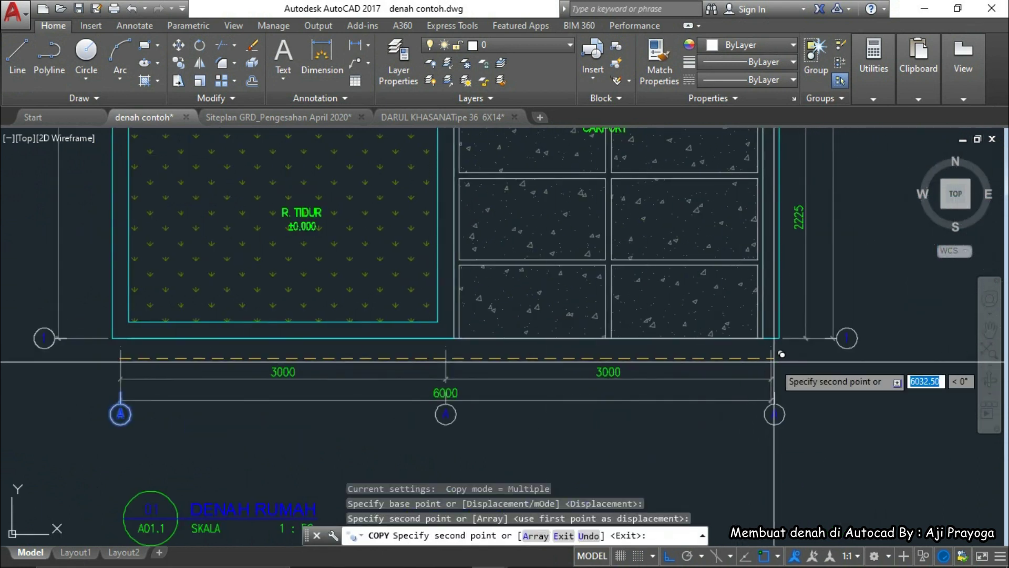
left_click(771, 374)
scroll(713, 487, "down", 5)
key("Escape")
Step: Copy the letter A bubble above the plan's upper-left corner to the axis between the 1800 and 1200 dimensions
scroll(691, 333, "down", 5)
scroll(636, 286, "up", 9)
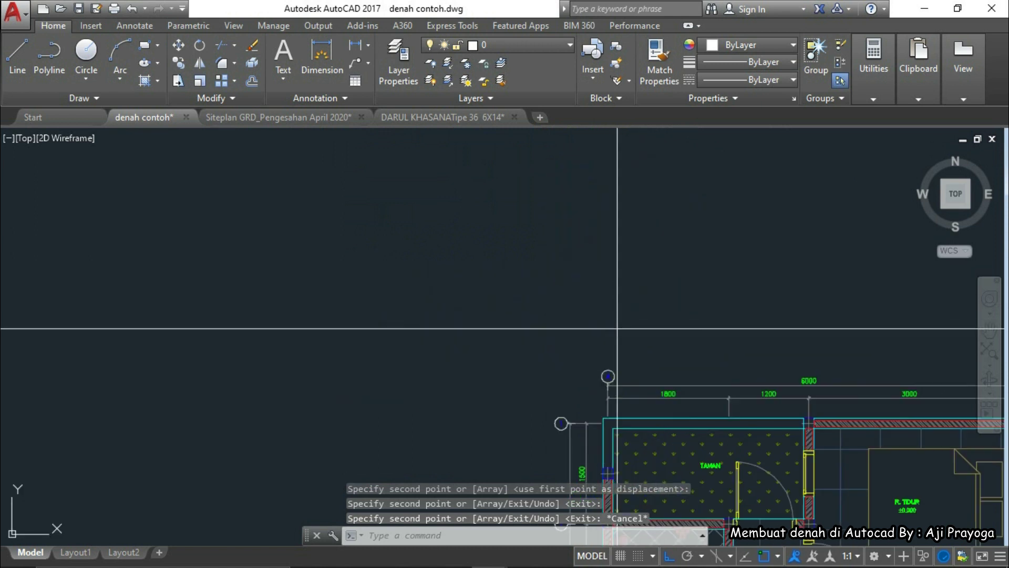
left_click(622, 369)
left_click(595, 373)
middle_click_drag(602, 365, 453, 212)
type("co")
key("Return")
scroll(453, 215, "up", 6)
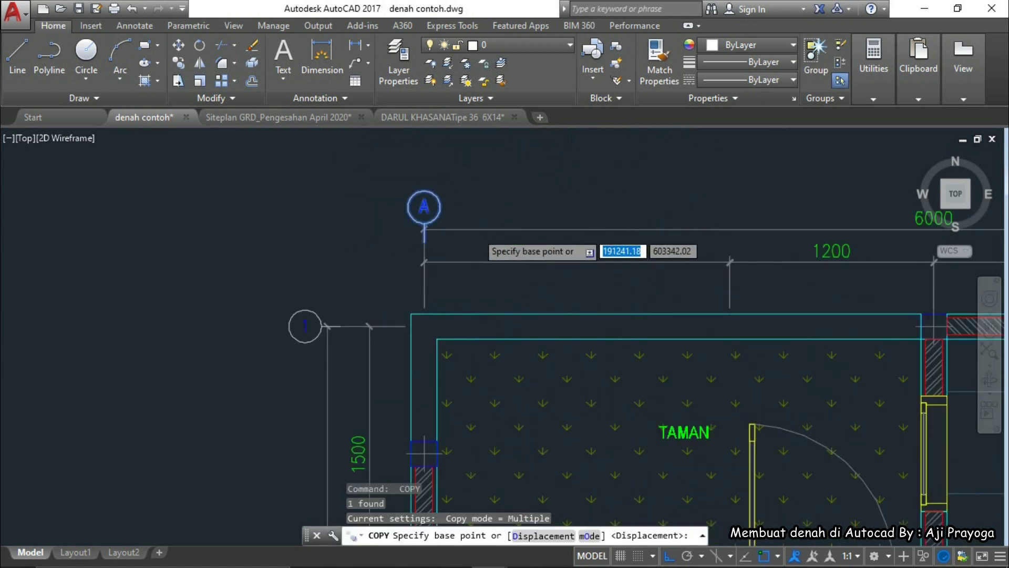
left_click(391, 217)
scroll(526, 330, "down", 5)
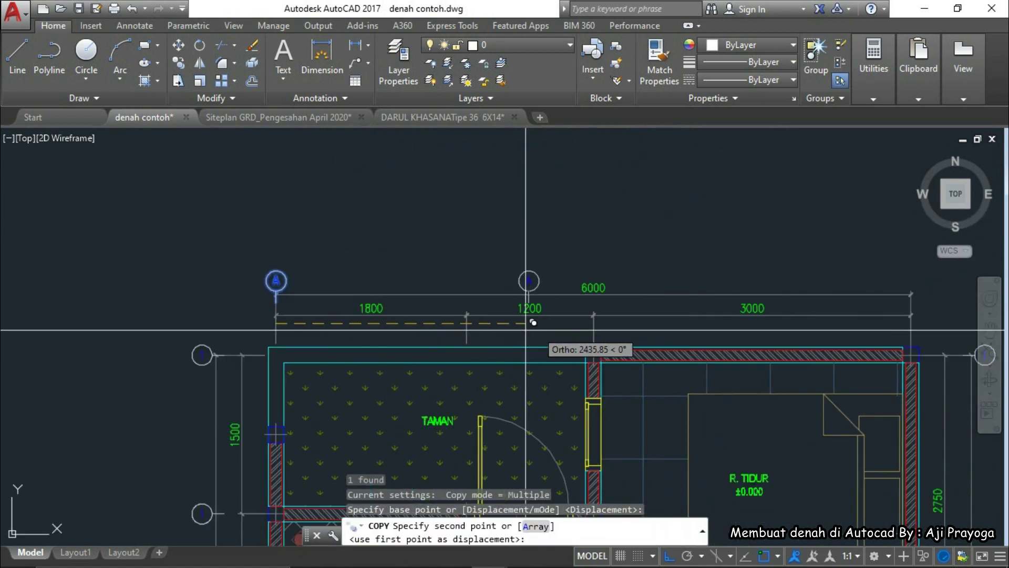
left_click(466, 327)
left_click(588, 535)
scroll(502, 321, "down", 2)
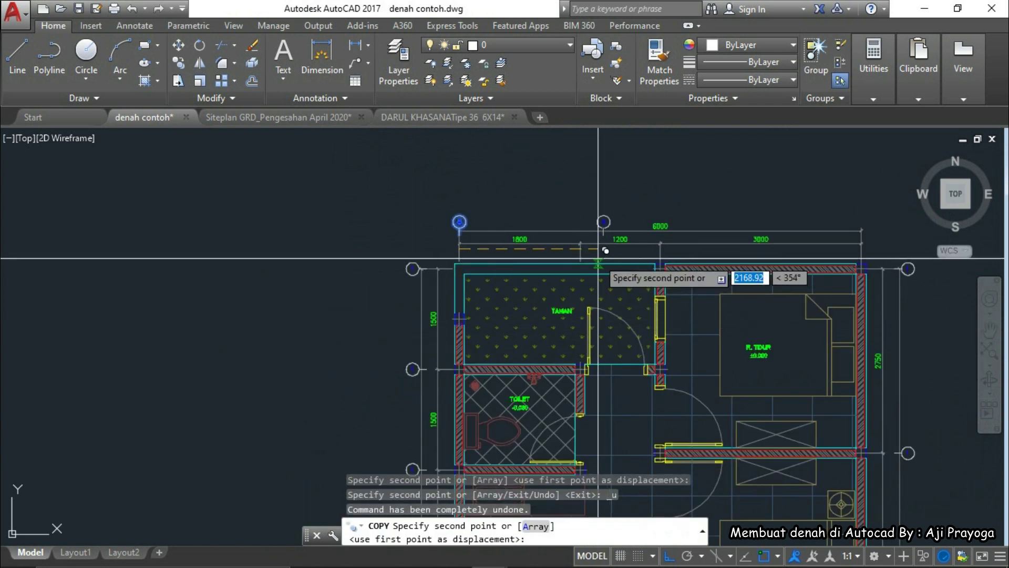
scroll(606, 251, "up", 6)
Step: Place more copies of the upper A bubble at the axis between the 1200 and 3000 dimensions and at the 6000 dimension's right end
scroll(579, 263, "down", 2)
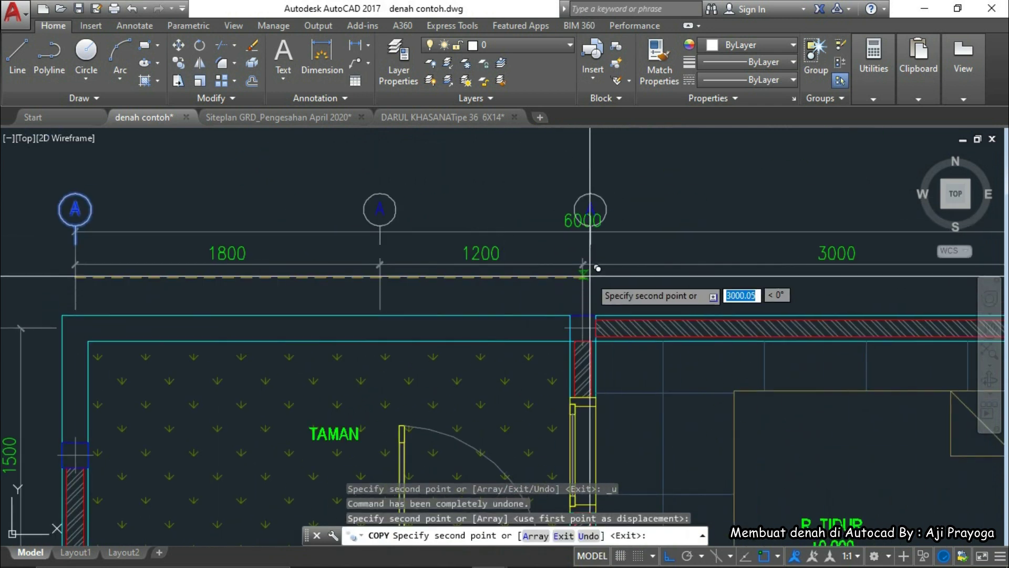
scroll(463, 293, "down", 2)
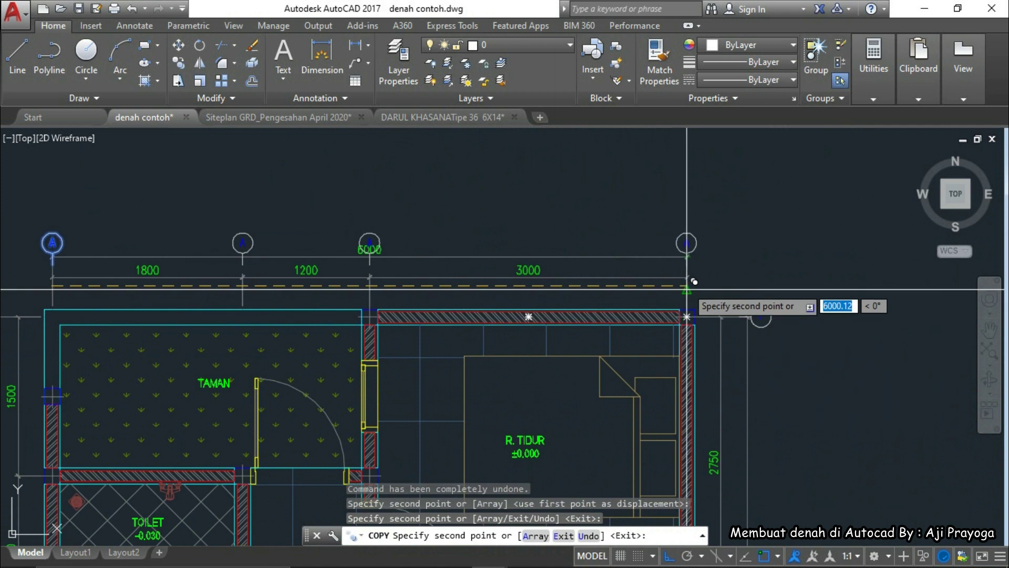
key("Escape")
Step: Move the A bubble between the upper 1200 and 3000 dimensions straight up slightly, away from the 6000 dimension text
scroll(357, 239, "up", 5)
left_click(504, 248)
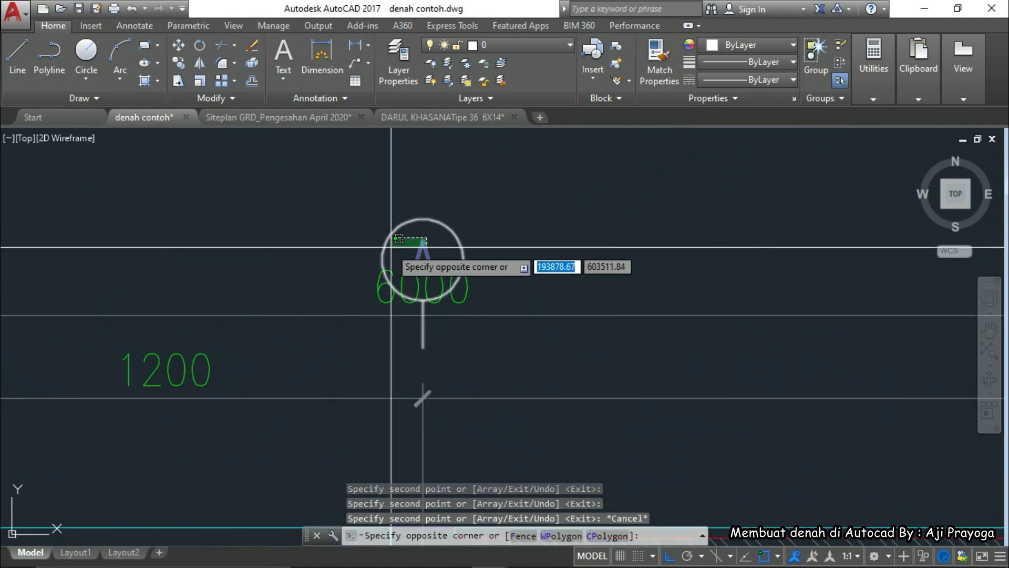
middle_click_drag(504, 249, 547, 275)
left_click(547, 275)
type("m")
key("Return")
left_click(557, 315)
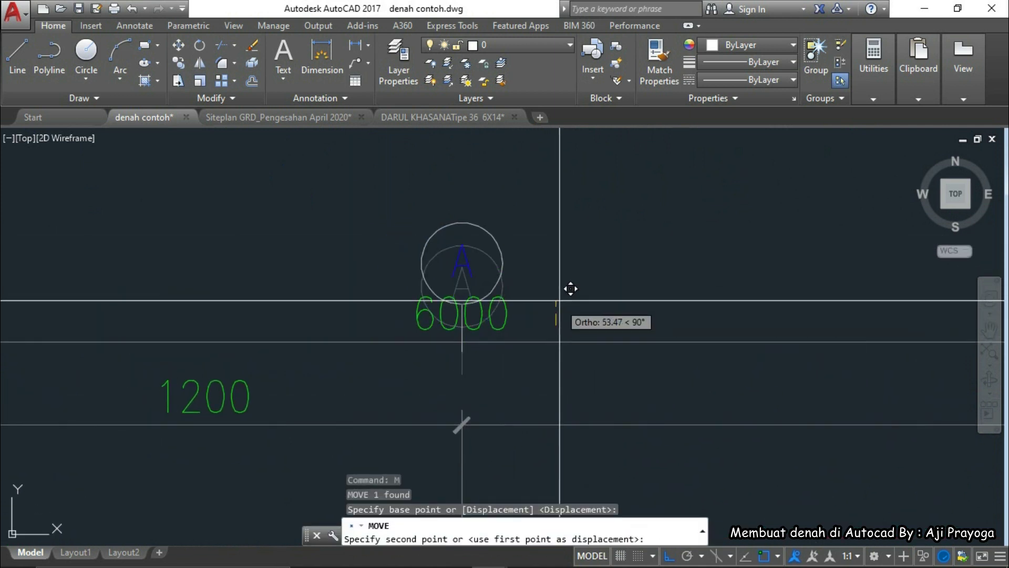
scroll(564, 341, "down", 5)
key("Escape")
key("Escape")
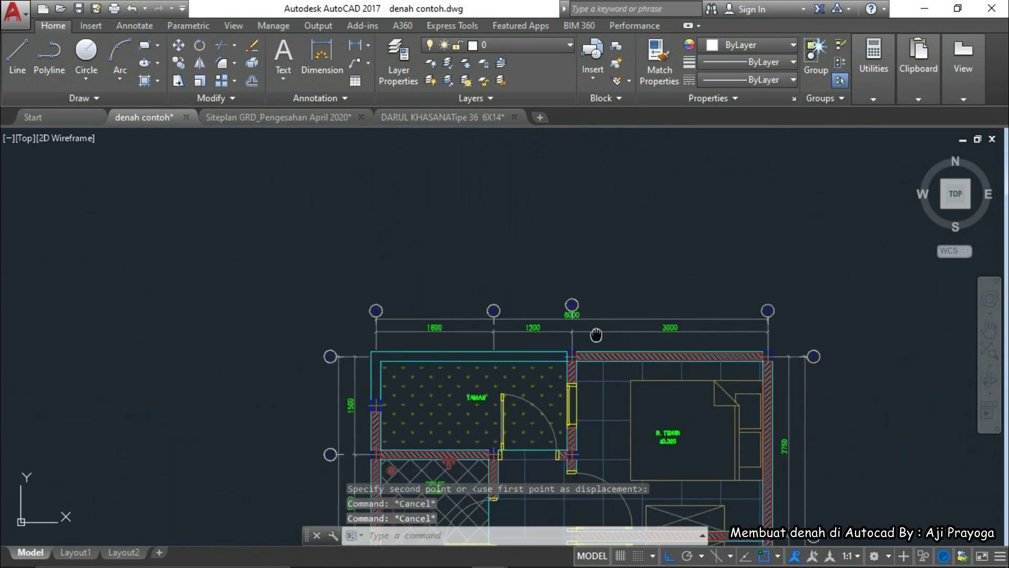
Step: Set the label of the plan's left bubble at the terrace and living room wall axis to 2
scroll(604, 286, "up", 2)
scroll(525, 342, "down", 2)
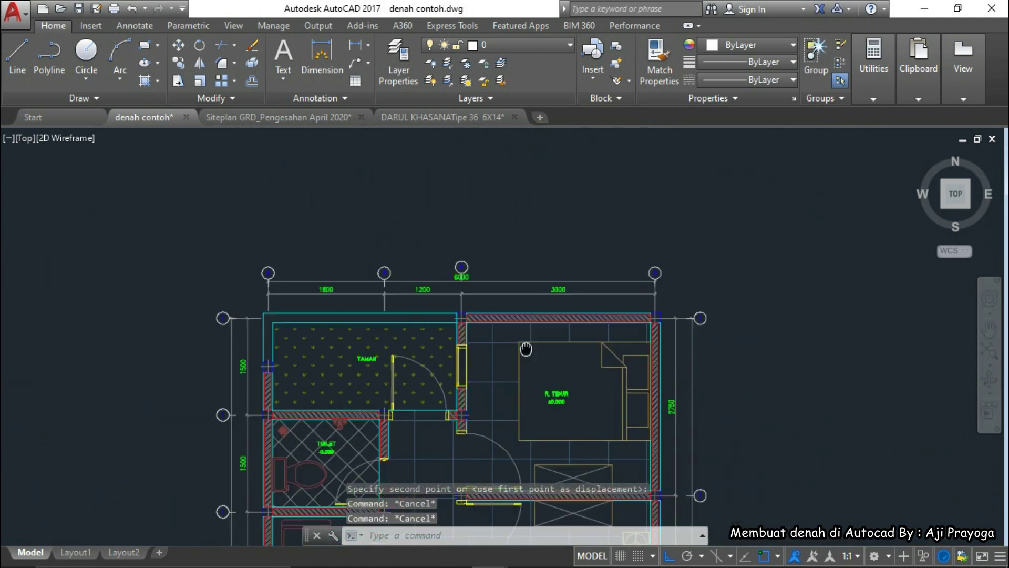
middle_click_drag(545, 390, 583, 326)
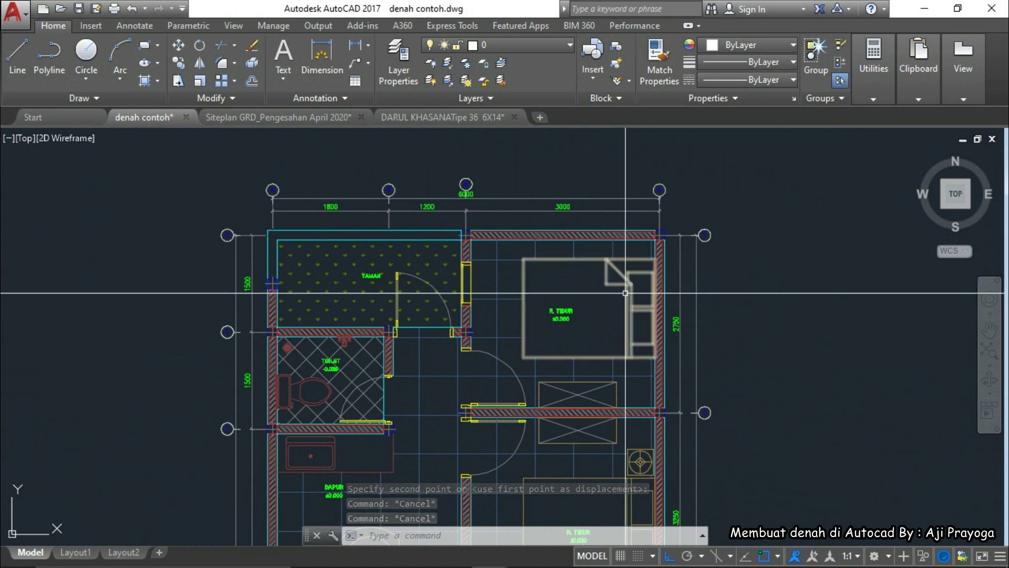
scroll(522, 344, "down", 4)
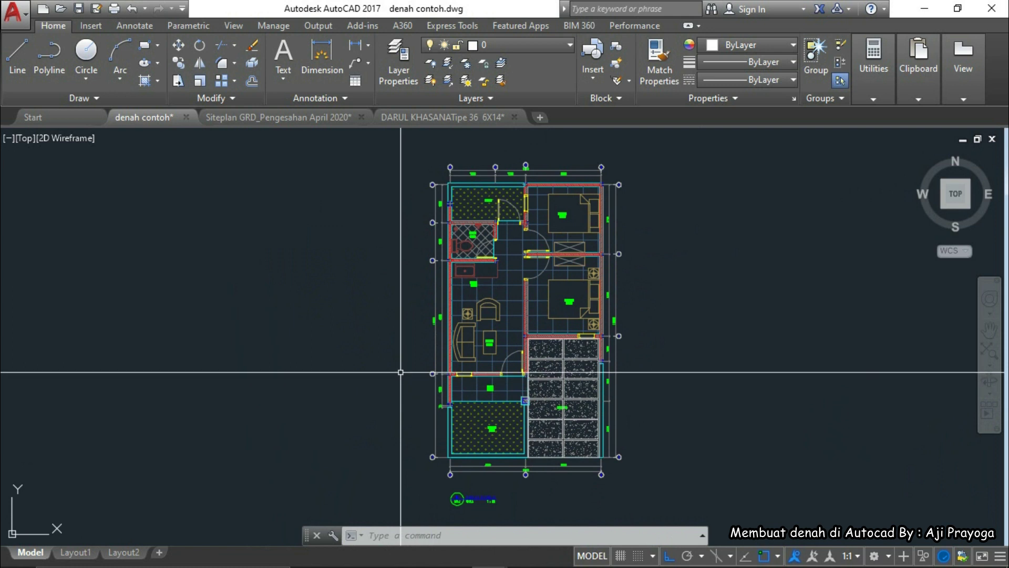
scroll(400, 372, "up", 8)
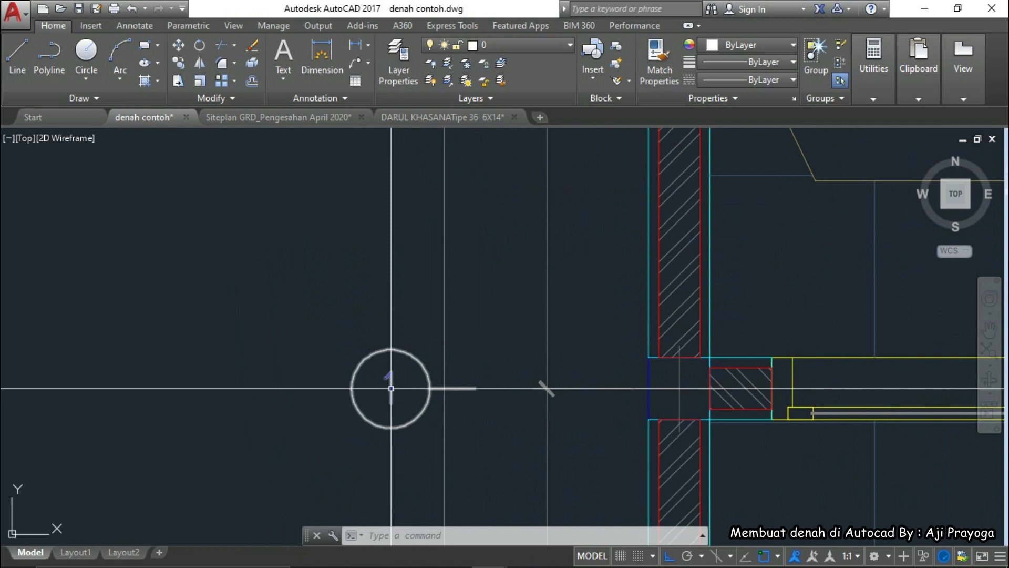
scroll(556, 367, "down", 2)
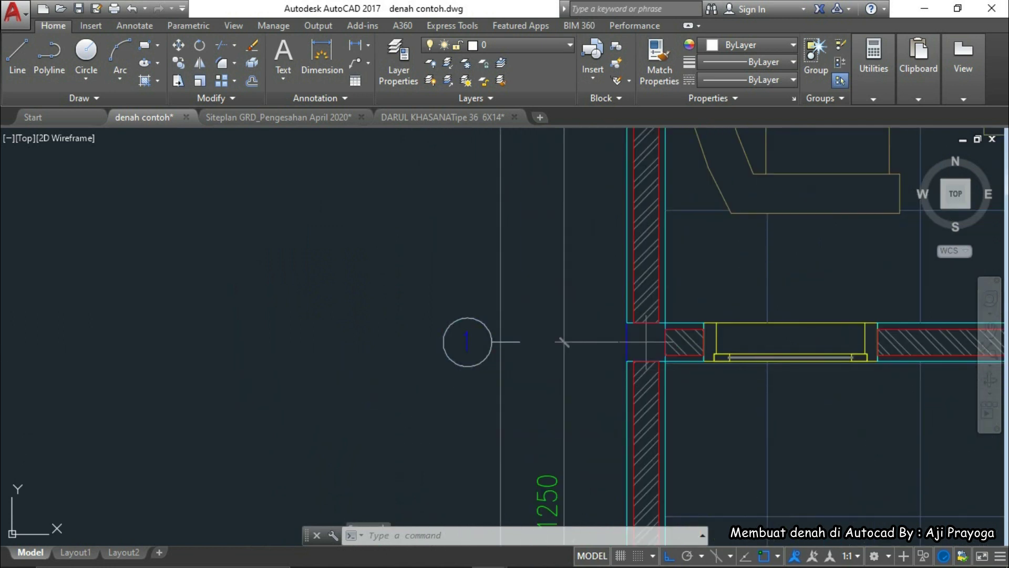
double_click(468, 345)
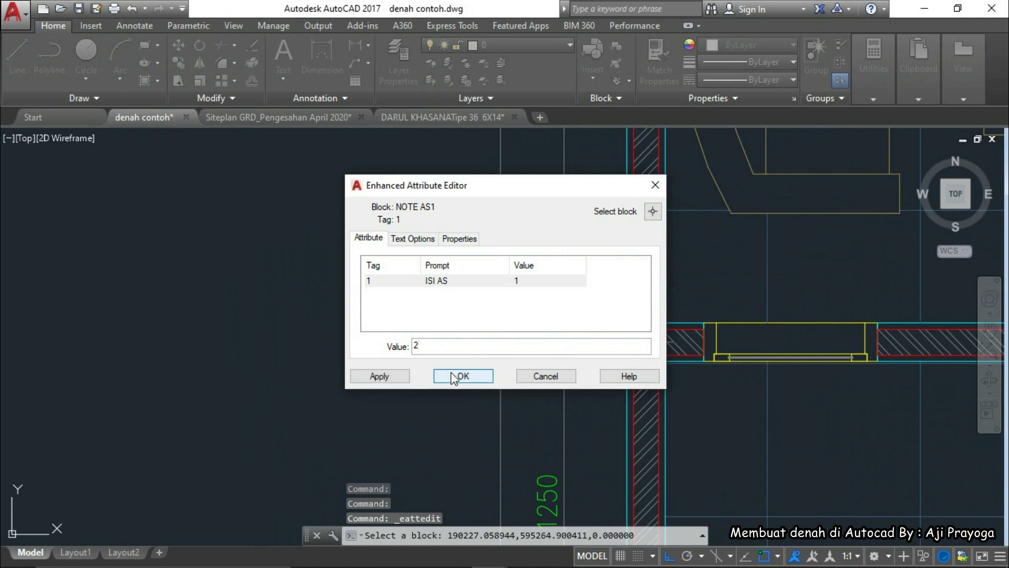
left_click(452, 377)
Step: Set the label of the plan's right bubble at the wall axis between the carport and bedroom to 3
scroll(807, 397, "down", 5)
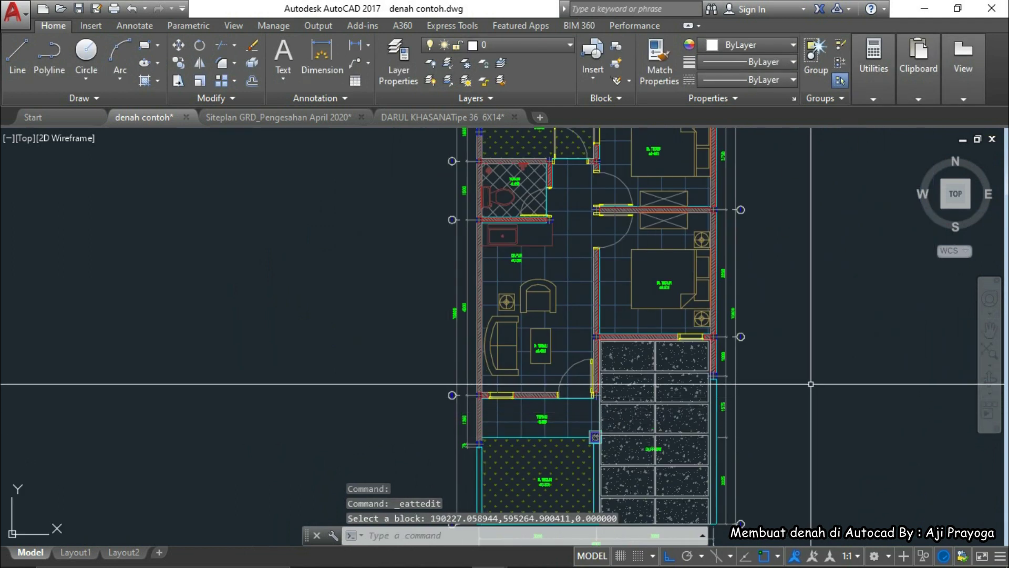
scroll(777, 394, "down", 5)
scroll(767, 388, "up", 3)
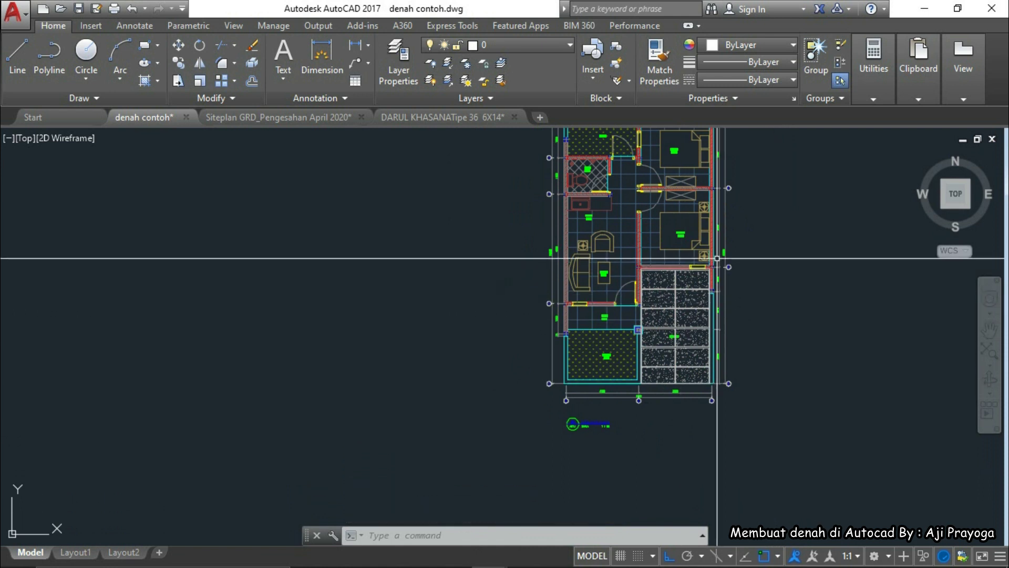
scroll(717, 258, "up", 8)
left_click(742, 263)
left_click(743, 263)
double_click(739, 262)
type("3")
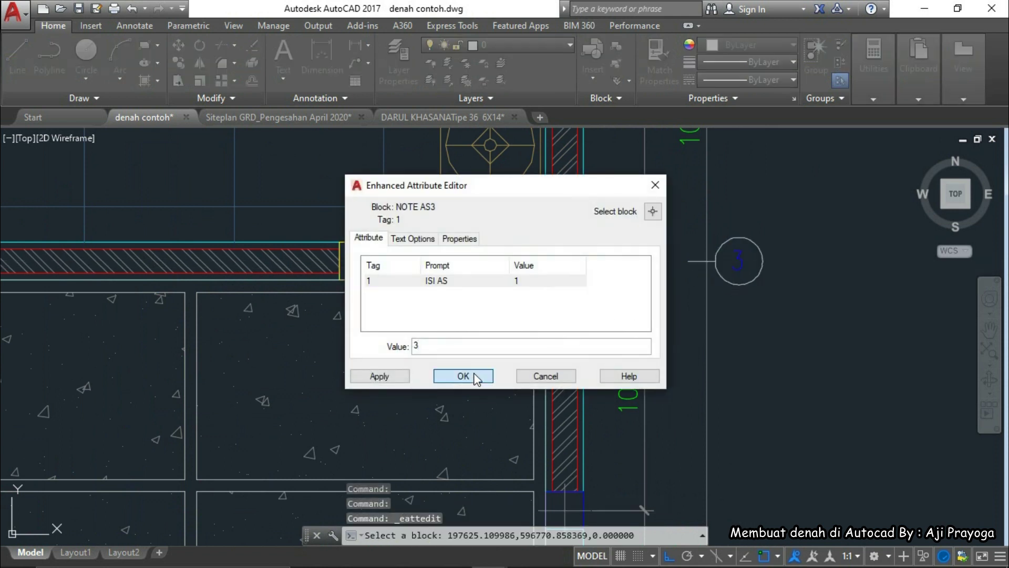
left_click(463, 376)
Step: Set the label of the plan's left bubble at the wall axis between the toilet and kitchen to 4
scroll(583, 392, "down", 5)
scroll(583, 392, "up", 3)
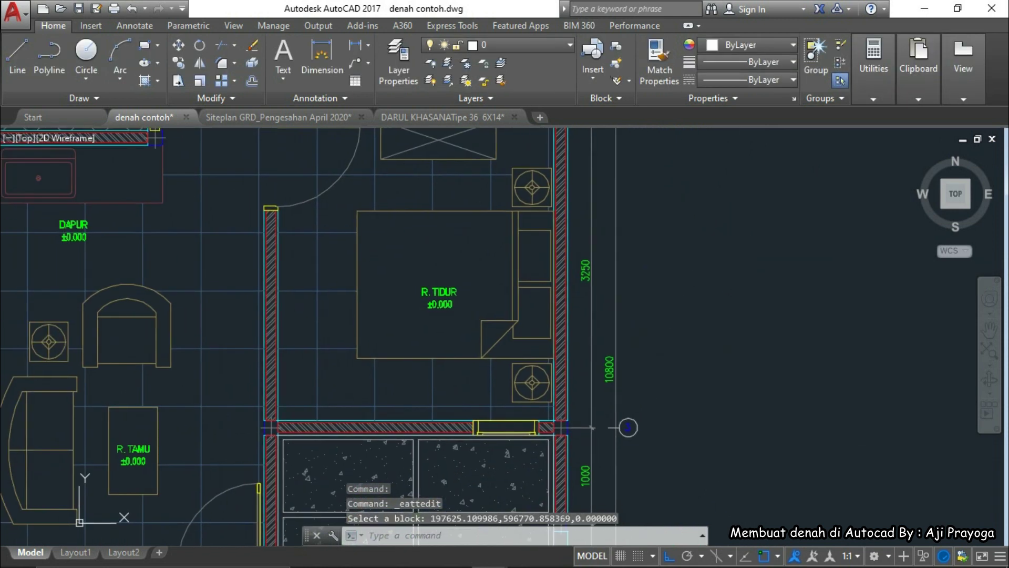
scroll(717, 436, "down", 2)
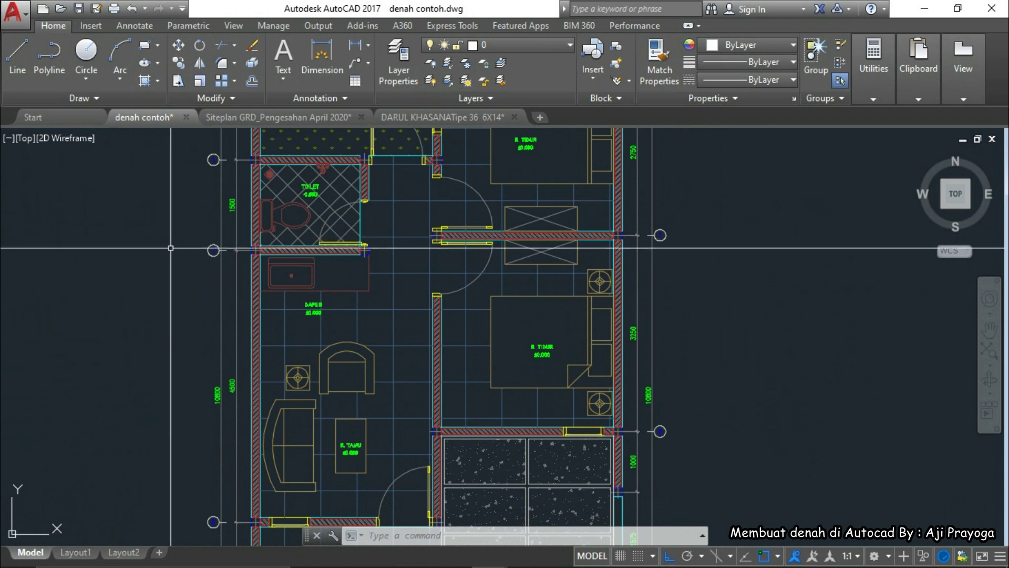
scroll(174, 249, "up", 4)
double_click(274, 251)
type("4")
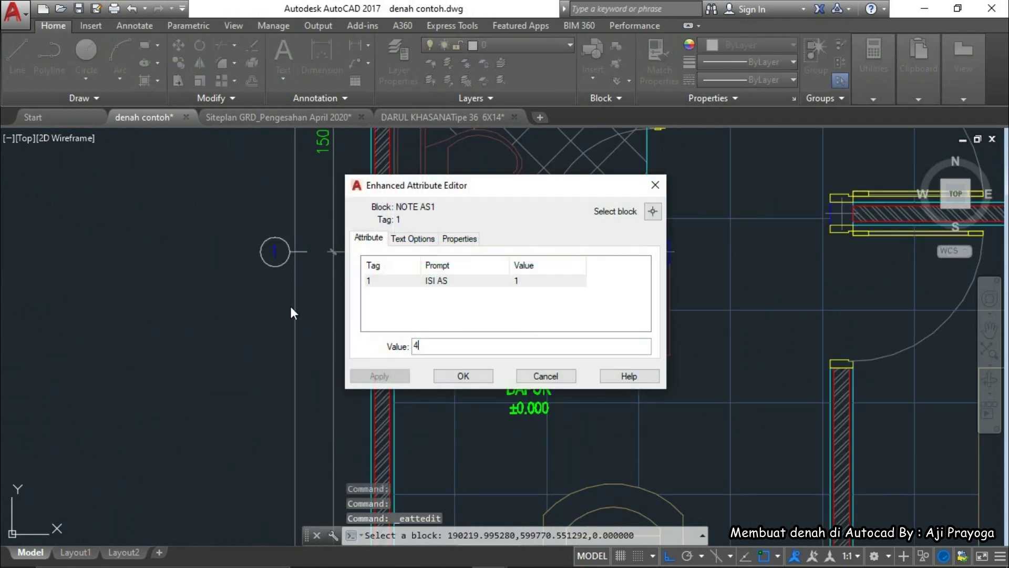
left_click(463, 377)
Step: Change the label of the plan's right bubble at the wall axis between the two bedrooms
scroll(683, 332, "down", 4)
scroll(704, 331, "up", 5)
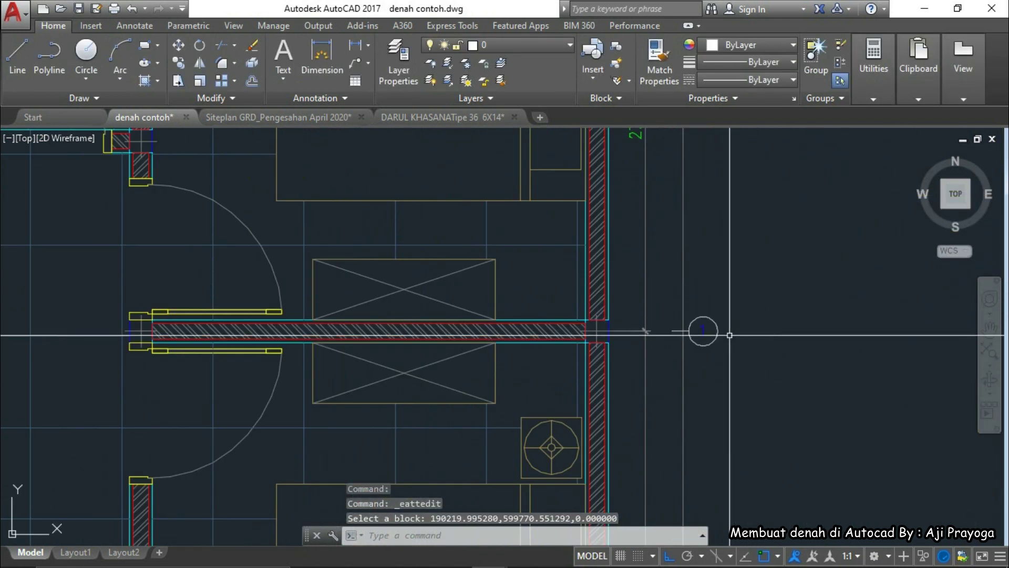
double_click(701, 326)
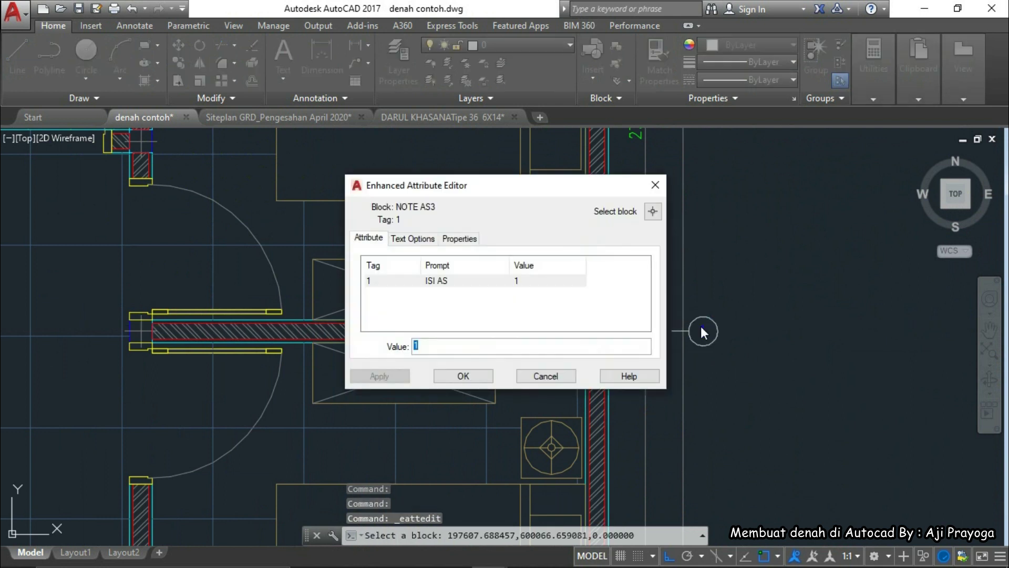
left_click(463, 377)
Step: Set the label of the plan's left bubble at the wall axis between the garden and toilet to 6
scroll(337, 362, "down", 5)
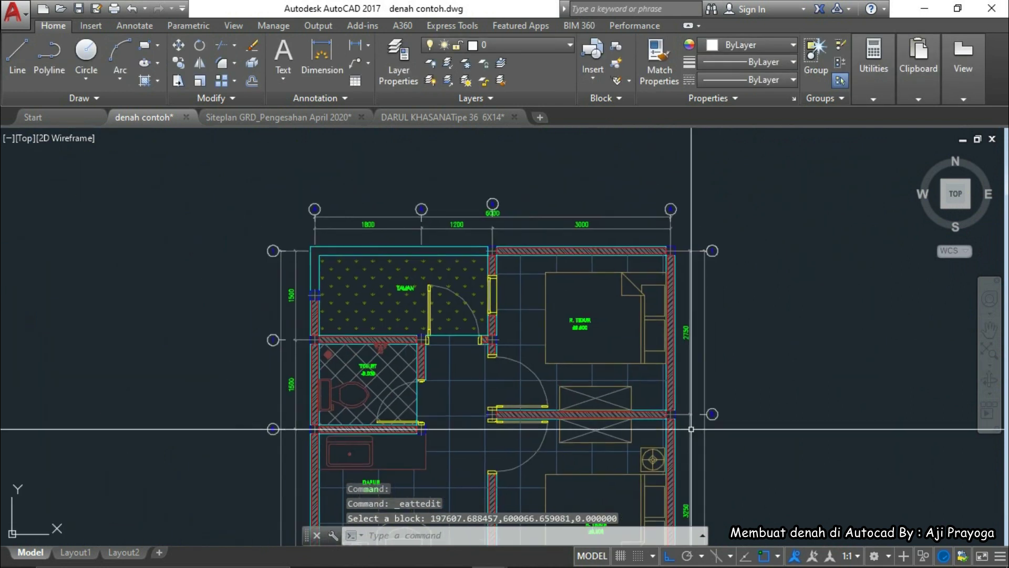
scroll(223, 339, "up", 2)
scroll(223, 339, "down", 2)
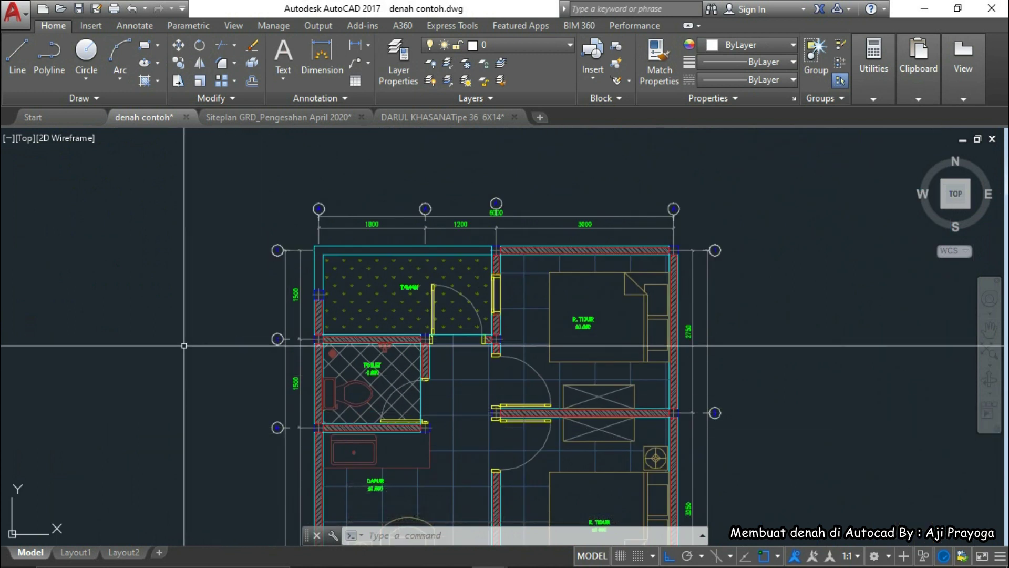
scroll(298, 350, "up", 5)
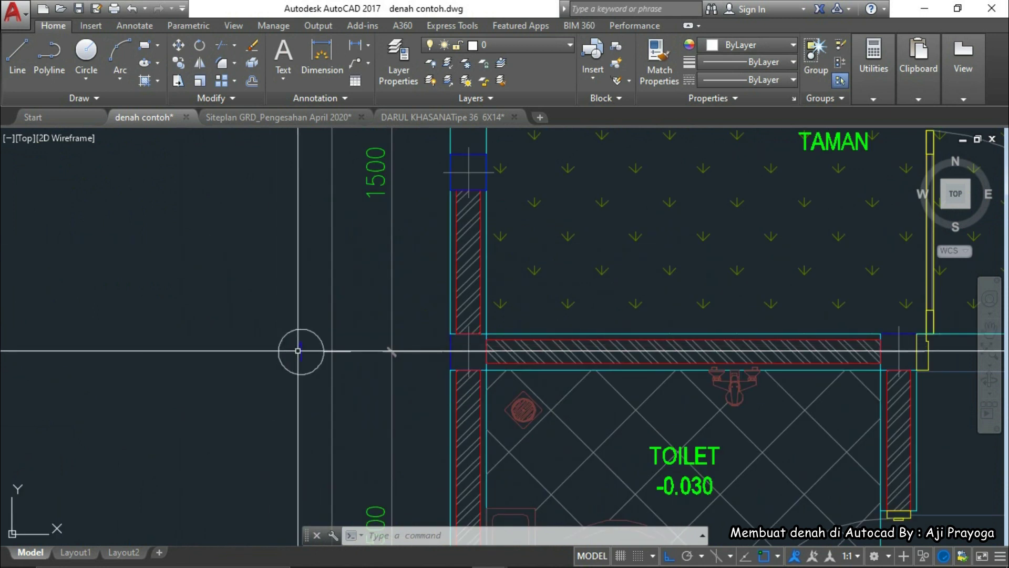
double_click(301, 351)
type("6")
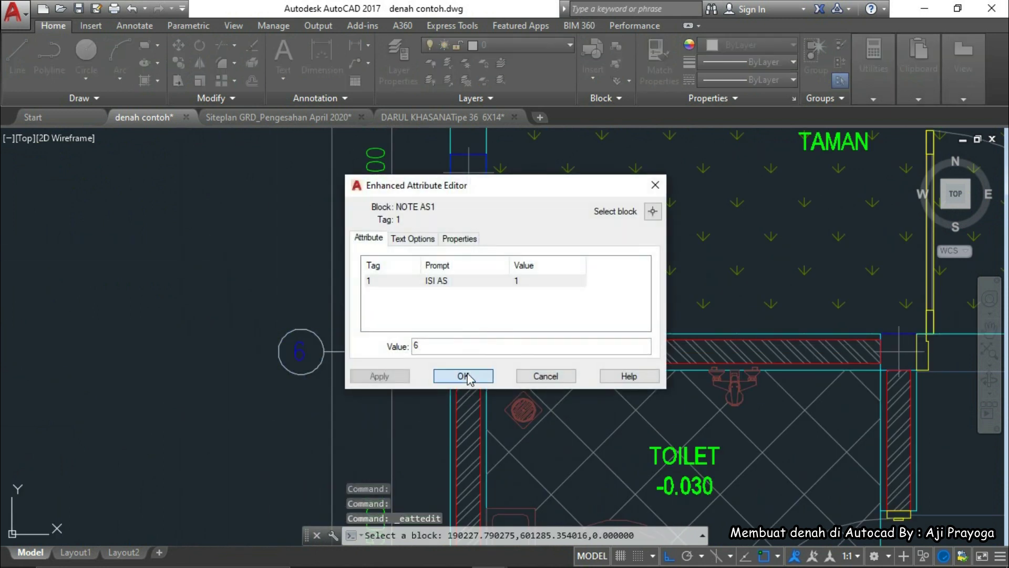
left_click(464, 376)
Step: Set the label of the number bubble at the plan's upper-left corner axis to 7
scroll(354, 277, "down", 4)
scroll(355, 277, "up", 2)
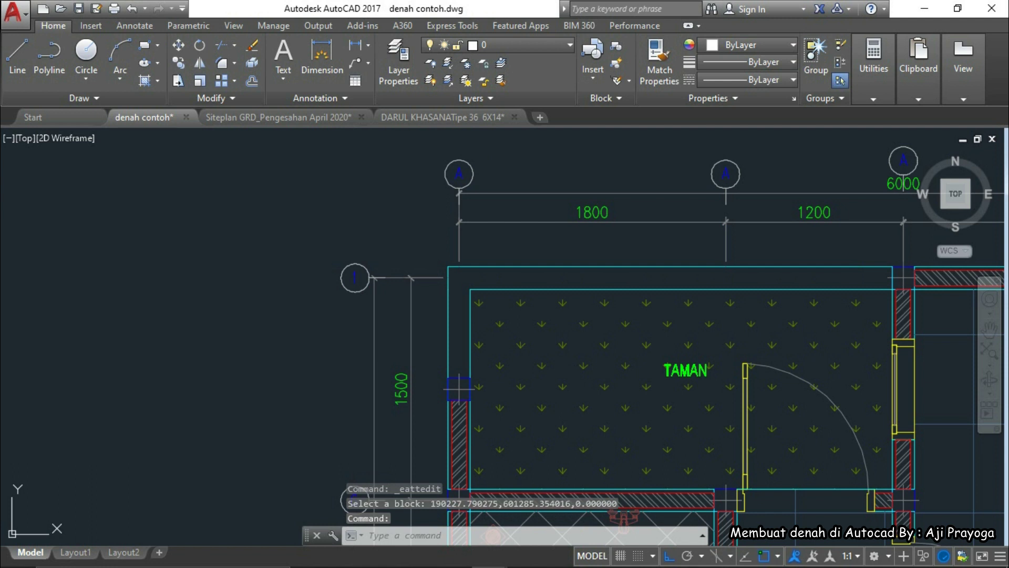
double_click(355, 277)
type("7")
left_click(463, 376)
Step: Set the label of the number bubble at the plan's upper-right corner axis to 7
scroll(460, 377, "down", 3)
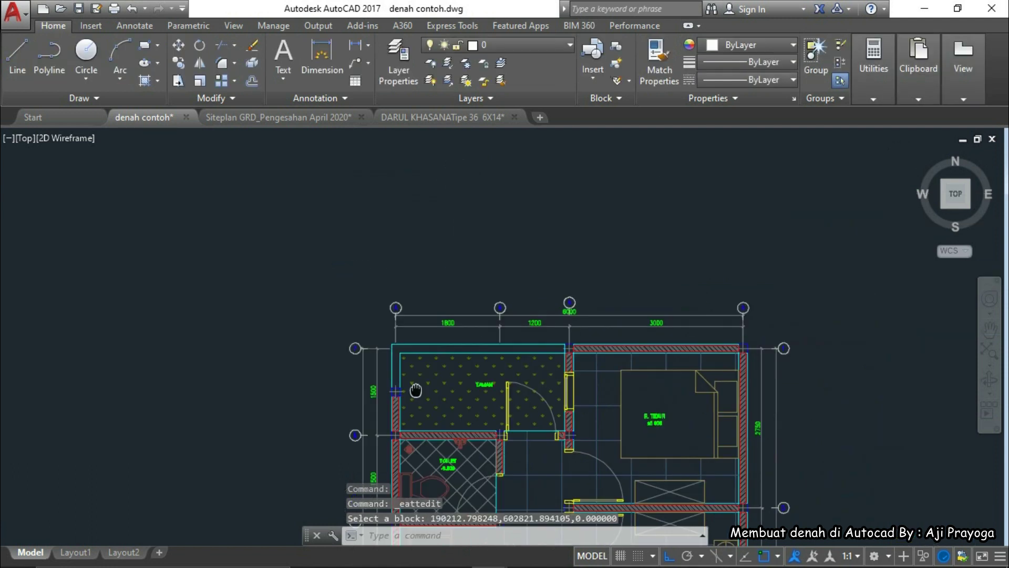
scroll(585, 299, "up", 6)
left_click(585, 299)
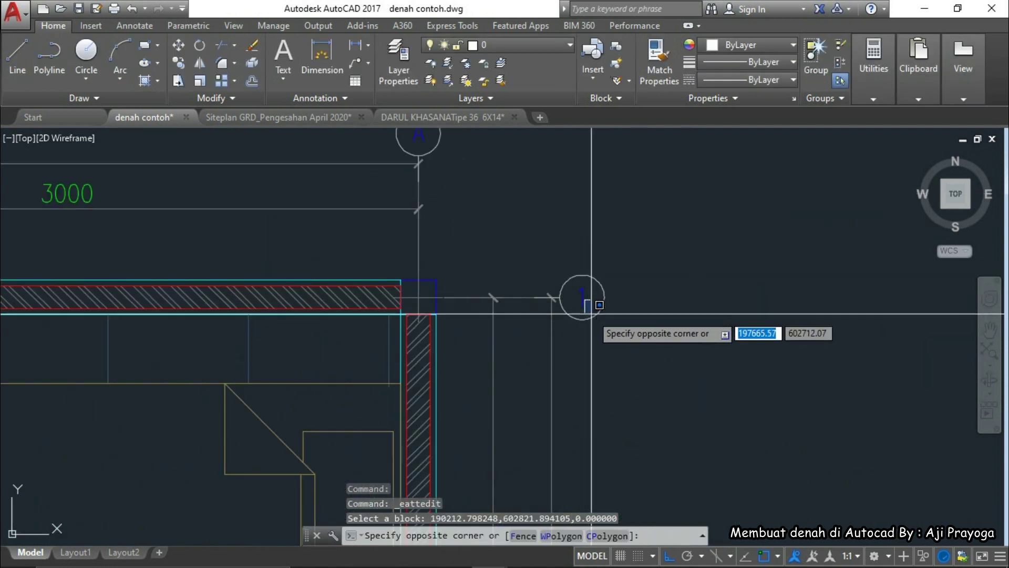
left_click(591, 313)
left_click(585, 292)
left_click(605, 307)
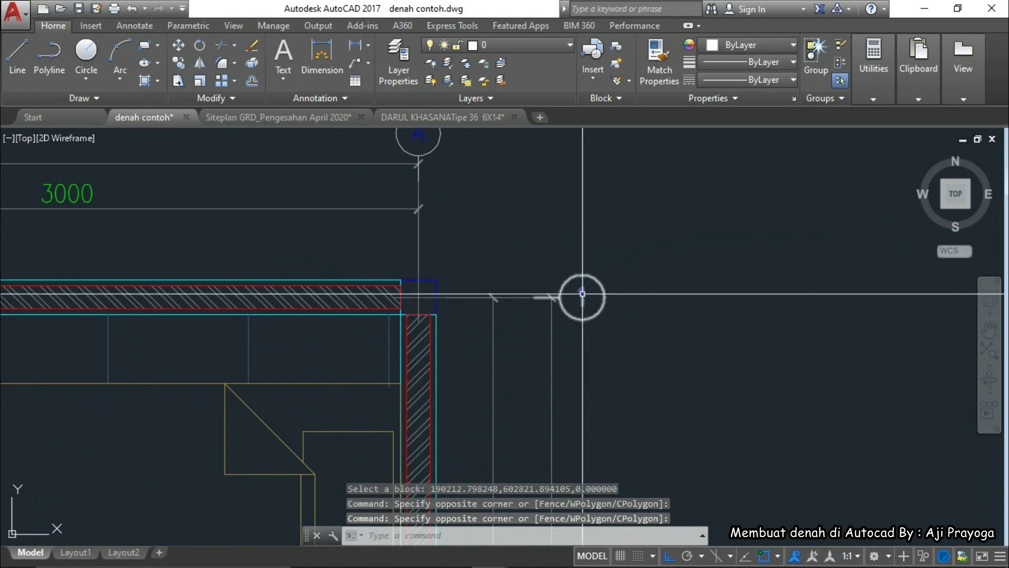
double_click(582, 297)
left_click(462, 377)
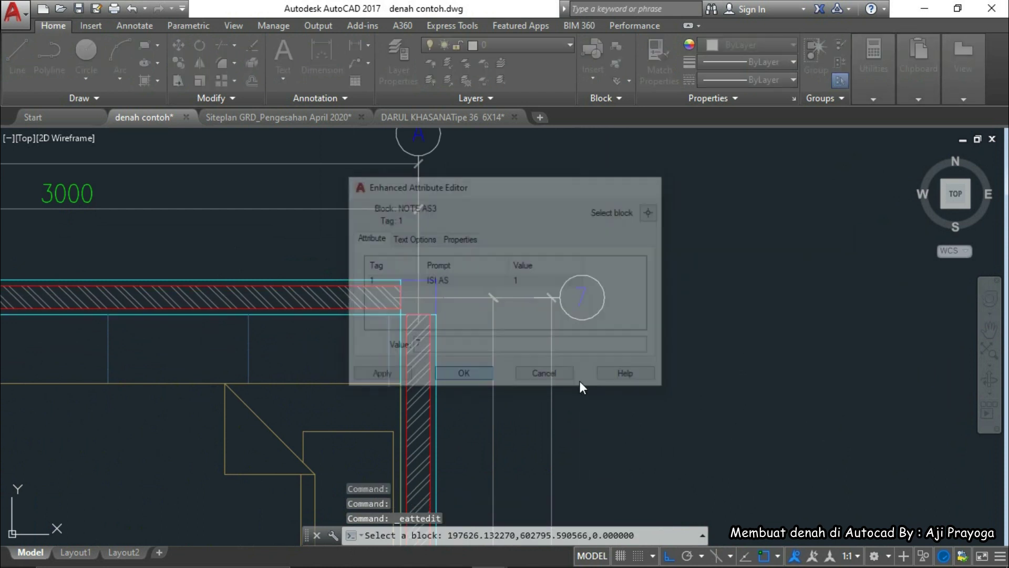
Step: Examine the number and letter bubbles around the plan's lower-left corner and along its lower side
scroll(587, 407, "down", 5)
scroll(587, 407, "down", 1)
scroll(509, 219, "up", 5)
scroll(562, 319, "down", 7)
scroll(561, 319, "up", 6)
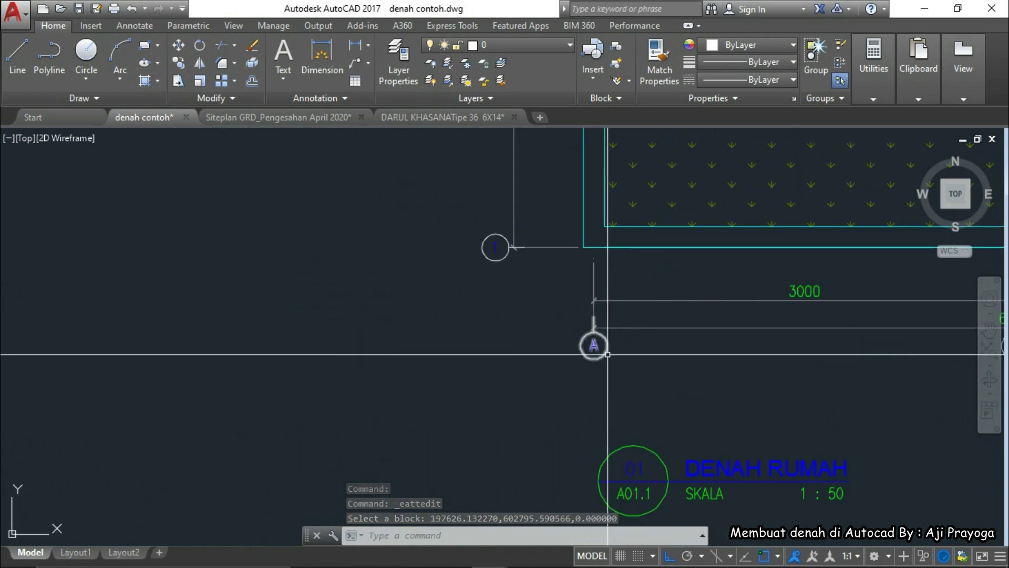
scroll(599, 358, "down", 3)
scroll(593, 384, "up", 3)
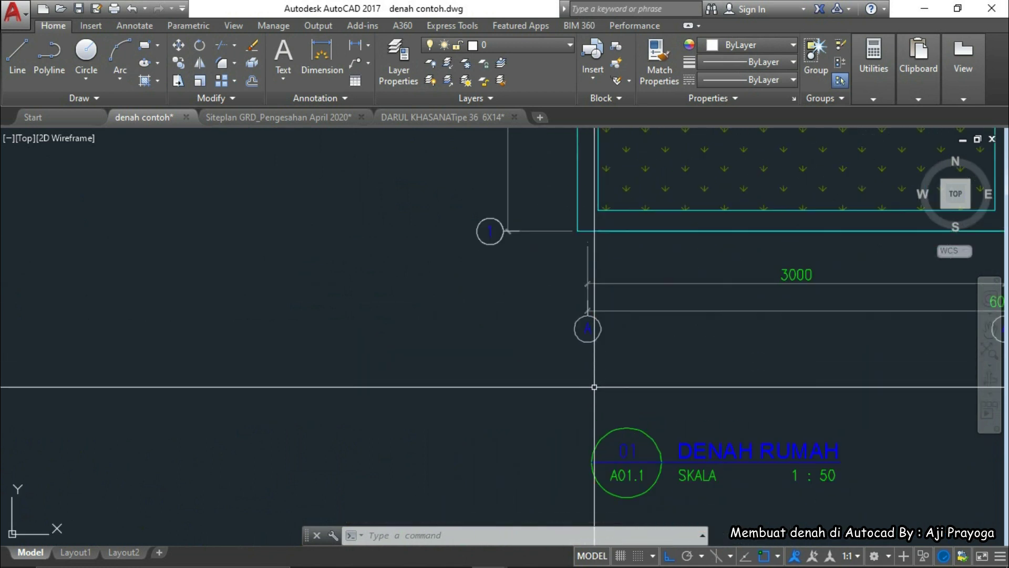
scroll(589, 378, "down", 4)
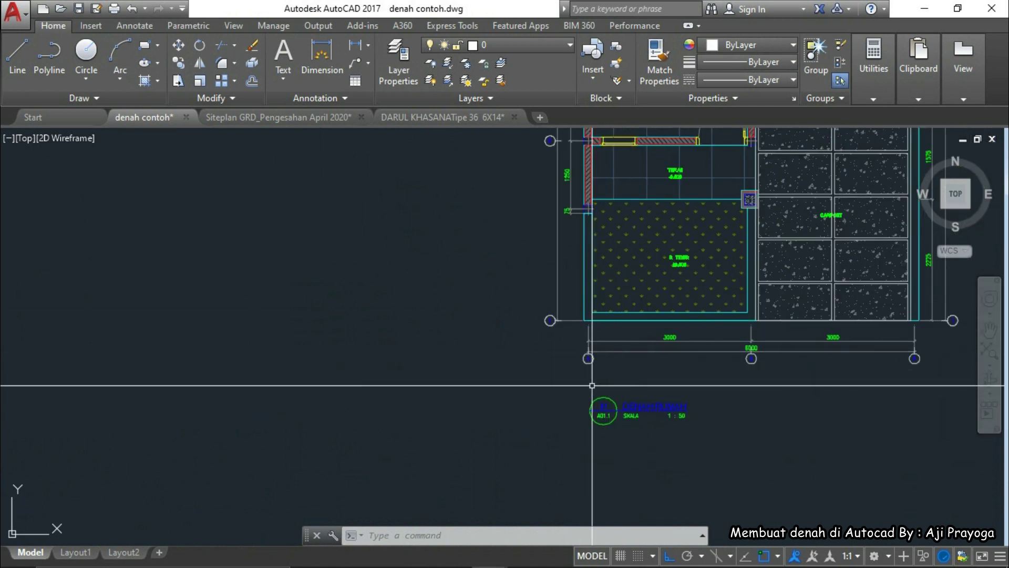
Step: Set the label of the plan's upper bubble at the axis between the 1800 and 1200 dimensions to B
scroll(590, 382, "down", 3)
scroll(597, 198, "up", 6)
scroll(628, 257, "down", 4)
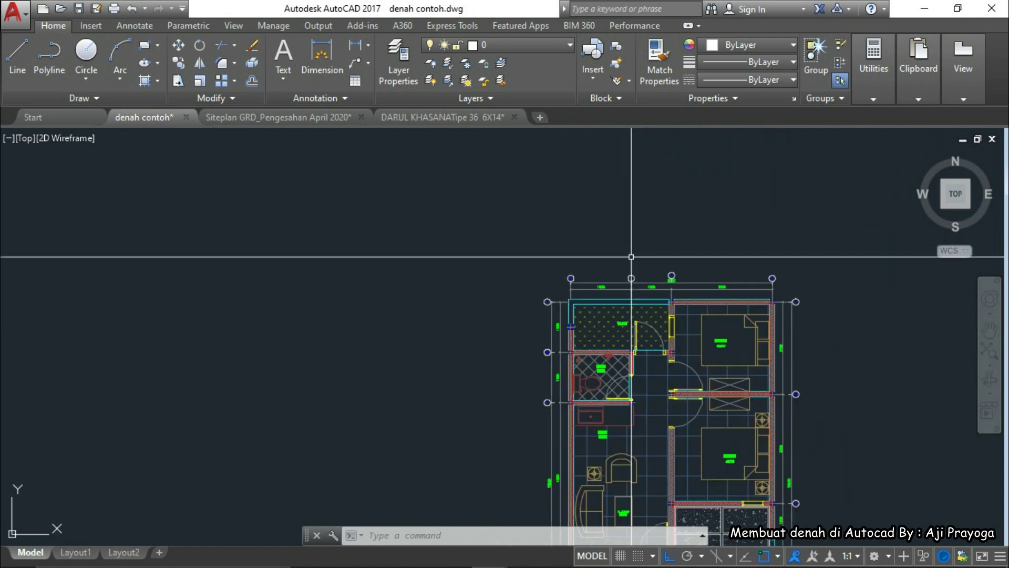
scroll(602, 242, "up", 8)
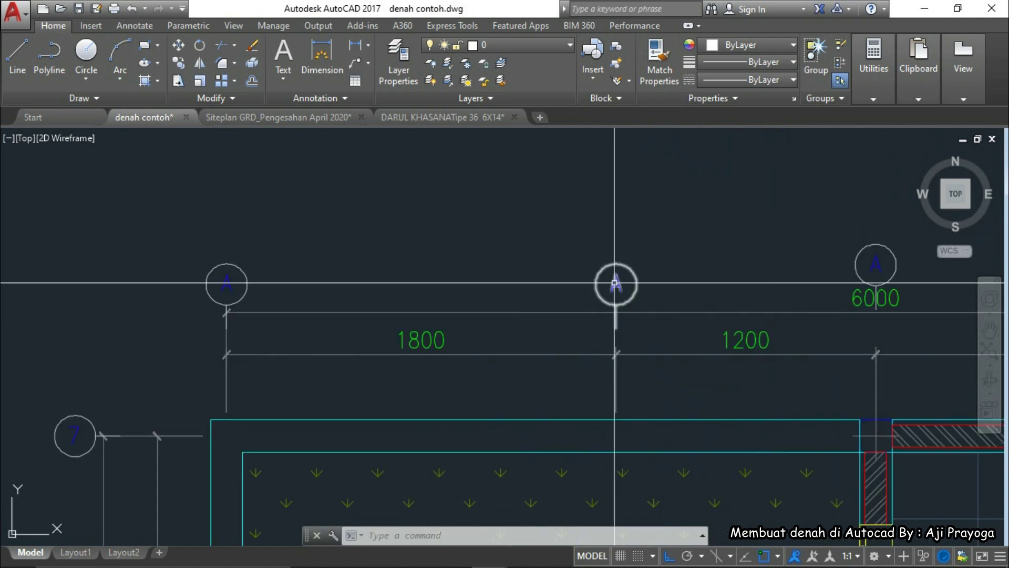
double_click(616, 284)
type("B")
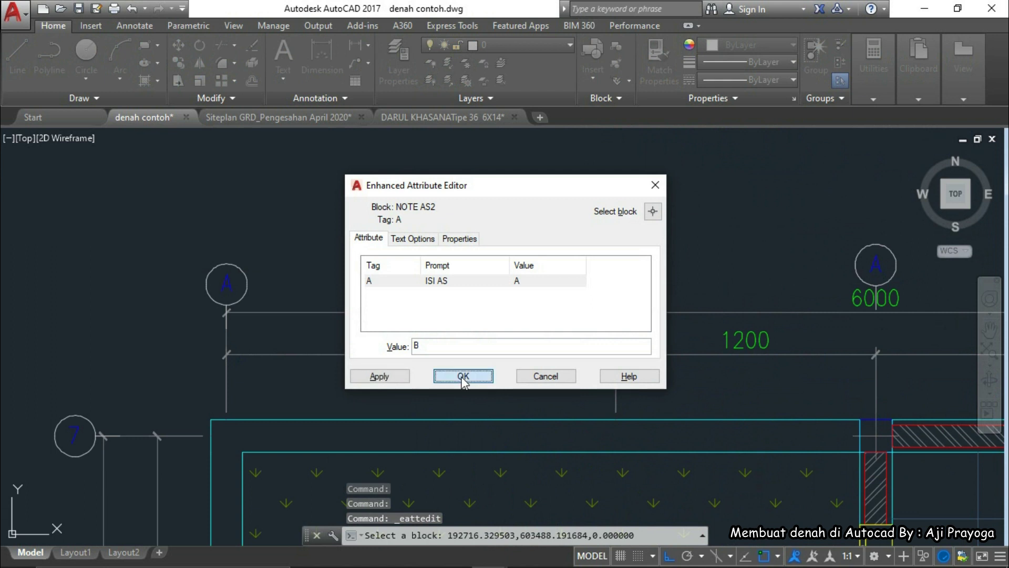
left_click(463, 377)
Step: Set the label of the plan's upper bubble at the wall axis between the garden and bedroom to C
scroll(416, 265, "down", 4)
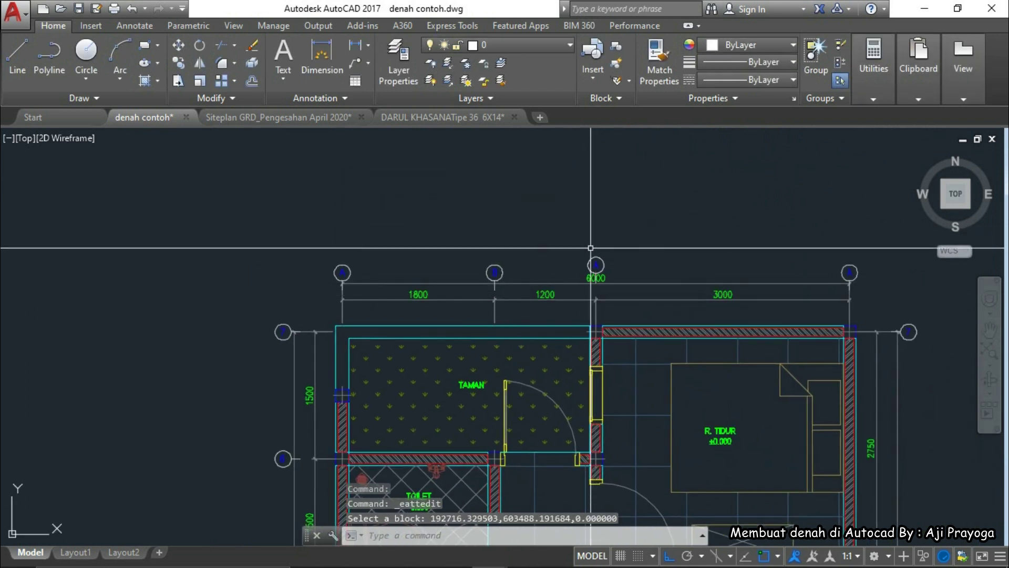
double_click(596, 265)
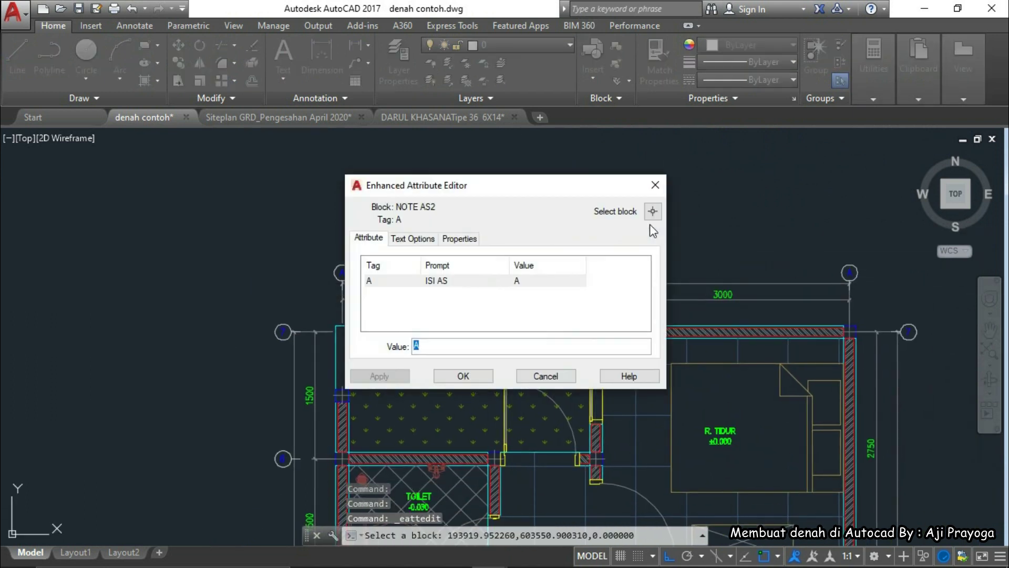
type("C")
key("Return")
Step: Set the label of the middle bubble on the plan's lower side to C
scroll(595, 243, "down", 5)
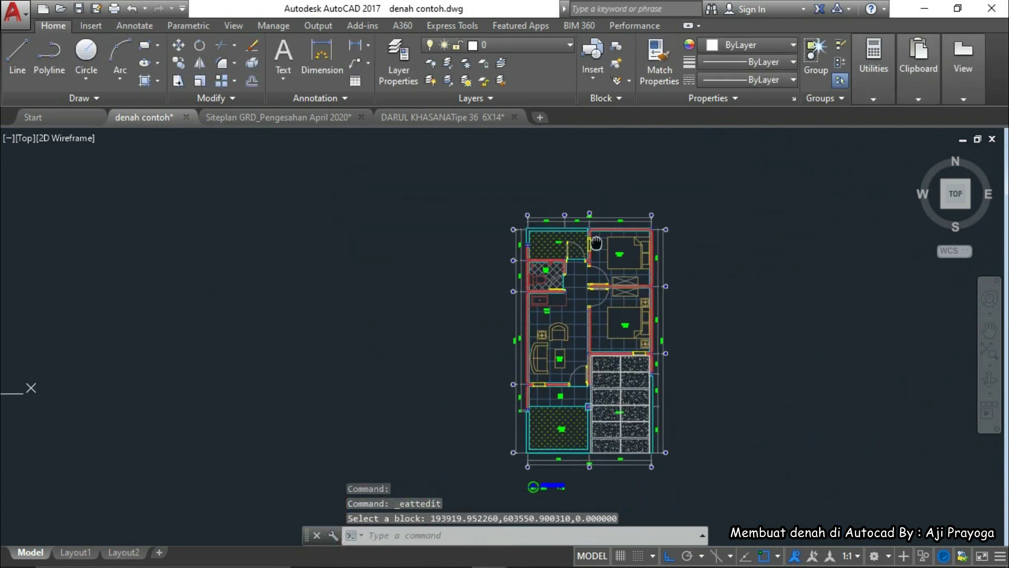
scroll(587, 484, "up", 6)
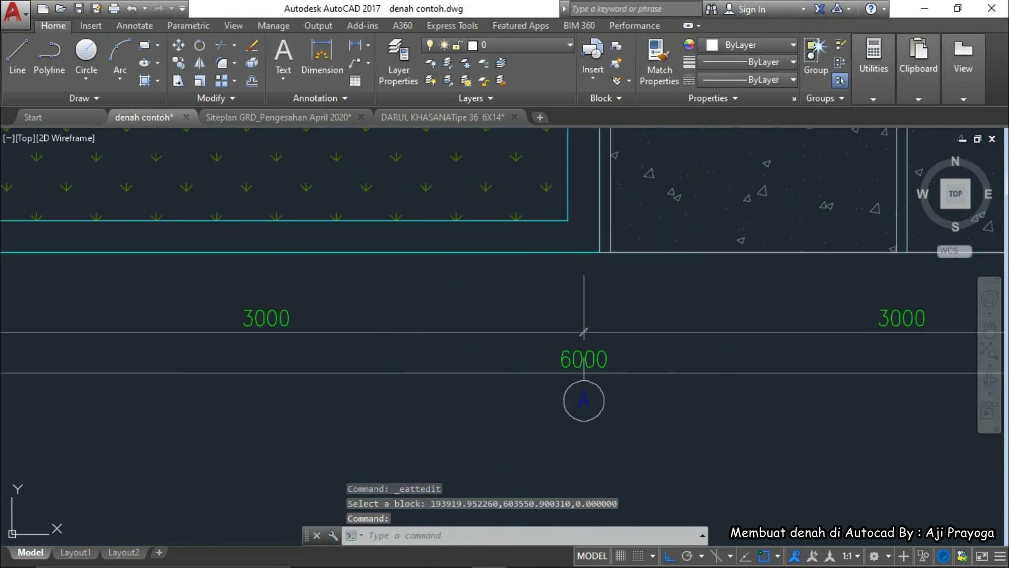
double_click(584, 401)
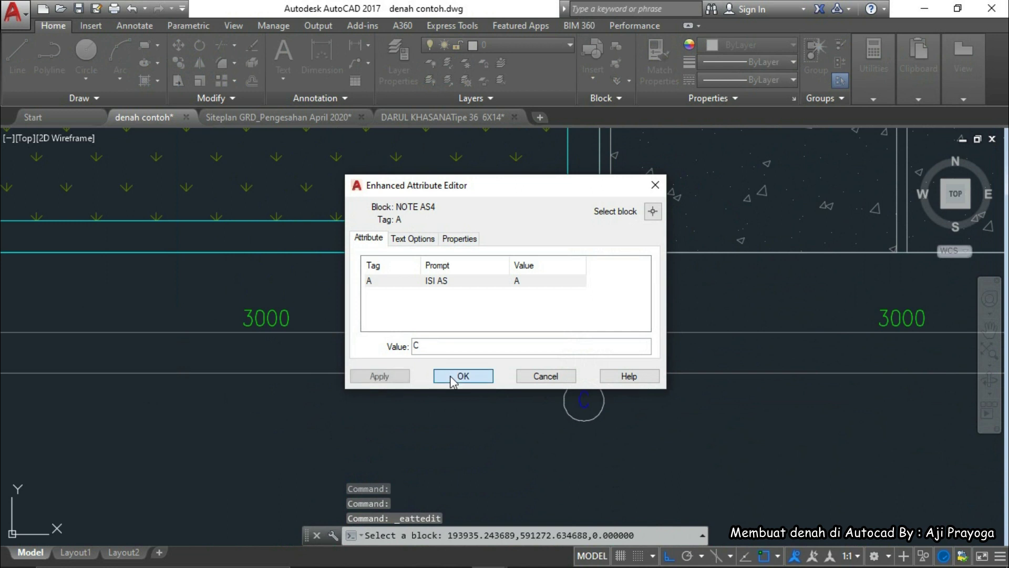
left_click(452, 376)
Step: Relabel the letter bubble at the plan's lower-right corner axis
scroll(529, 431, "down", 6)
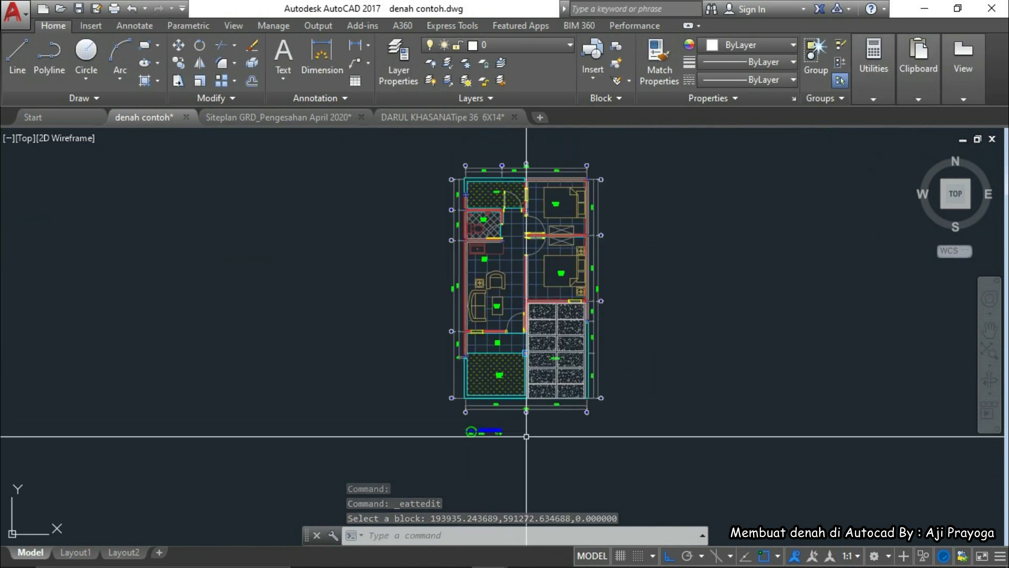
scroll(561, 437, "up", 8)
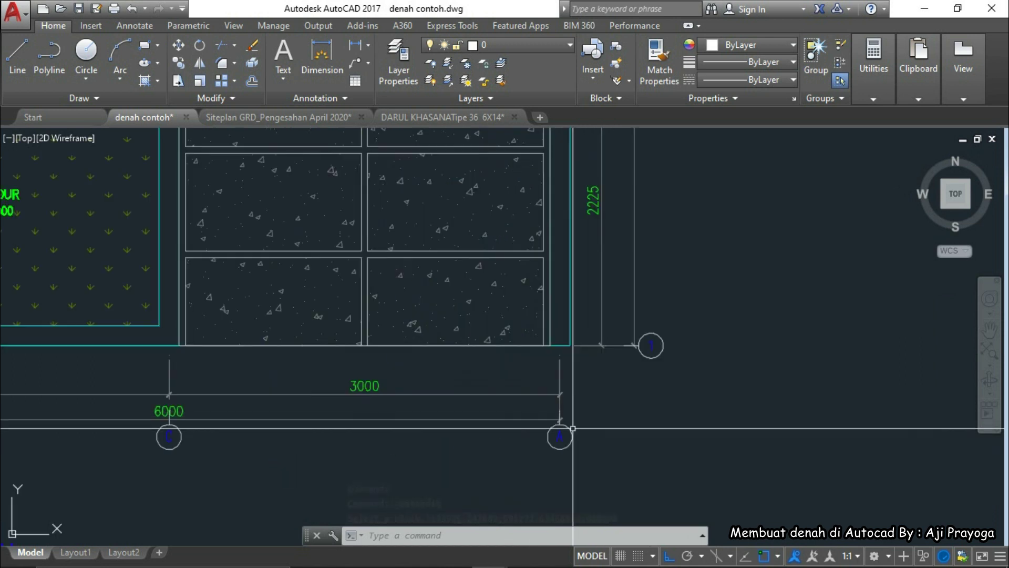
double_click(560, 437)
left_click(491, 377)
Step: Set the label of the letter bubble at the plan's upper-right corner axis to D
scroll(513, 432, "down", 5)
scroll(563, 366, "up", 8)
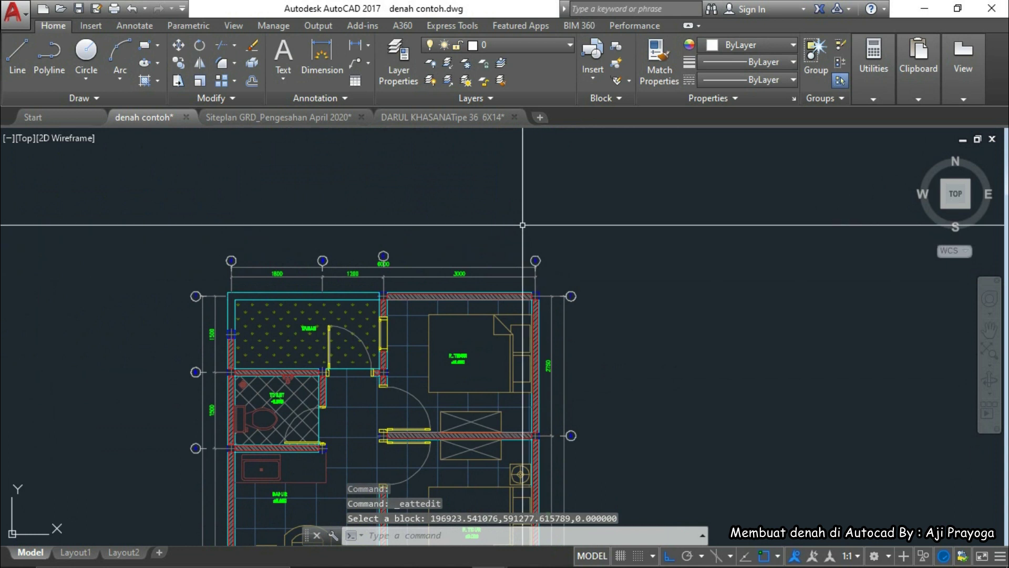
double_click(567, 369)
type("D")
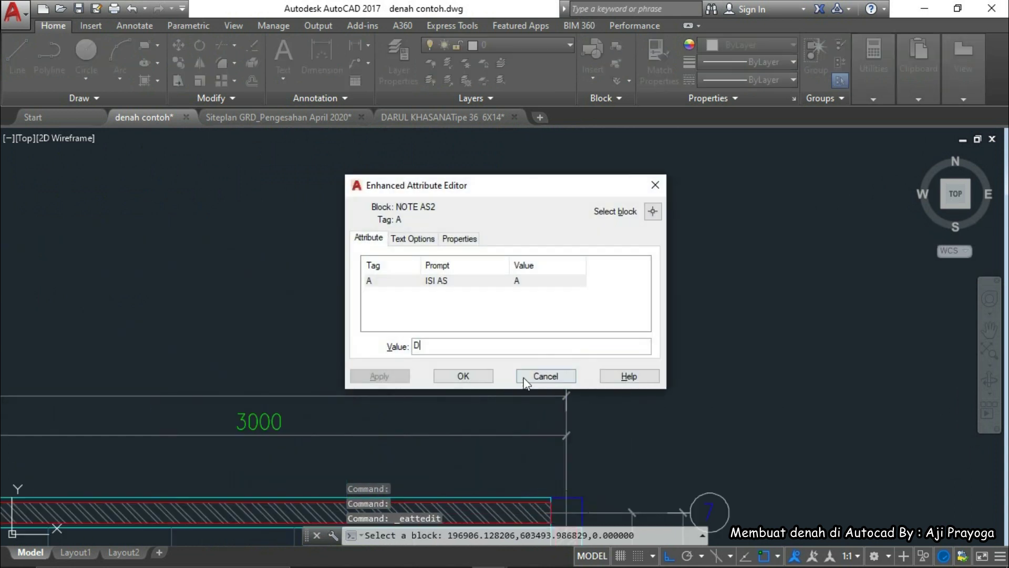
left_click(459, 376)
Step: Move the drawing title with its scale note up to sit just beneath the plan's lower bubbles
scroll(534, 286, "down", 5)
scroll(535, 289, "up", 8)
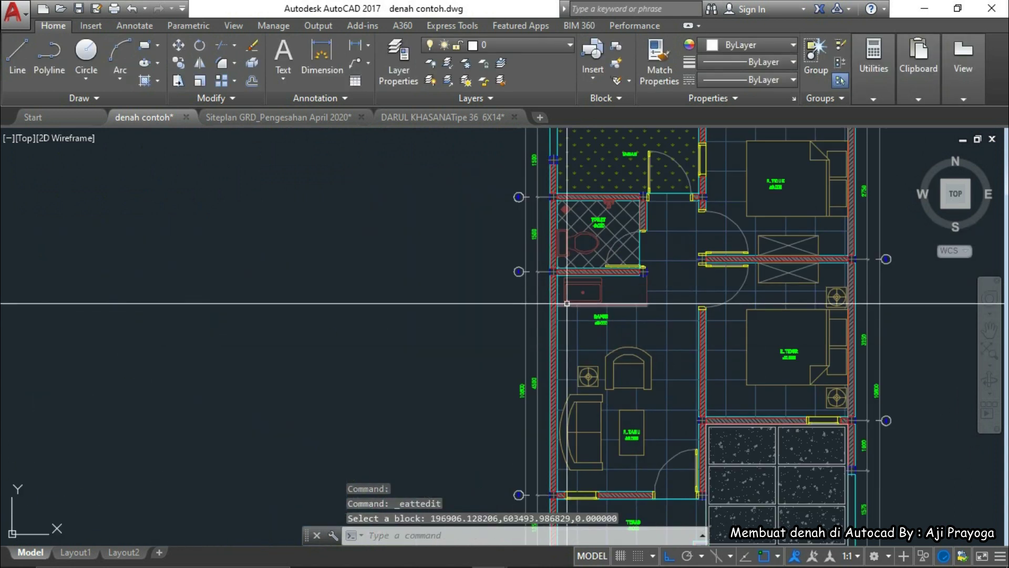
scroll(524, 266, "down", 4)
scroll(514, 419, "up", 4)
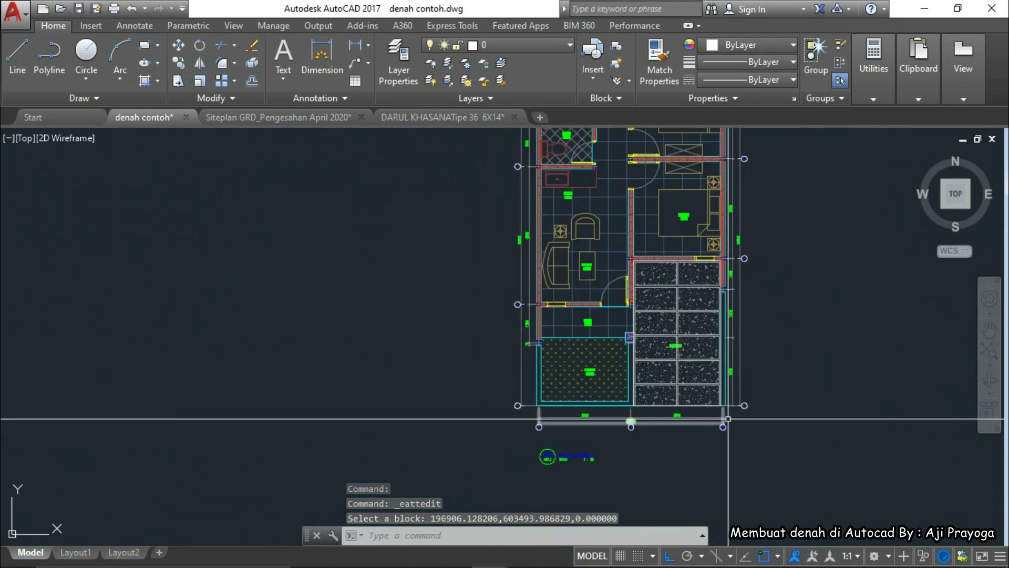
scroll(725, 419, "down", 4)
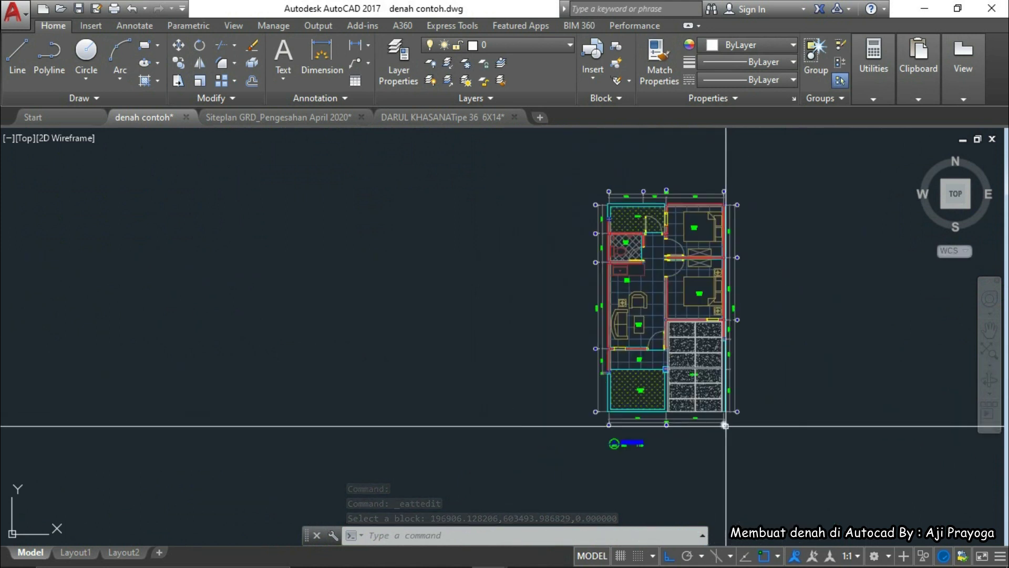
scroll(598, 439, "up", 5)
left_click(661, 413)
left_click(657, 420)
middle_click_drag(711, 454, 623, 429)
scroll(623, 429, "up", 3)
type("m")
key("space")
left_click(677, 455)
left_click(685, 388)
key("Escape")
left_click(689, 388)
key("Escape")
key("Escape")
scroll(694, 392, "down", 6)
middle_click_drag(812, 336, 591, 417)
scroll(423, 323, "up", 3)
scroll(761, 321, "down", 3)
middle_click_drag(762, 322, 658, 349)
scroll(545, 372, "up", 4)
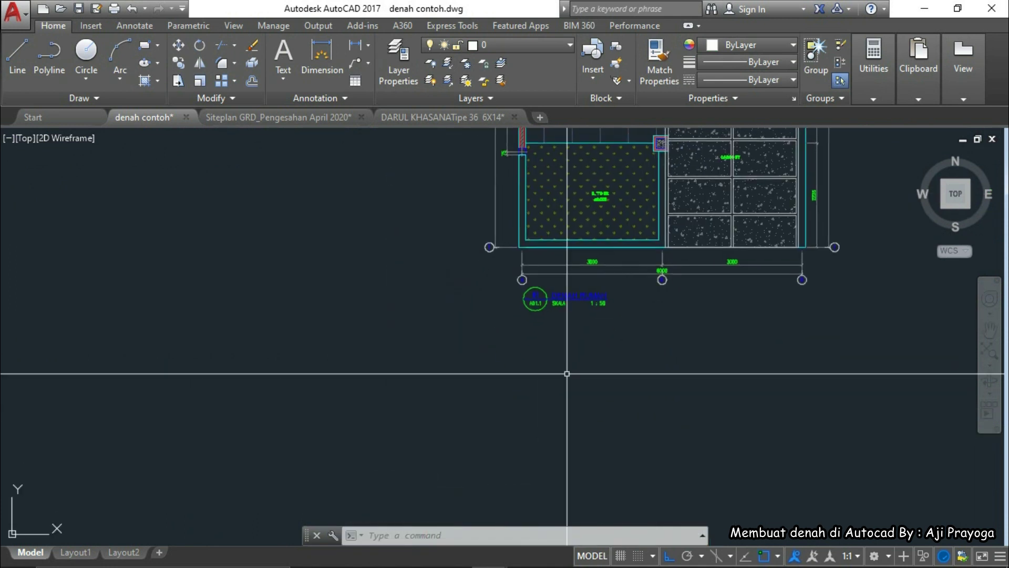
key("space")
middle_click_drag(394, 426, 467, 386)
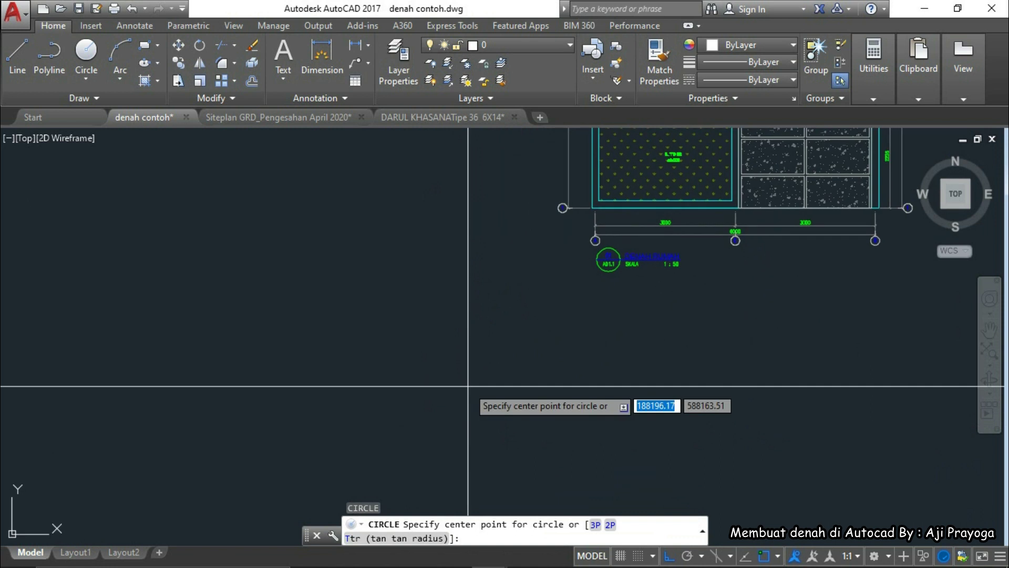
key("Escape")
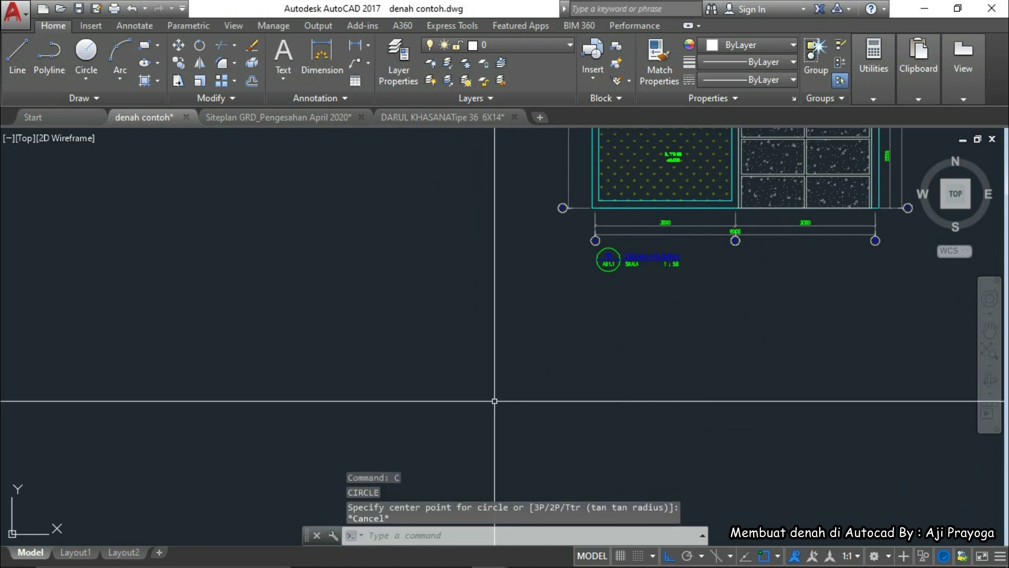
Step: Draw a horizontal line 375 long in the empty area below and to the left of the floor plan
key("l")
key("space")
left_click(425, 394)
type("375")
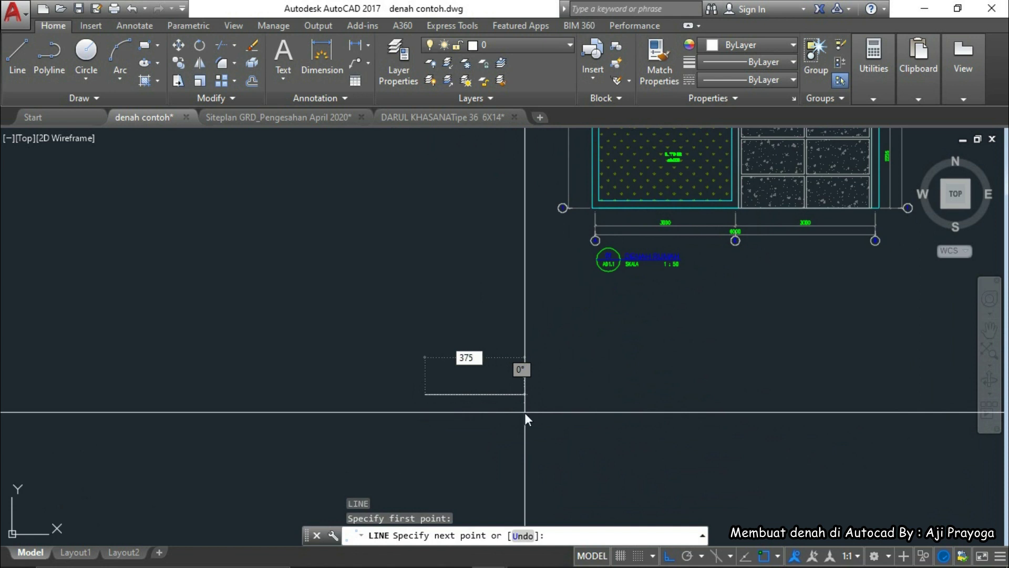
key("Return")
key("Escape")
scroll(444, 415, "down", 2)
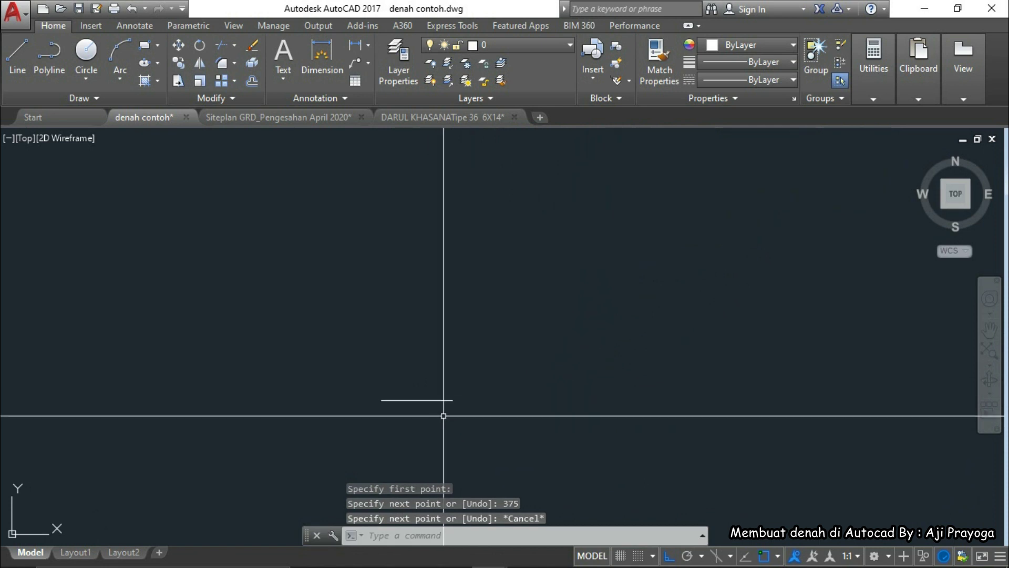
left_click(444, 415)
left_click(410, 349)
key("Escape")
Step: Draw a circle centred on the line's midpoint with its radius reaching the line's end
middle_click_drag(421, 359, 486, 335)
type("c")
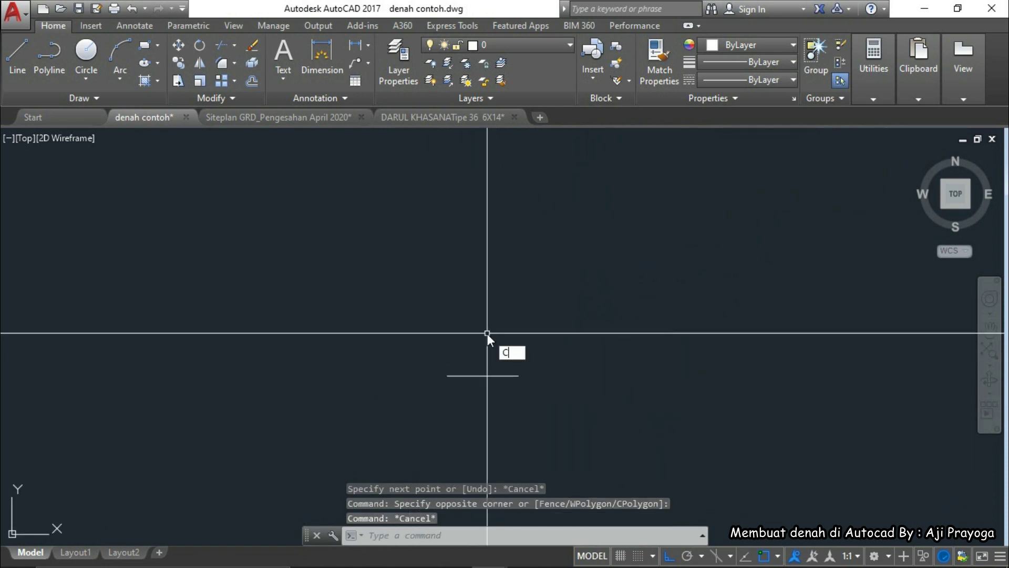
key("Return")
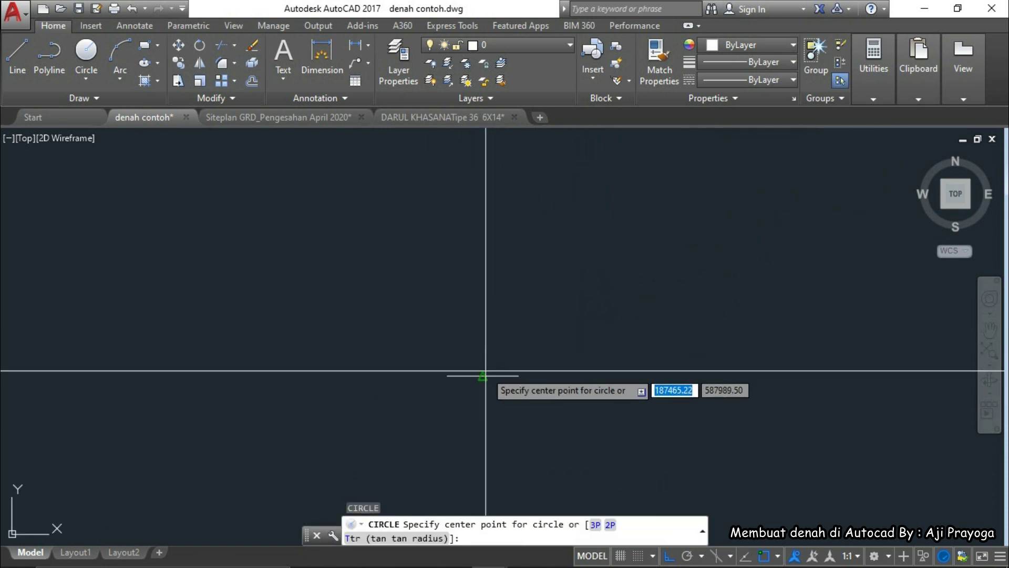
left_click(483, 376)
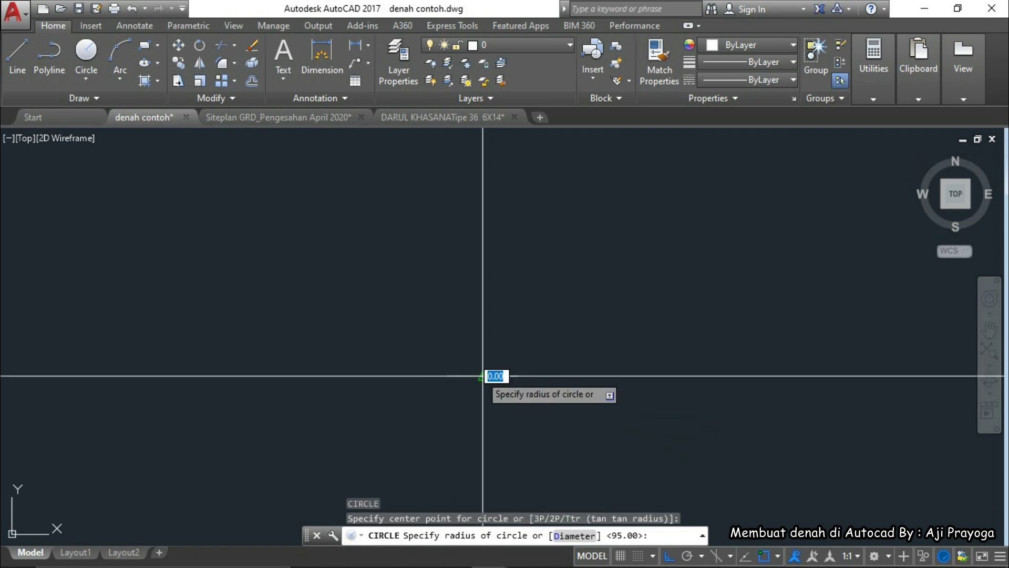
scroll(517, 377, "up", 5)
left_click(523, 368)
Step: Draw a vertical line 100 long downward from the circle's lowest point
scroll(484, 404, "down", 3)
middle_click_drag(485, 403, 490, 365)
type("l")
key("Return")
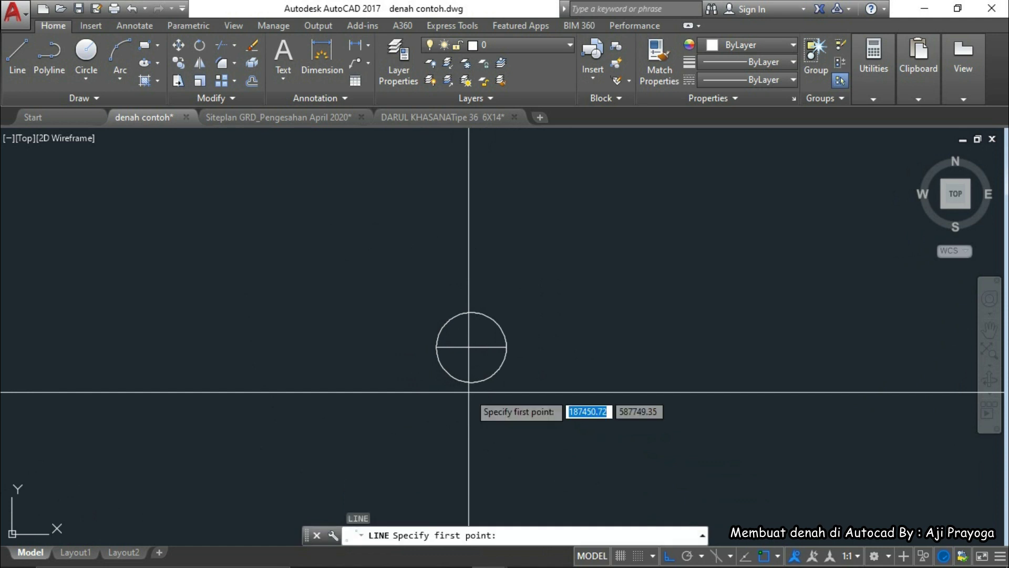
left_click(471, 348)
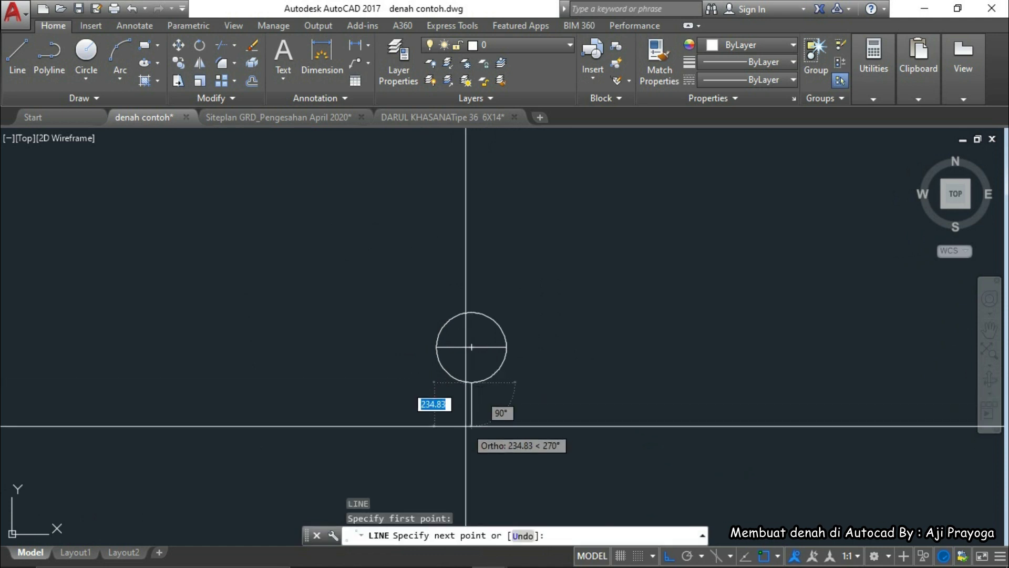
type("100")
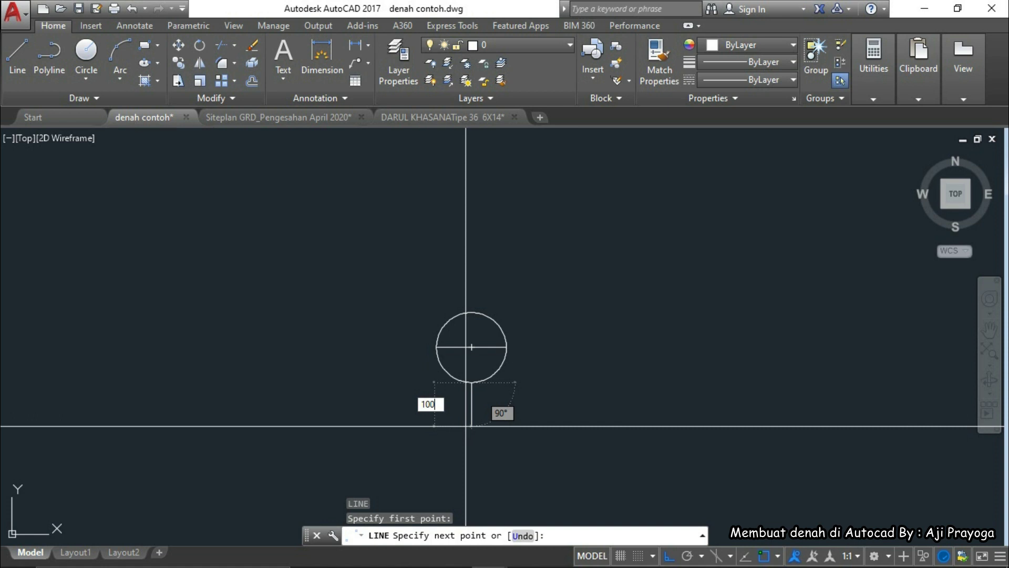
key("Return")
key("Escape")
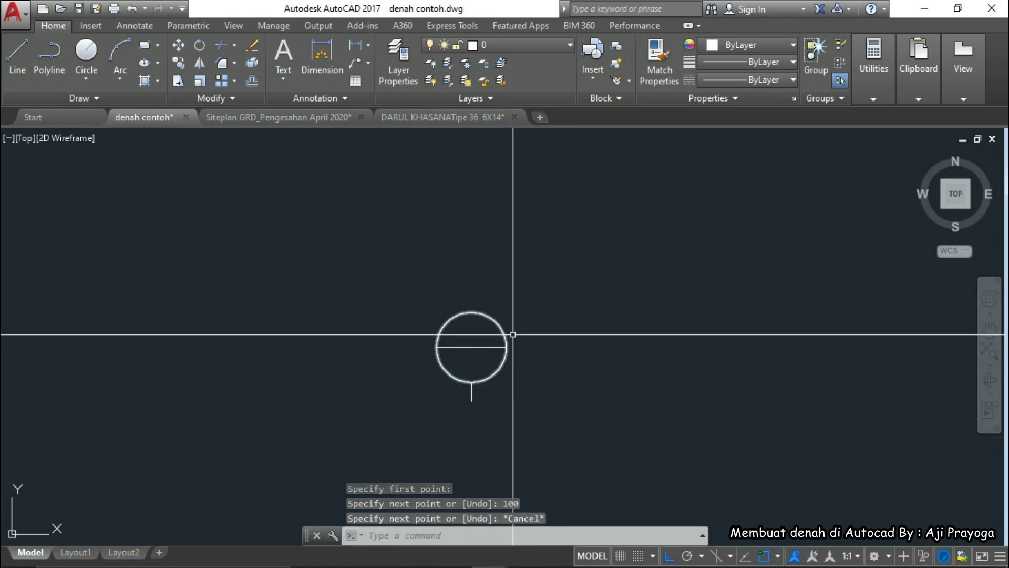
Step: Draw a vertical line 100 long upward from the circle's highest point
key("space")
left_click(473, 311)
type("100")
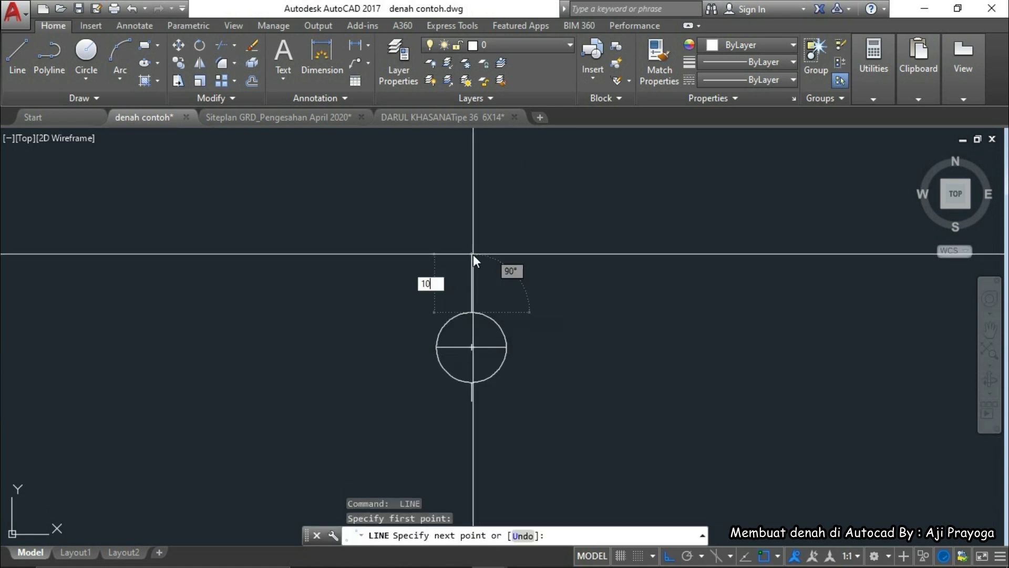
key("Return")
key("Escape")
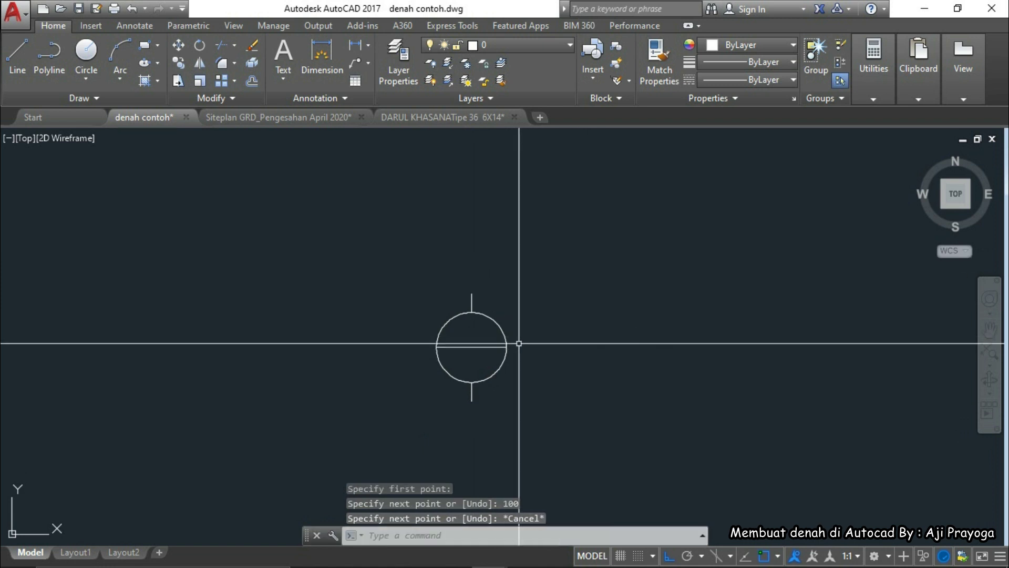
Step: Draw a line 100 long outward from the circle's right edge and continue it diagonally to the lower stub's end
key("space")
left_click(507, 348)
type("100")
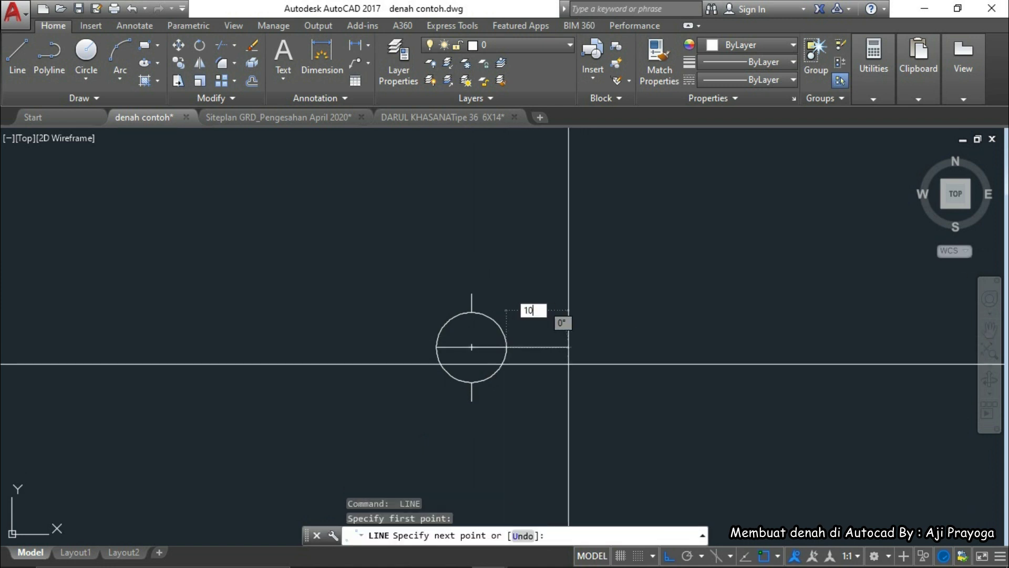
key("Return")
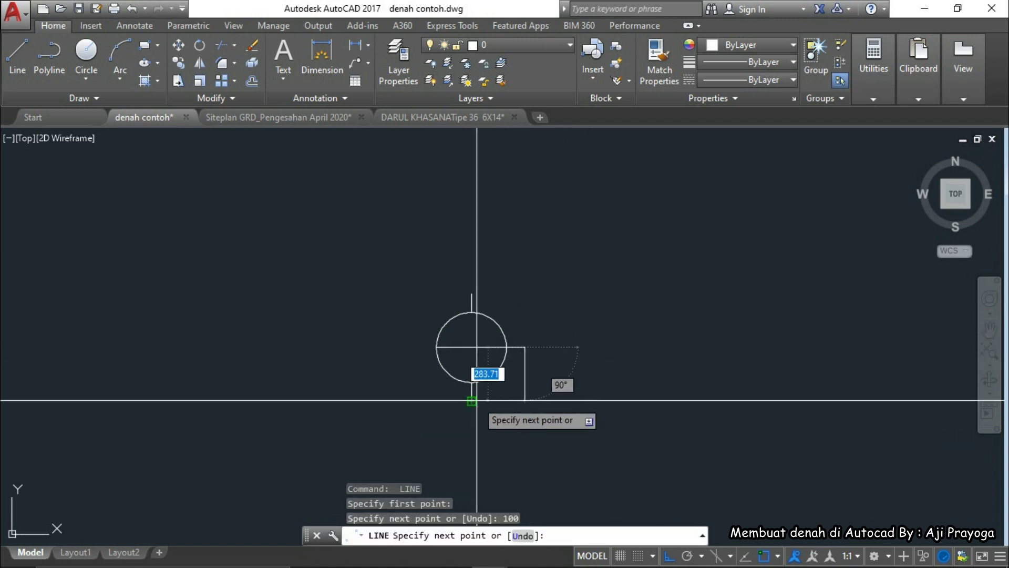
key("Escape")
Step: Draw a diagonal line from the arrow tip right of the circle to the upper stub's end
key("space")
left_click(525, 347)
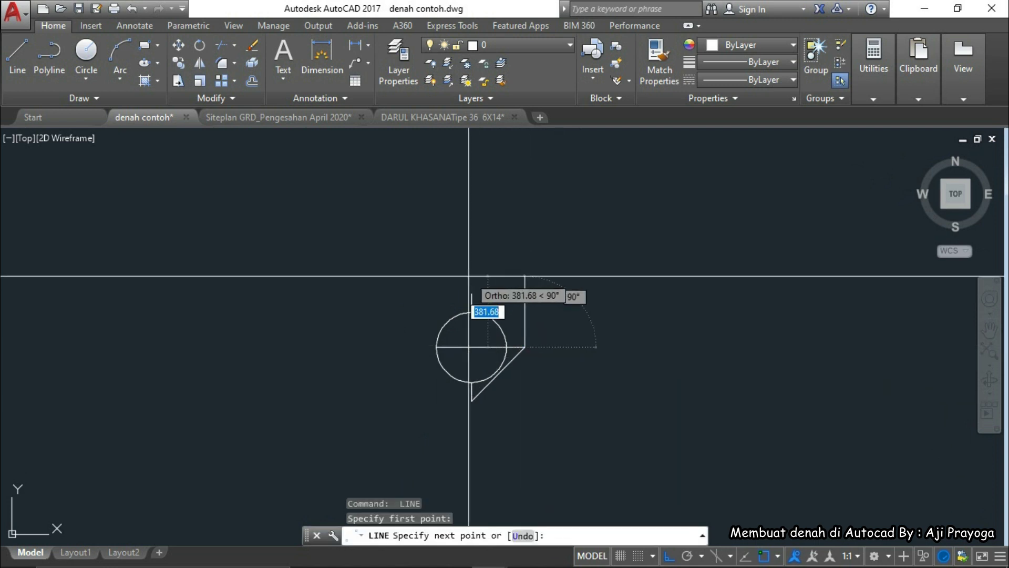
scroll(520, 349, "up", 5)
key("Escape")
Step: Erase the short horizontal line between the circle's right edge and the arrow tip
left_click(509, 347)
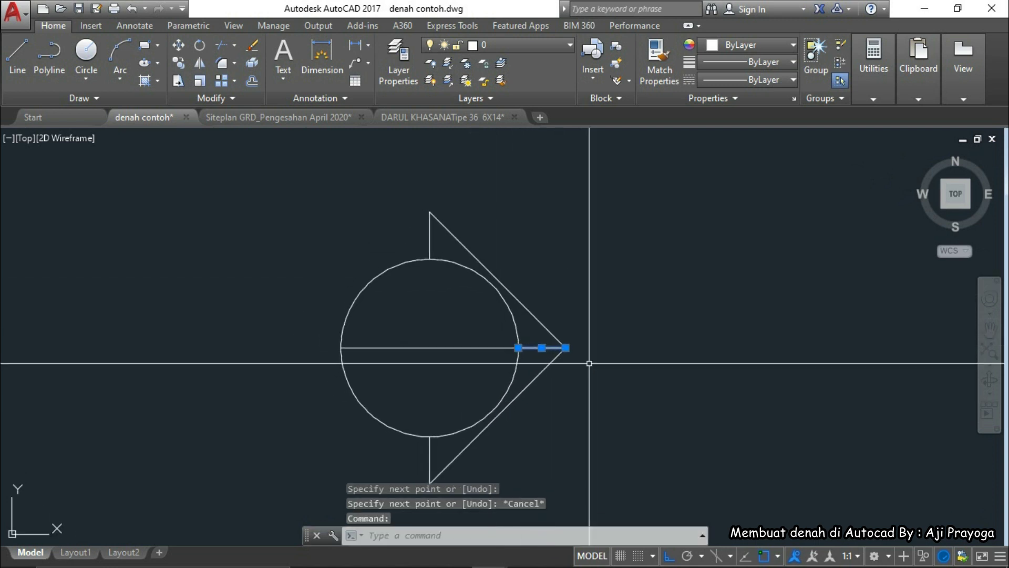
key("e")
key("space")
scroll(536, 368, "down", 3)
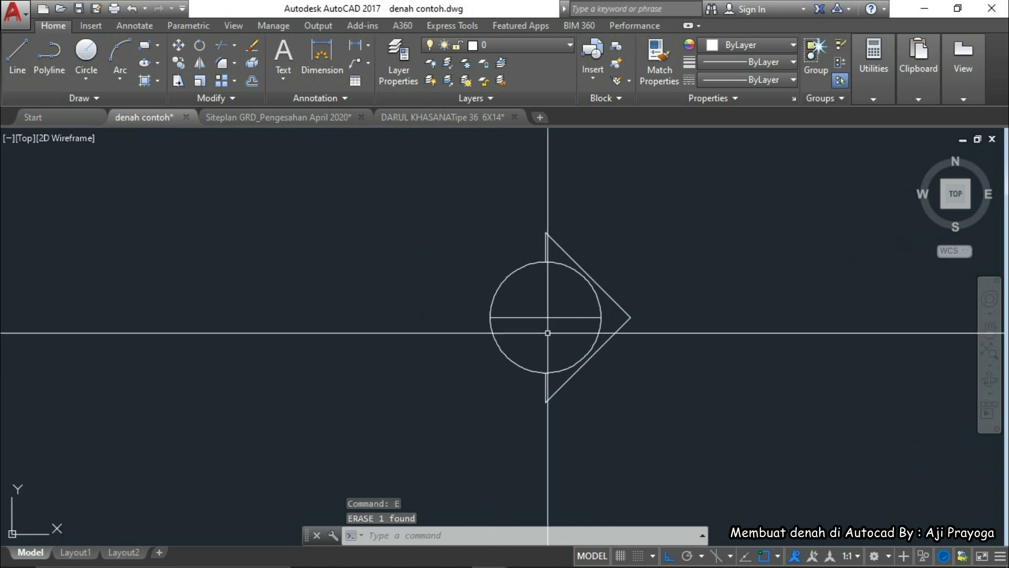
left_click(543, 326)
key("Escape")
middle_click_drag(532, 324, 462, 325)
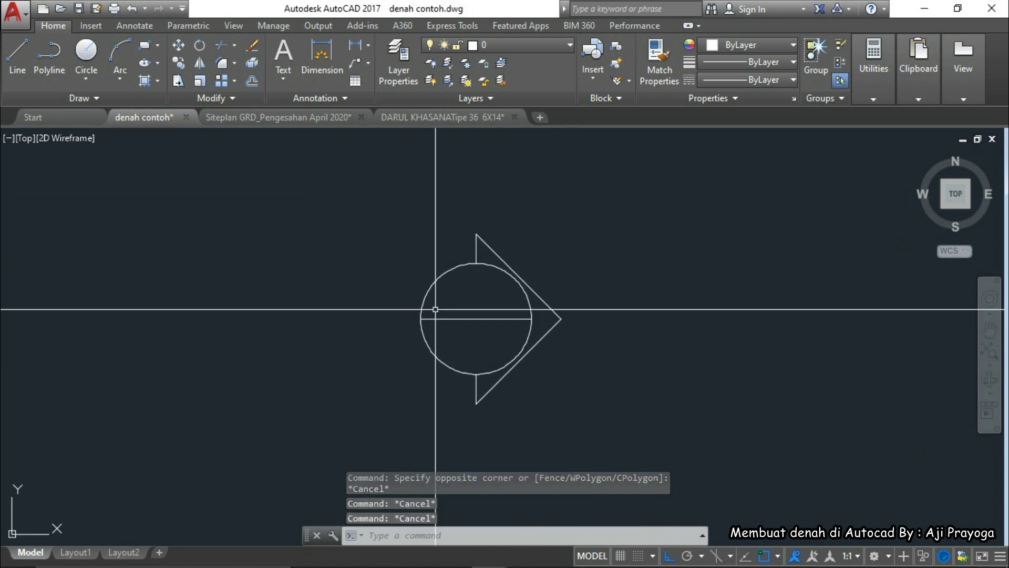
Step: Define a center-justified attribute with tag POT, prompt NAMA POT and default A, and place it on-screen beside the marker circle
middle_click_drag(517, 339, 555, 315)
scroll(473, 345, "down", 3)
scroll(499, 339, "up", 3)
middle_click_drag(494, 339, 559, 340)
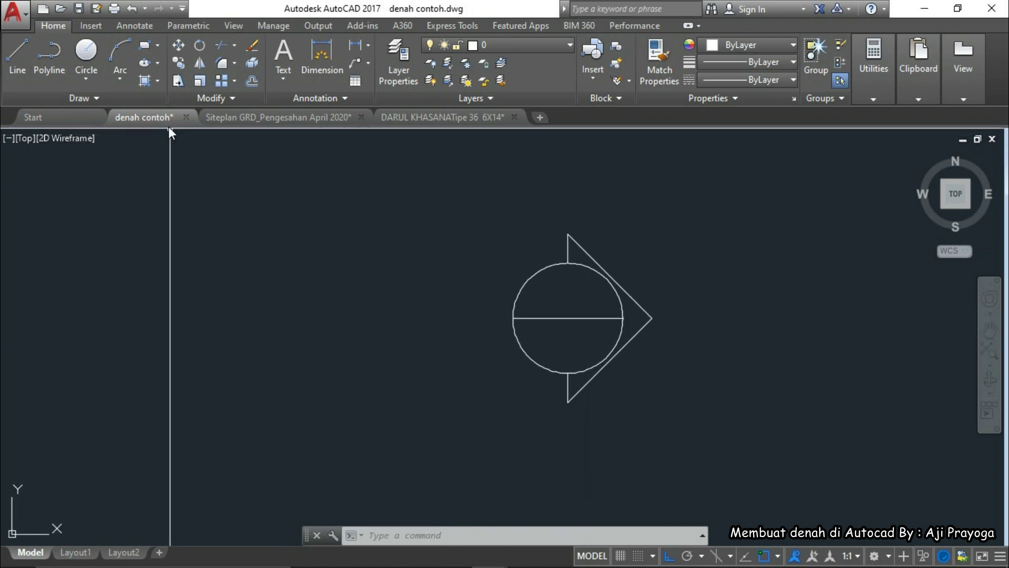
left_click(88, 26)
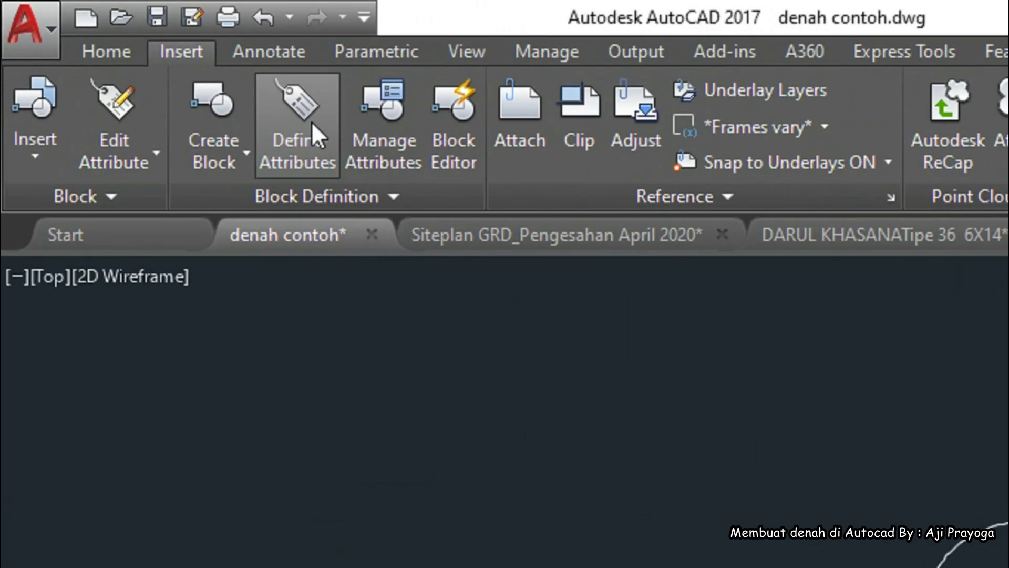
left_click(156, 61)
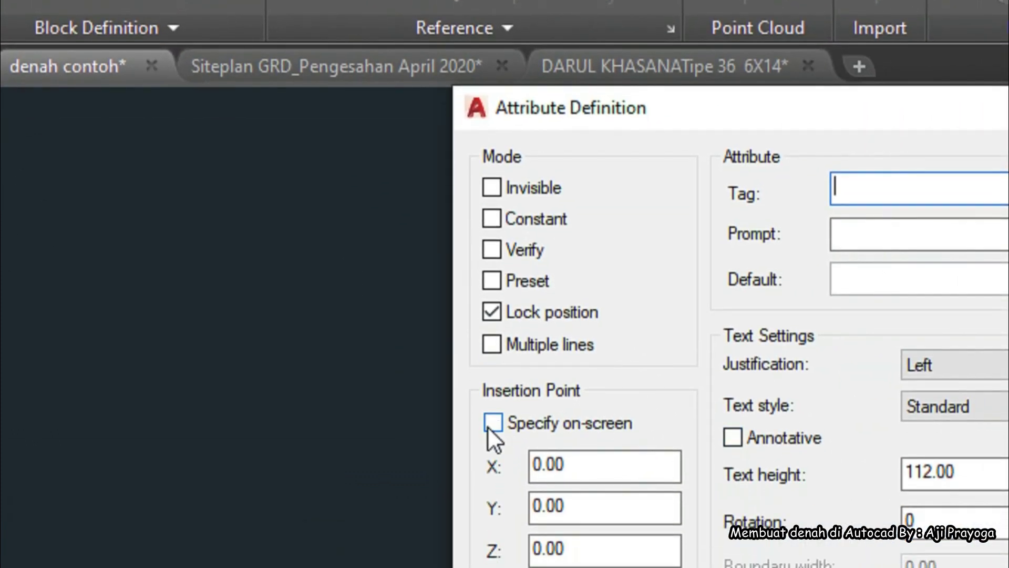
left_click(521, 425)
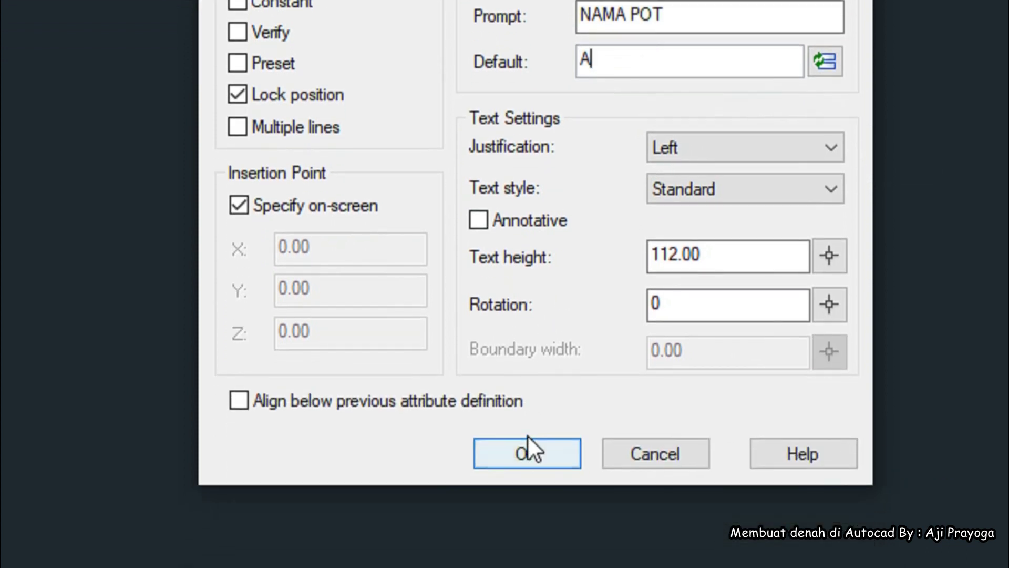
left_click(721, 231)
left_click(689, 309)
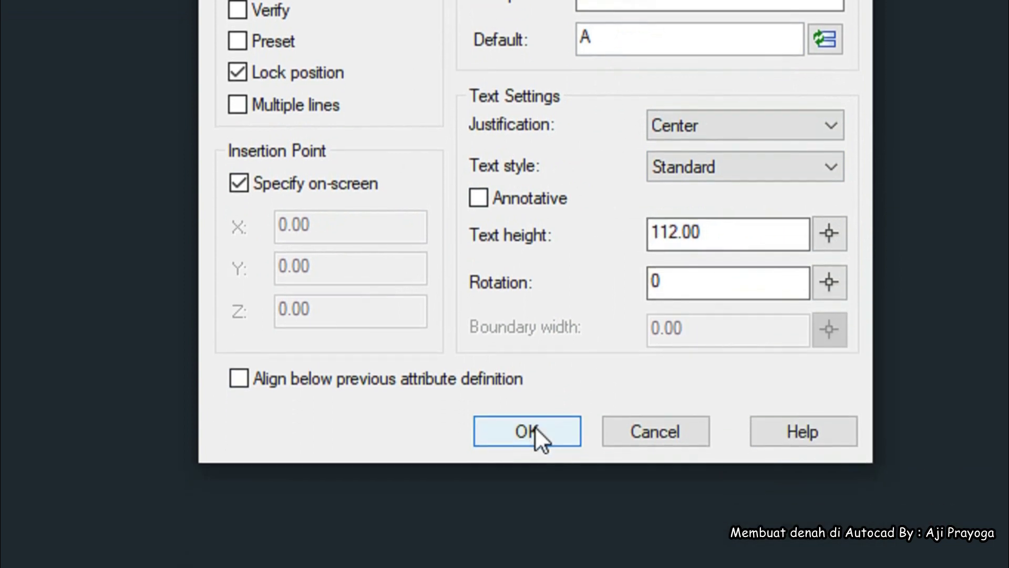
left_click(529, 532)
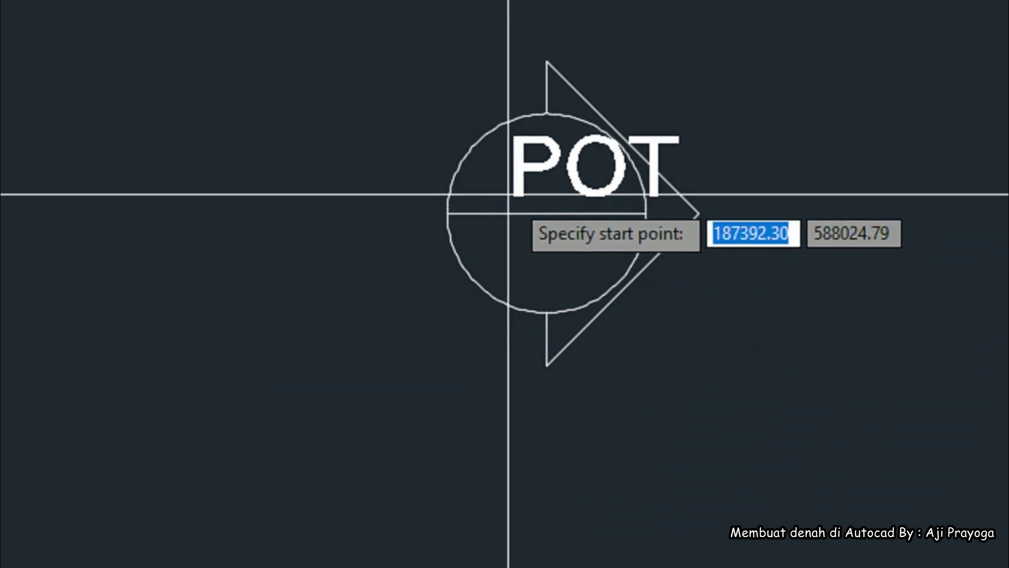
scroll(509, 194, "up", 2)
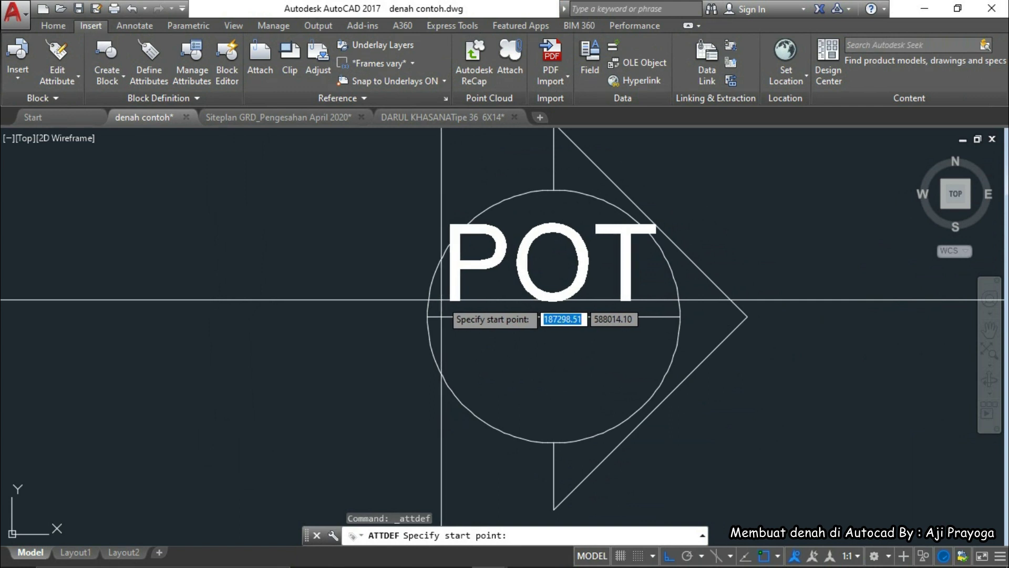
left_click(333, 300)
Step: Move the POT attribute clear of the marker symbol and snap its center point to the circle's center
left_click(458, 305)
left_click(355, 302)
middle_click_drag(359, 307, 421, 308)
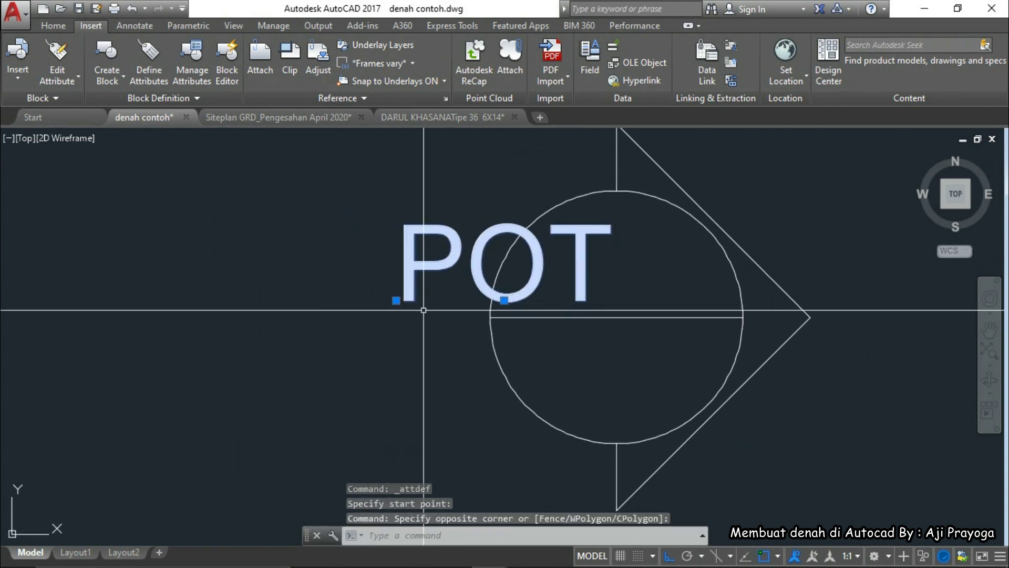
type("m")
key("space")
left_click(434, 396)
left_click(235, 407)
left_click(383, 338)
left_click(298, 248)
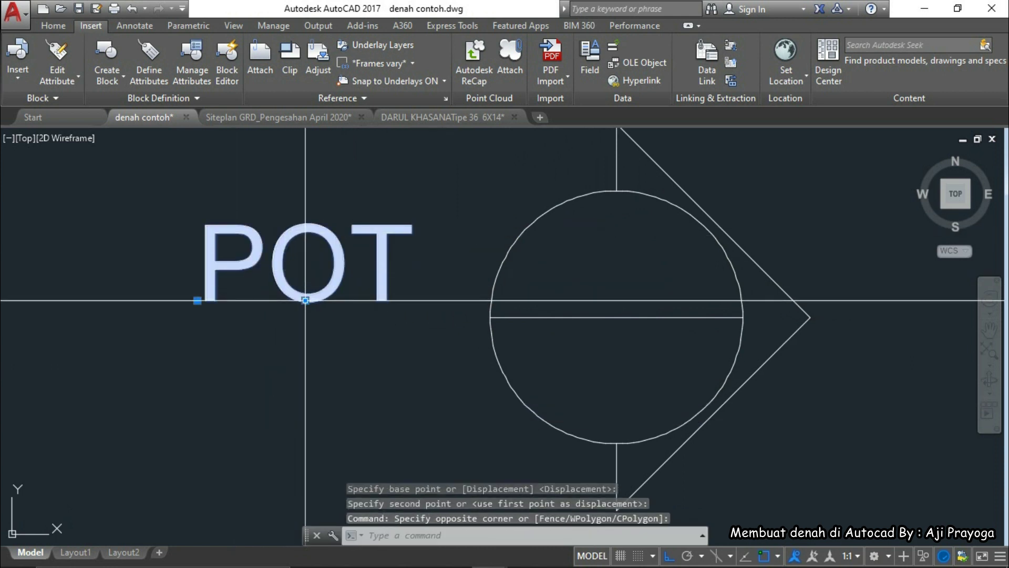
left_click(306, 300)
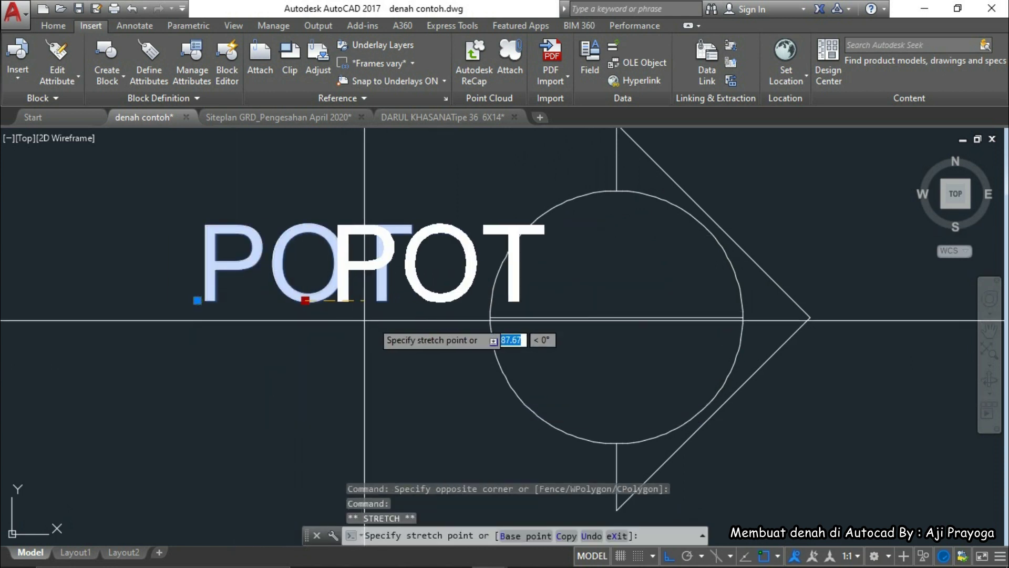
left_click(616, 317)
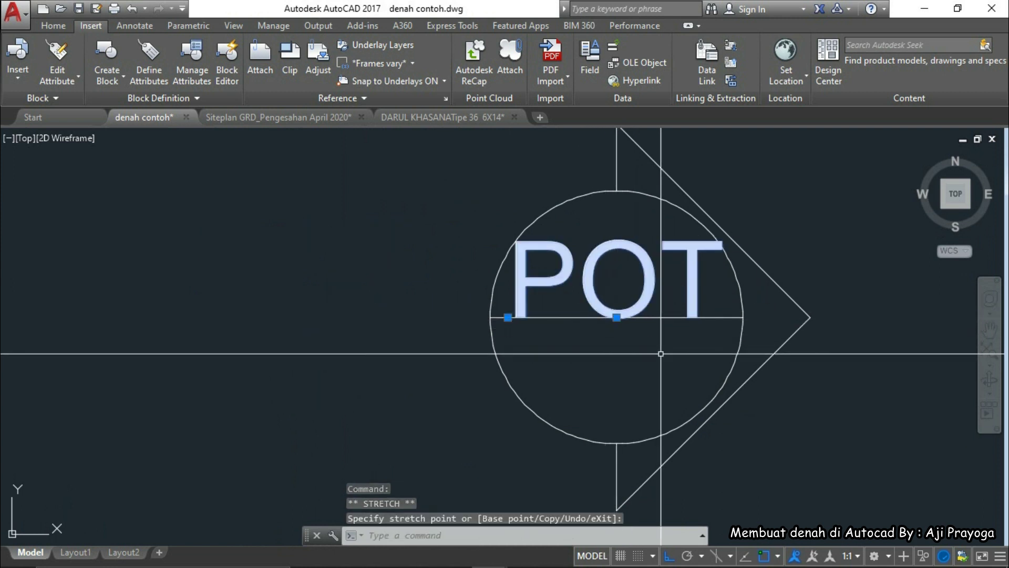
middle_click_drag(621, 332, 552, 335)
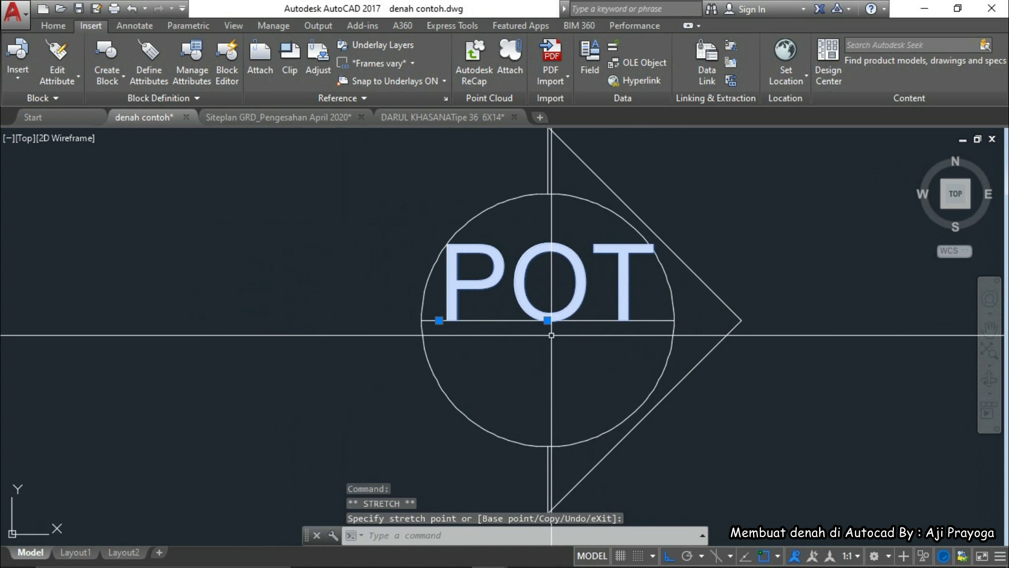
type("m")
key("Return")
left_click(551, 335)
key("Escape")
Step: Raise the POT attribute straight up in two small moves so it sits slightly above the circle's dividing line
left_click(571, 284)
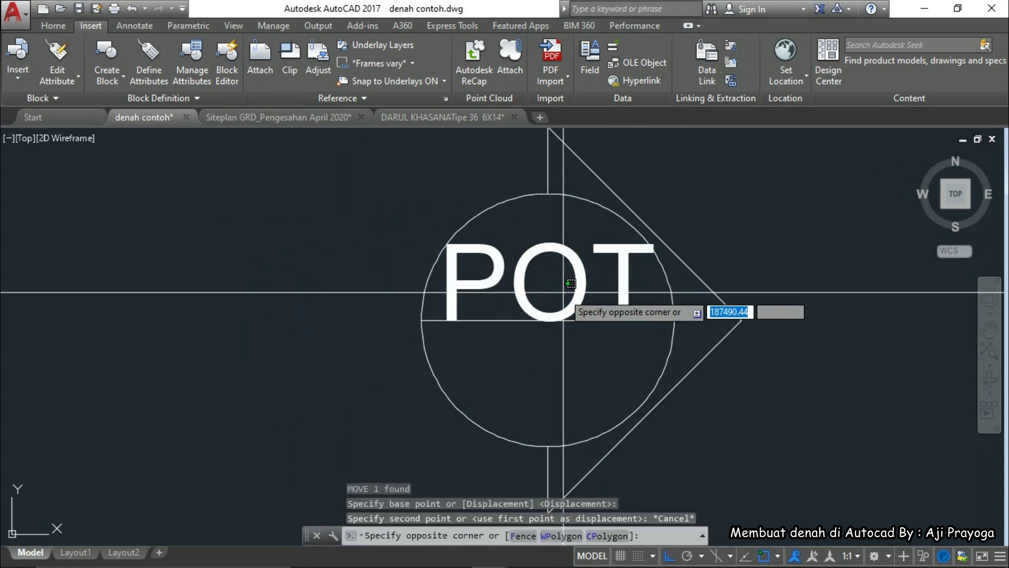
left_click(694, 408)
type("m")
key("Return")
left_click(768, 446)
left_click(768, 433)
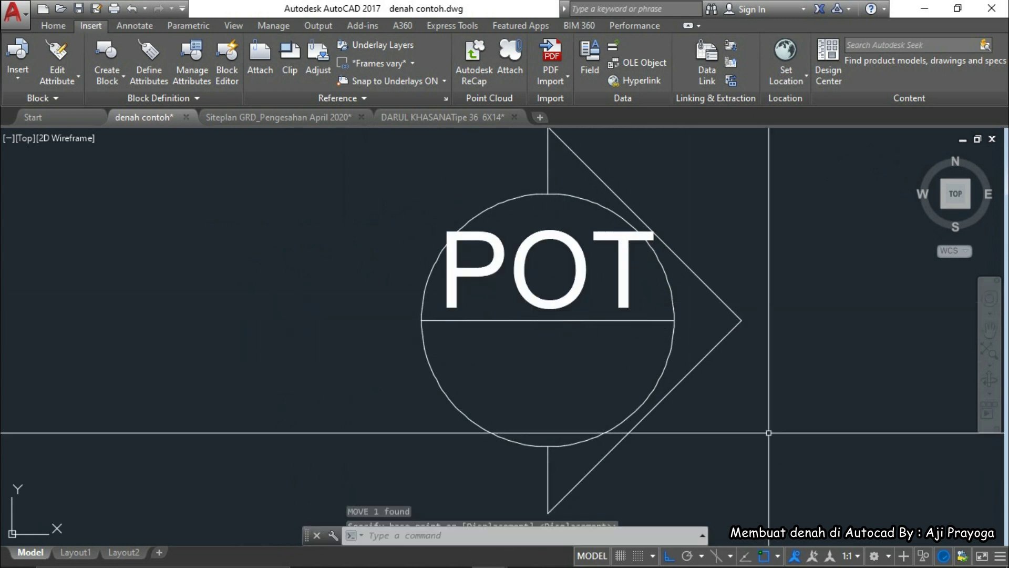
left_click(572, 282)
type("m")
key("Return")
left_click(751, 429)
left_click(751, 422)
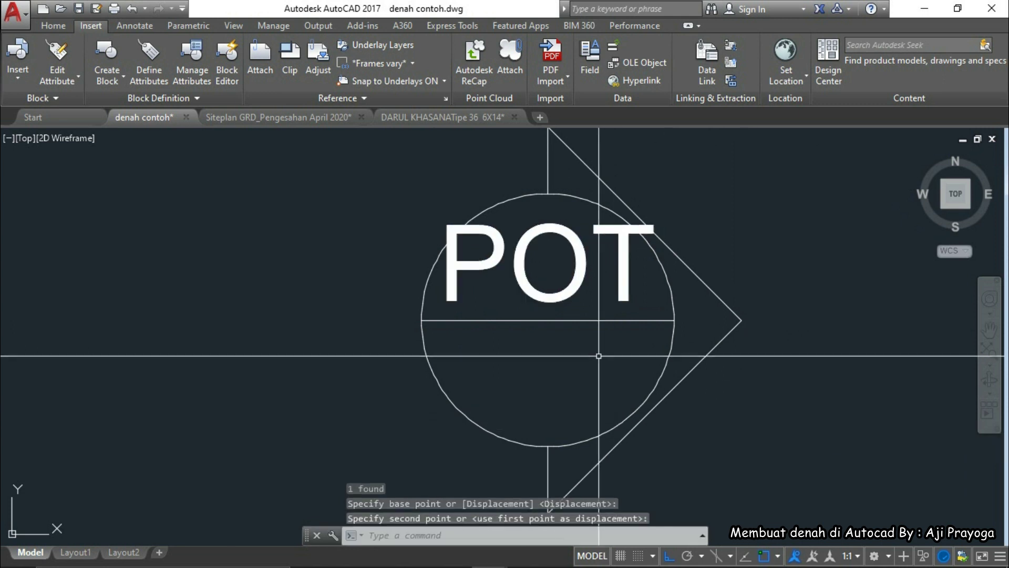
Step: Fine-tune the POT attribute's position in the upper half of the circle with another small move
left_click(586, 301)
left_click(577, 292)
type("m")
key("Return")
left_click(787, 400)
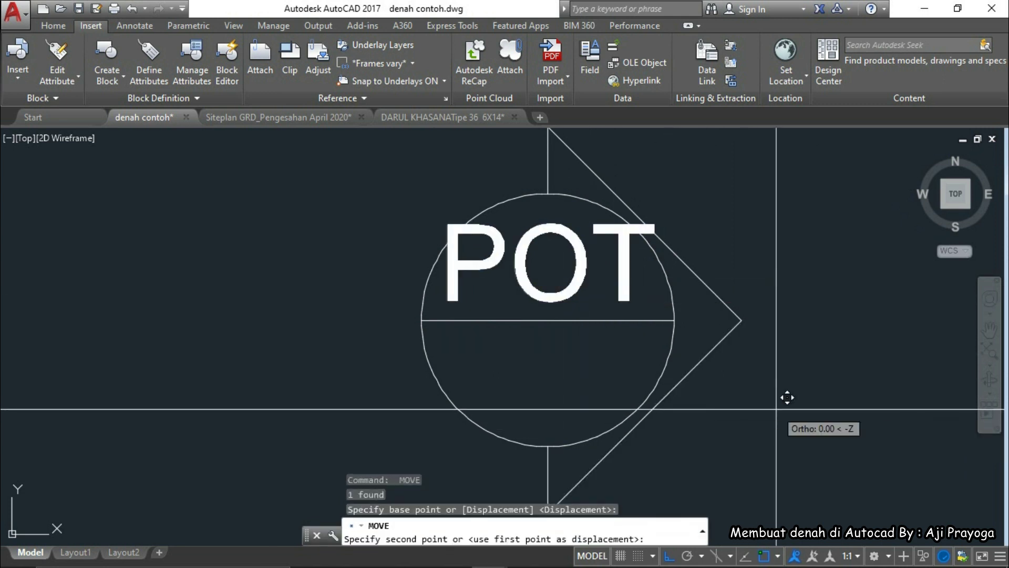
left_click(780, 408)
scroll(625, 346, "down", 2)
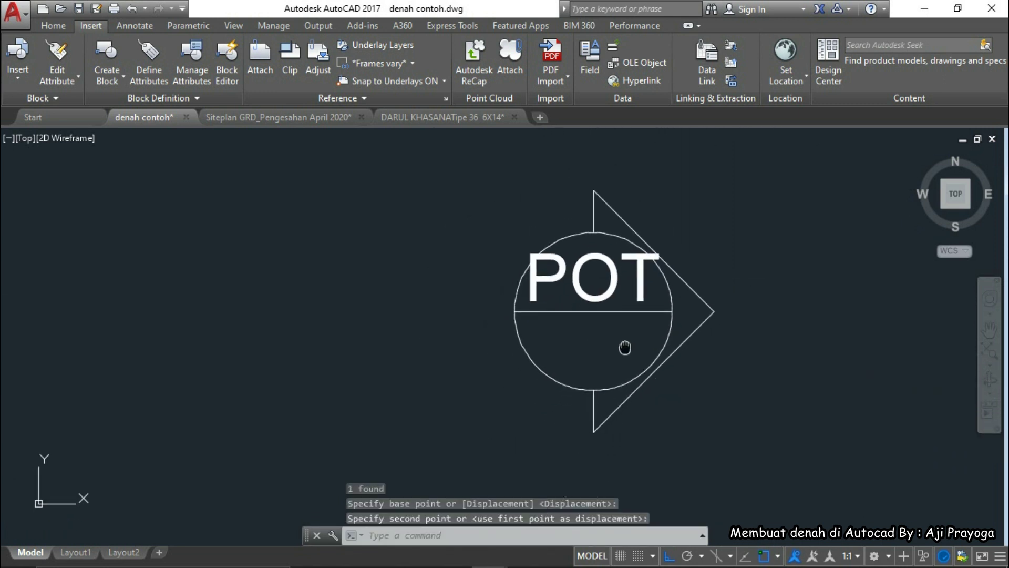
left_click(615, 292)
key("Escape")
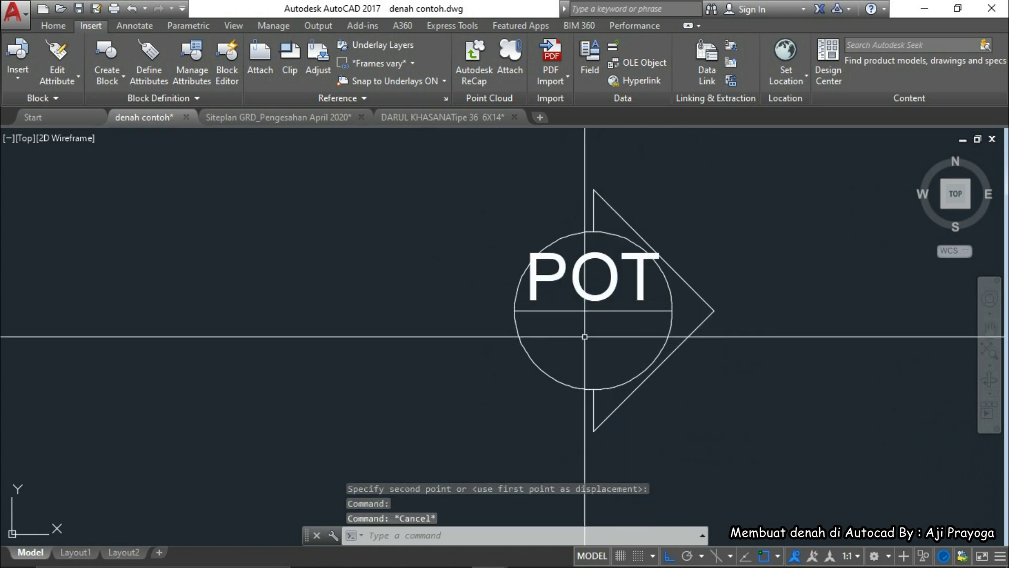
Step: Define a center-justified attribute with tag NOLBR, prompt ISI NOLBR, default A03.1 and text style DIM50, and place it at the circle's lower half
left_click(150, 62)
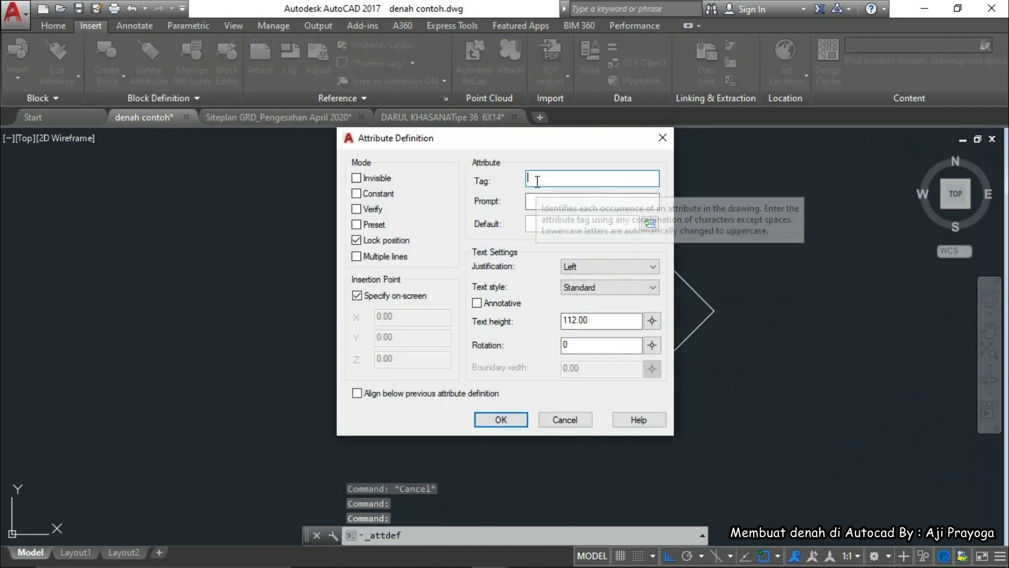
type("NOLBR")
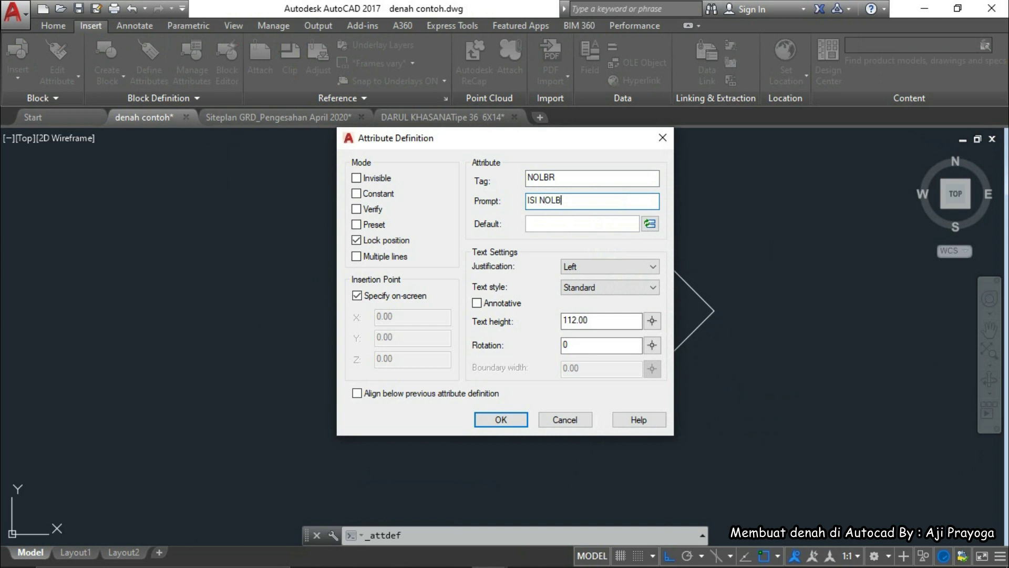
left_click(551, 220)
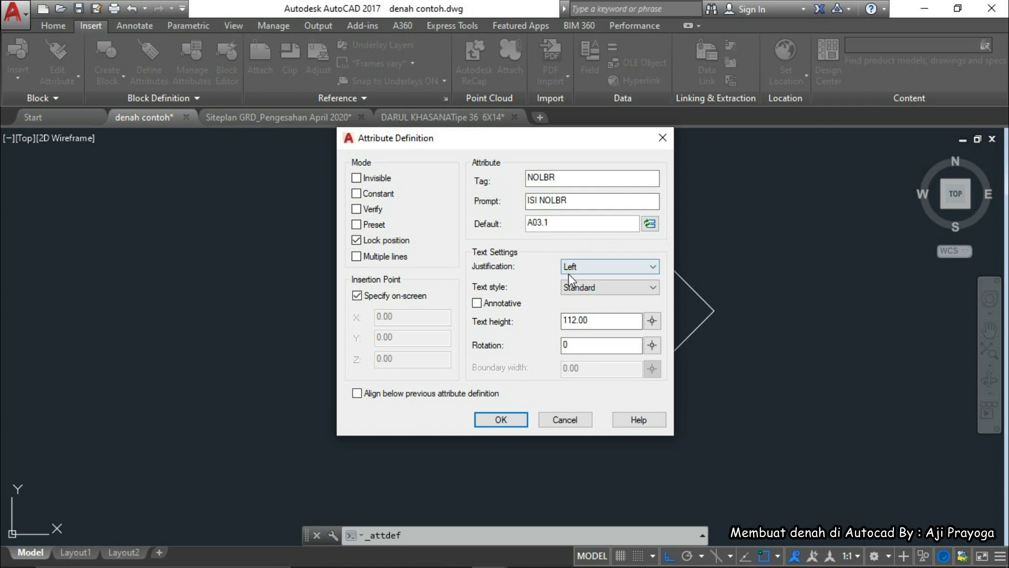
left_click(619, 269)
left_click(574, 309)
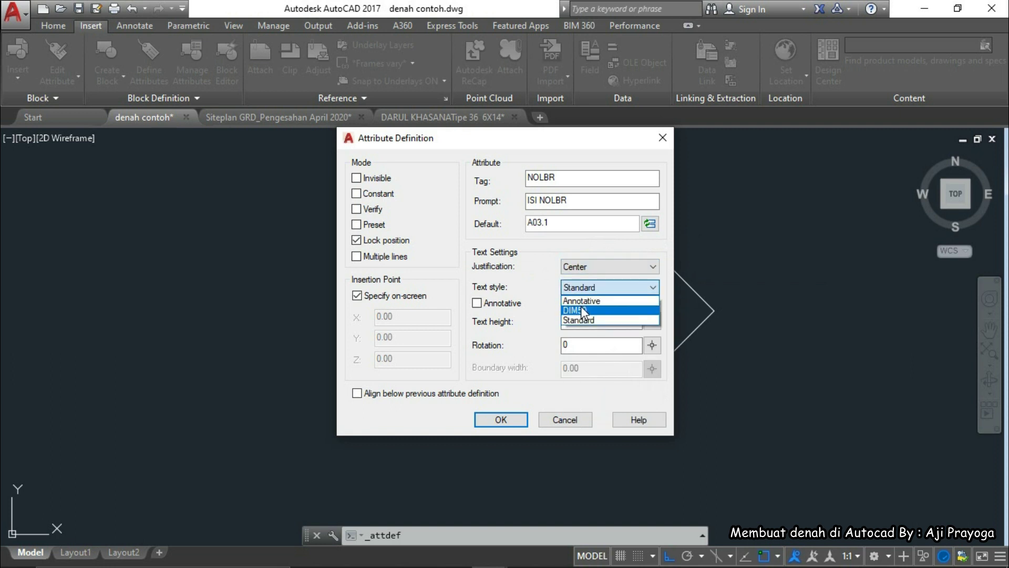
left_click(582, 310)
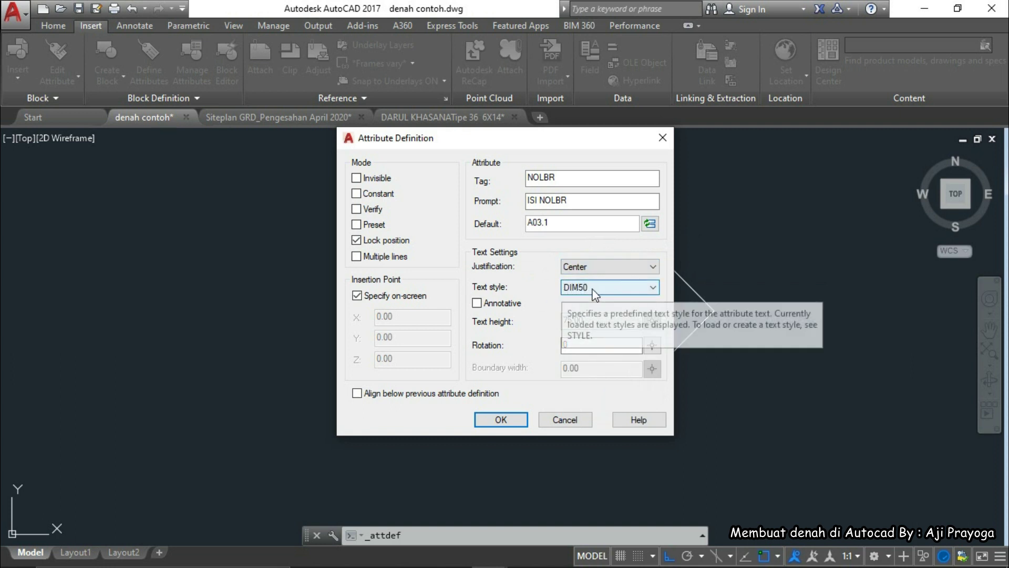
left_click(501, 420)
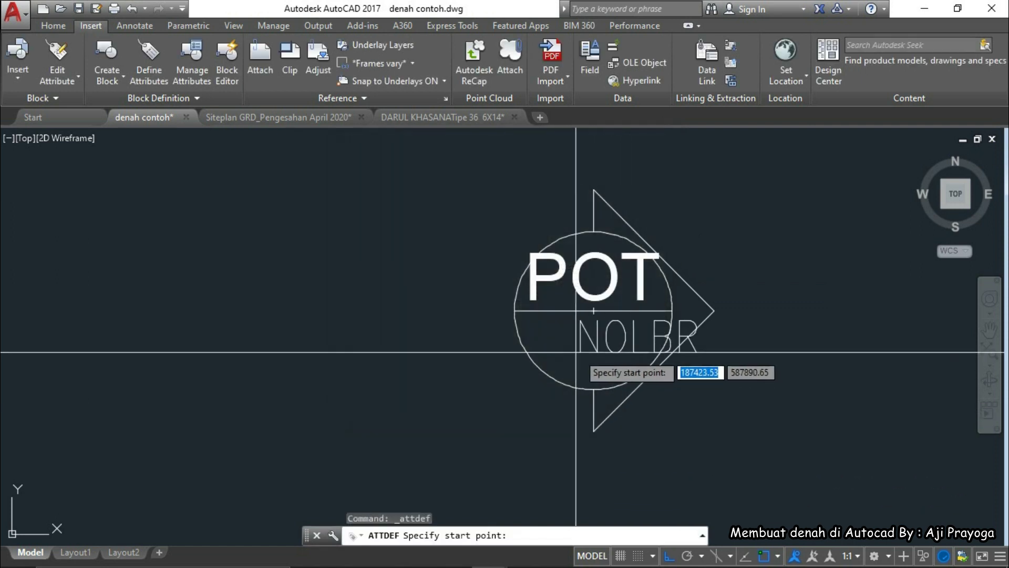
left_click(531, 358)
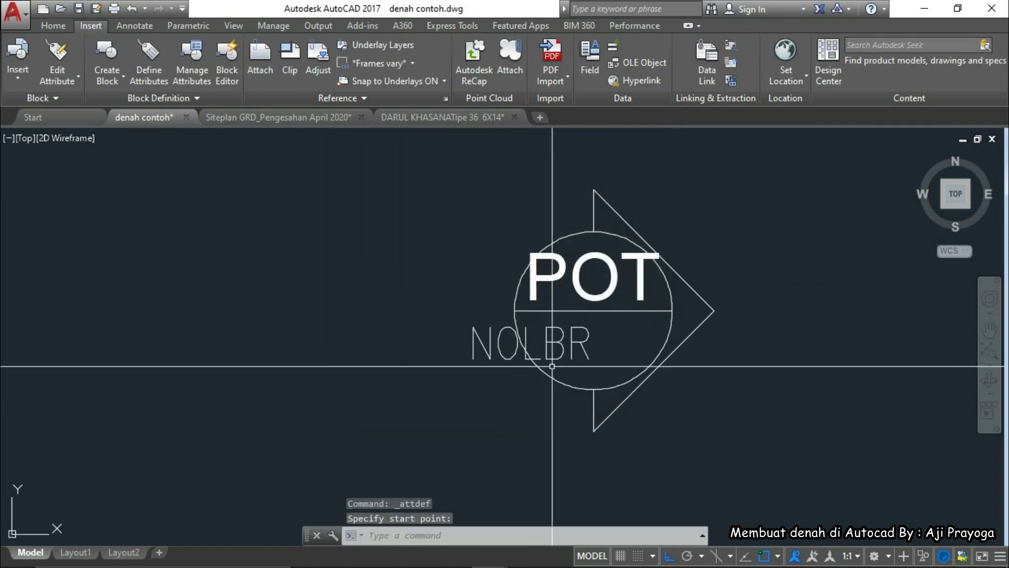
Step: Snap the NOLBR attribute's center point to the circle's center and move it straight down into the lower half
left_click(531, 358)
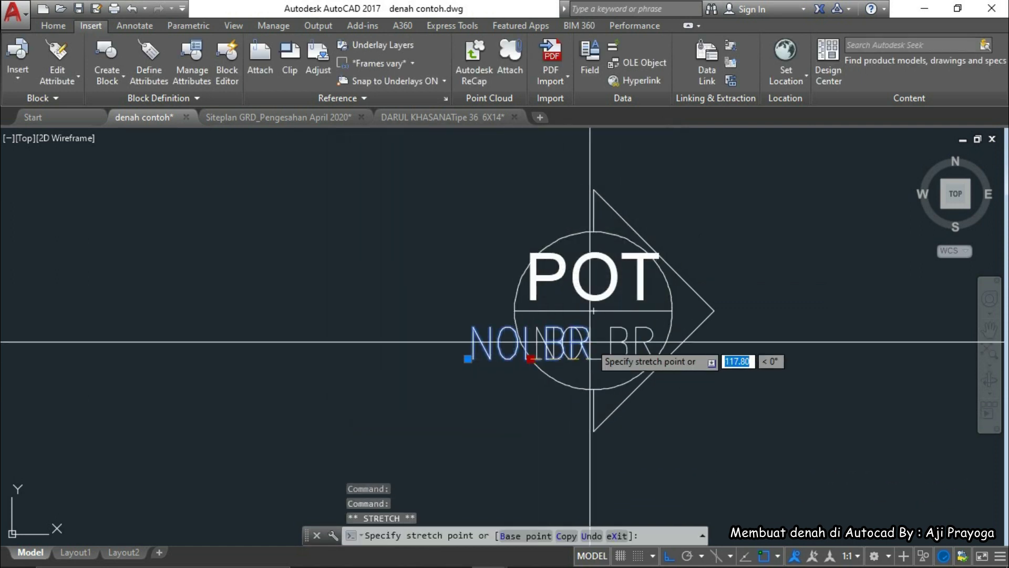
left_click(594, 311)
type("m")
key("space")
left_click(767, 398)
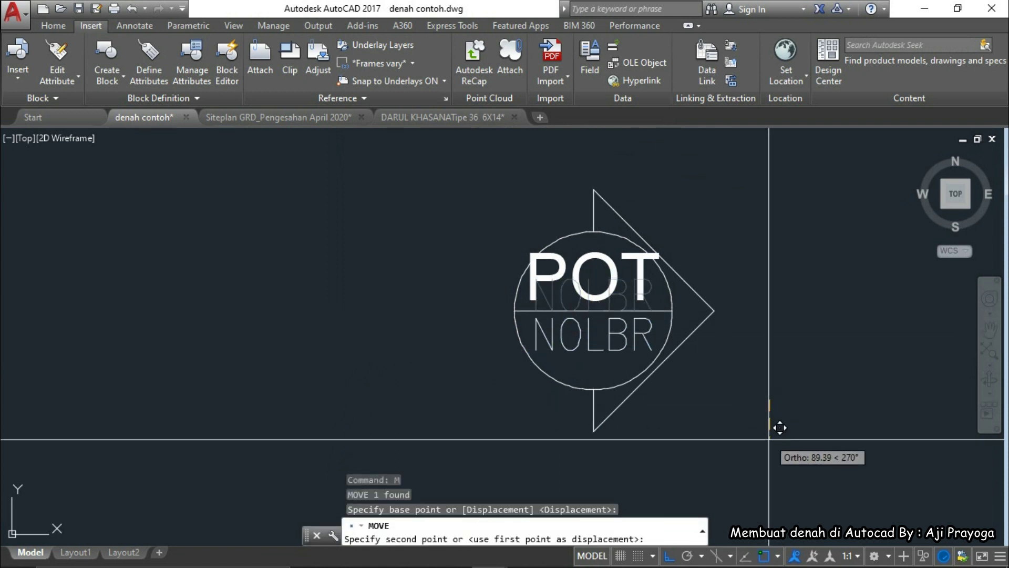
left_click(770, 444)
Step: Copy the complete marker symbol with both attributes horizontally to the right of the original
scroll(699, 406, "down", 2)
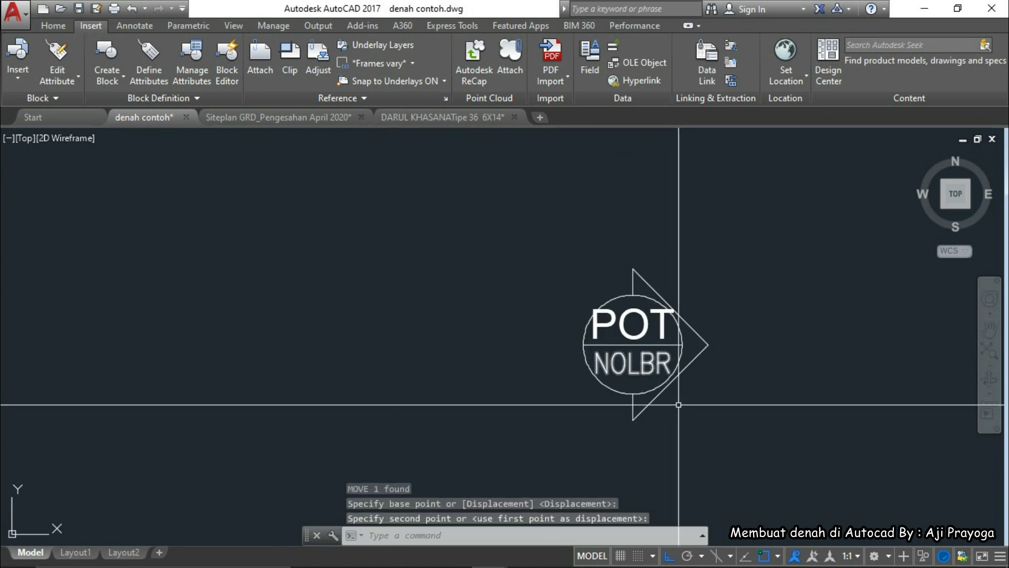
middle_click_drag(714, 414, 668, 414)
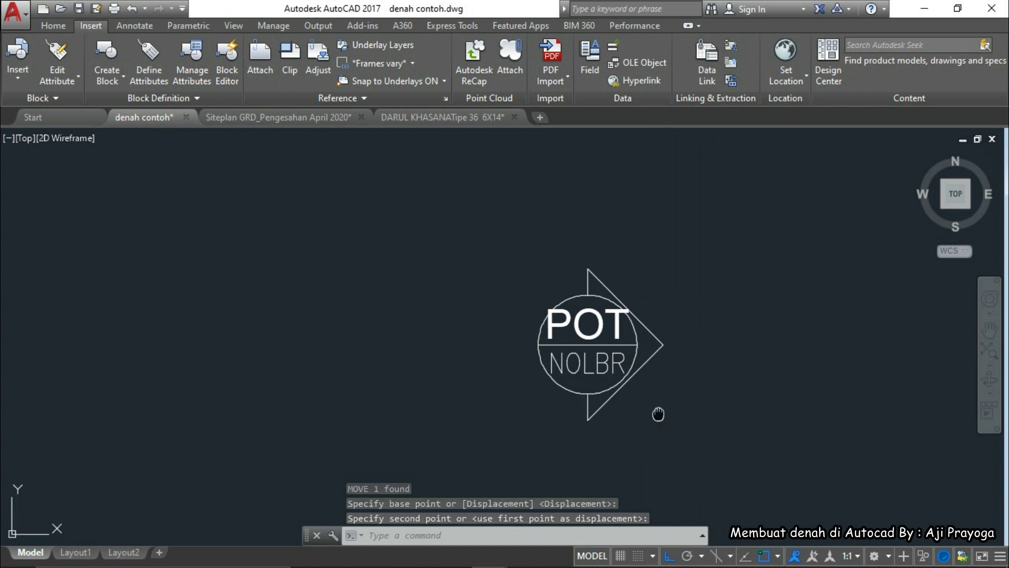
scroll(637, 333, "up", 2)
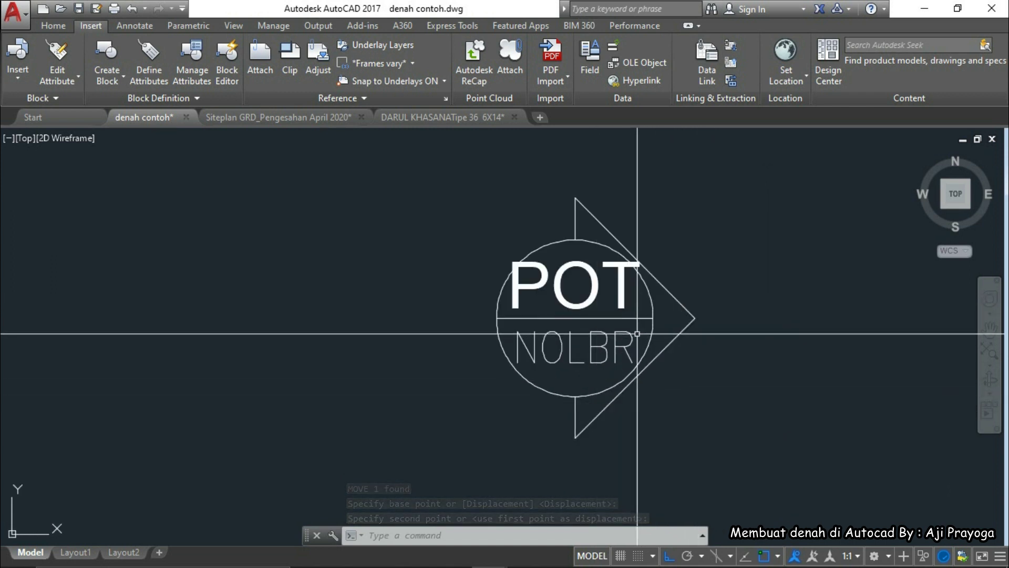
scroll(604, 371, "down", 2)
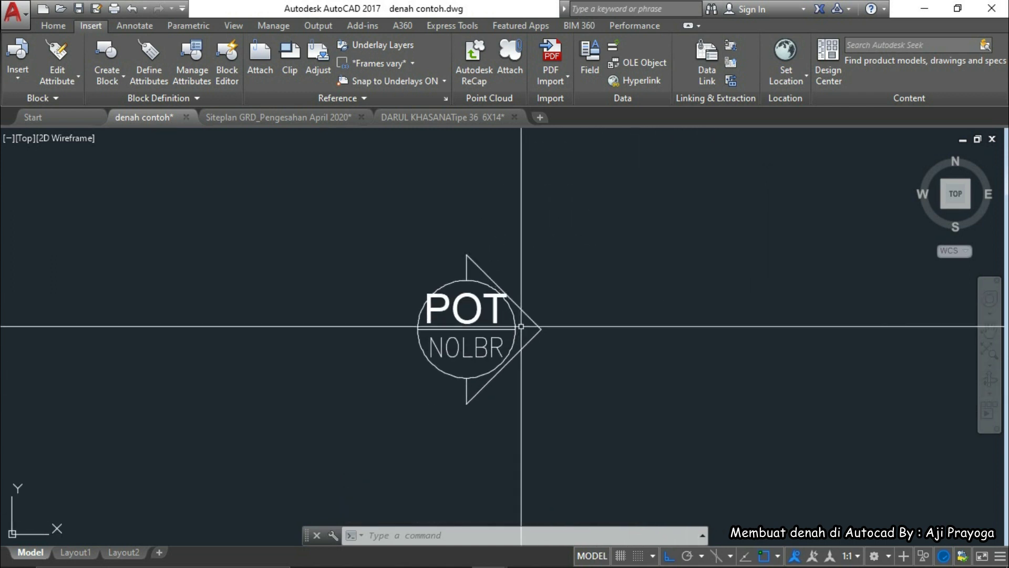
left_click(375, 219)
left_click(629, 433)
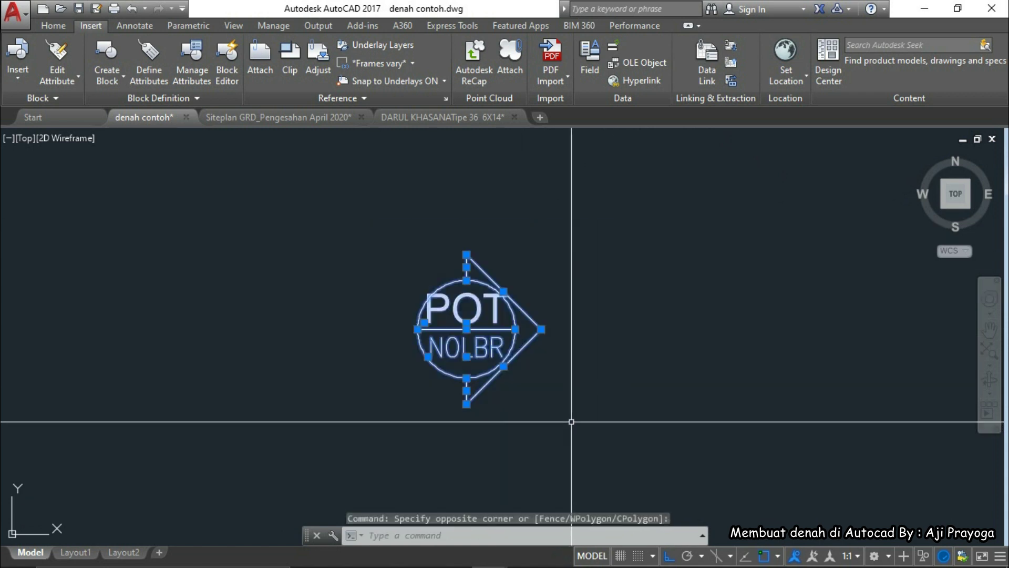
middle_click_drag(572, 421, 487, 414)
type("co")
key("Return")
left_click(429, 412)
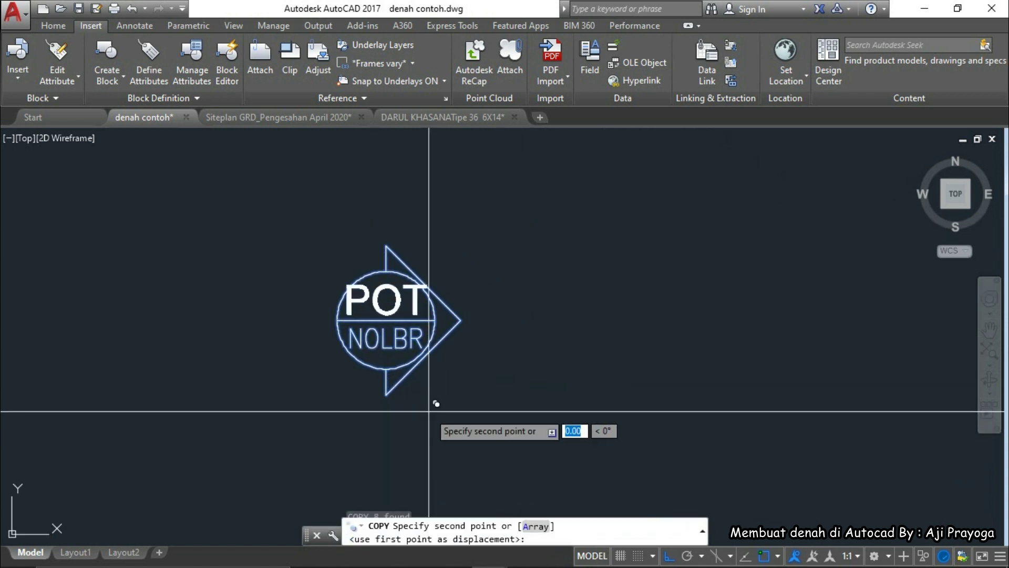
left_click(713, 414)
key("Escape")
left_click(742, 348)
left_click(731, 294)
middle_click_drag(765, 311, 776, 330)
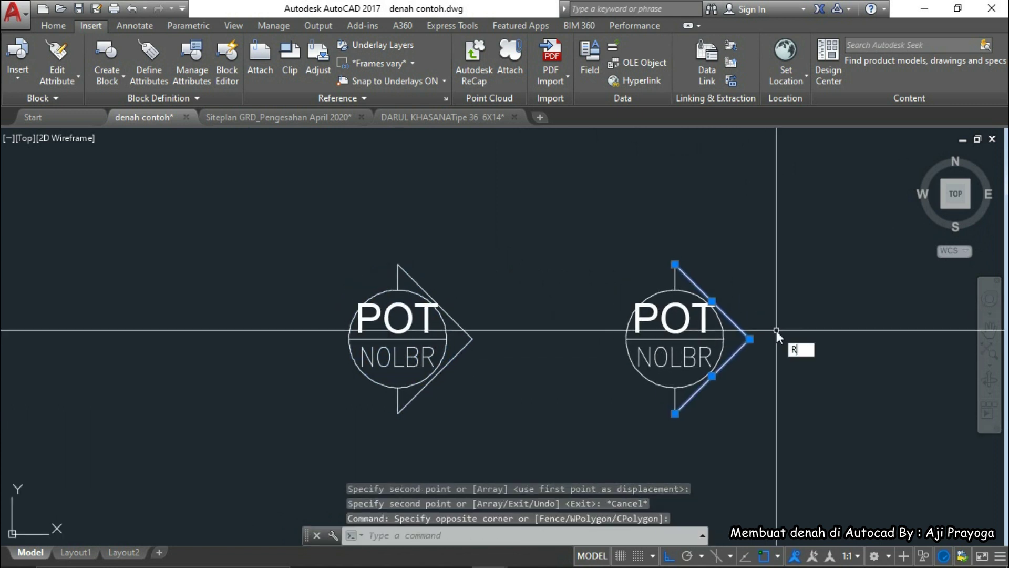
type("ro")
key("Return")
key("Escape")
Step: Rotate the copied marker's arrow lines and two short stubs 90° about the circle's center so the arrow points upward
left_click(795, 384)
left_click(741, 291)
scroll(700, 264, "up", 4)
left_click(693, 244)
left_click(632, 282)
scroll(678, 239, "down", 4)
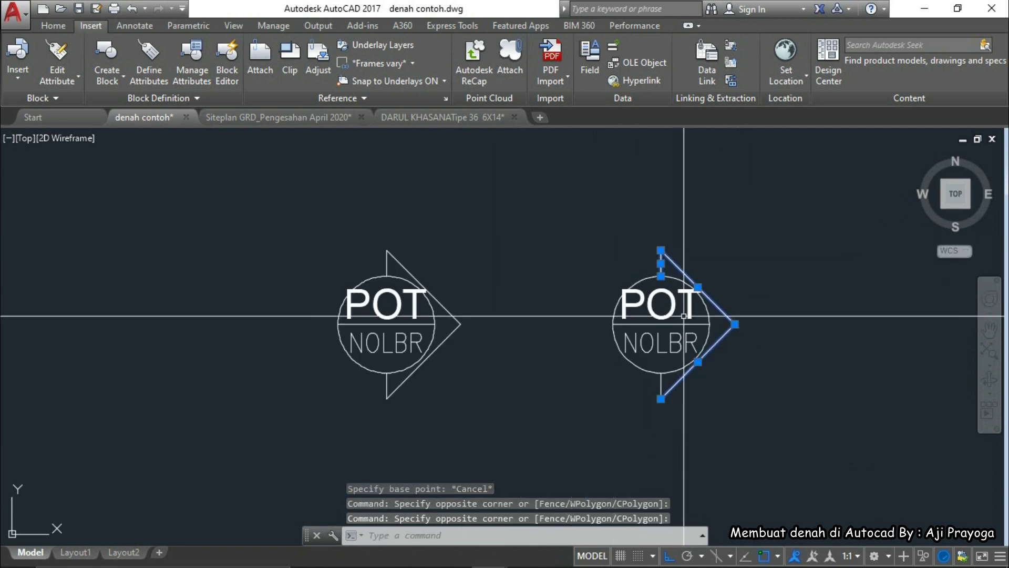
scroll(666, 406, "up", 4)
left_click(651, 362)
scroll(696, 342, "down", 4)
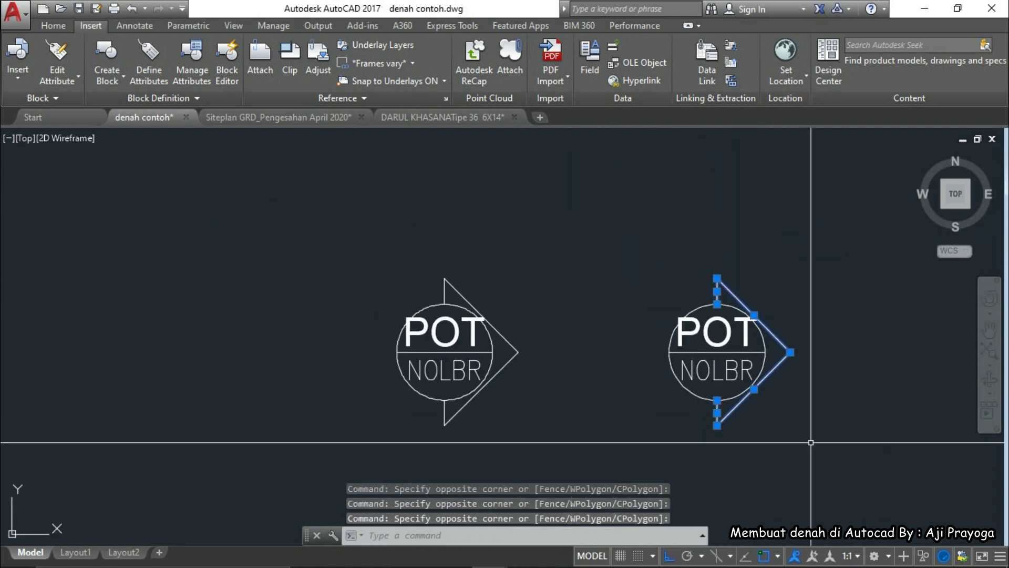
key("Return")
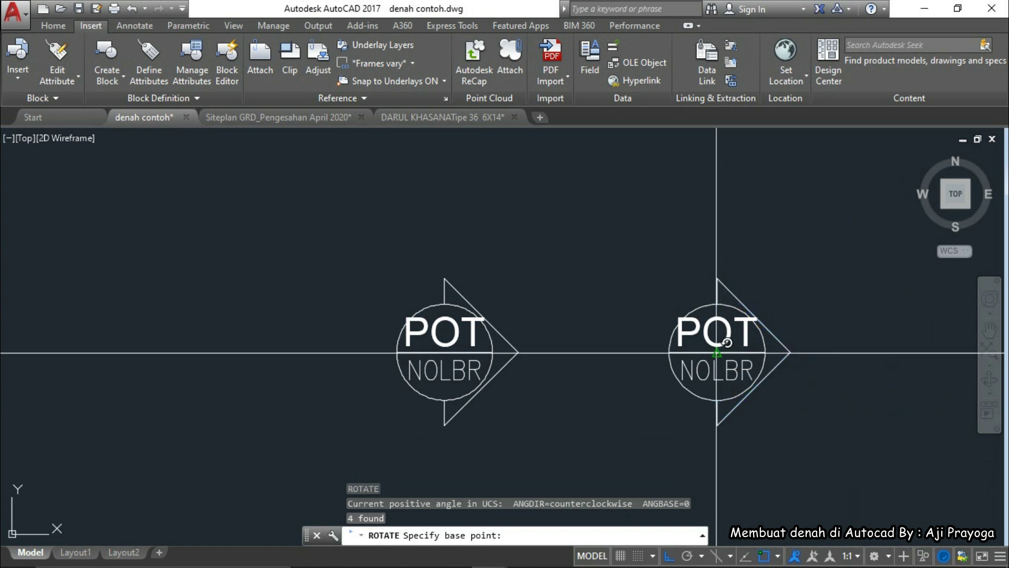
left_click(718, 352)
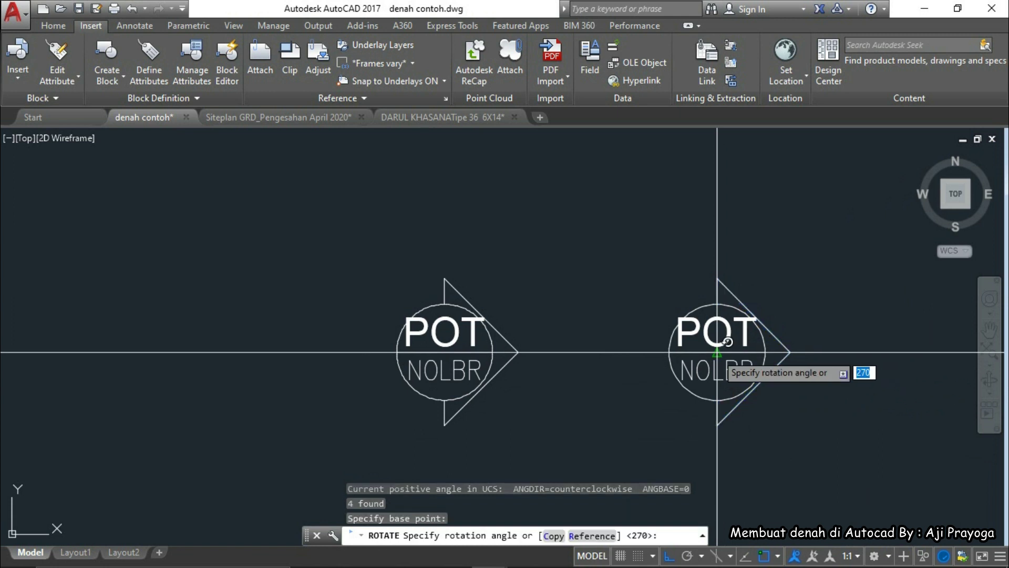
left_click(710, 205)
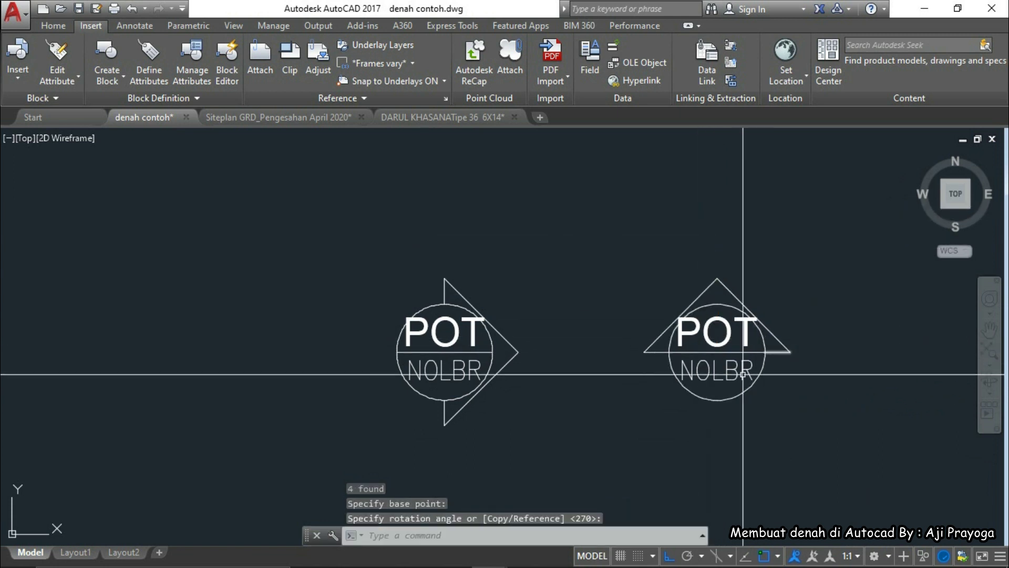
middle_click_drag(805, 372, 769, 369)
left_click(807, 209)
key("Escape")
key("Escape")
key("Escape")
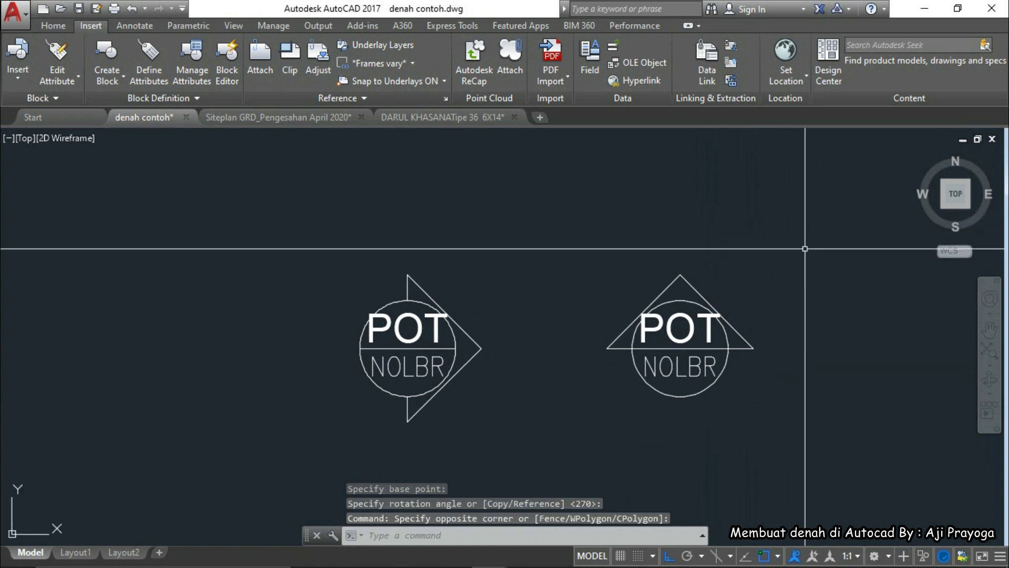
Step: Set the color of the original marker's circle, divider line, arrow lines and short stubs to index color 8
scroll(538, 327, "up", 2)
middle_click_drag(585, 321, 584, 365)
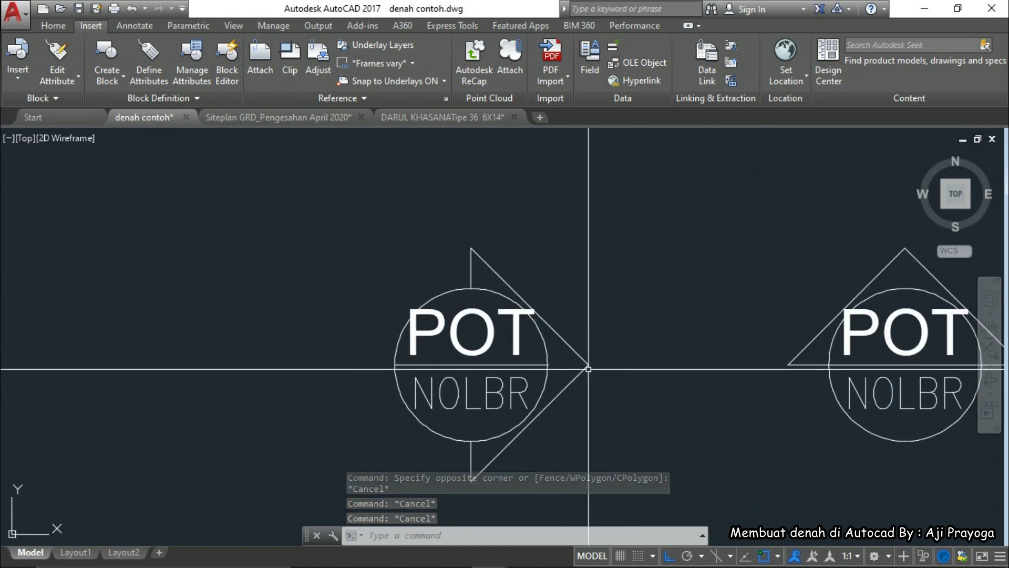
left_click(615, 339)
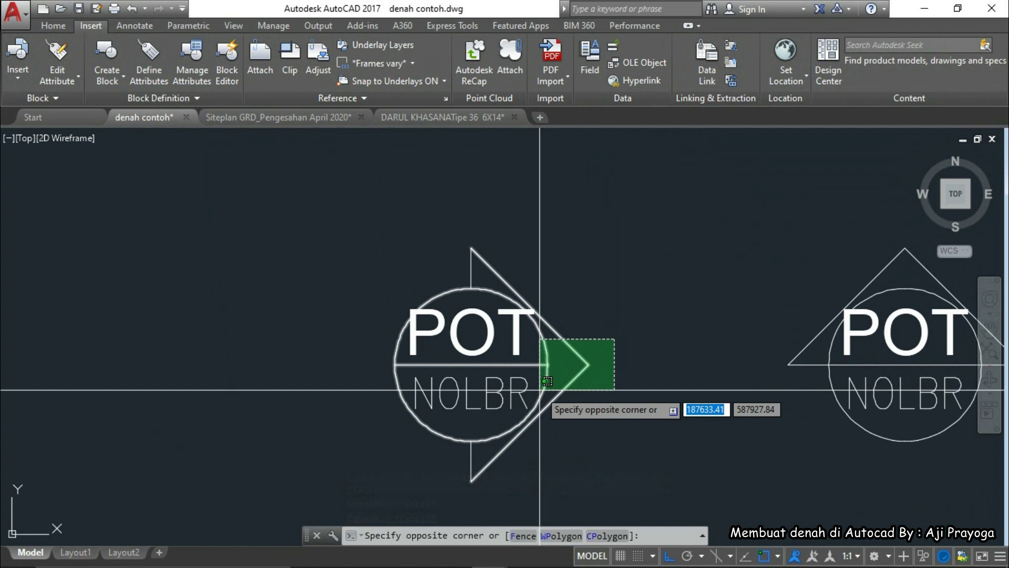
left_click(547, 381)
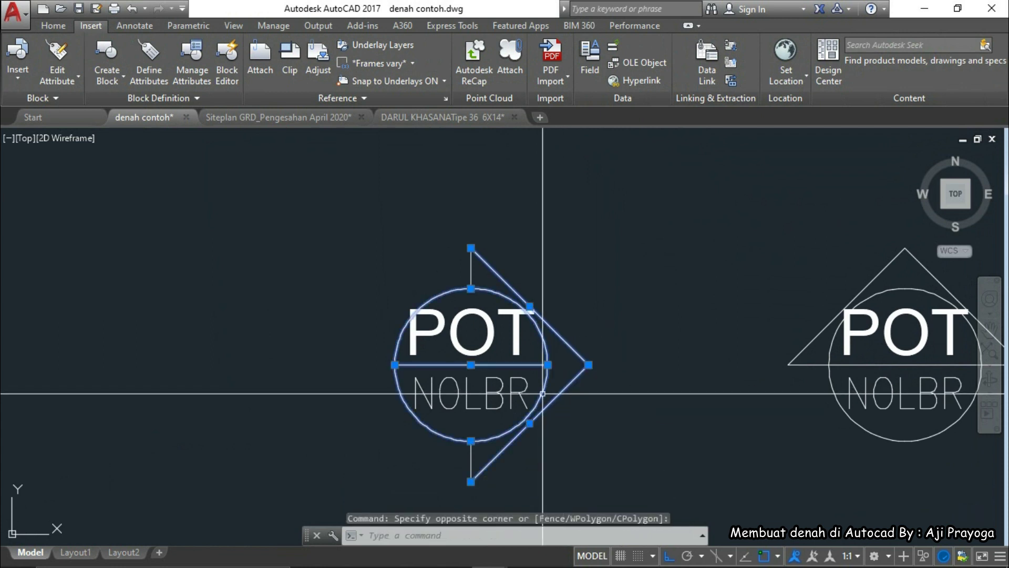
left_click(482, 270)
left_click(459, 275)
middle_click_drag(510, 467, 501, 383)
left_click(500, 379)
left_click(454, 372)
middle_click_drag(502, 347, 504, 390)
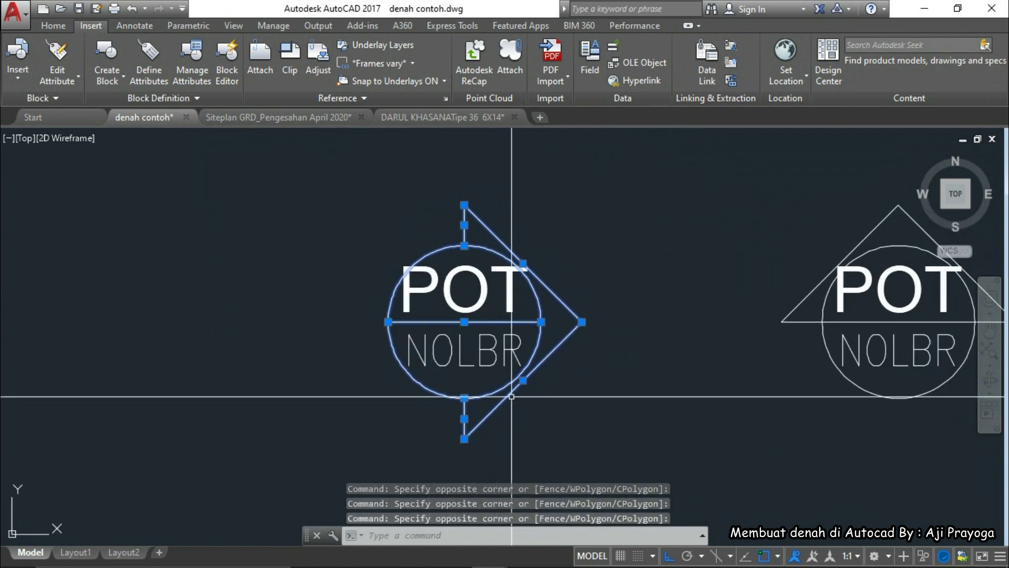
left_click(53, 25)
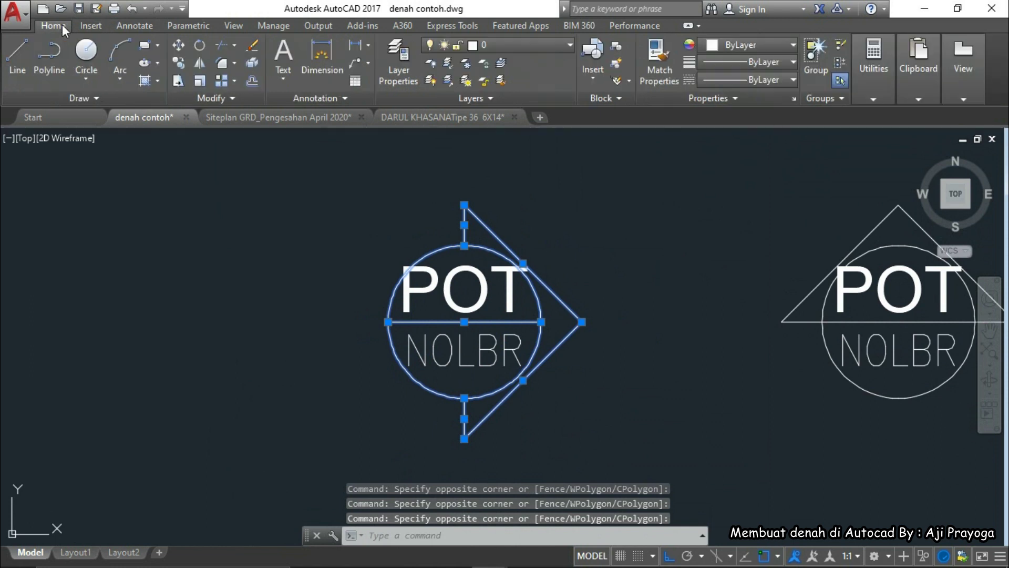
left_click(744, 49)
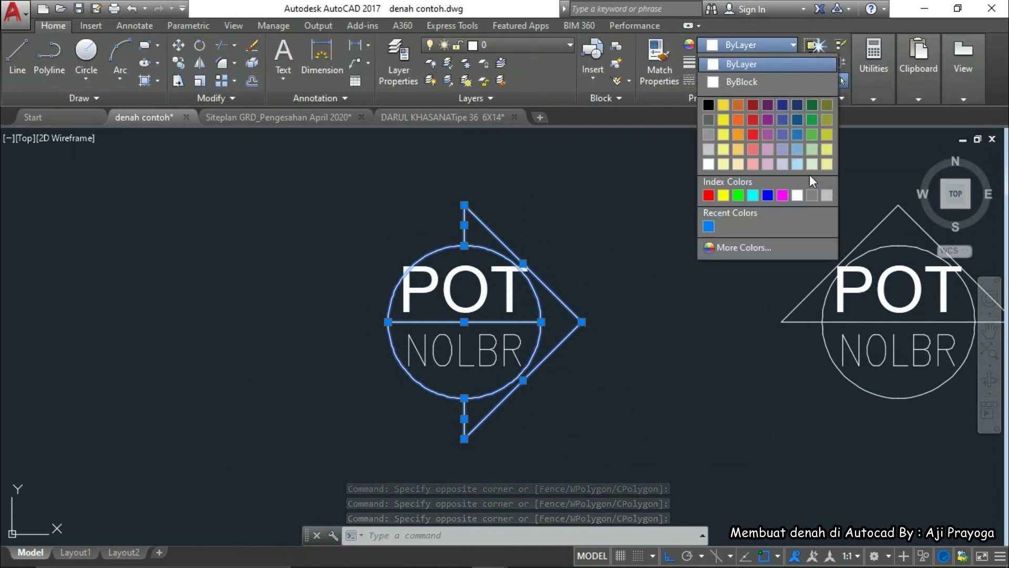
left_click(814, 195)
middle_click_drag(761, 309, 676, 303)
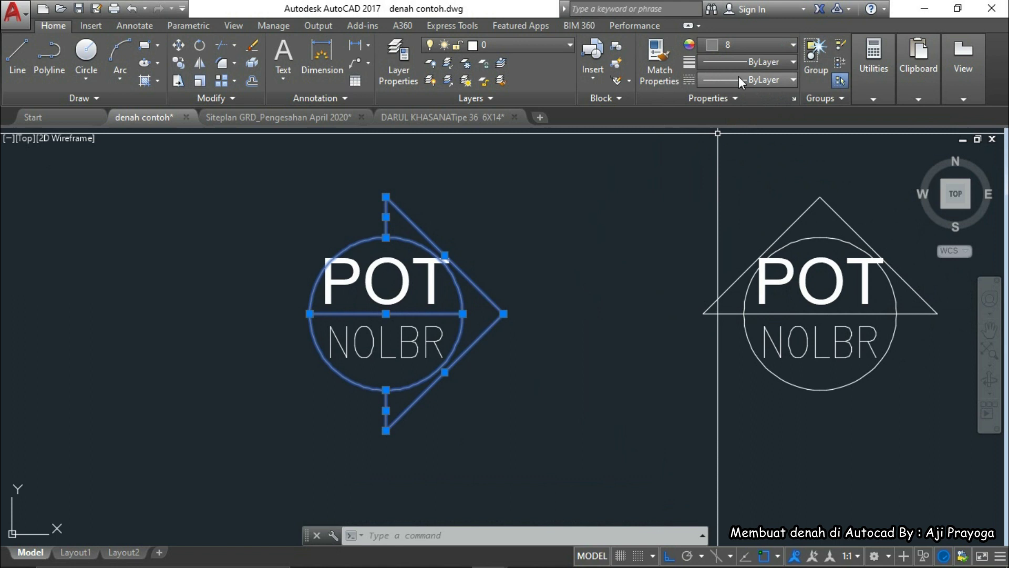
key("Escape")
Step: Apply index color 8 to the circle, divider, arrow lines and stubs of the upward-pointing marker
left_click(847, 405)
left_click(829, 377)
left_click(734, 329)
left_click(721, 294)
left_click(757, 298)
left_click(753, 316)
middle_click_drag(922, 330, 845, 354)
left_click(845, 354)
left_click(830, 300)
middle_click_drag(788, 333, 757, 336)
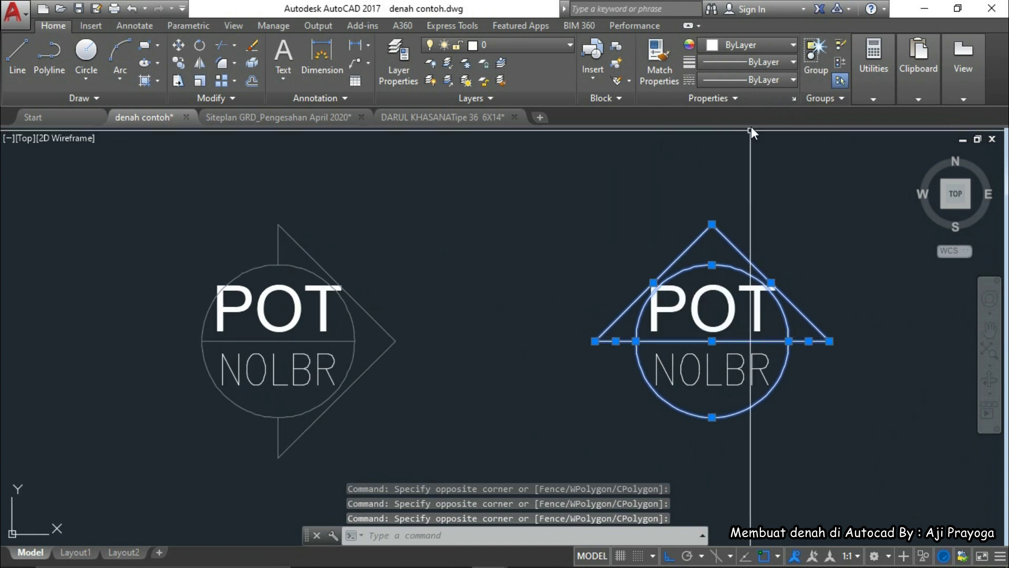
left_click(758, 45)
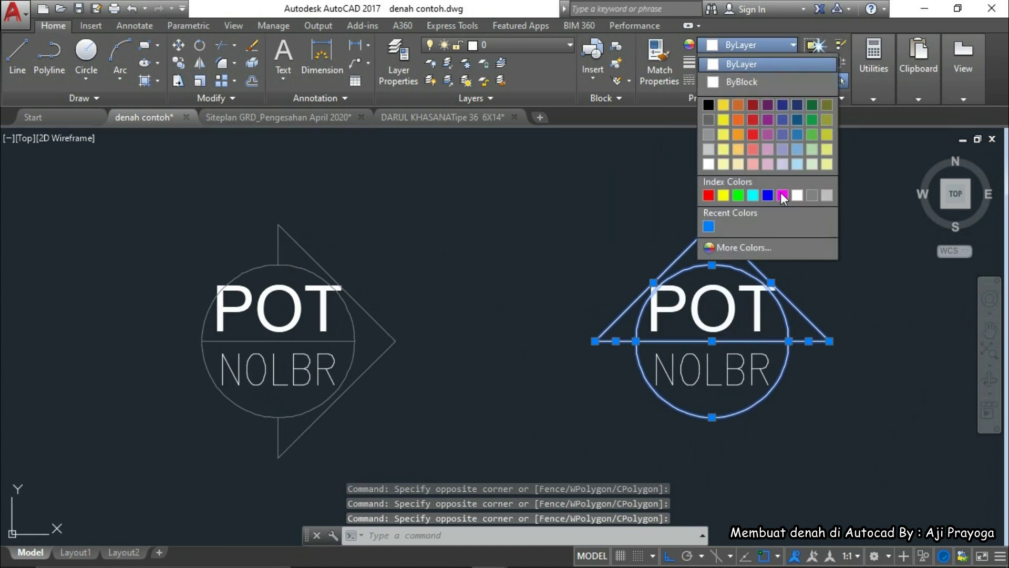
left_click(813, 197)
key("Escape")
key("Escape")
Step: Turn the right-pointing marker with its attributes into a block named ARAH POT1, keeping the attribute values A03.1 and A
left_click(171, 172)
left_click(477, 405)
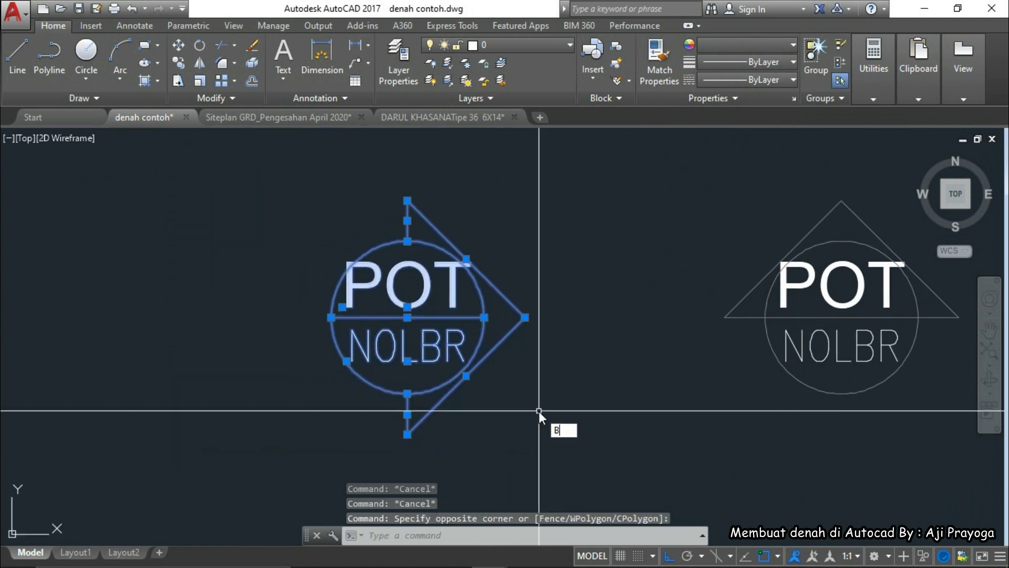
key("Return")
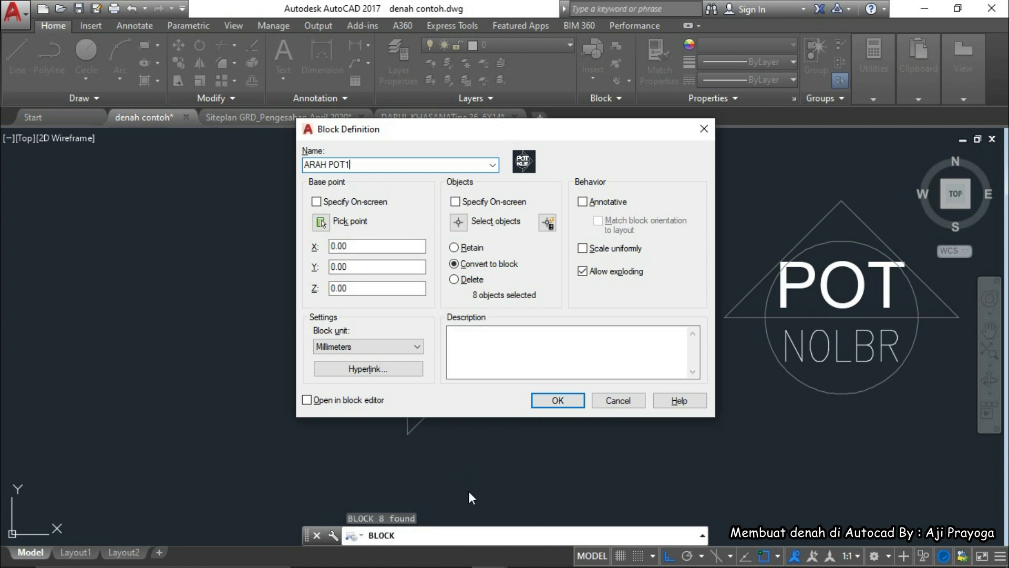
left_click(558, 401)
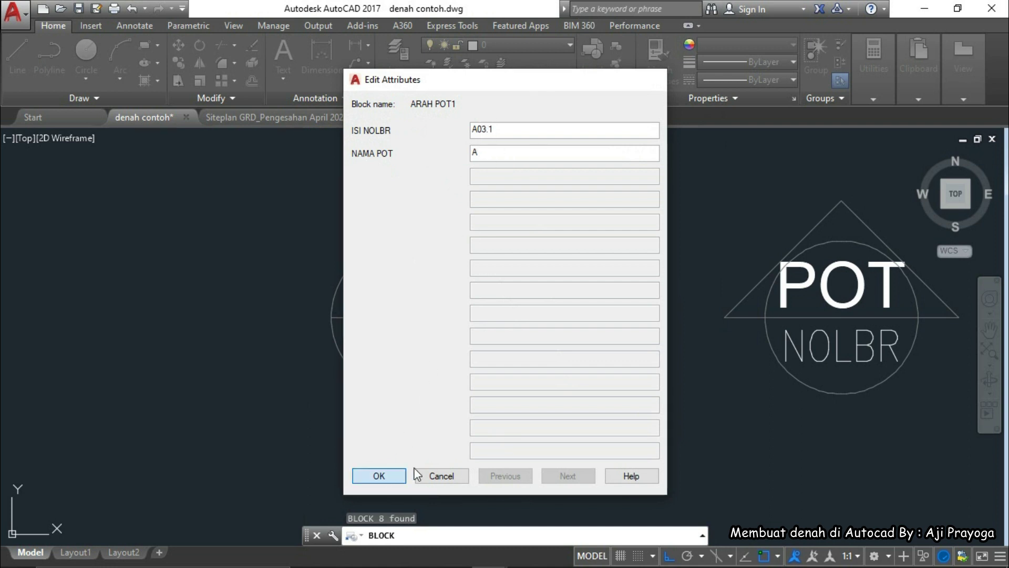
left_click(392, 475)
scroll(454, 392, "down", 2)
middle_click_drag(456, 392, 436, 390)
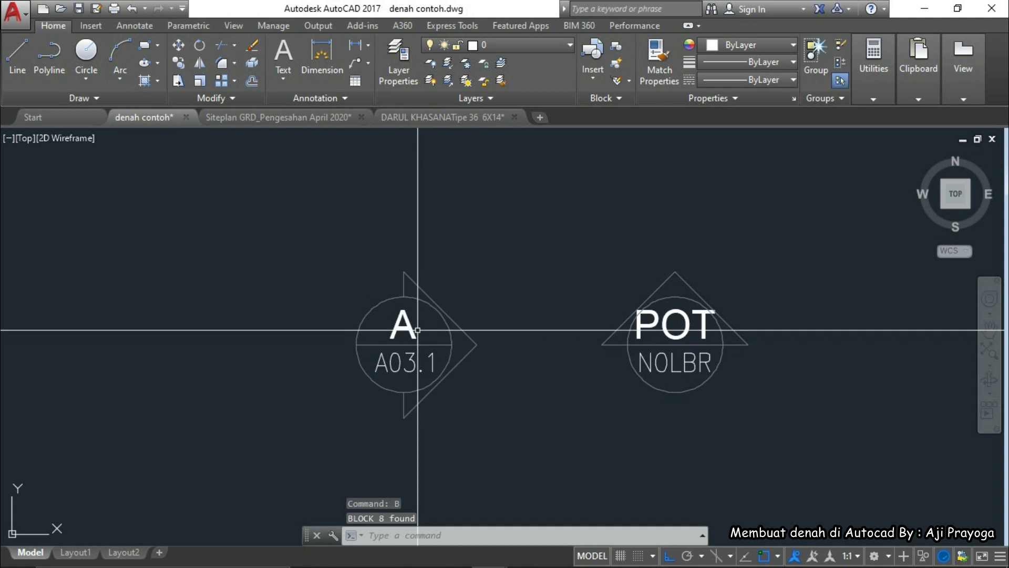
Step: Turn the upward-pointing marker into a block named ARAH POT2 with ISI NOLBR A03.2 and NAMA POT B
left_click(786, 249)
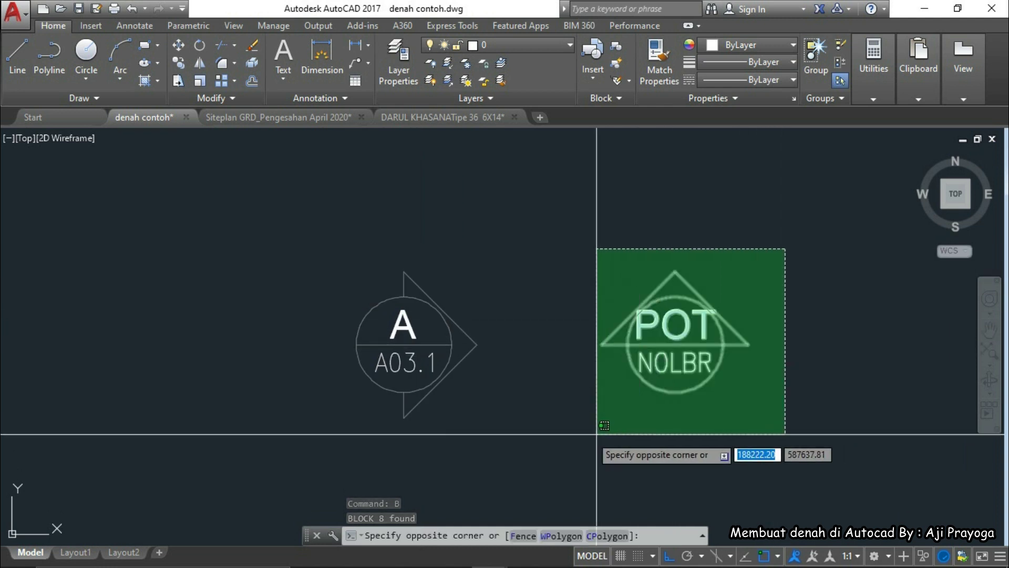
left_click(597, 434)
type("b")
key("Return")
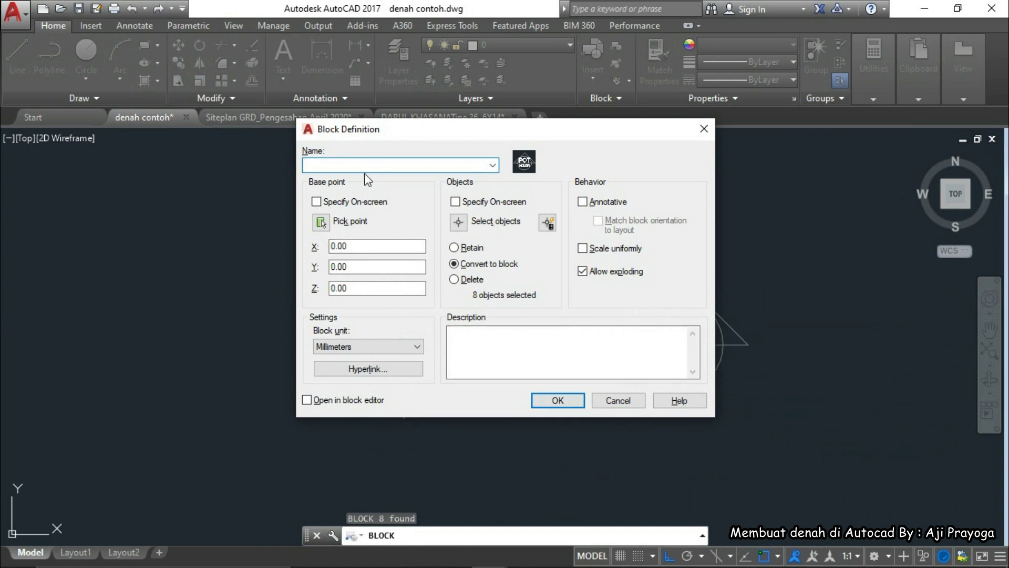
type("ARAH POT2")
left_click(558, 401)
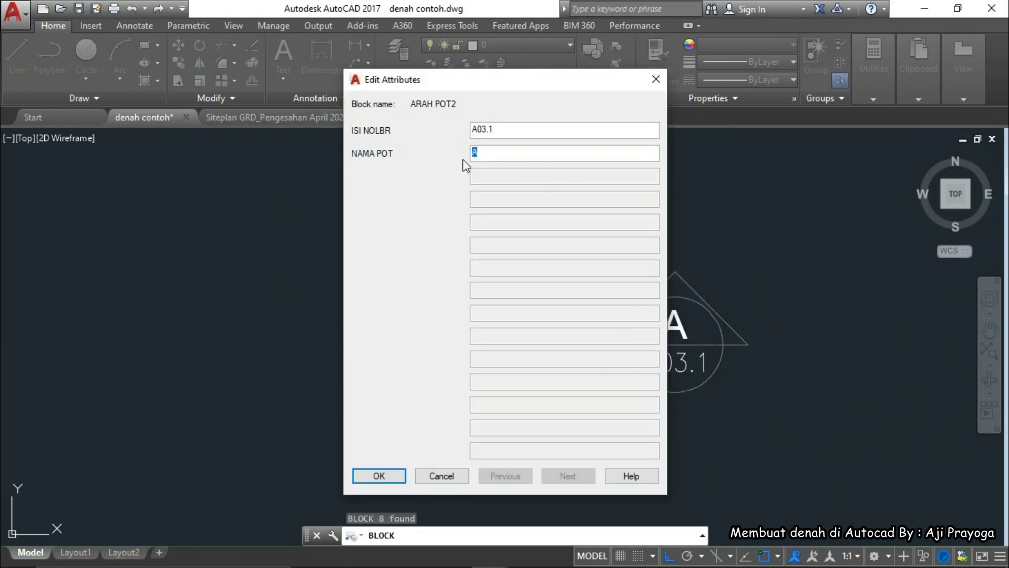
type("B")
left_click(385, 469)
scroll(678, 354, "down", 2)
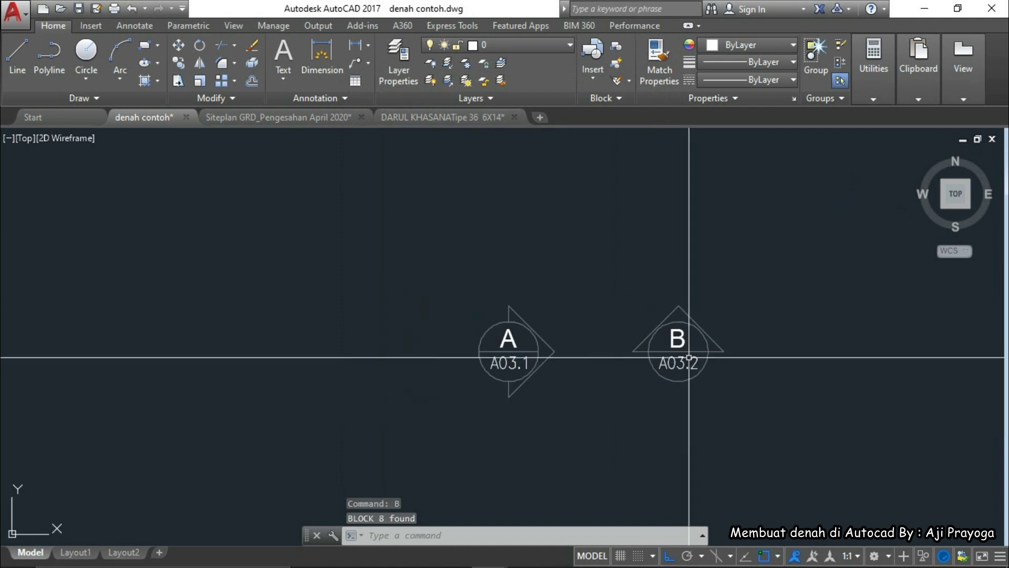
Step: Assign both marker blocks to the Teks layer
left_click(665, 357)
key("Escape")
key("Escape")
scroll(573, 409, "down", 2)
left_click(754, 397)
left_click(437, 233)
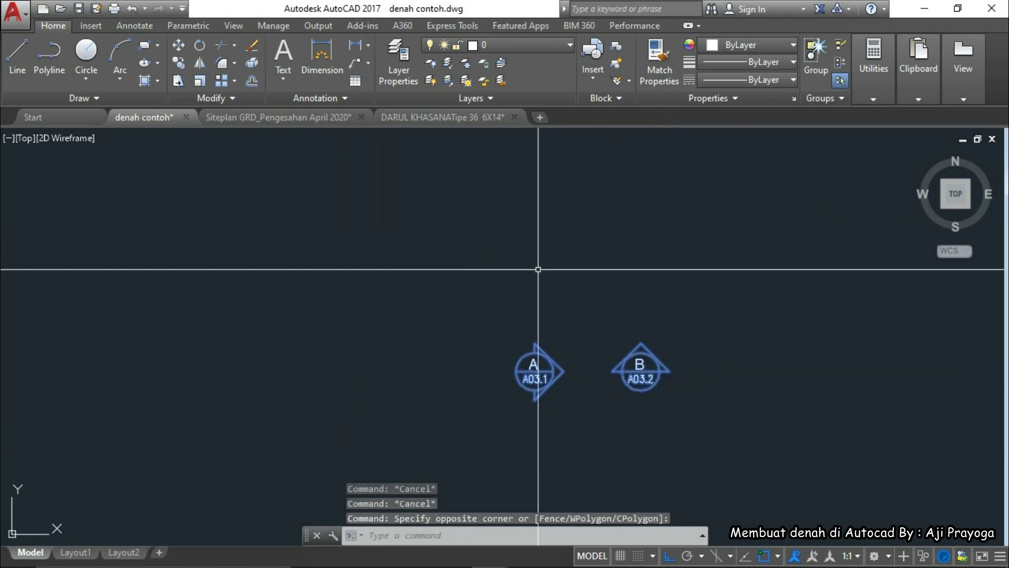
left_click(540, 46)
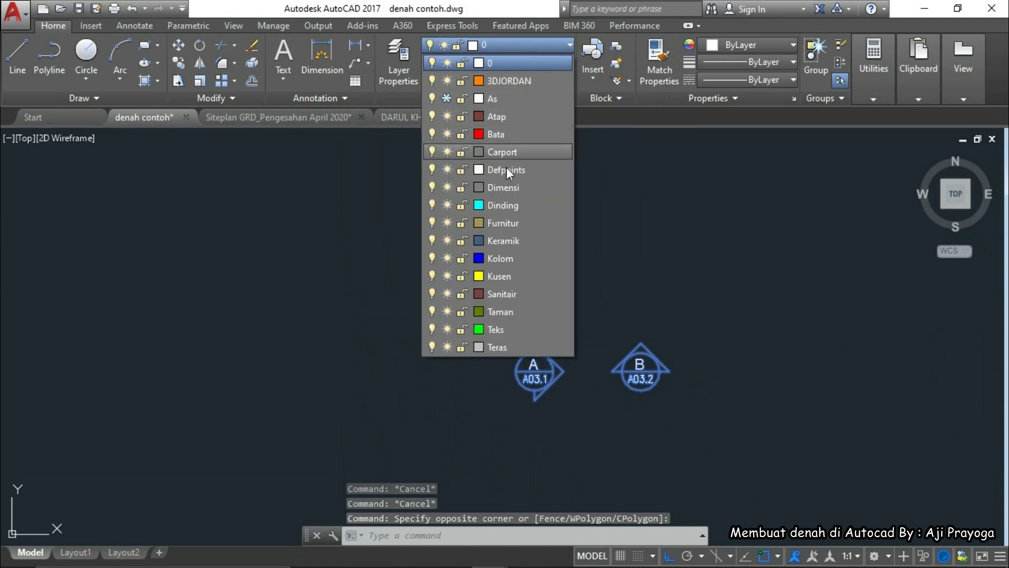
left_click(498, 331)
key("Escape")
key("Escape")
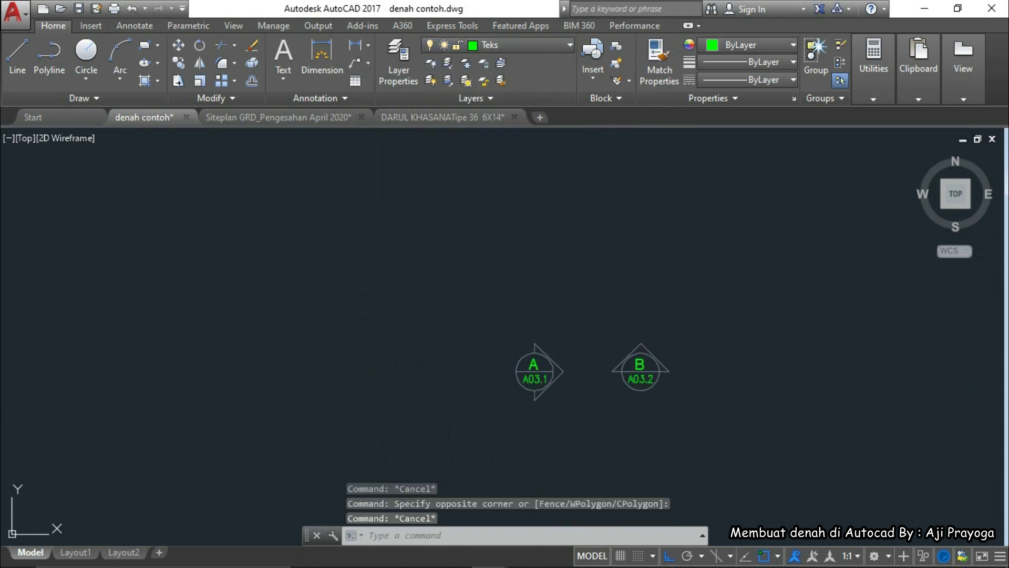
Step: Move marker A from its circle's center to just below the floor plan, right of the drawing title, with Ortho off
scroll(546, 375, "down", 4)
scroll(554, 389, "up", 4)
left_click(520, 363)
middle_click_drag(480, 333, 428, 351)
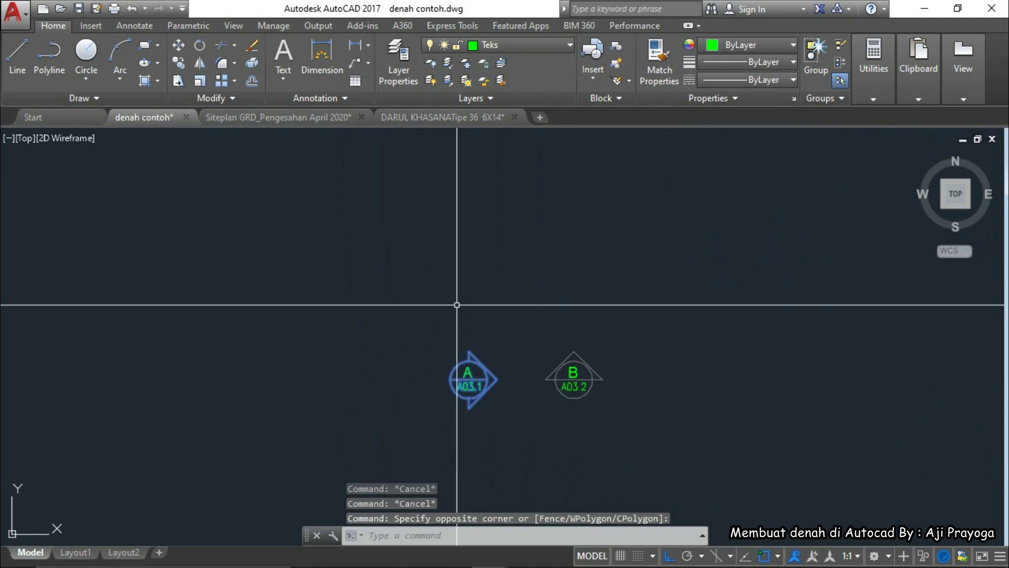
type("m")
key("Return")
left_click(469, 379)
scroll(461, 368, "down", 4)
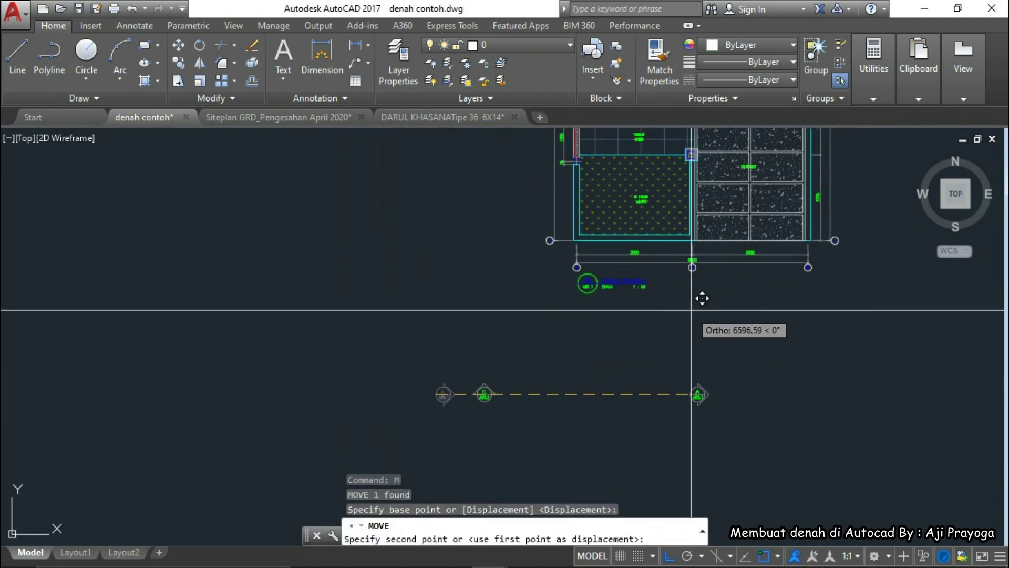
key("F8")
left_click(735, 284)
Step: Move marker B by its circle's bottom point to the right side of the floor plan, outside the dimensions beside R. TIDUR
left_click(491, 400)
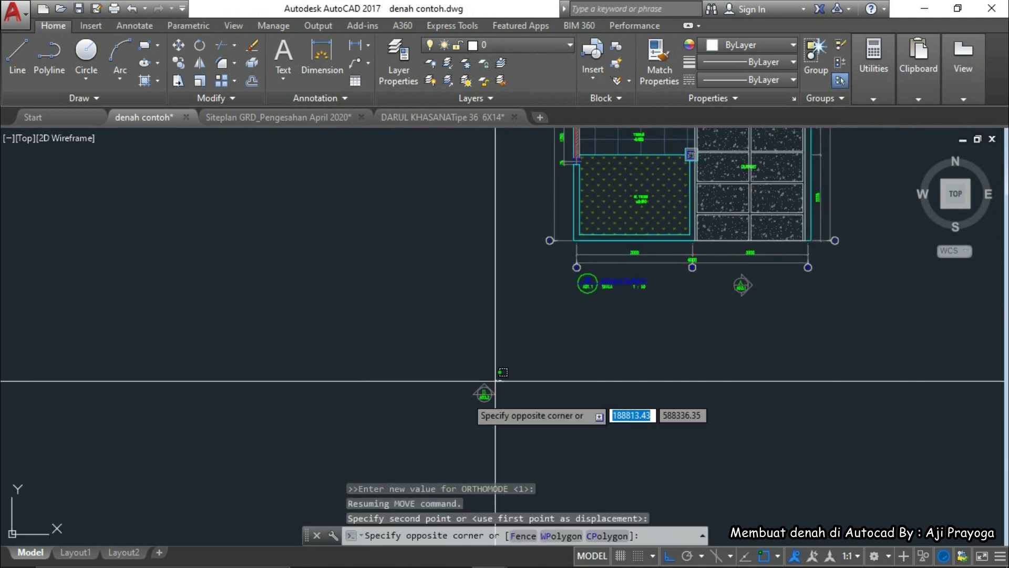
type("m")
key("Return")
scroll(492, 401, "up", 6)
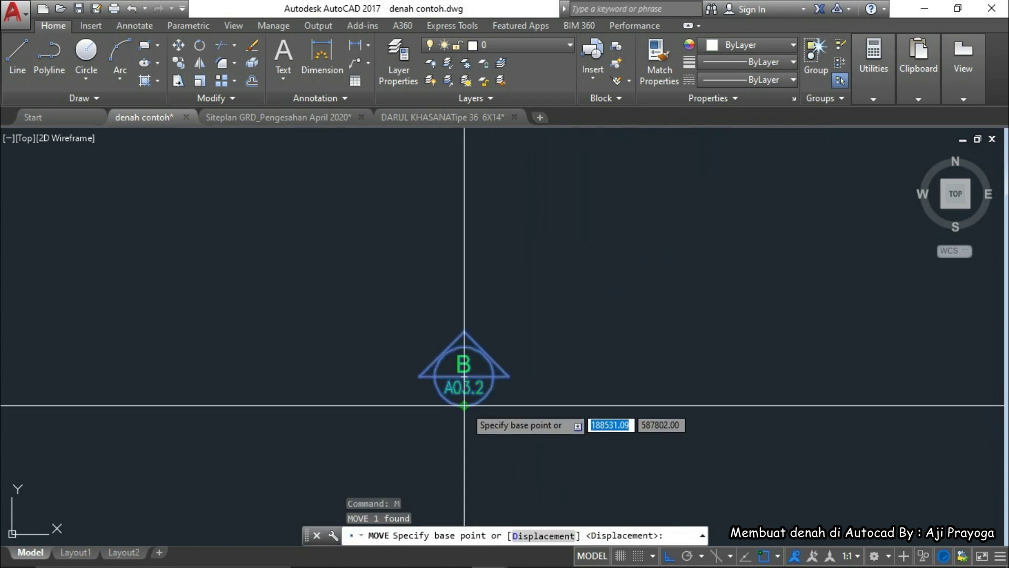
left_click(464, 406)
scroll(531, 368, "down", 4)
middle_click_drag(527, 370, 478, 431)
scroll(694, 362, "down", 2)
middle_click_drag(719, 326, 634, 377)
scroll(580, 502, "down", 4)
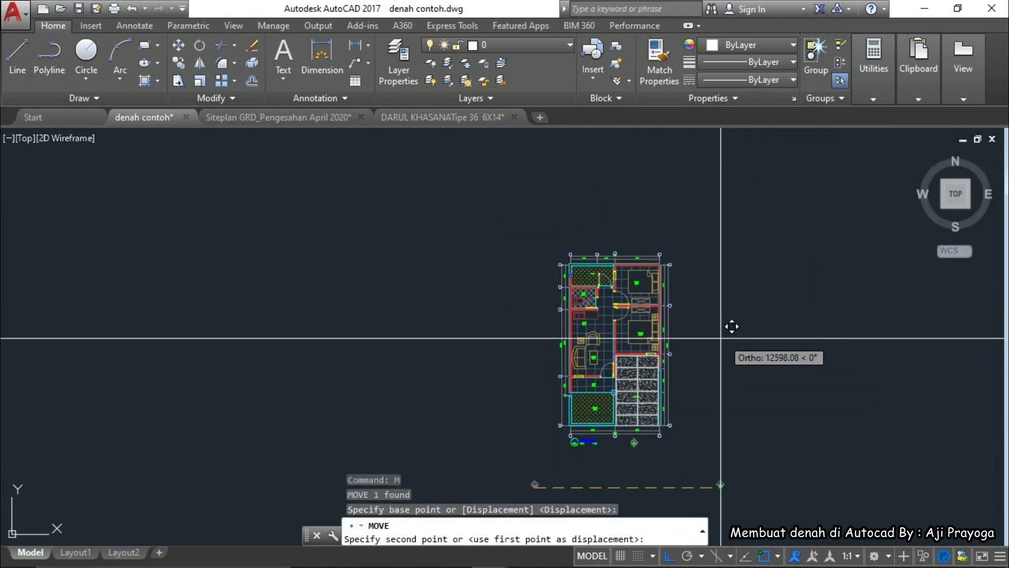
scroll(677, 326, "up", 2)
scroll(678, 331, "up", 3)
key("Escape")
Step: Draw an L-shaped polyline from the bottom of marker B's circle, short downward and then horizontally left across R. TIDUR
middle_click_drag(679, 334, 726, 316)
type("PL")
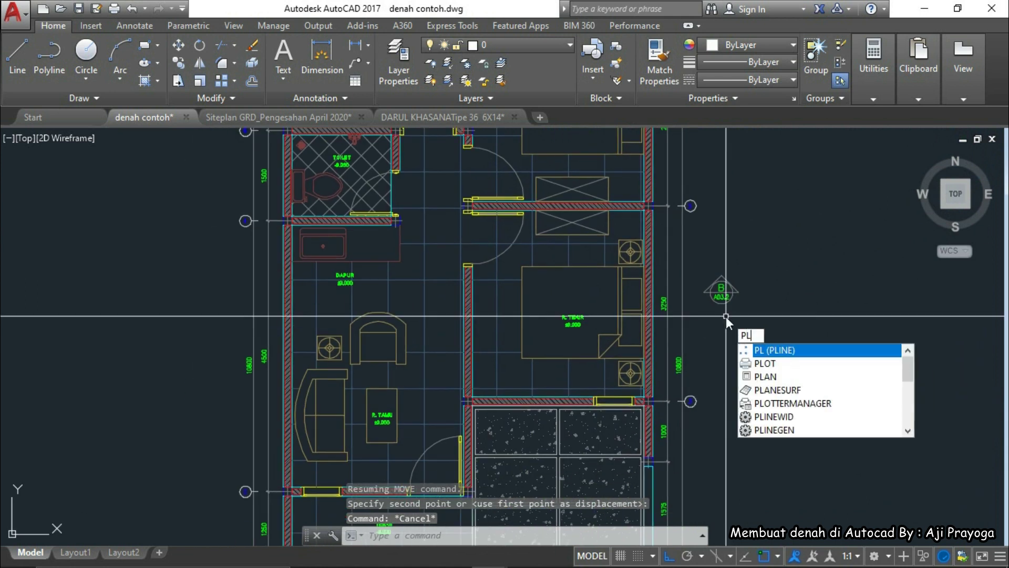
key("Return")
scroll(727, 317, "up", 6)
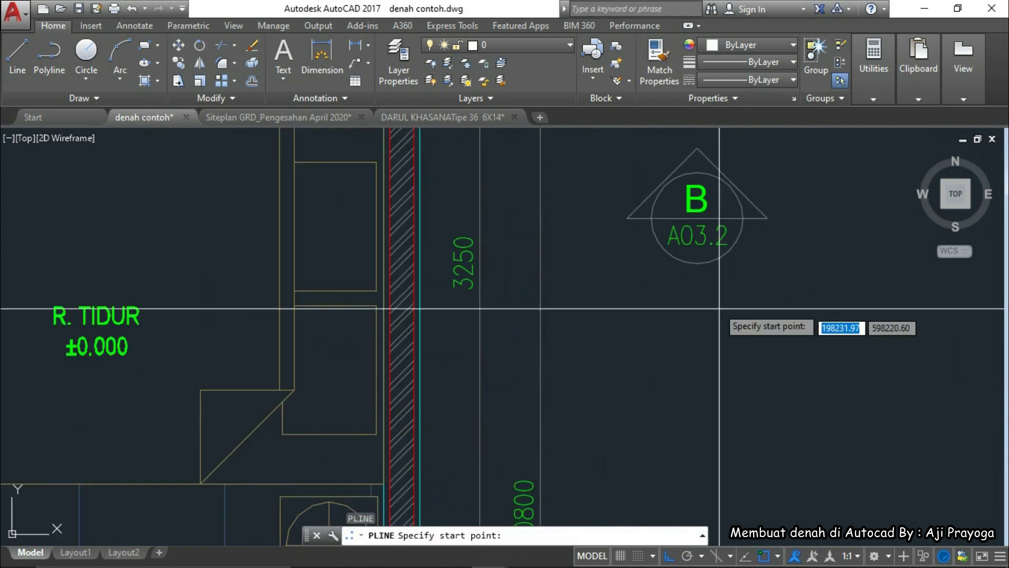
left_click(693, 261)
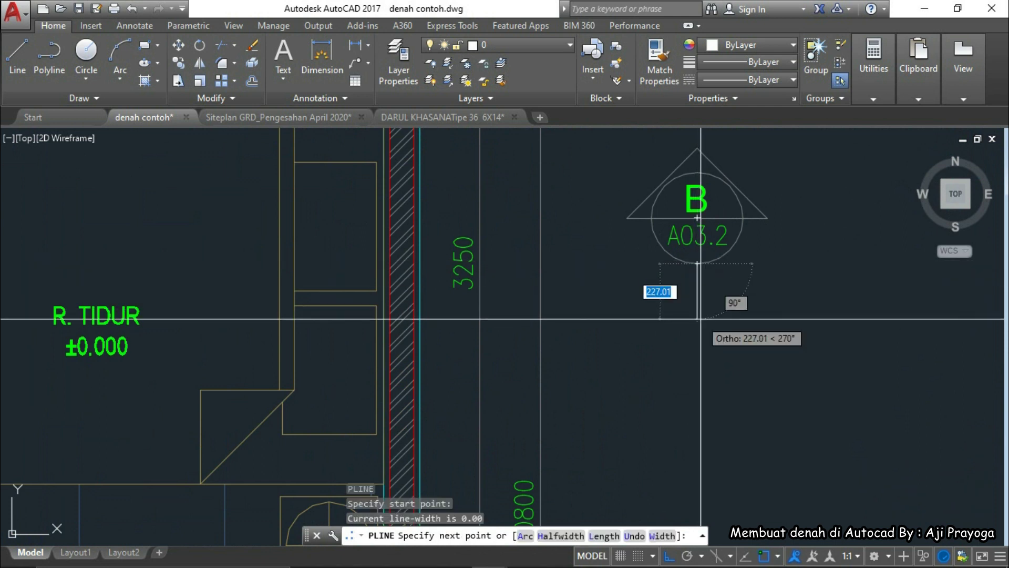
left_click(701, 327)
scroll(701, 328, "down", 6)
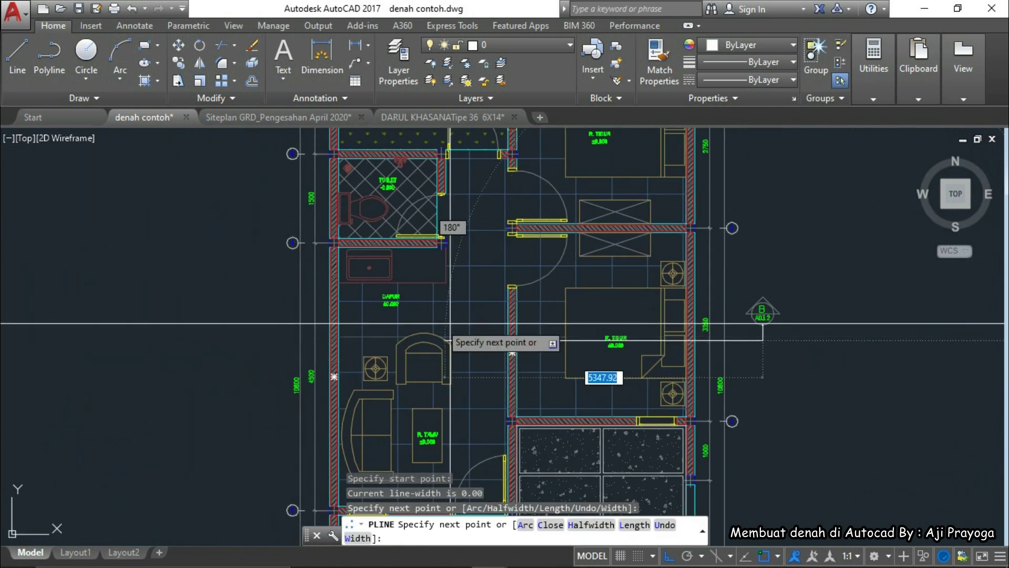
scroll(516, 333, "up", 3)
key("Escape")
Step: Set the color of marker B's section line to index color 150
scroll(565, 364, "down", 6)
middle_click_drag(557, 366, 487, 373)
scroll(611, 372, "up", 6)
left_click(690, 378)
left_click(650, 334)
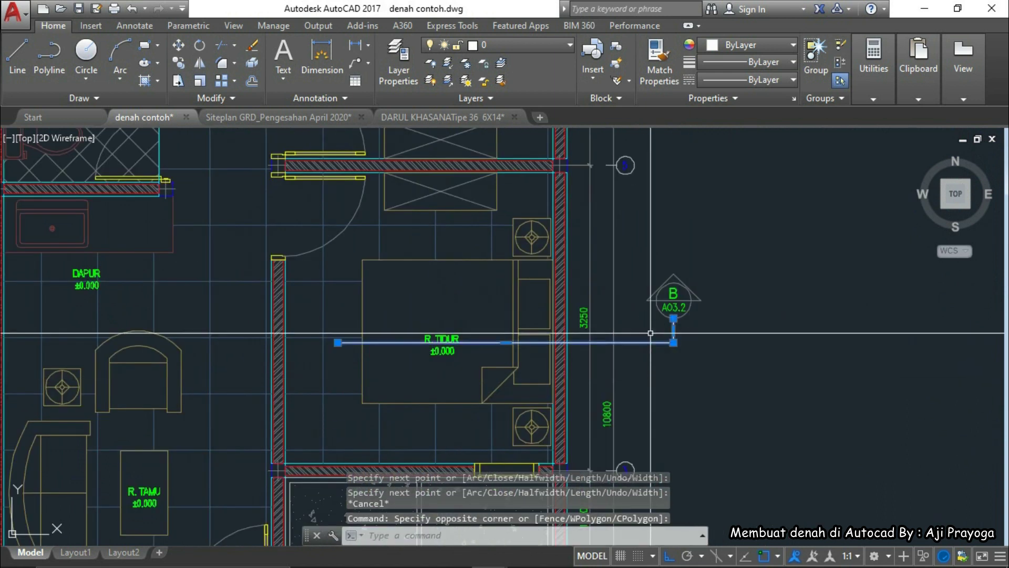
left_click(774, 45)
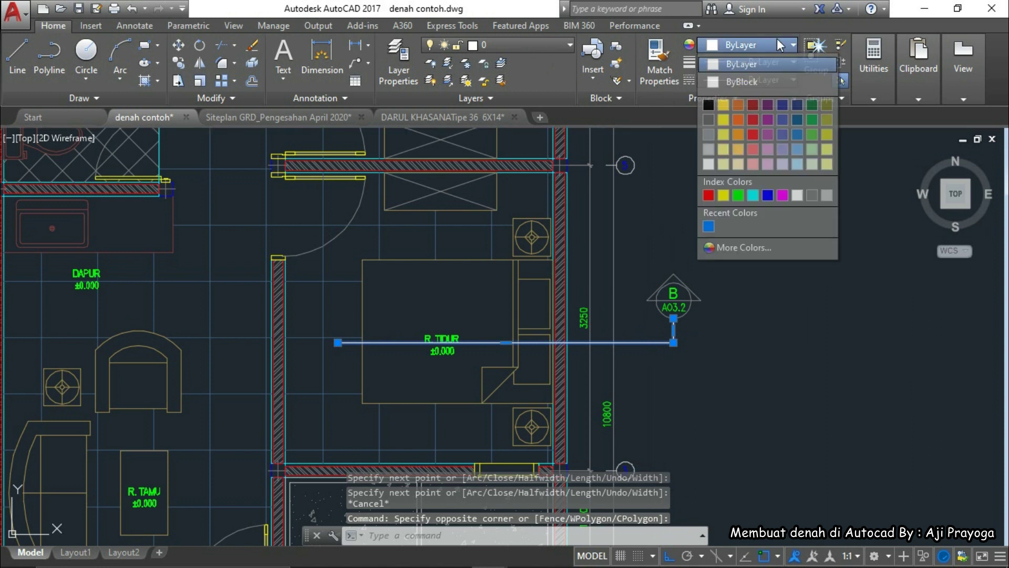
left_click(712, 246)
type("150")
left_click(483, 394)
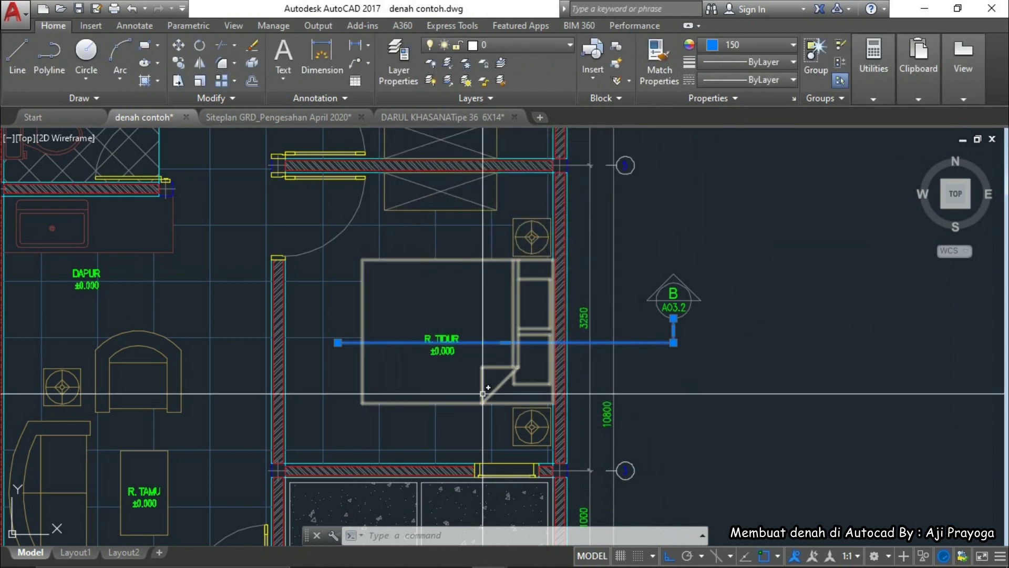
Step: Load the DASHDOTX2 linetype from acad.lin into the drawing
left_click(743, 81)
left_click(722, 198)
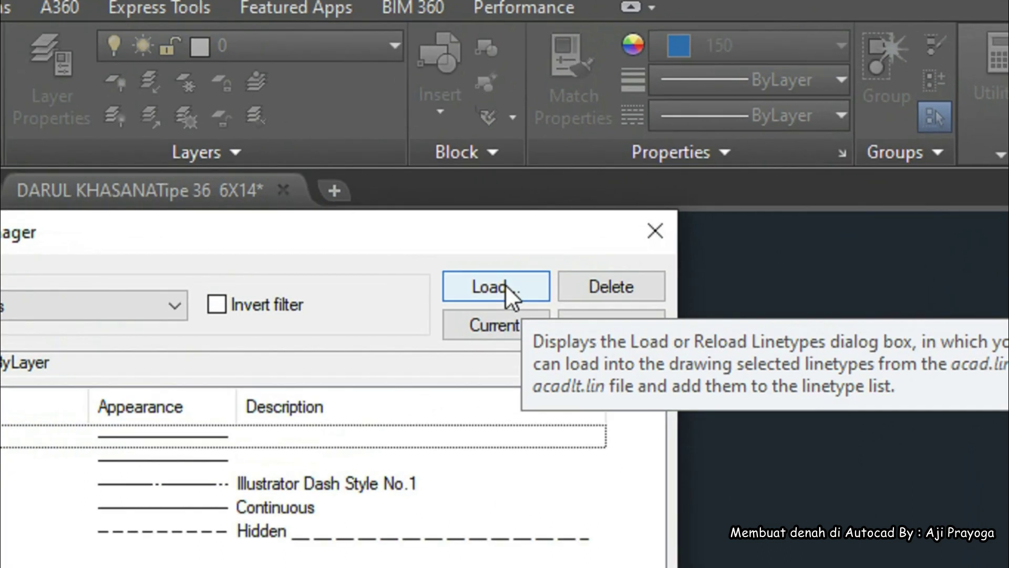
left_click(626, 164)
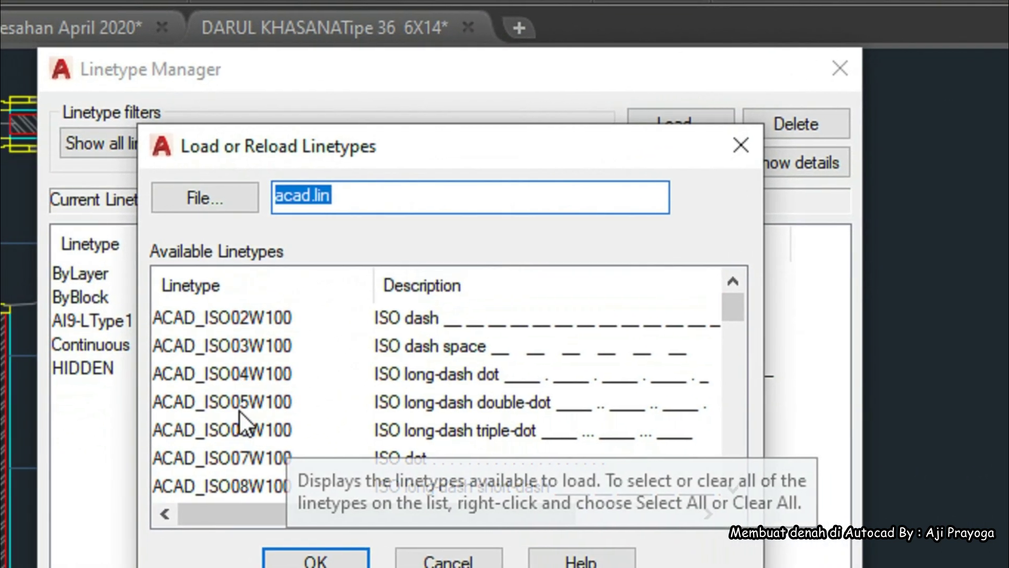
left_click(220, 378)
scroll(220, 380, "down", 5)
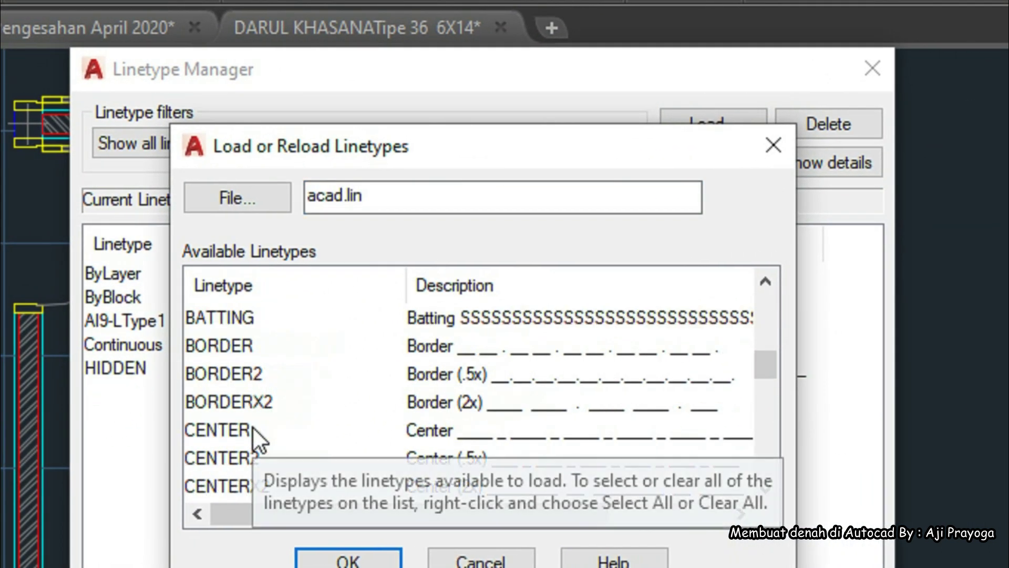
scroll(253, 427, "down", 5)
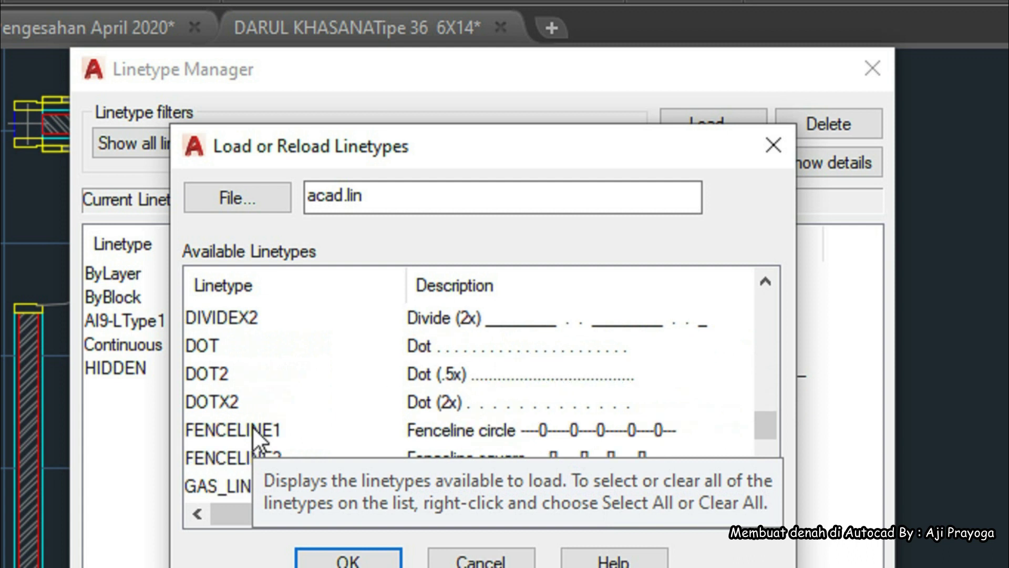
scroll(252, 426, "up", 3)
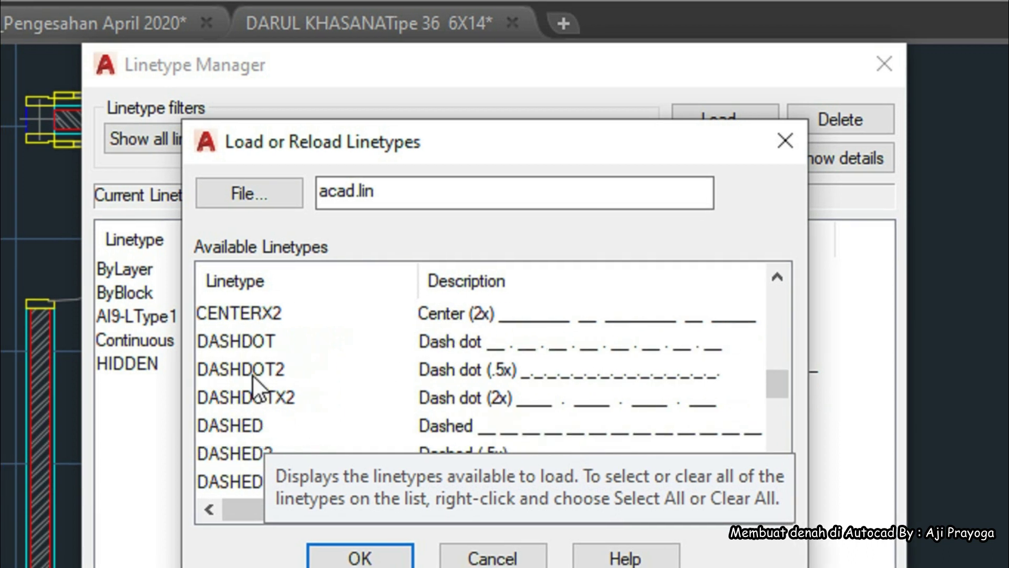
left_click(252, 395)
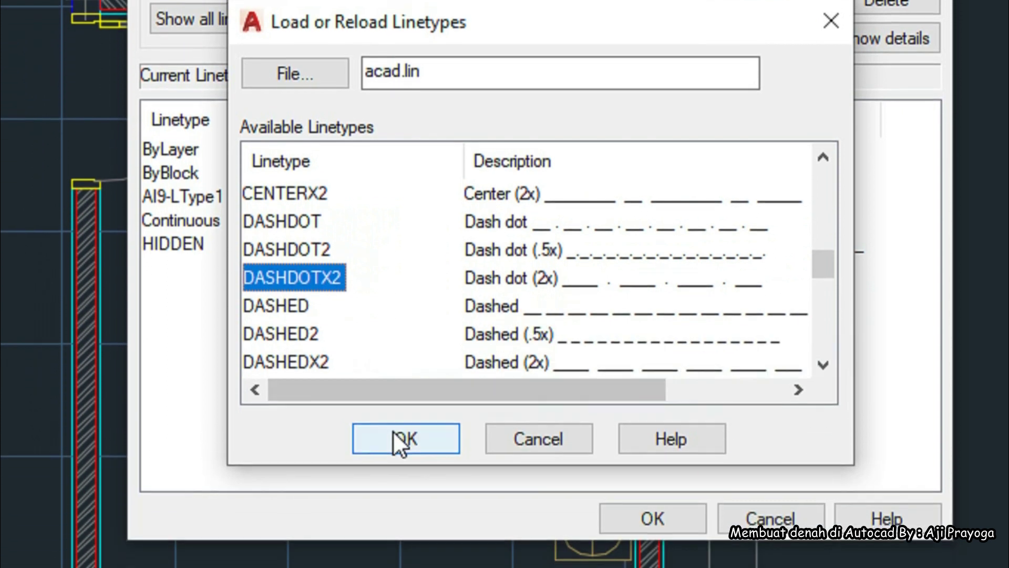
left_click(397, 551)
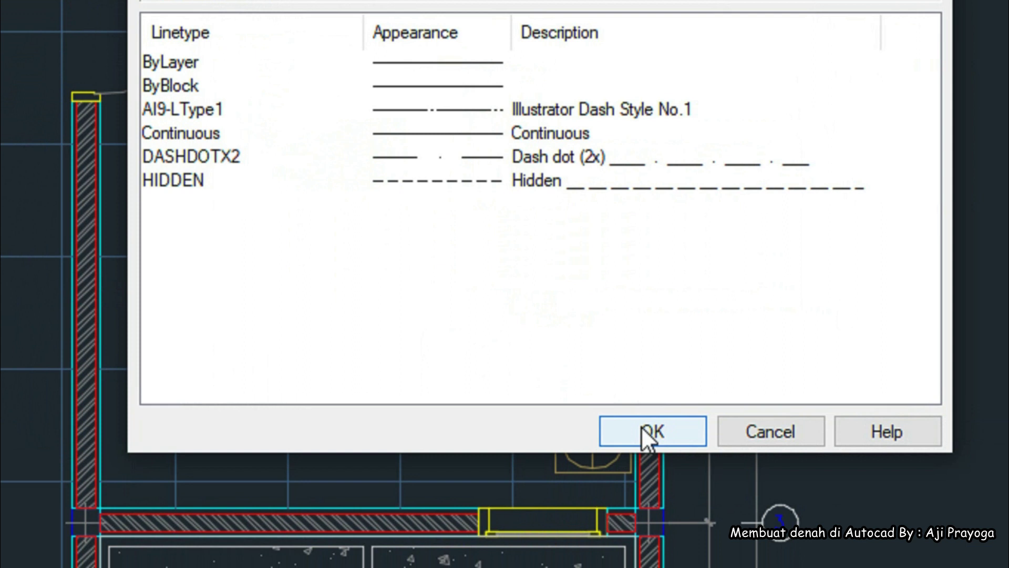
left_click(645, 430)
Step: Assign the DASHDOTX2 linetype to marker B's section line and deselect it
left_click(752, 269)
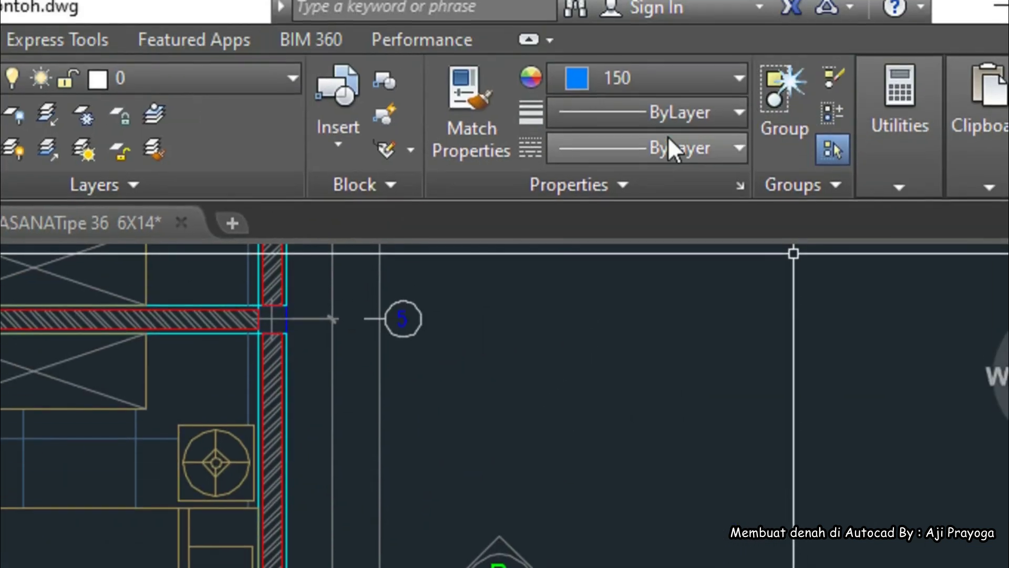
left_click(626, 128)
left_click(648, 158)
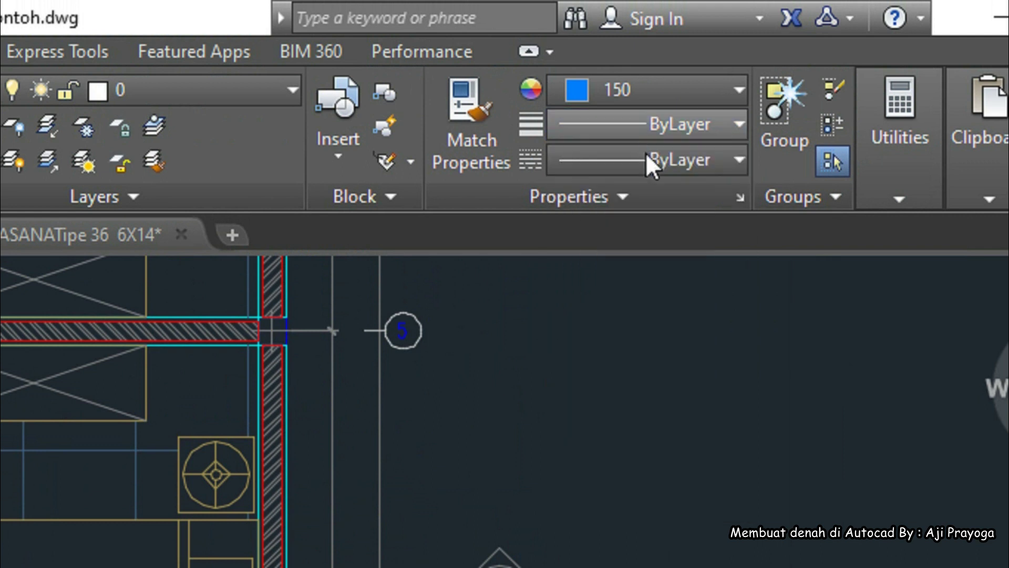
left_click(649, 159)
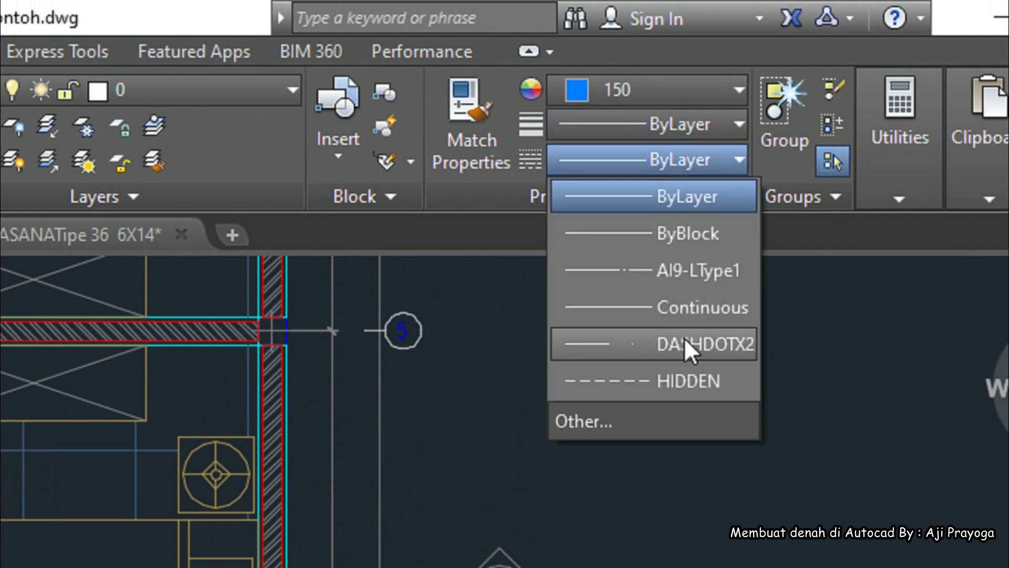
left_click(684, 342)
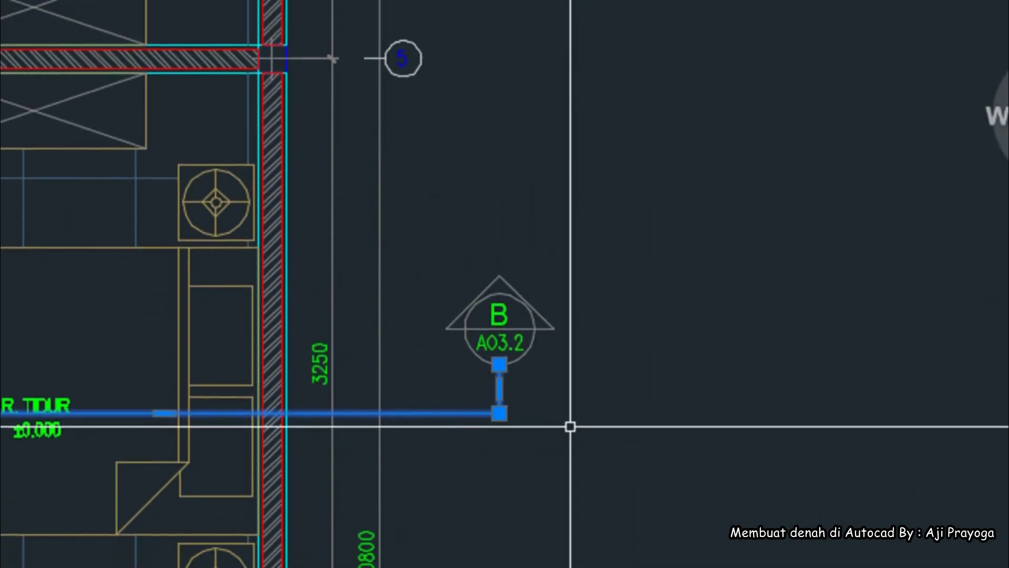
key("Escape")
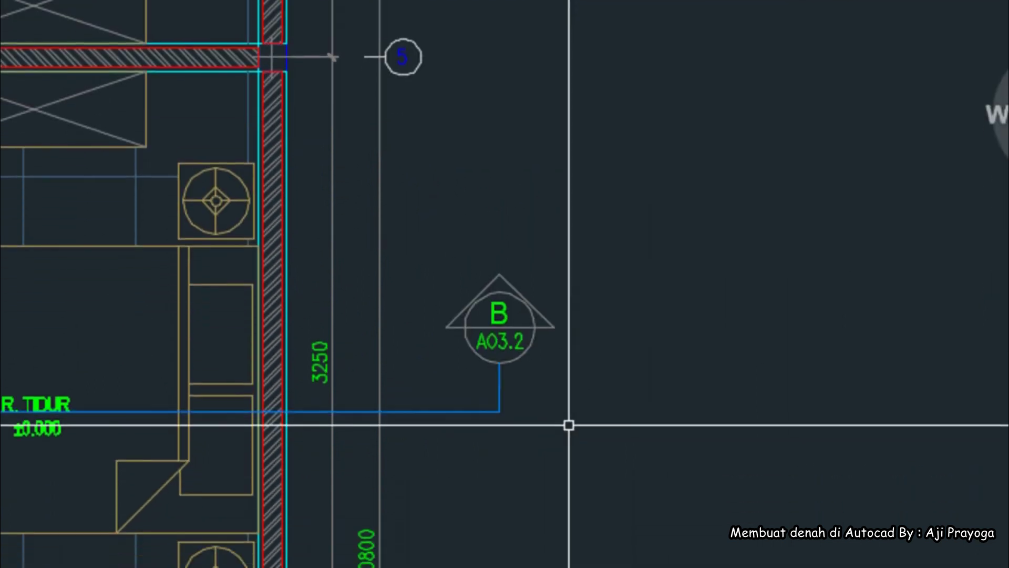
Step: Draw an L-shaped polyline from the left side of marker A's circle, short left and then up through the carport into R. TIDUR
scroll(508, 407, "down", 4)
middle_click_drag(508, 408, 529, 296)
scroll(552, 350, "down", 2)
mouse_move(552, 349)
middle_mouse_down()
mouse_move(625, 291)
mouse_move(664, 233)
middle_mouse_up()
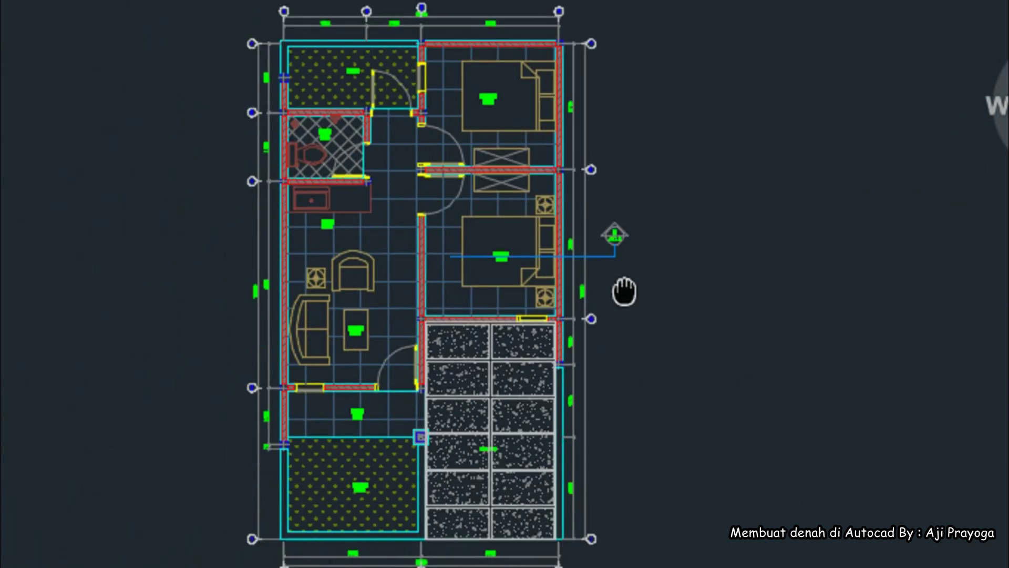
scroll(504, 490, "up", 6)
middle_click_drag(508, 448, 611, 425)
type("PL")
key("Return")
left_click(672, 361)
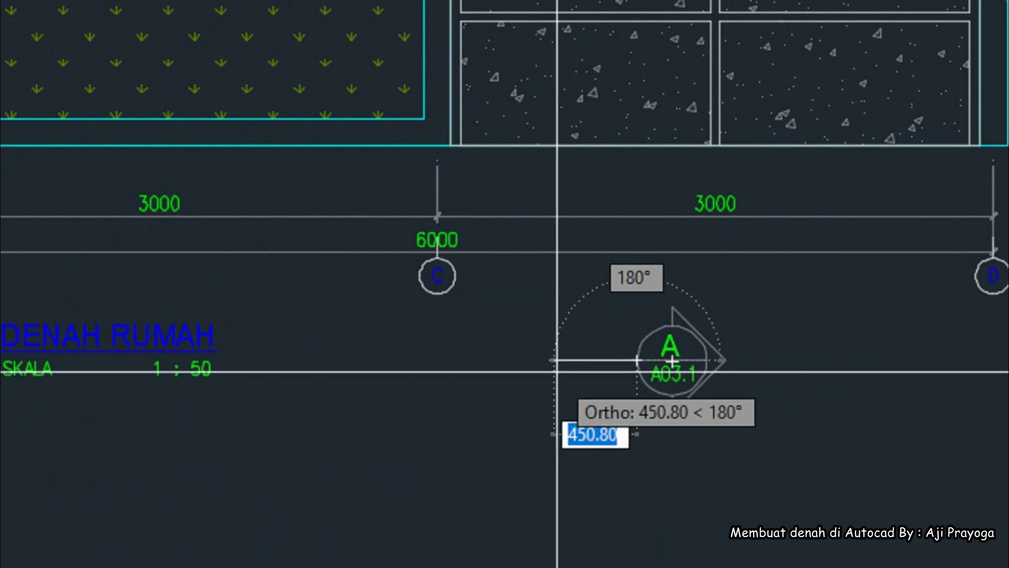
scroll(579, 266, "down", 2)
middle_click_drag(580, 265, 565, 439)
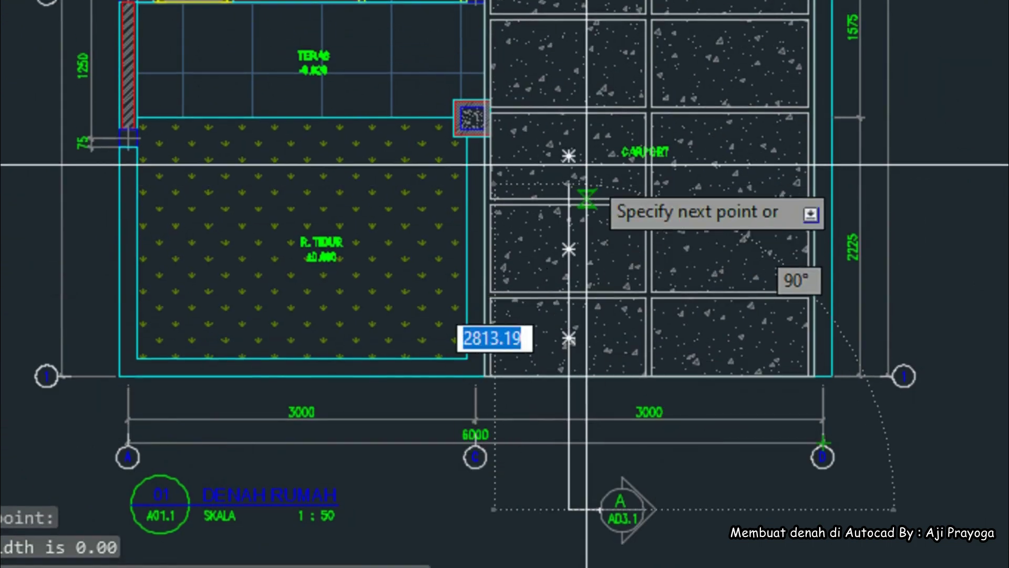
middle_click_drag(578, 100, 554, 273)
mouse_move(540, 118)
middle_mouse_down()
mouse_move(519, 316)
mouse_move(526, 154)
middle_mouse_up()
scroll(527, 137, "up", 4)
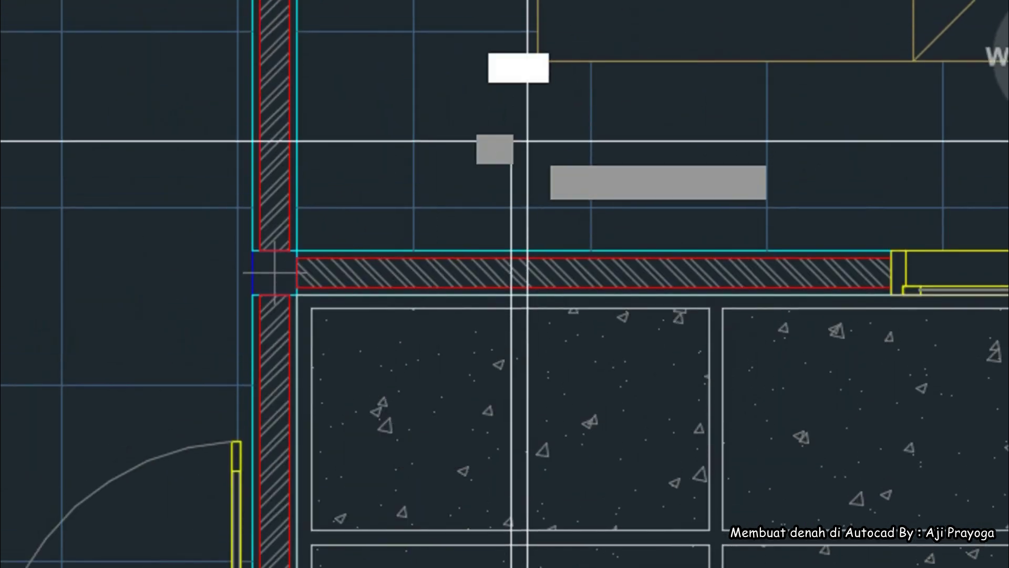
left_click(519, 142)
key("Return")
Step: Match the properties of marker B's section line onto marker A's section line
scroll(555, 162, "down", 6)
middle_click_drag(679, 258, 587, 283)
scroll(587, 282, "down", 2)
scroll(671, 266, "up", 4)
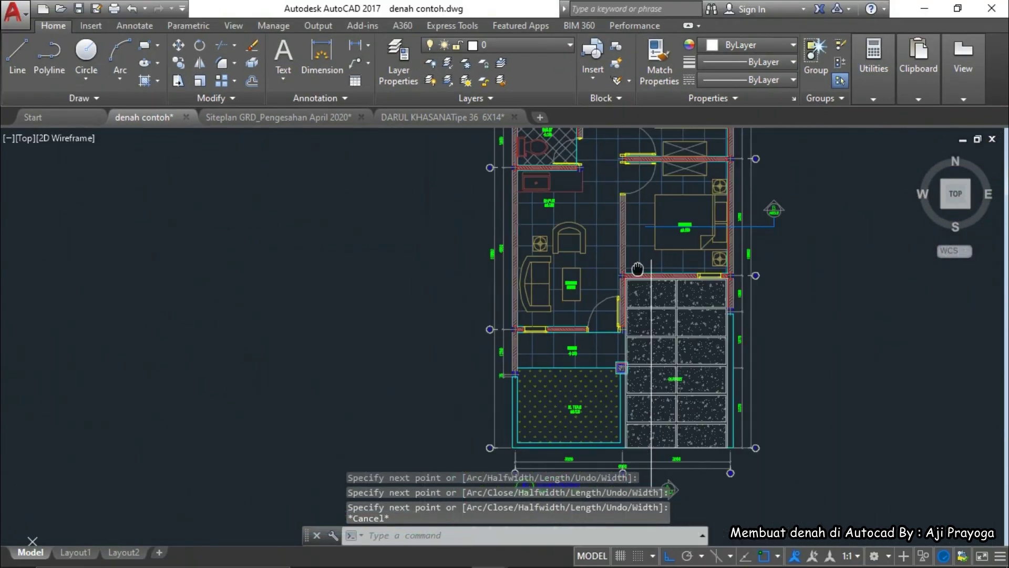
middle_click_drag(665, 267, 698, 295)
type("MA")
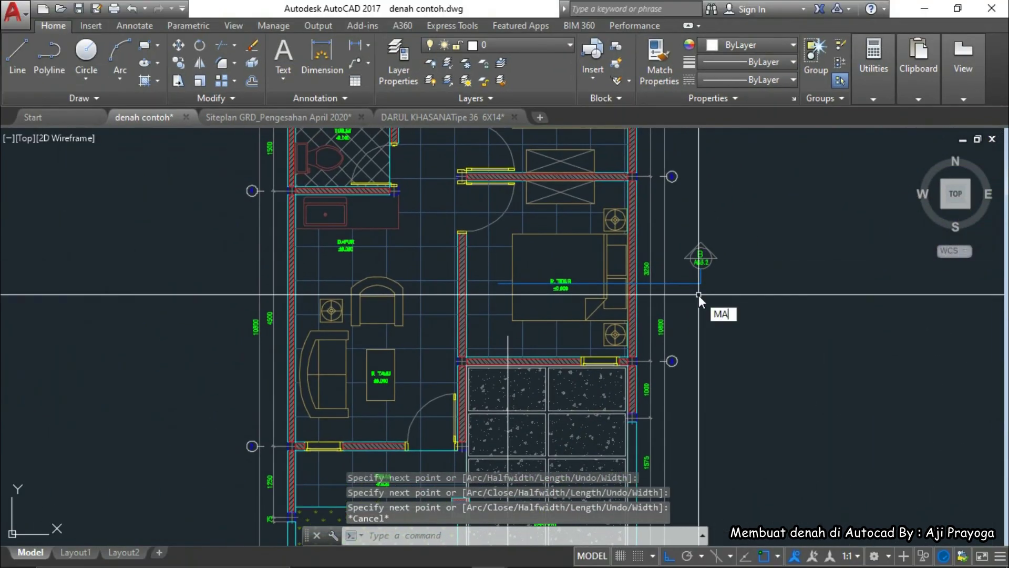
key("Return")
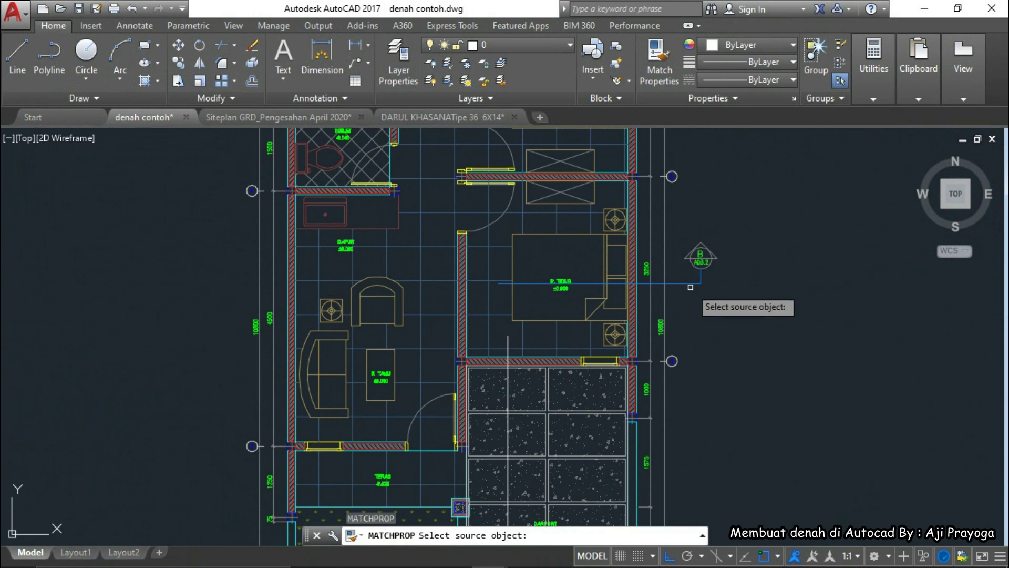
left_click(693, 284)
scroll(716, 290, "down", 2)
middle_click_drag(716, 290, 731, 168)
scroll(607, 428, "up", 3)
left_click(601, 387)
left_click(570, 330)
key("Escape")
scroll(599, 341, "down", 2)
key("Escape")
key("Escape")
Step: Stretch the marker end of marker A's section line to shorten its horizontal leg by about 104 units
scroll(654, 339, "up", 4)
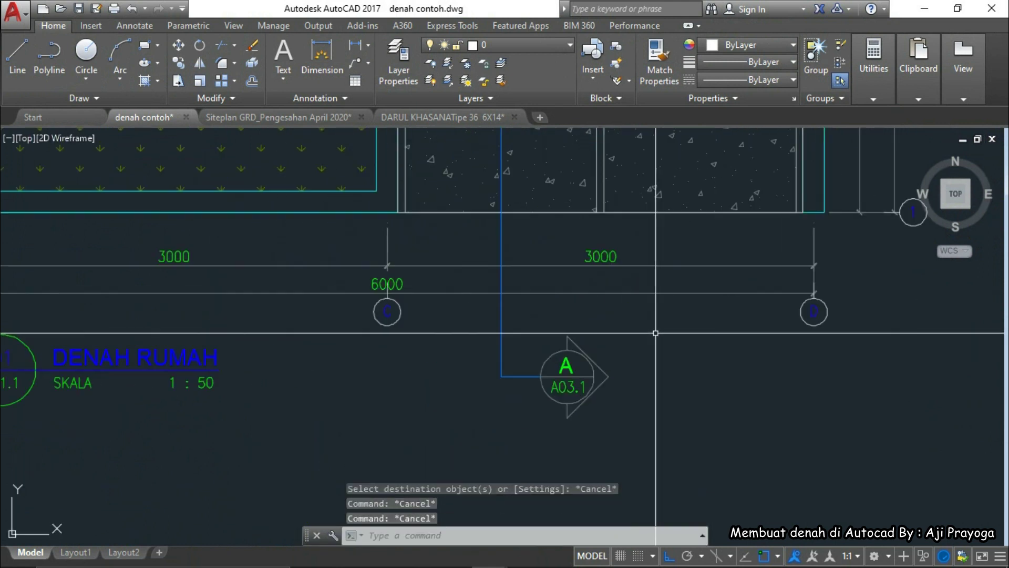
left_click(656, 321)
left_click(519, 440)
middle_click_drag(573, 433, 593, 428)
type("s")
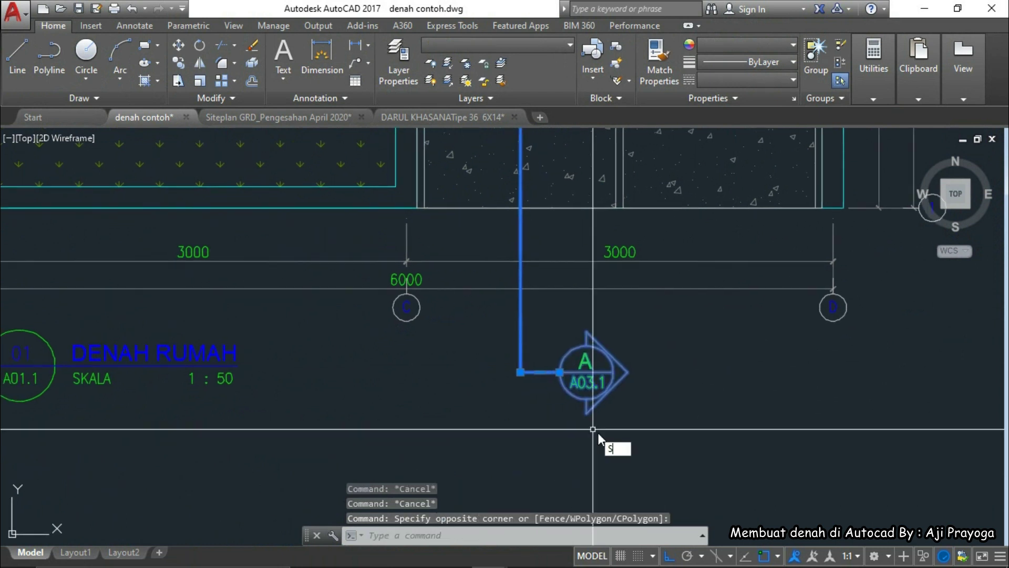
key("Return")
left_click(667, 448)
left_click(652, 447)
Step: Move marker A's section line by its free horizontal end to the left side of the marker's circle
left_click(551, 391)
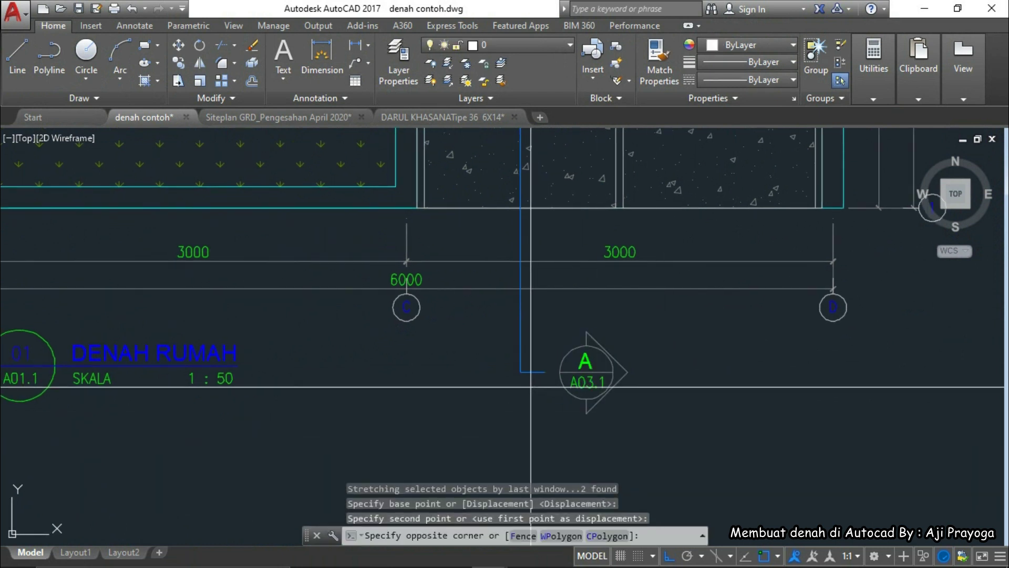
left_click(530, 363)
type("m")
key("Return")
left_click(548, 375)
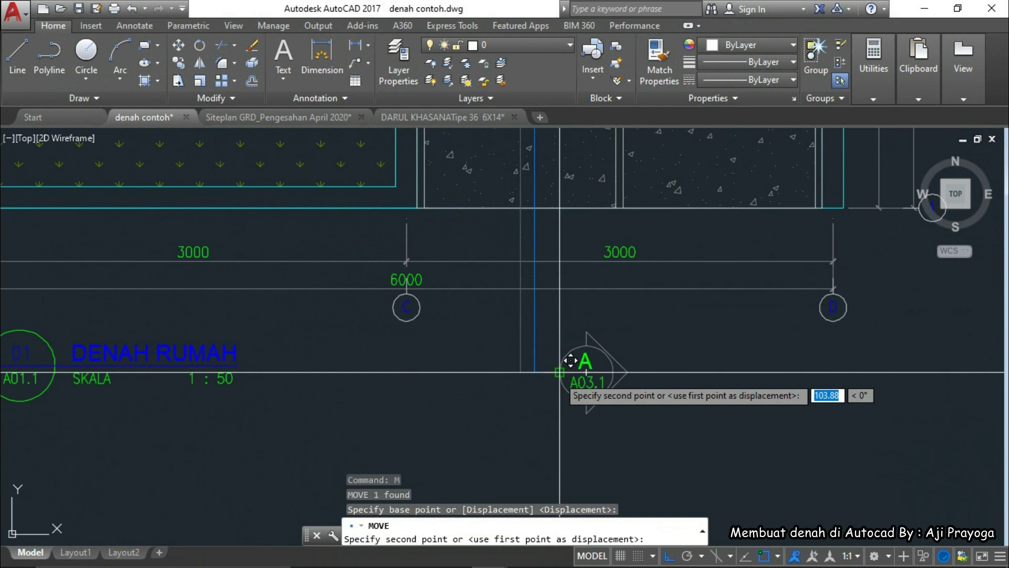
left_click(560, 372)
Step: Switch to denah contoh.pdf in Nitro Pro 8 and examine how section markers and their lines are arranged around the reference plan
scroll(627, 407, "down", 11)
scroll(645, 393, "up", 5)
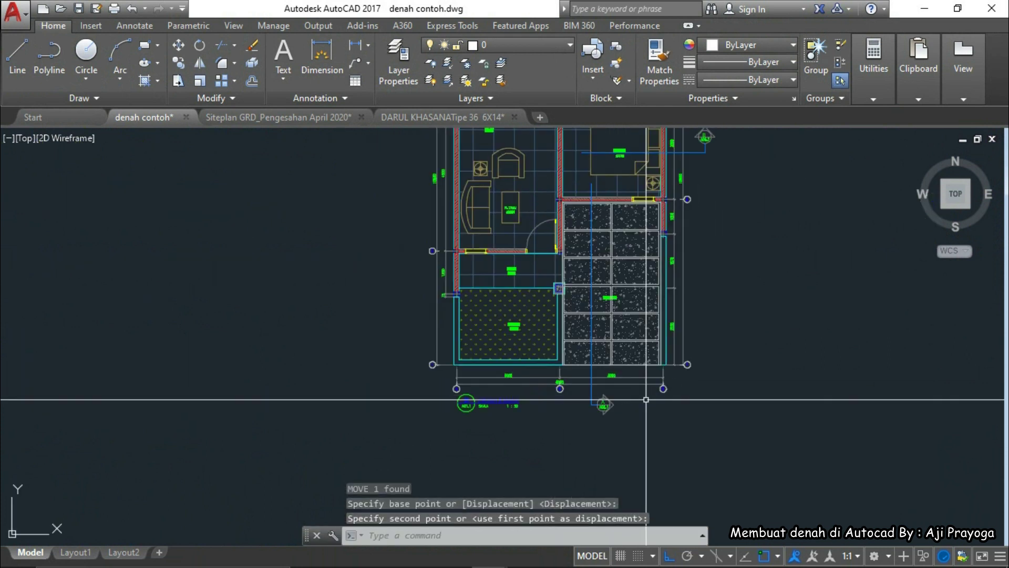
scroll(582, 494, "down", 2)
mouse_move(459, 557)
left_click(597, 552)
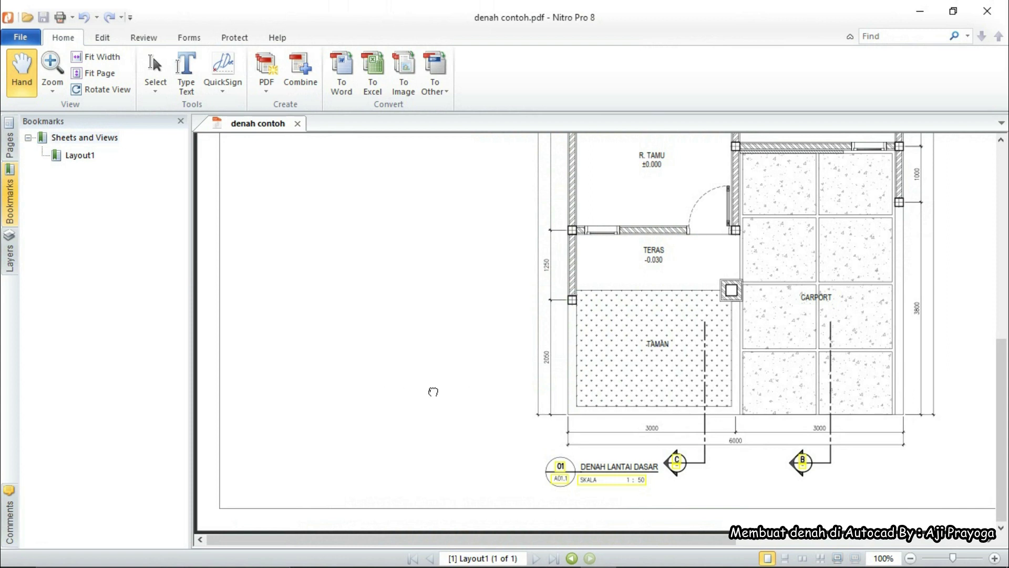
scroll(526, 366, "up", 5)
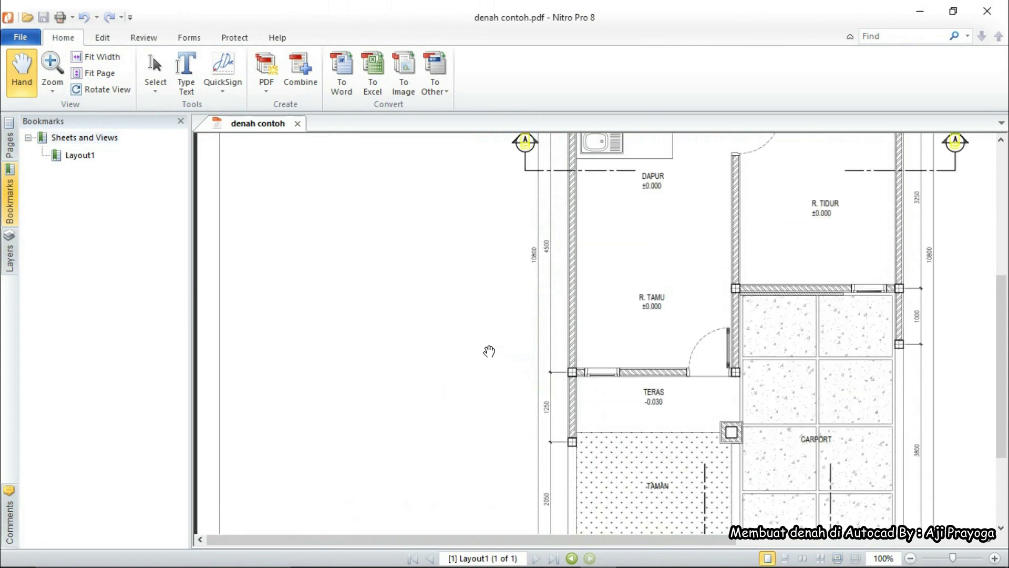
scroll(479, 350, "down", 1, "ctrl")
scroll(516, 455, "up", 1, "ctrl")
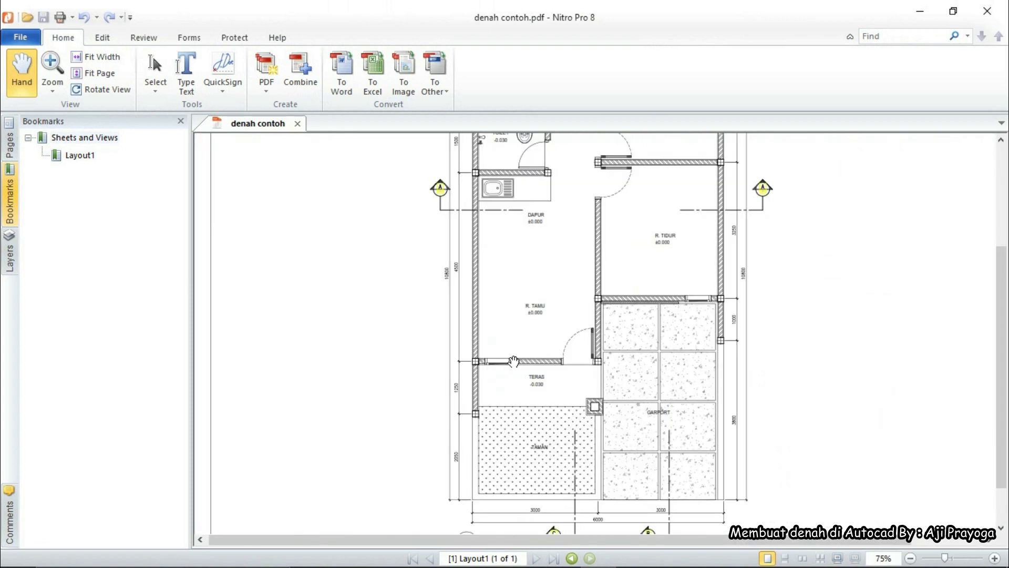
scroll(514, 360, "down", 2)
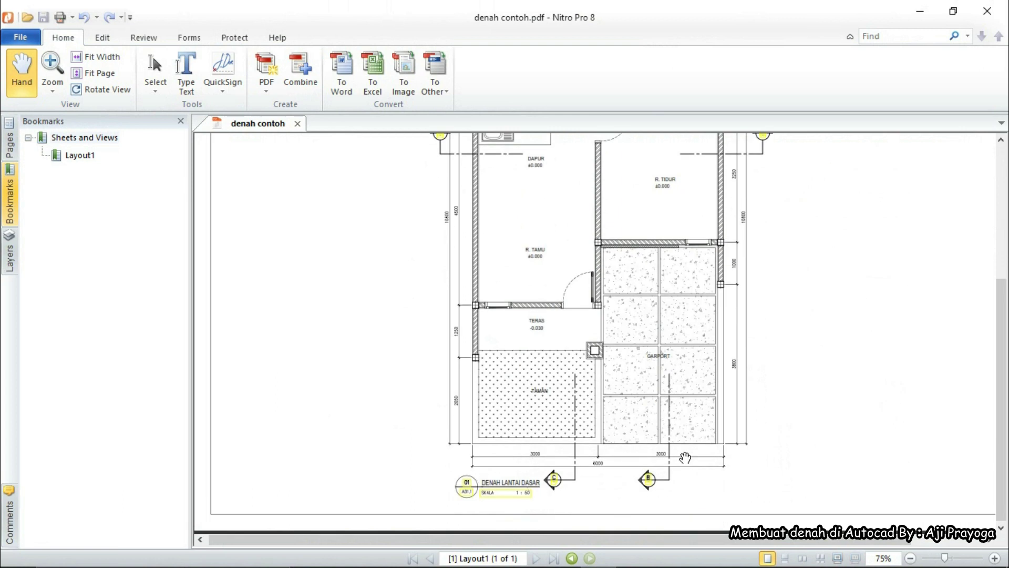
Step: Return to AutoCAD and mirror section marker A with its section line about the line's vertical leg, keeping the originals
scroll(768, 229, "up", 3)
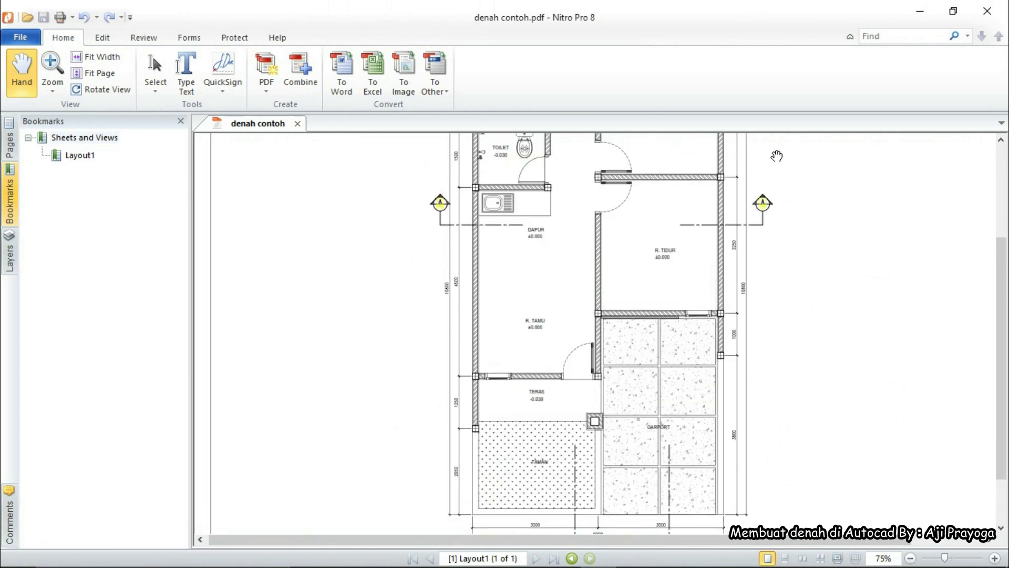
left_click(916, 17)
scroll(642, 401, "up", 6)
left_click(632, 373)
left_click(532, 324)
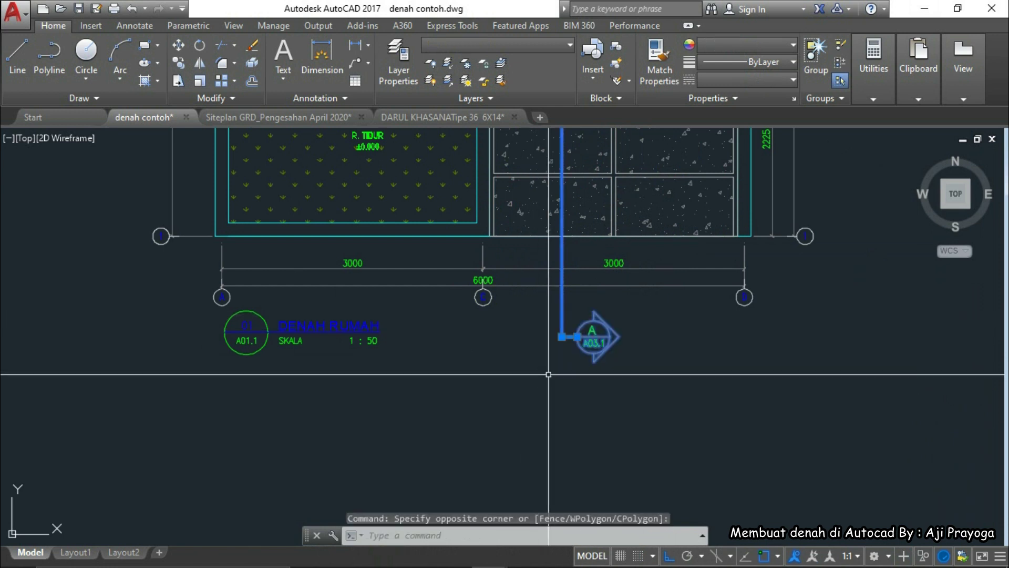
middle_click_drag(548, 375, 583, 383)
type("MI")
key("Return")
left_click(596, 346)
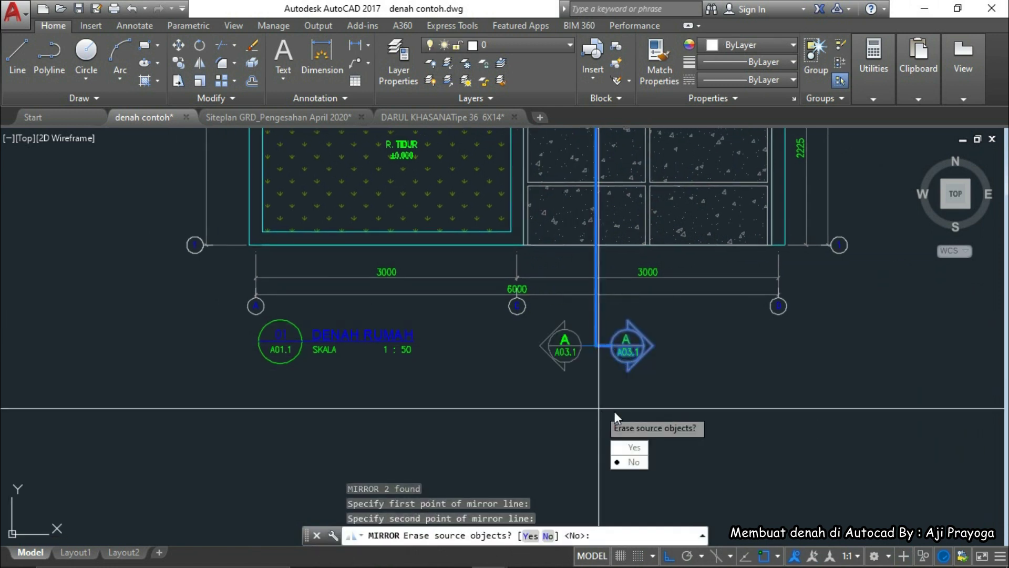
key("Return")
Step: Erase the original right-pointing section marker A and its section line, leaving the left-pointing mirrored copy
left_click(607, 322)
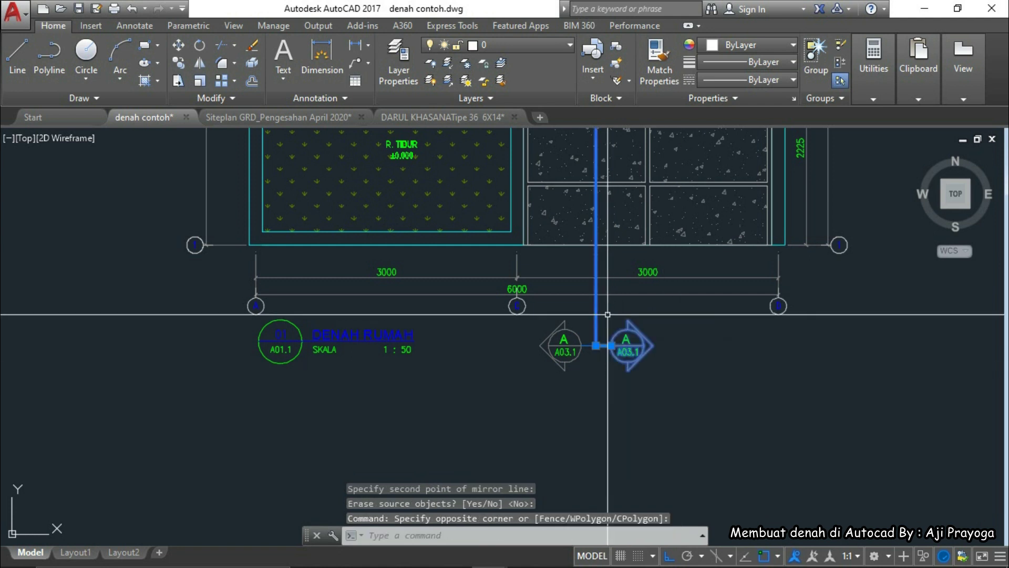
key("Return")
scroll(568, 341, "up", 4)
scroll(568, 336, "down", 7)
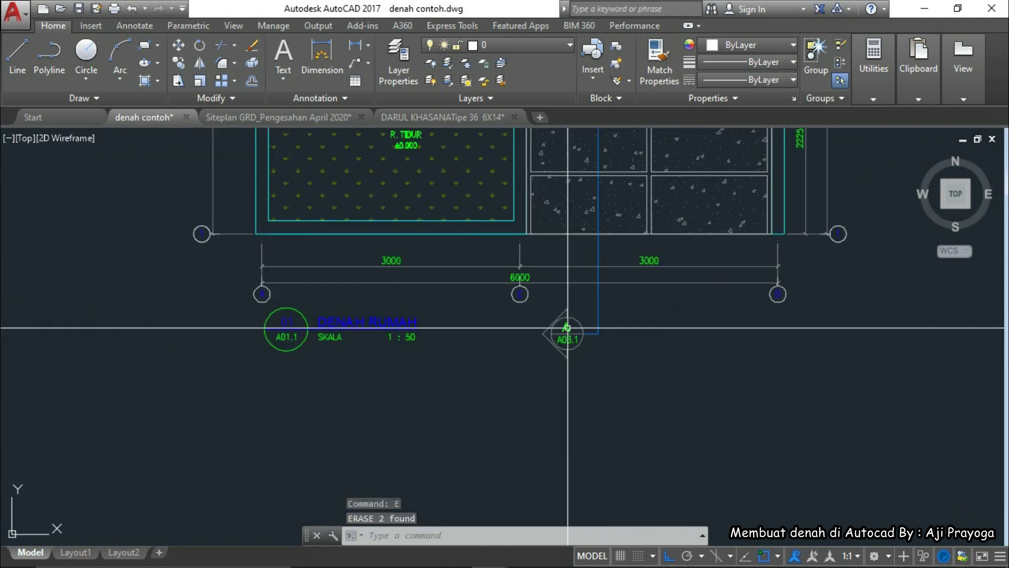
scroll(555, 406, "up", 6)
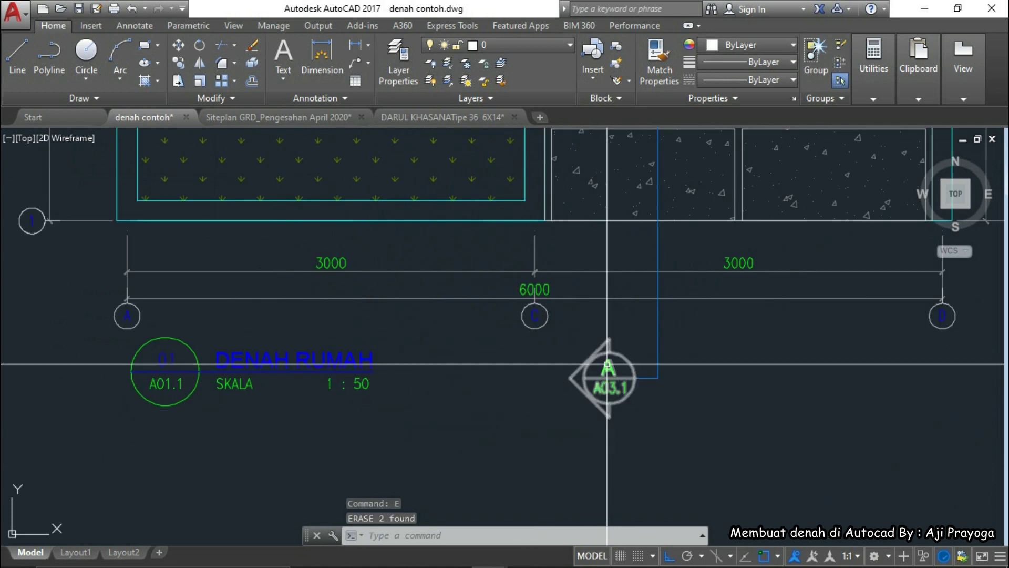
Step: Check the marker letters in Nitro Pro 8, then in AutoCAD relabel the upward-pointing marker beside the bedroom as A, sheet A03.1
left_click(598, 553)
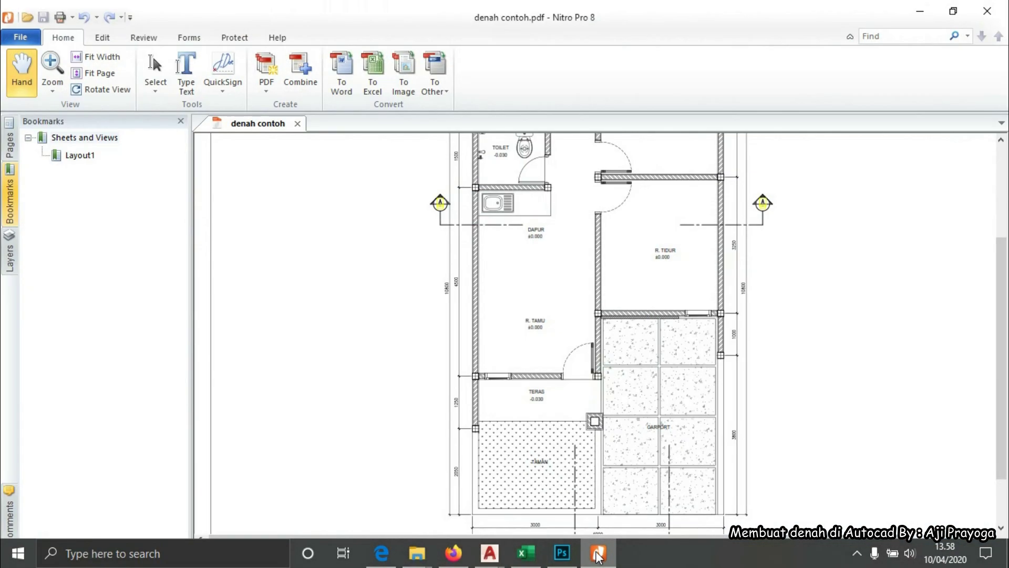
left_click(599, 553)
scroll(822, 233, "down", 5)
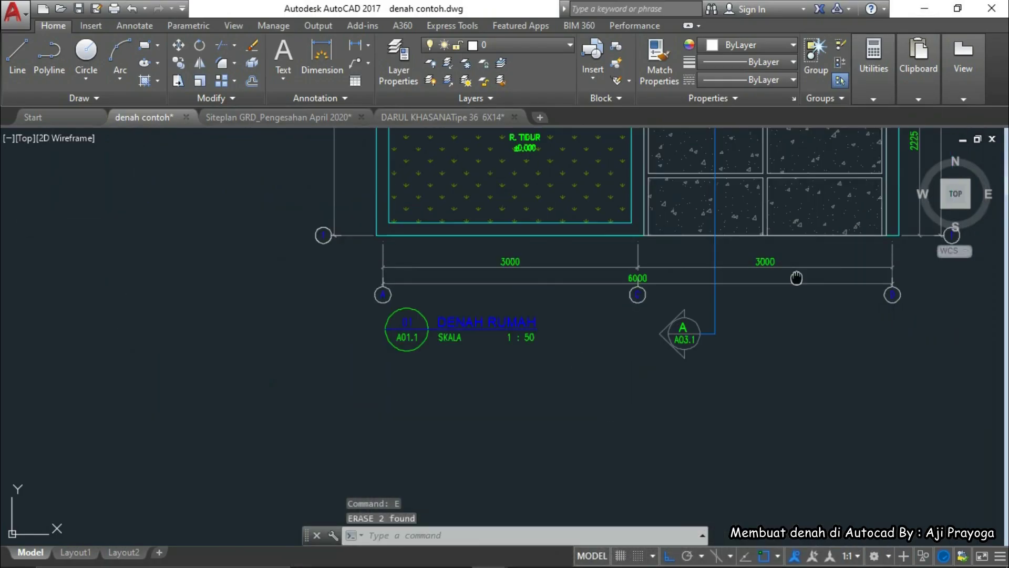
middle_click_drag(822, 232, 798, 339)
scroll(818, 200, "up", 10)
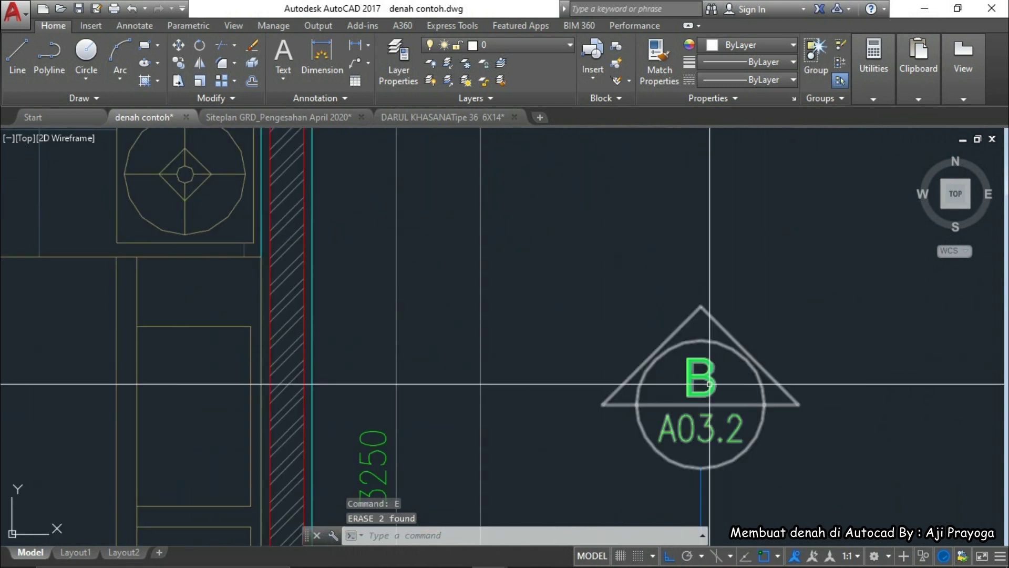
double_click(709, 383)
type("A")
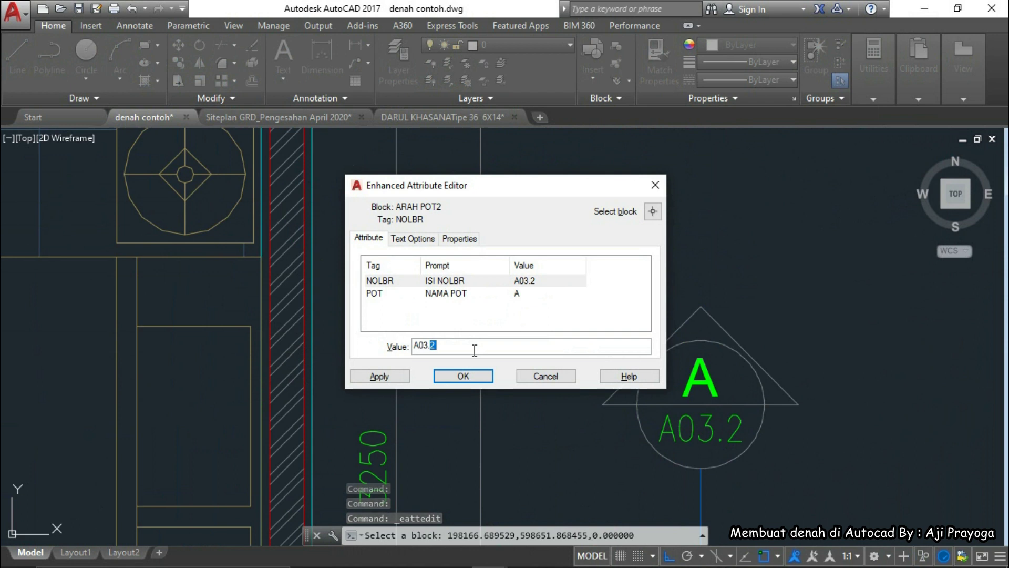
left_click(455, 373)
Step: Relabel the left-pointing section marker below the plan as B with sheet number A03.2
scroll(797, 262, "down", 8)
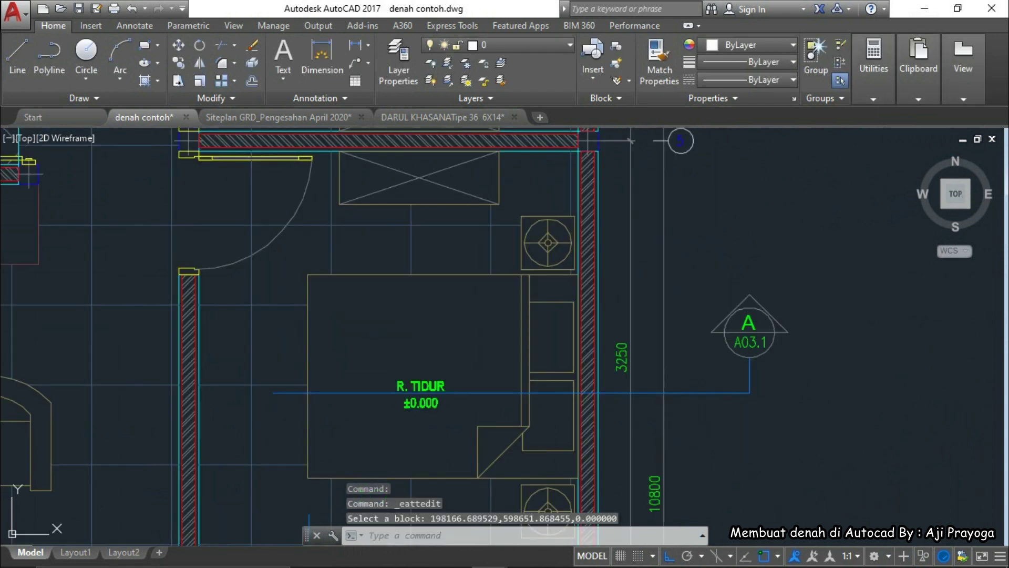
scroll(749, 435, "up", 8)
double_click(749, 435)
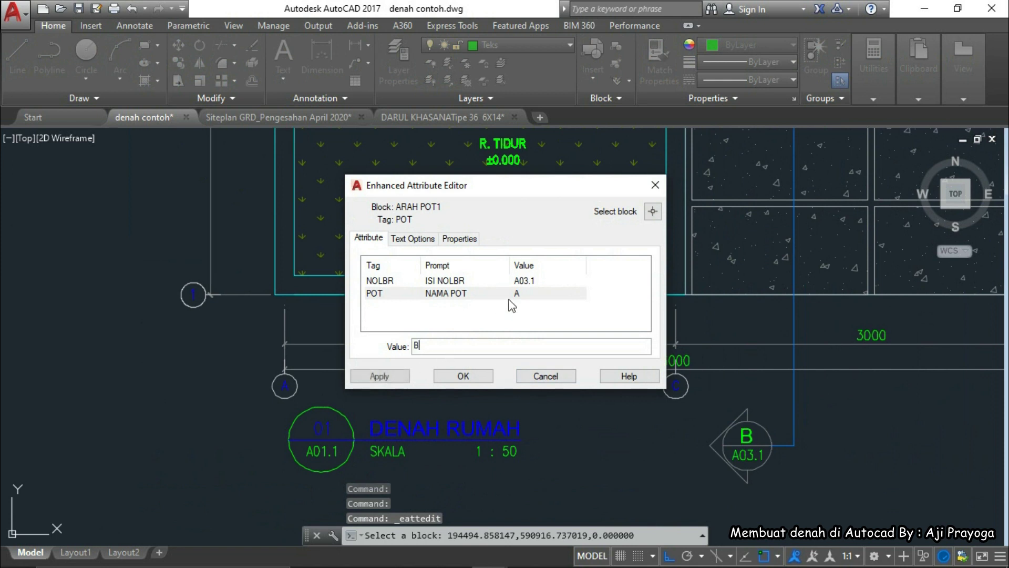
left_click(462, 376)
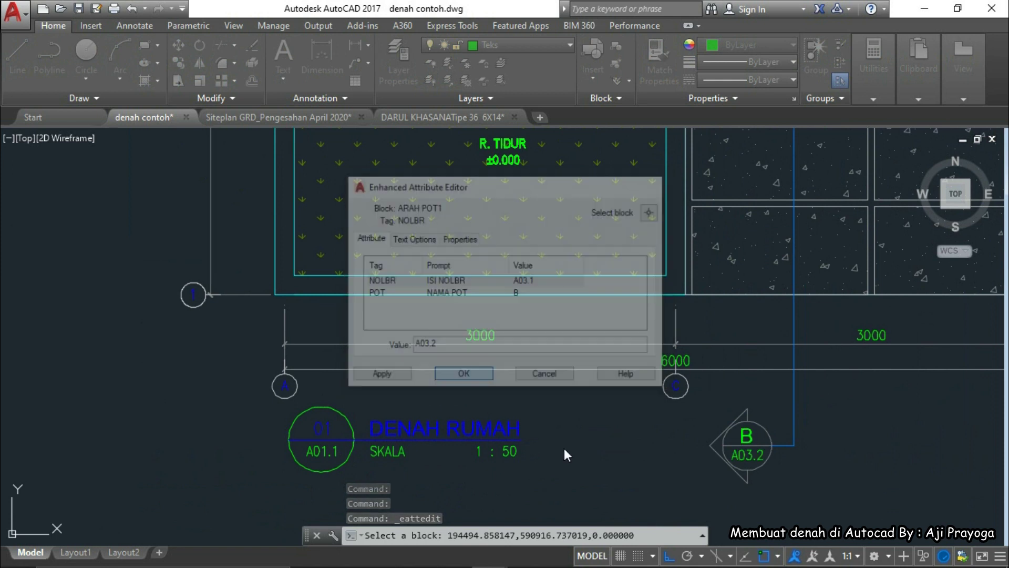
Step: Mirror section marker B and its section line across a horizontal axis to above the plan, keeping the originals
scroll(563, 448, "down", 8)
scroll(657, 333, "up", 3)
scroll(658, 333, "down", 6)
scroll(757, 345, "up", 1)
scroll(675, 414, "up", 6)
left_click(705, 430)
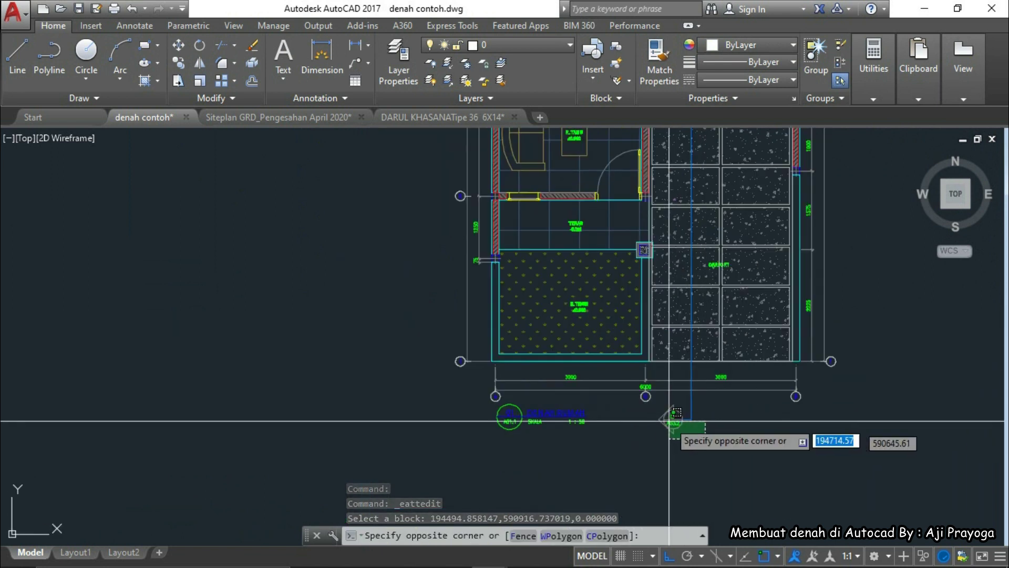
left_click(668, 420)
scroll(597, 460, "down", 3)
type("mi")
key("Return")
scroll(728, 385, "down", 2)
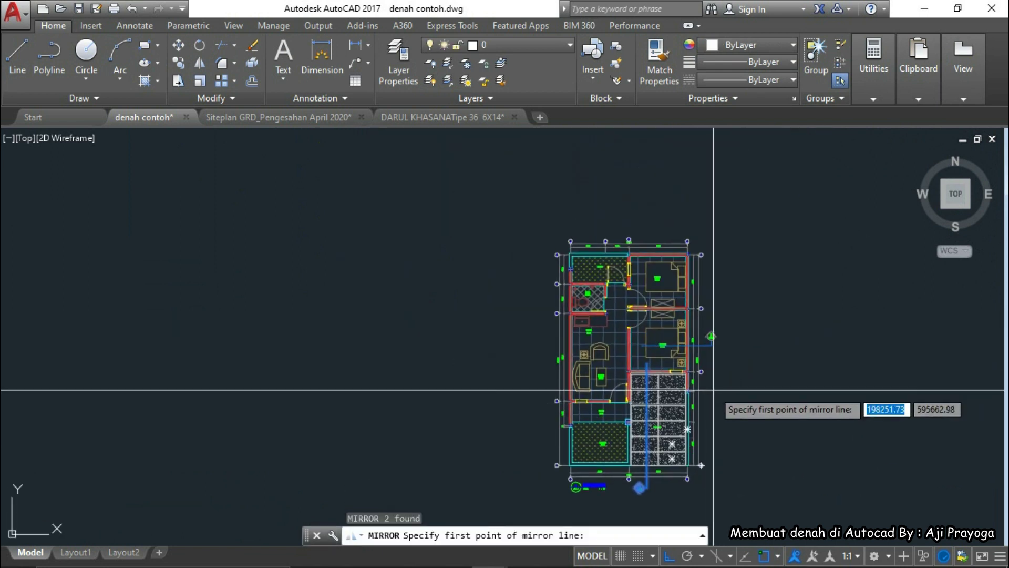
left_click(715, 354)
left_click(752, 357)
key("Return")
Step: Move the mirrored marker B and its section line straight down about 627 units, closer to the plan's upper edge
scroll(651, 205, "up", 4)
left_click(683, 238)
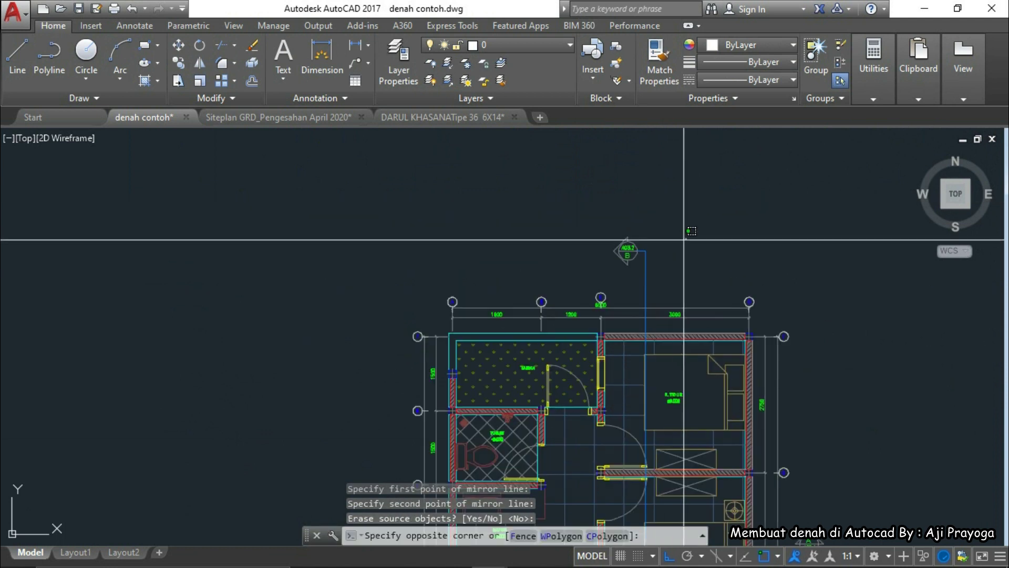
left_click(639, 257)
middle_click_drag(671, 259, 696, 262)
left_click(714, 217)
type("m")
key("Return")
left_click(720, 186)
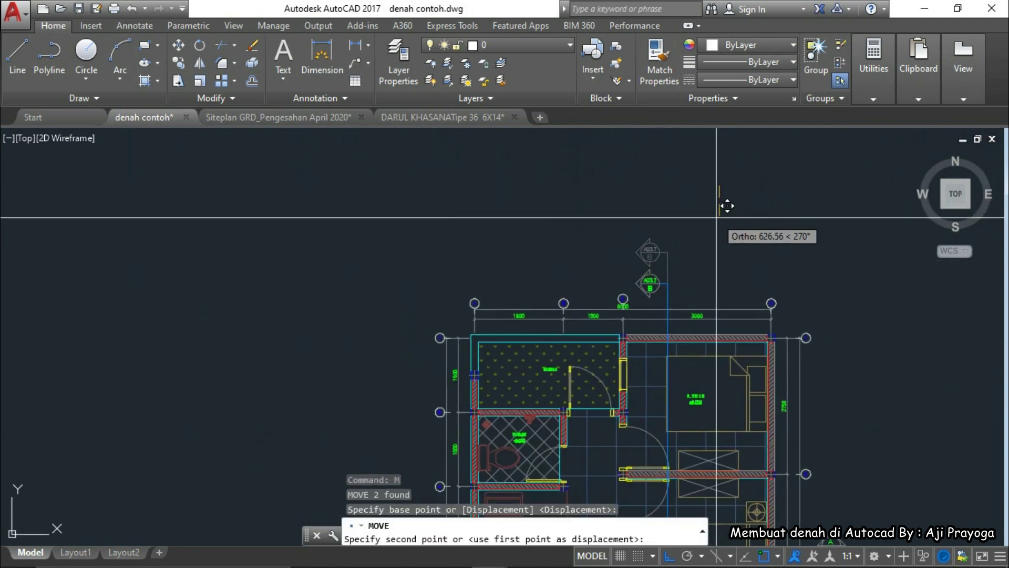
left_click(716, 217)
Step: Stretch the free lower end of the upper marker B's section line to meet the lower section line
left_click(669, 296)
scroll(690, 446, "down", 2)
middle_click_drag(688, 510, 663, 385)
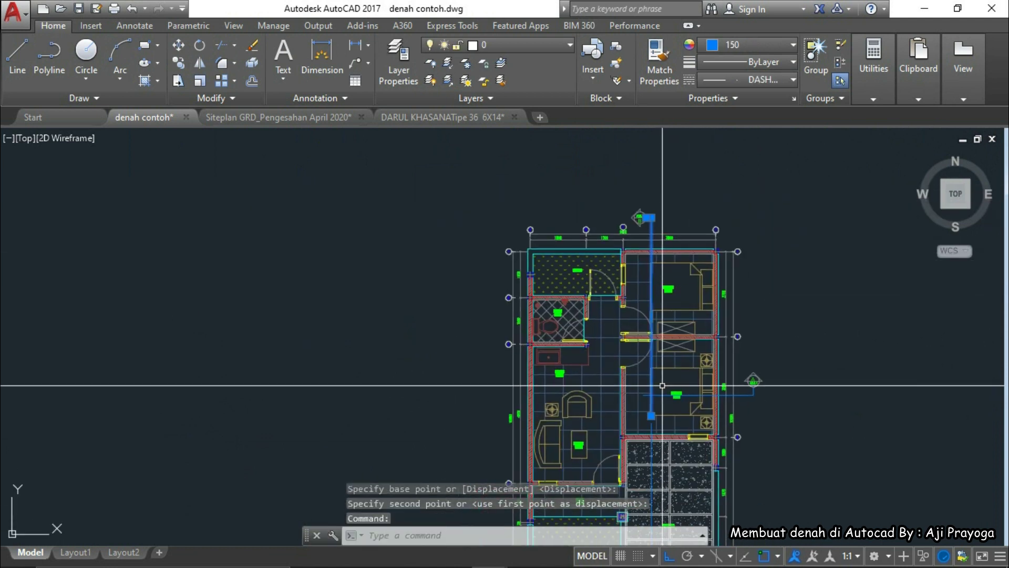
scroll(655, 416, "up", 4)
left_click(642, 419)
key("Escape")
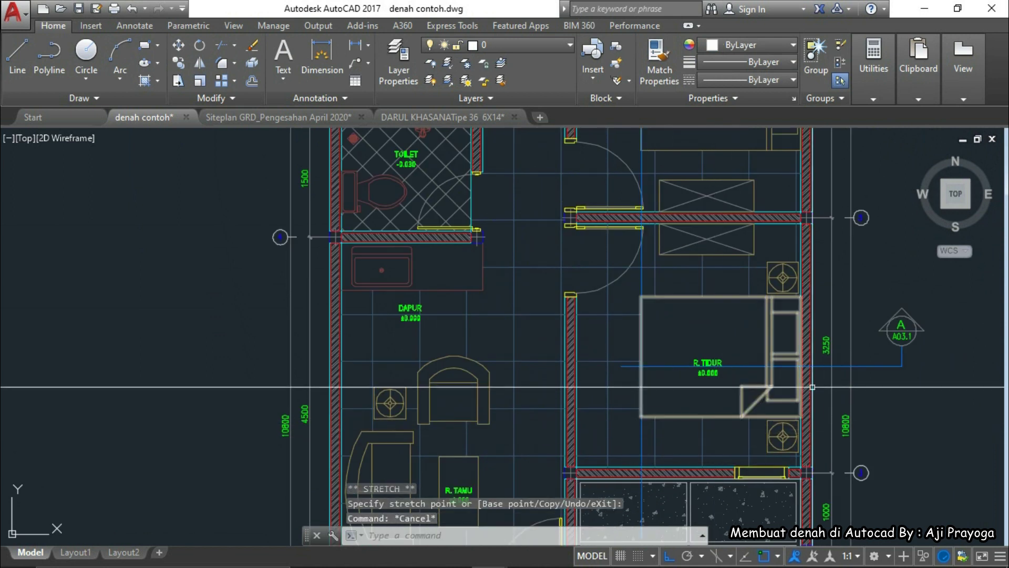
Step: Mirror section marker A and its section line across a vertical axis to the plan's left side, keeping the originals
scroll(619, 392, "down", 2)
left_click(871, 402)
left_click(797, 329)
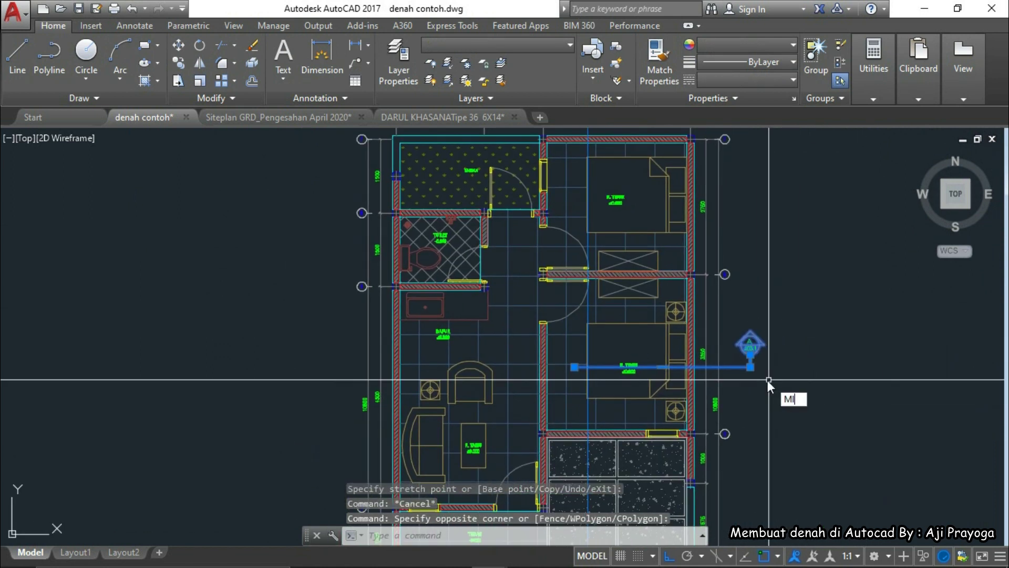
type("mi")
key("Return")
scroll(593, 327, "down", 2)
left_click(582, 285)
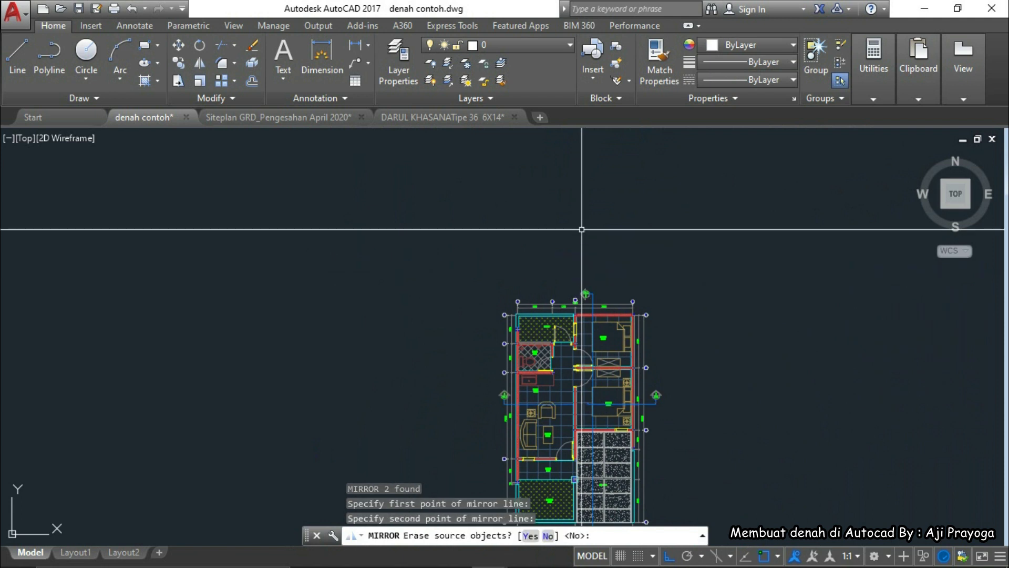
scroll(552, 394, "up", 5)
key("Return")
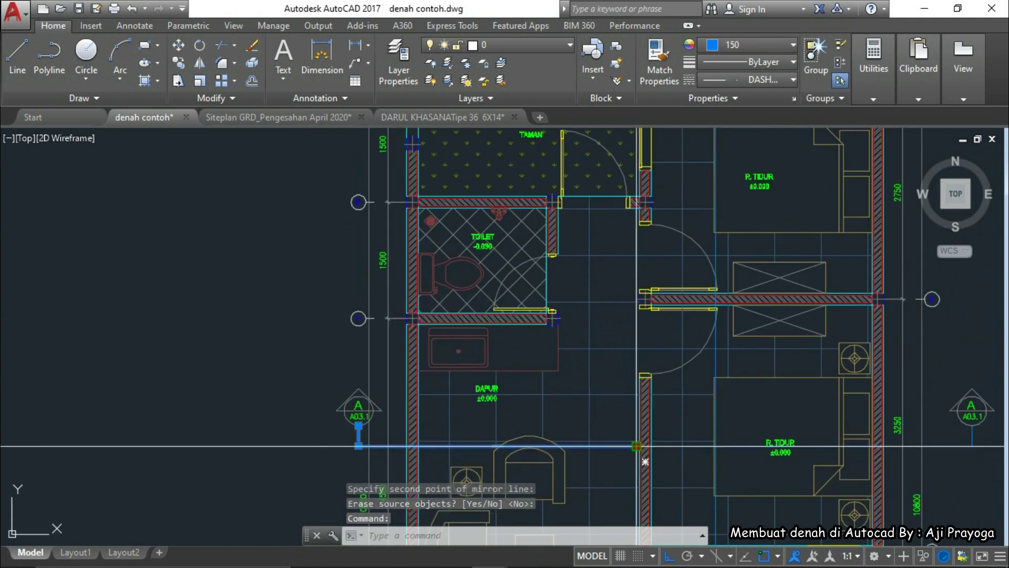
Step: Stretch the free inner end of the left marker A's section line to meet the right section line
left_click(636, 446)
key("Escape")
scroll(684, 379, "down", 6)
scroll(678, 368, "up", 5)
scroll(678, 364, "down", 3)
scroll(678, 364, "down", 2)
middle_click_drag(678, 364, 722, 357)
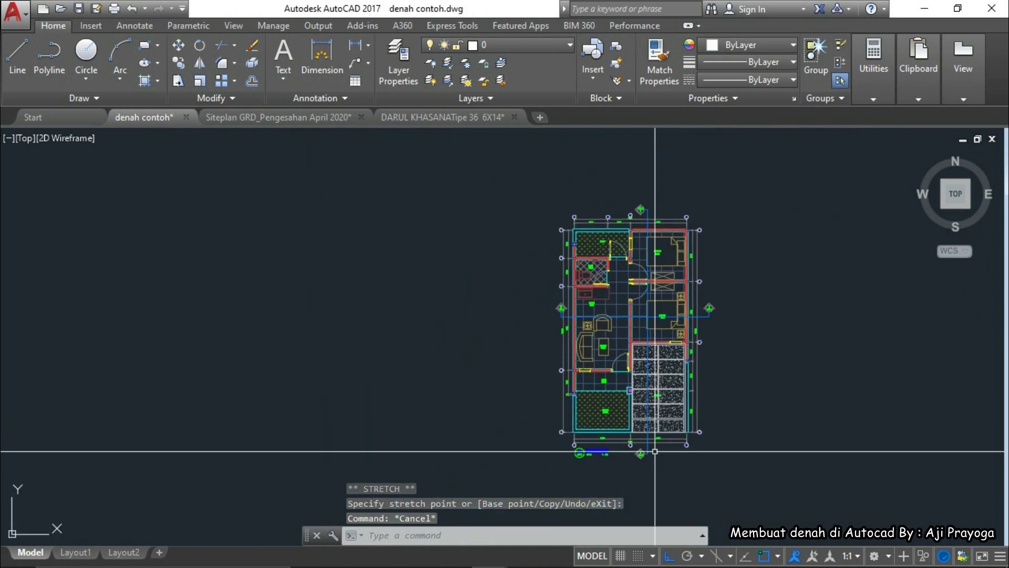
Step: Look over the annotated floor plan with its four section markers and save the drawing
middle_click_drag(652, 471, 561, 439)
scroll(503, 428, "up", 2)
scroll(501, 419, "down", 4)
scroll(500, 153, "up", 2)
scroll(499, 376, "down", 2)
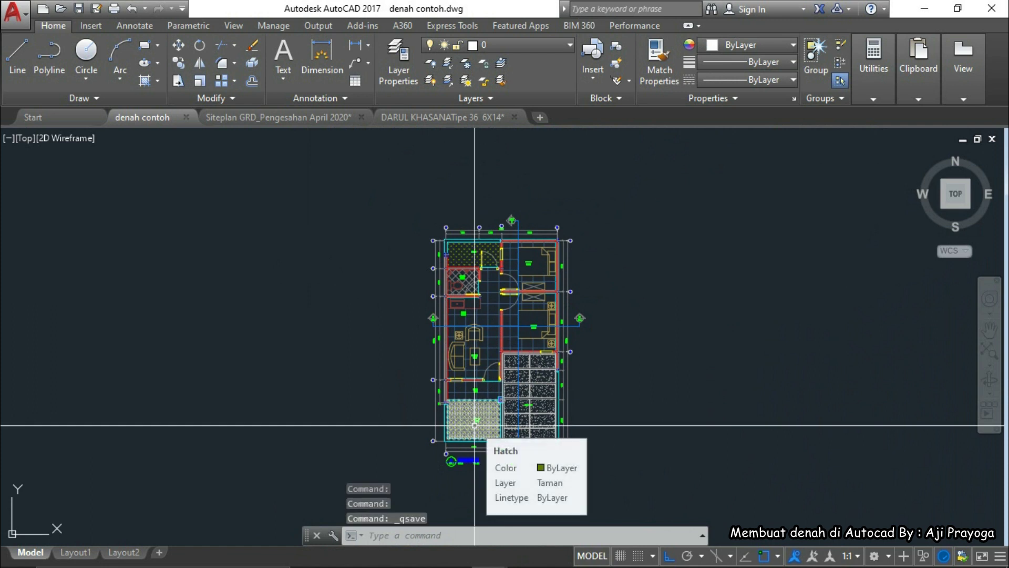
scroll(475, 424, "up", 1)
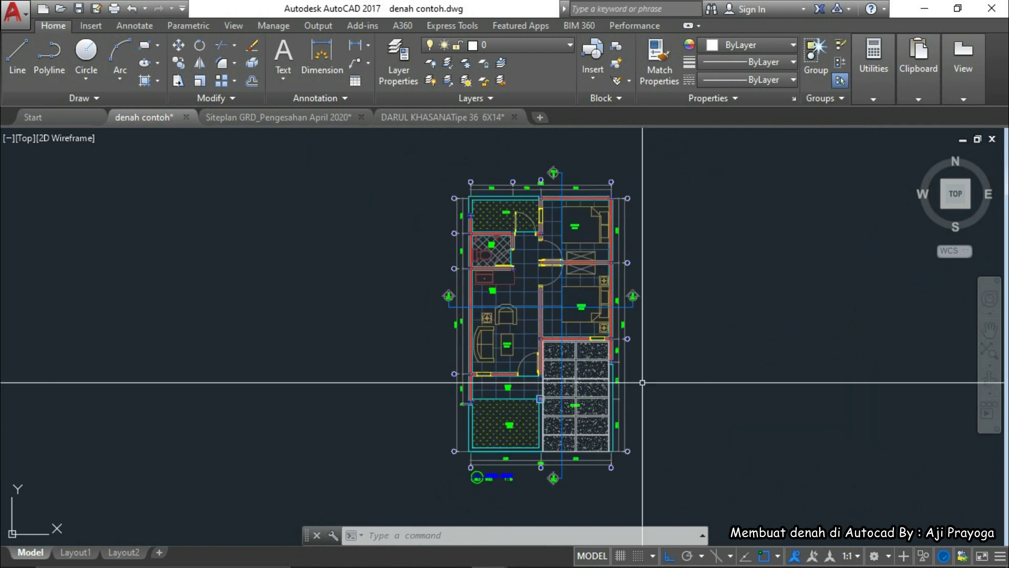